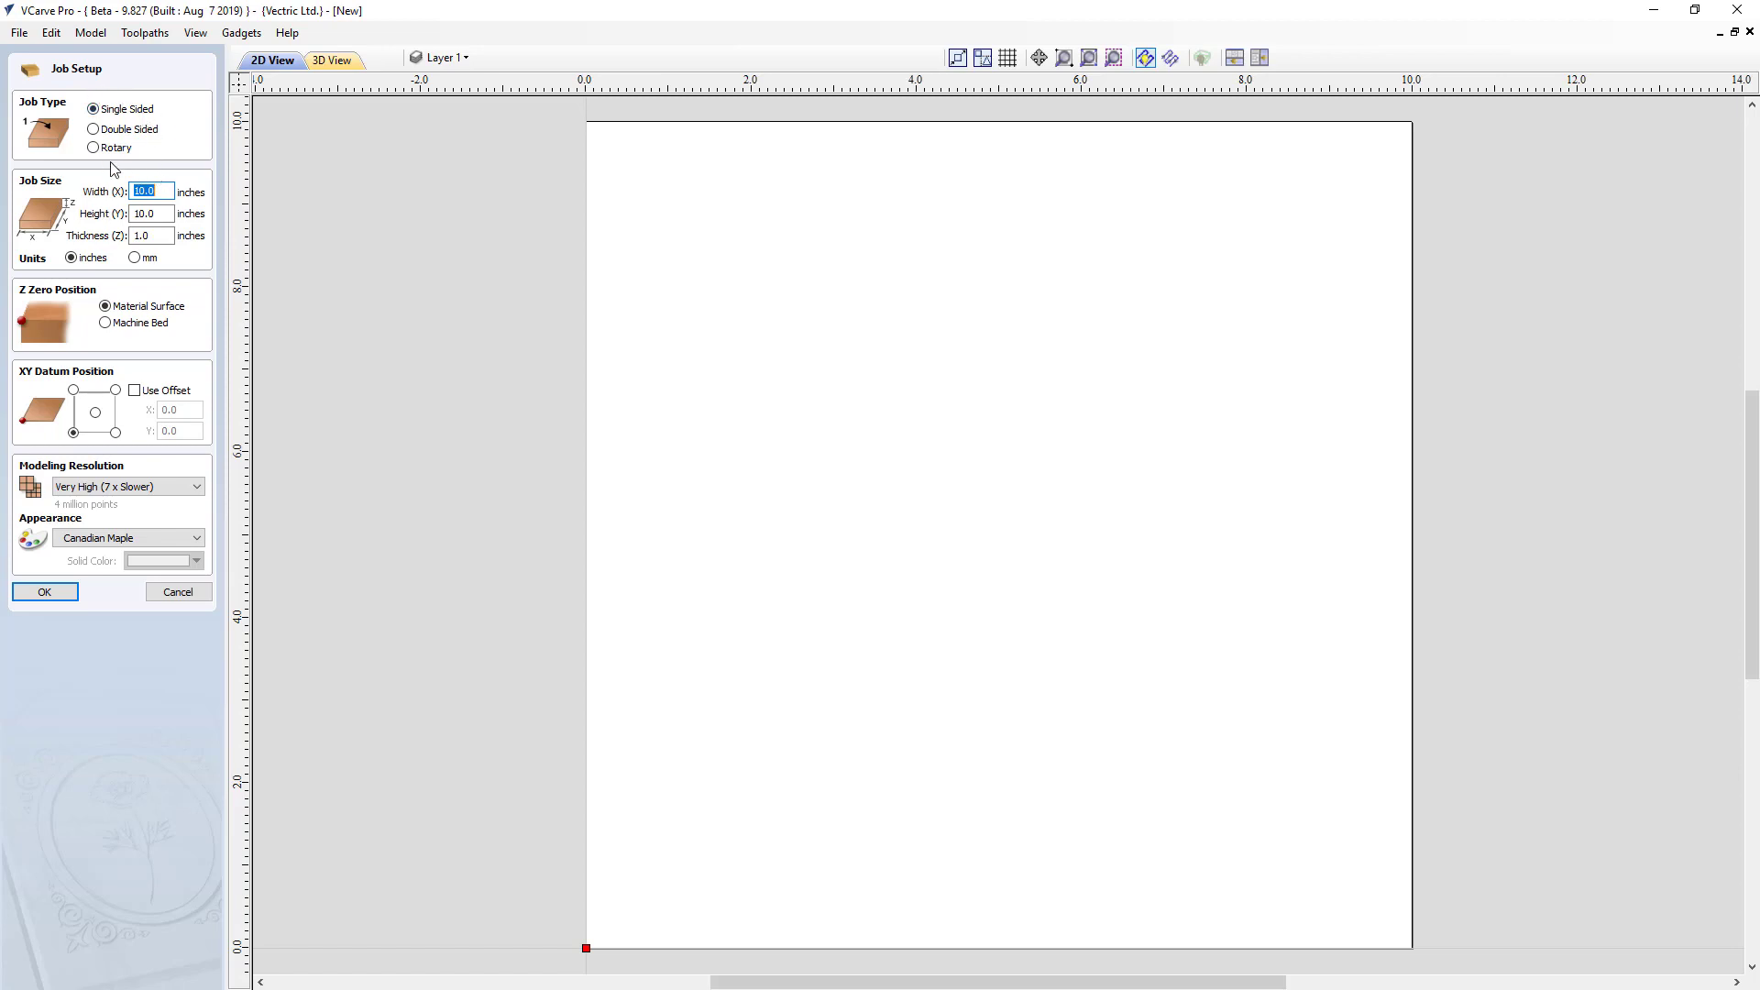
Create a single-sided job 10 inches wide, 10 inches high and 1 inch thick
{"action": "left_click", "coordinate": [154, 213]}
{"action": "left_click", "coordinate": [155, 238]}
{"action": "left_click", "coordinate": [46, 598]}
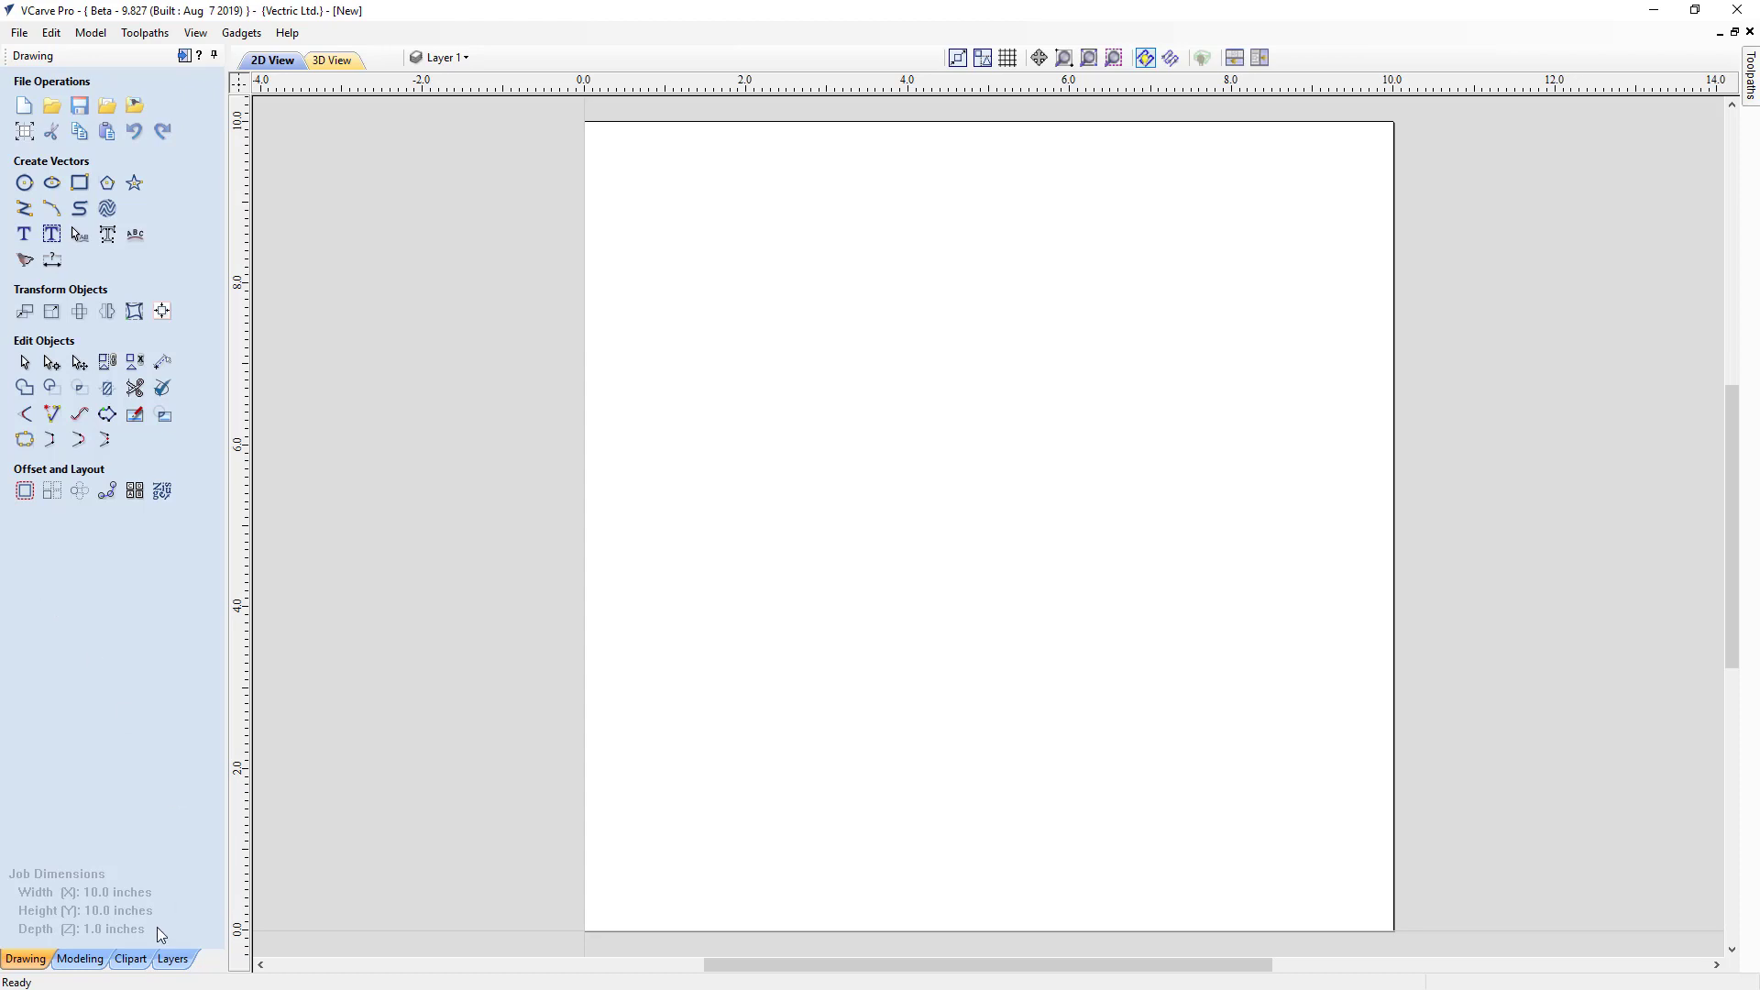
Import the Fleur_de_Lys clipart from the local Importing_and_Exporting_3D_Data_FILES folder into Level 1
{"action": "left_click", "coordinate": [131, 959]}
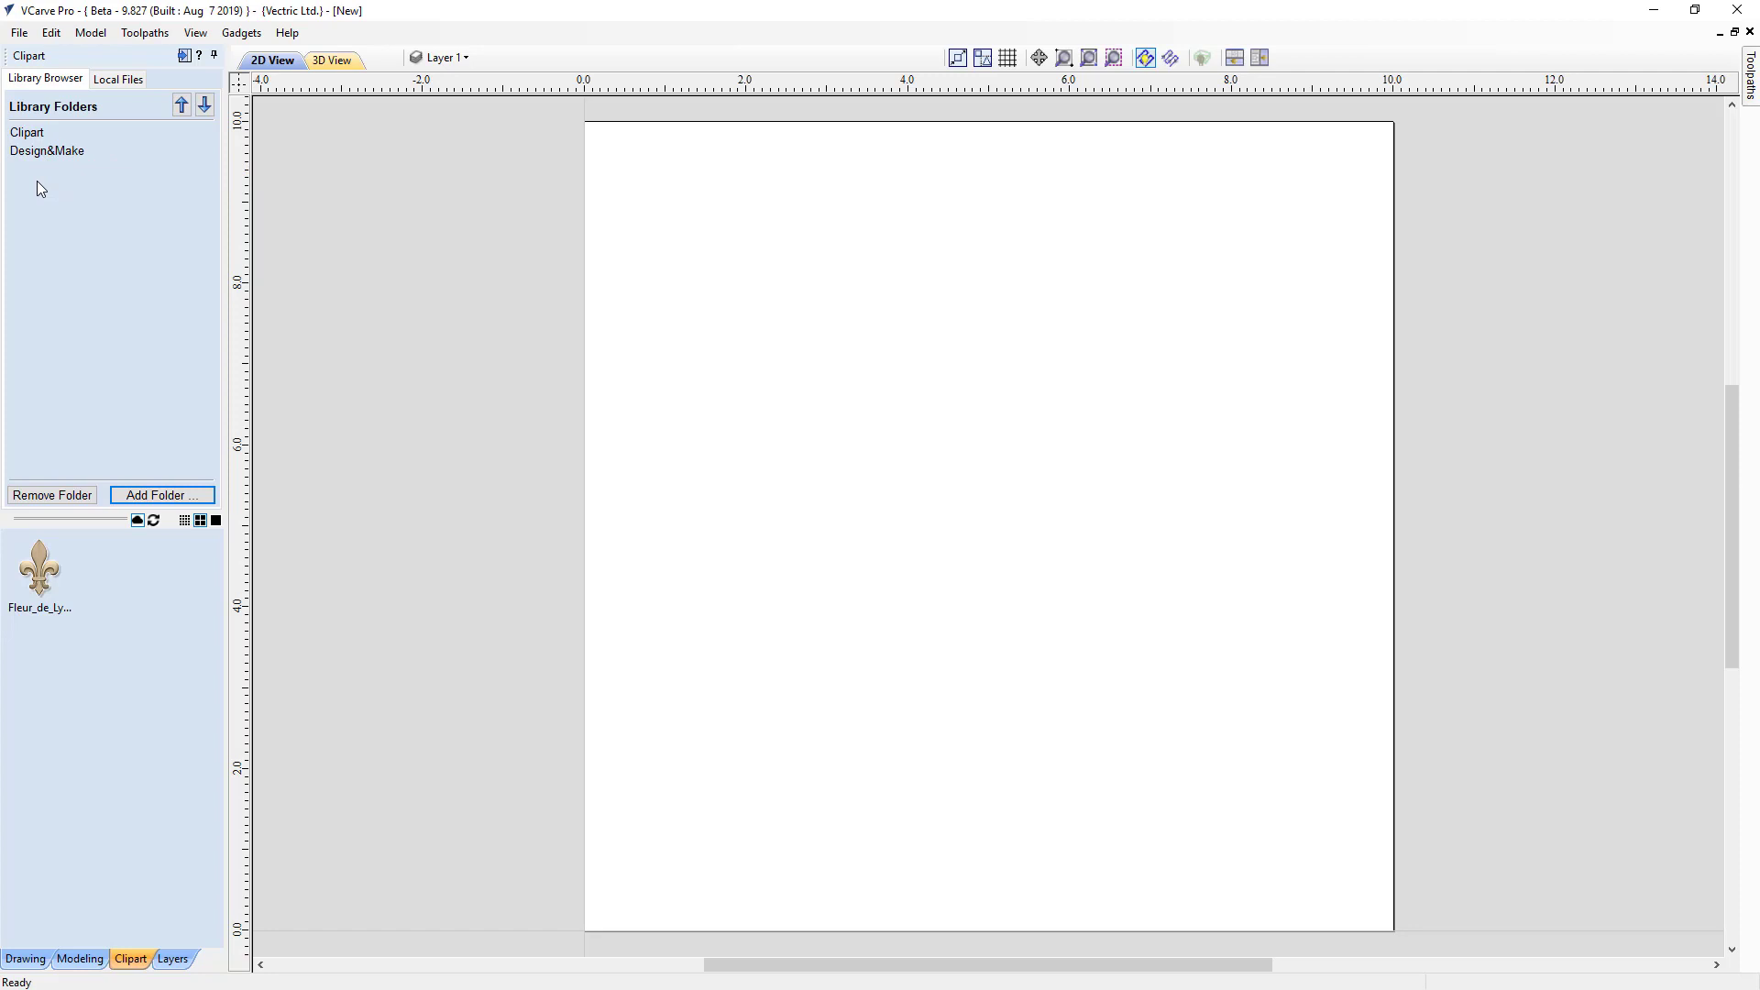
{"action": "left_click", "coordinate": [27, 133]}
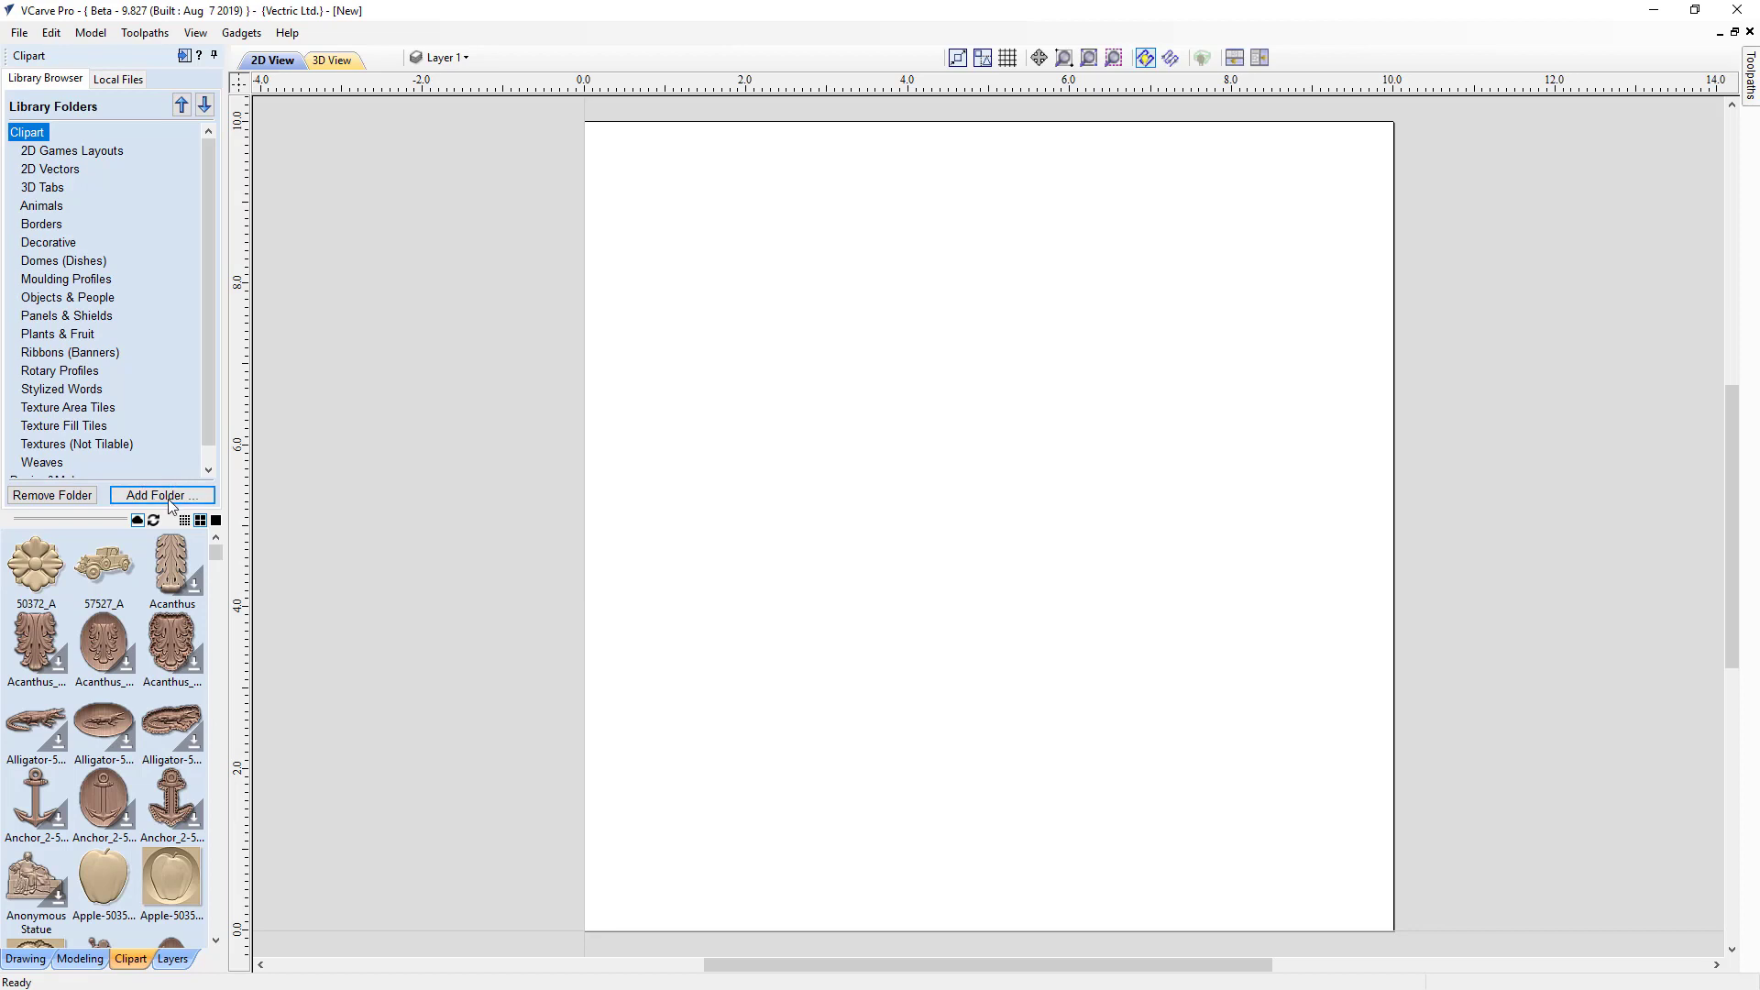
{"action": "left_click", "coordinate": [128, 85]}
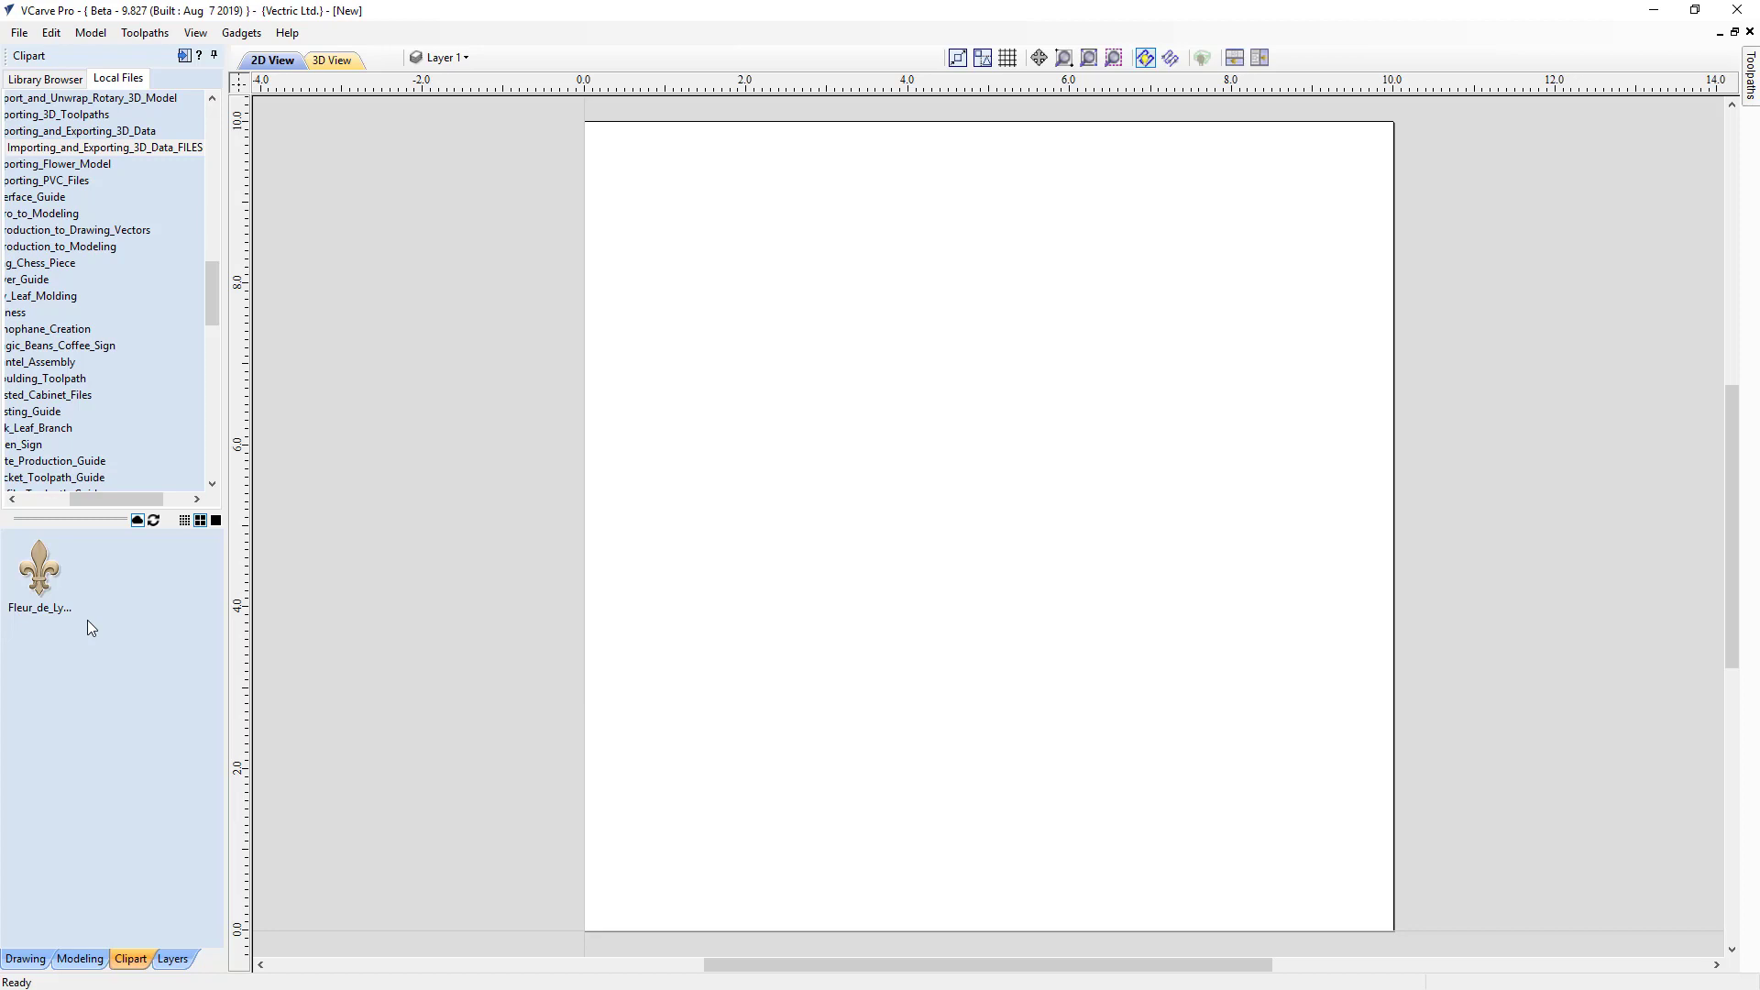
{"action": "right_click", "coordinate": [41, 580]}
{"action": "mouse_move", "coordinate": [91, 588]}
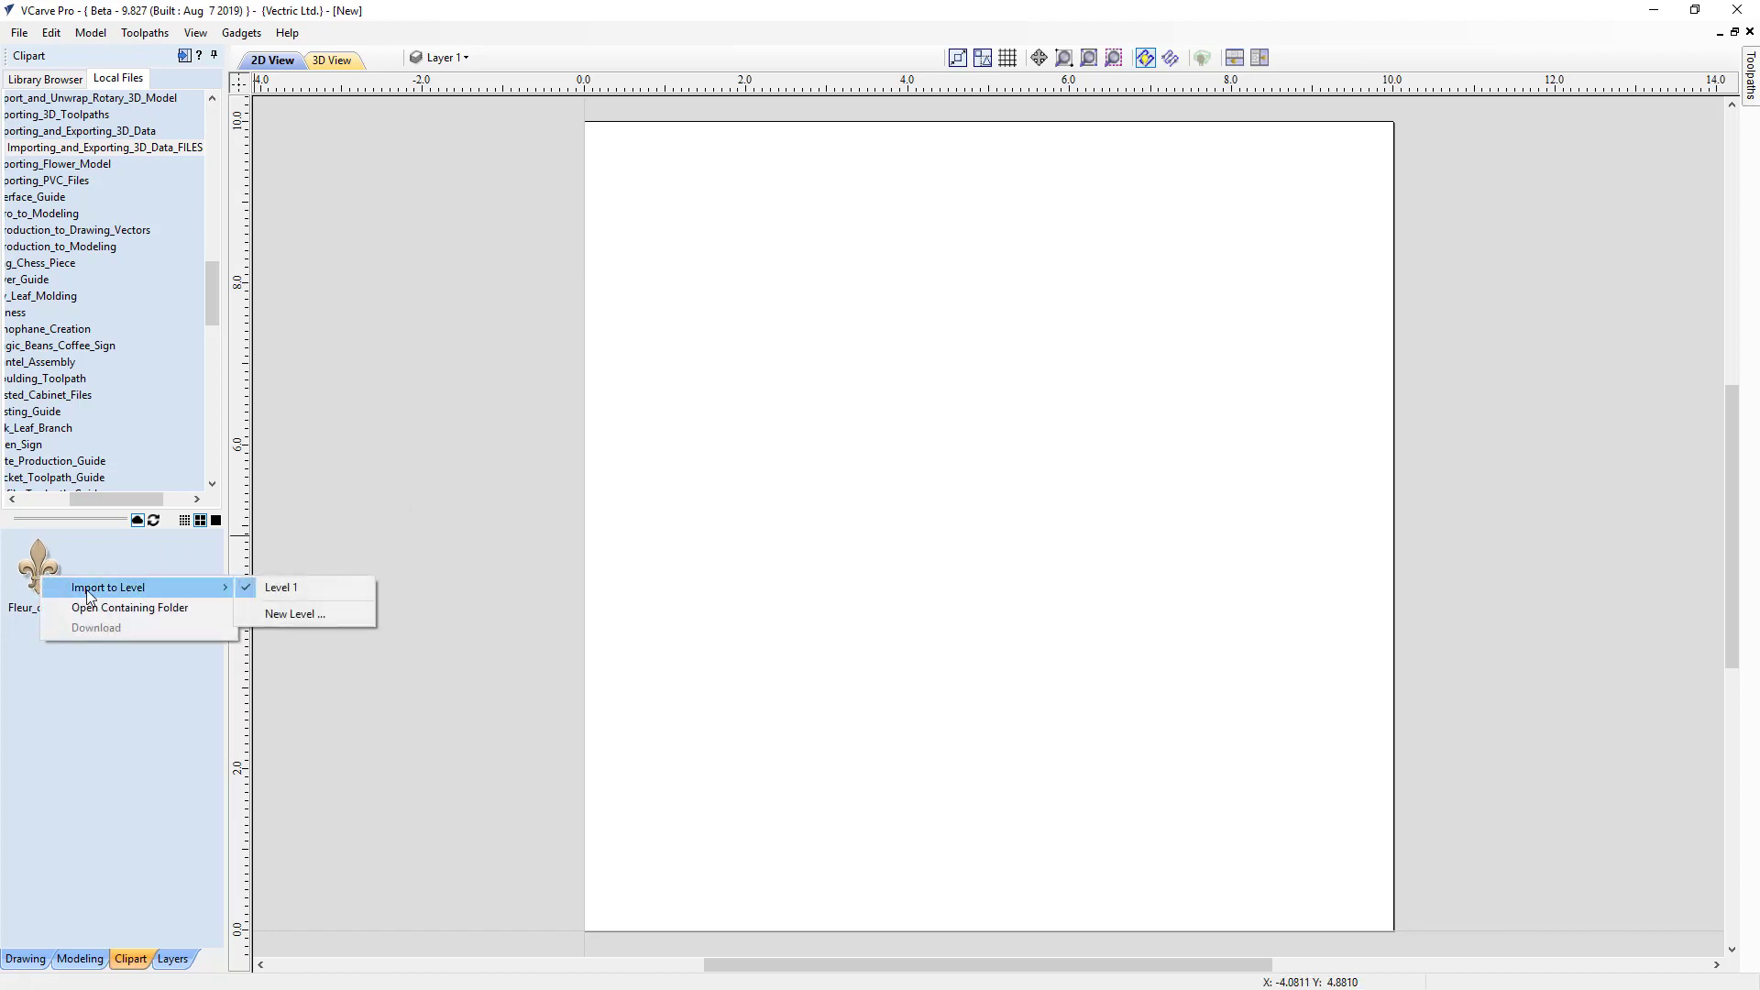
{"action": "left_click", "coordinate": [280, 591]}
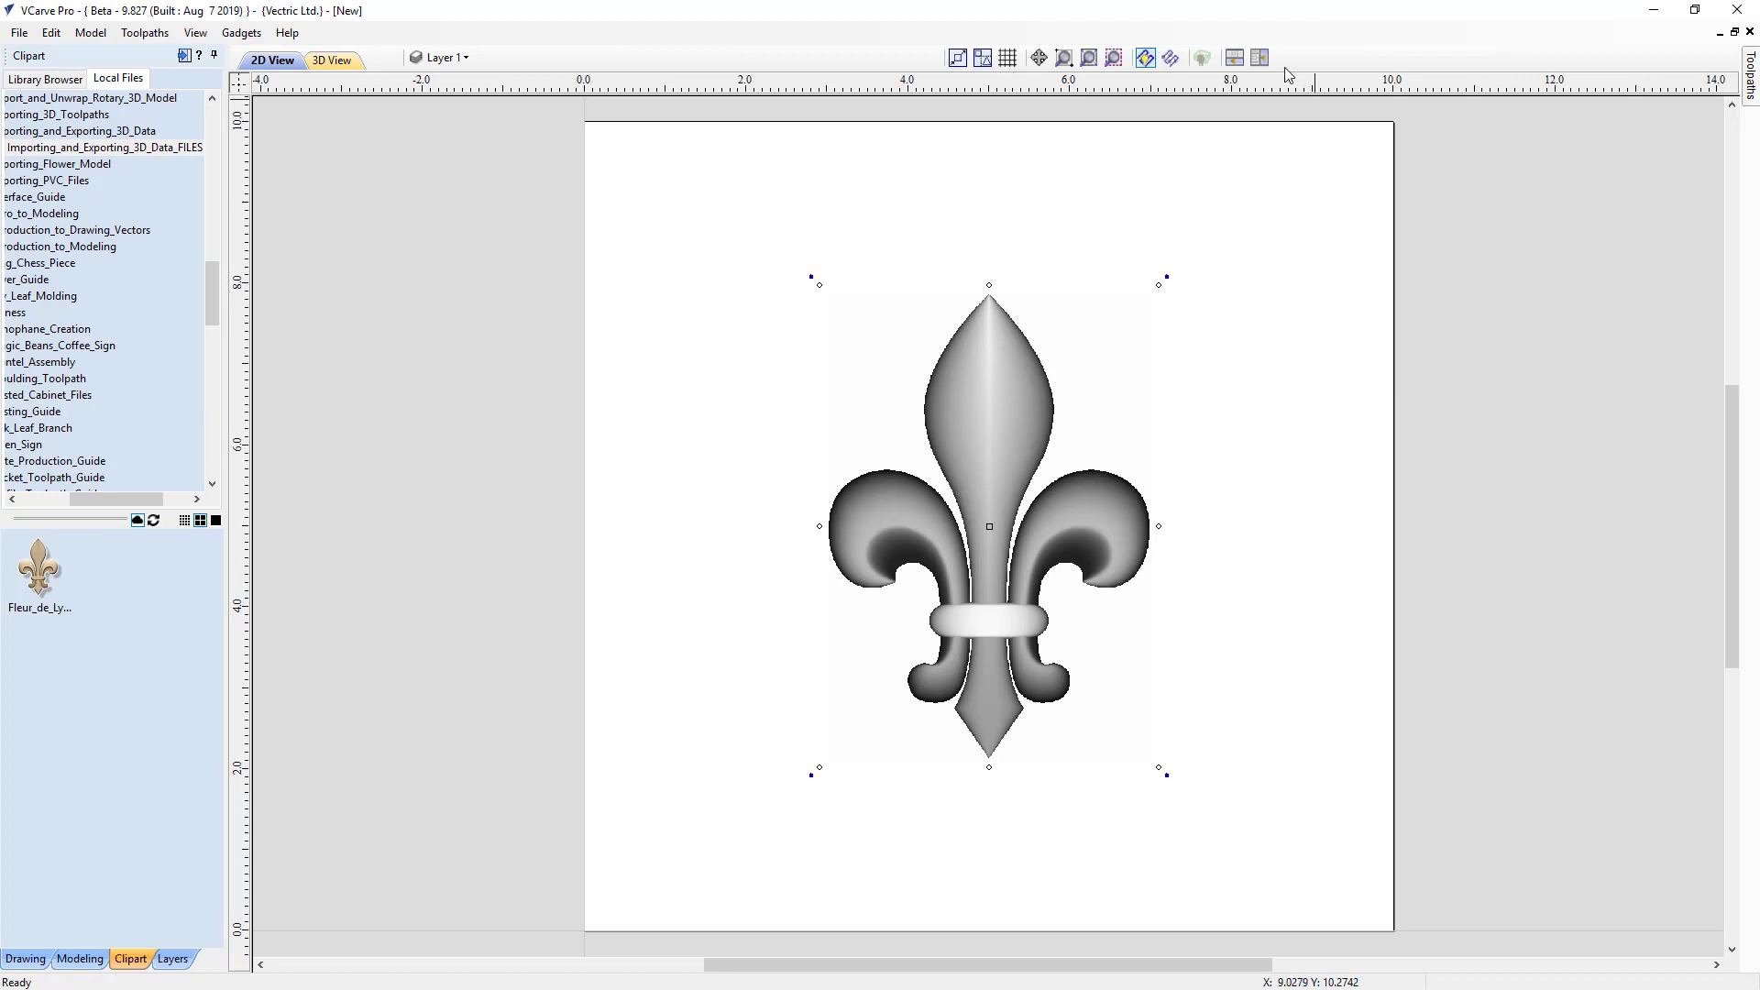
Show the 2D and 3D views side by side and display the modeling component list
{"action": "left_click", "coordinate": [1258, 58]}
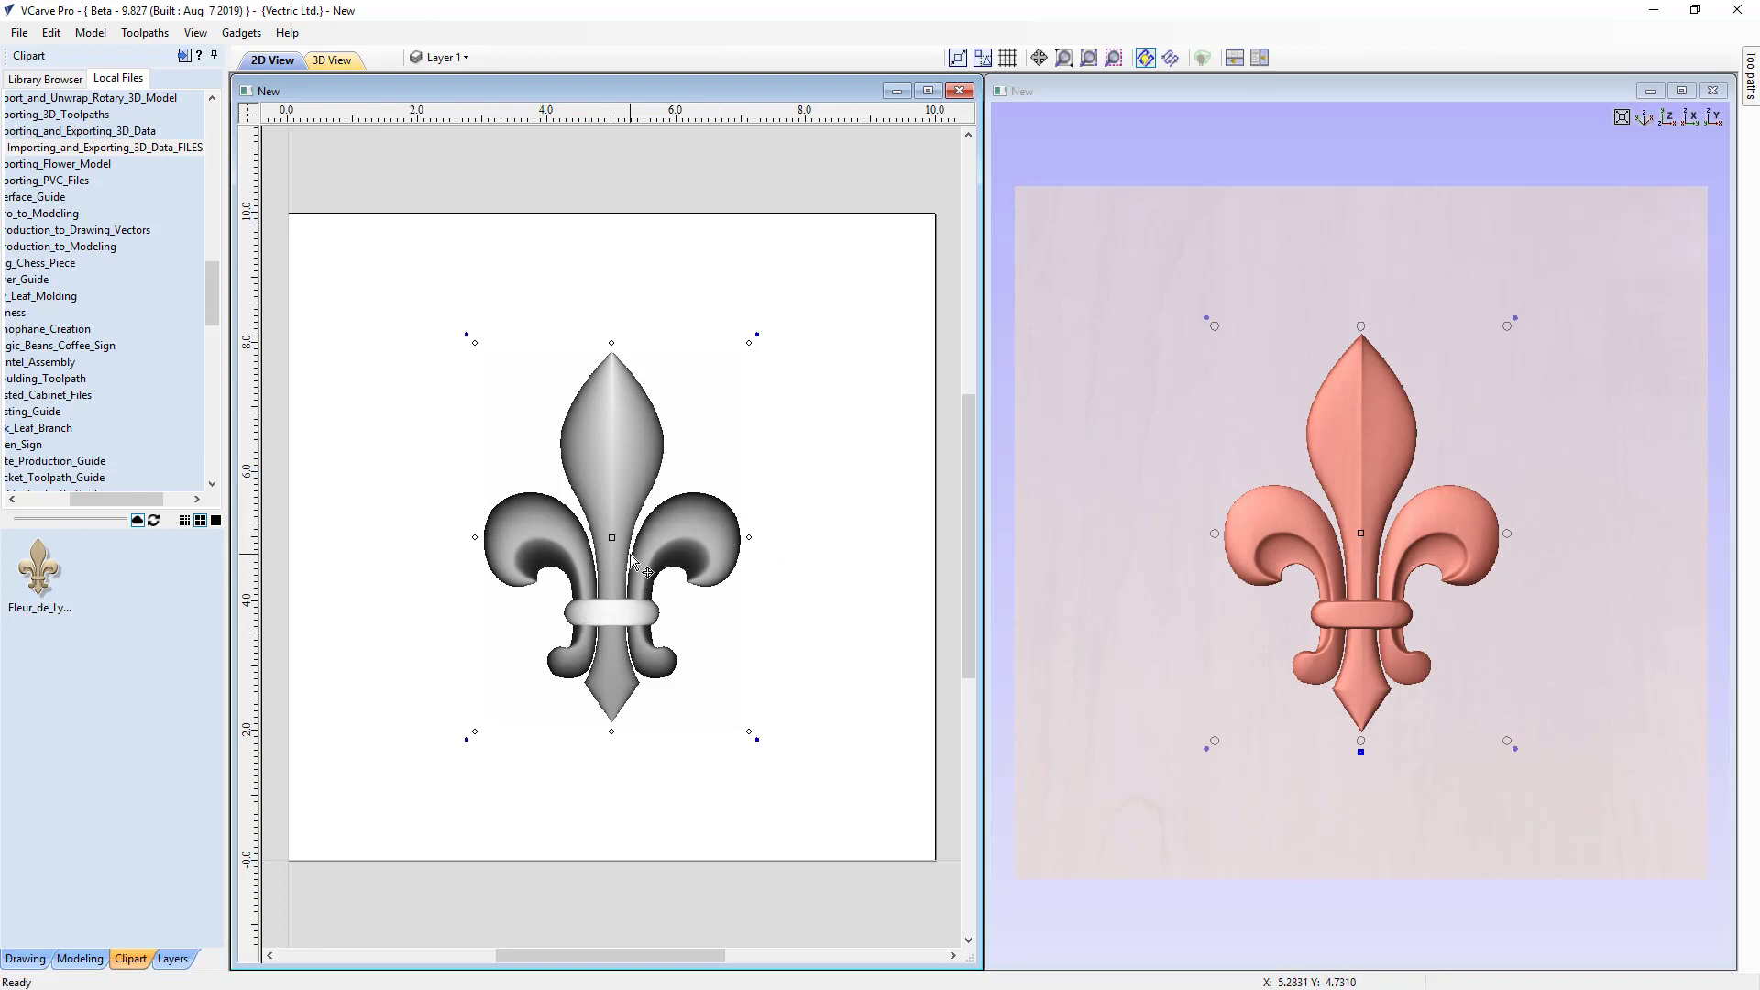
{"action": "left_click_drag", "start_coordinate": [1505, 834], "coordinate": [1466, 816]}
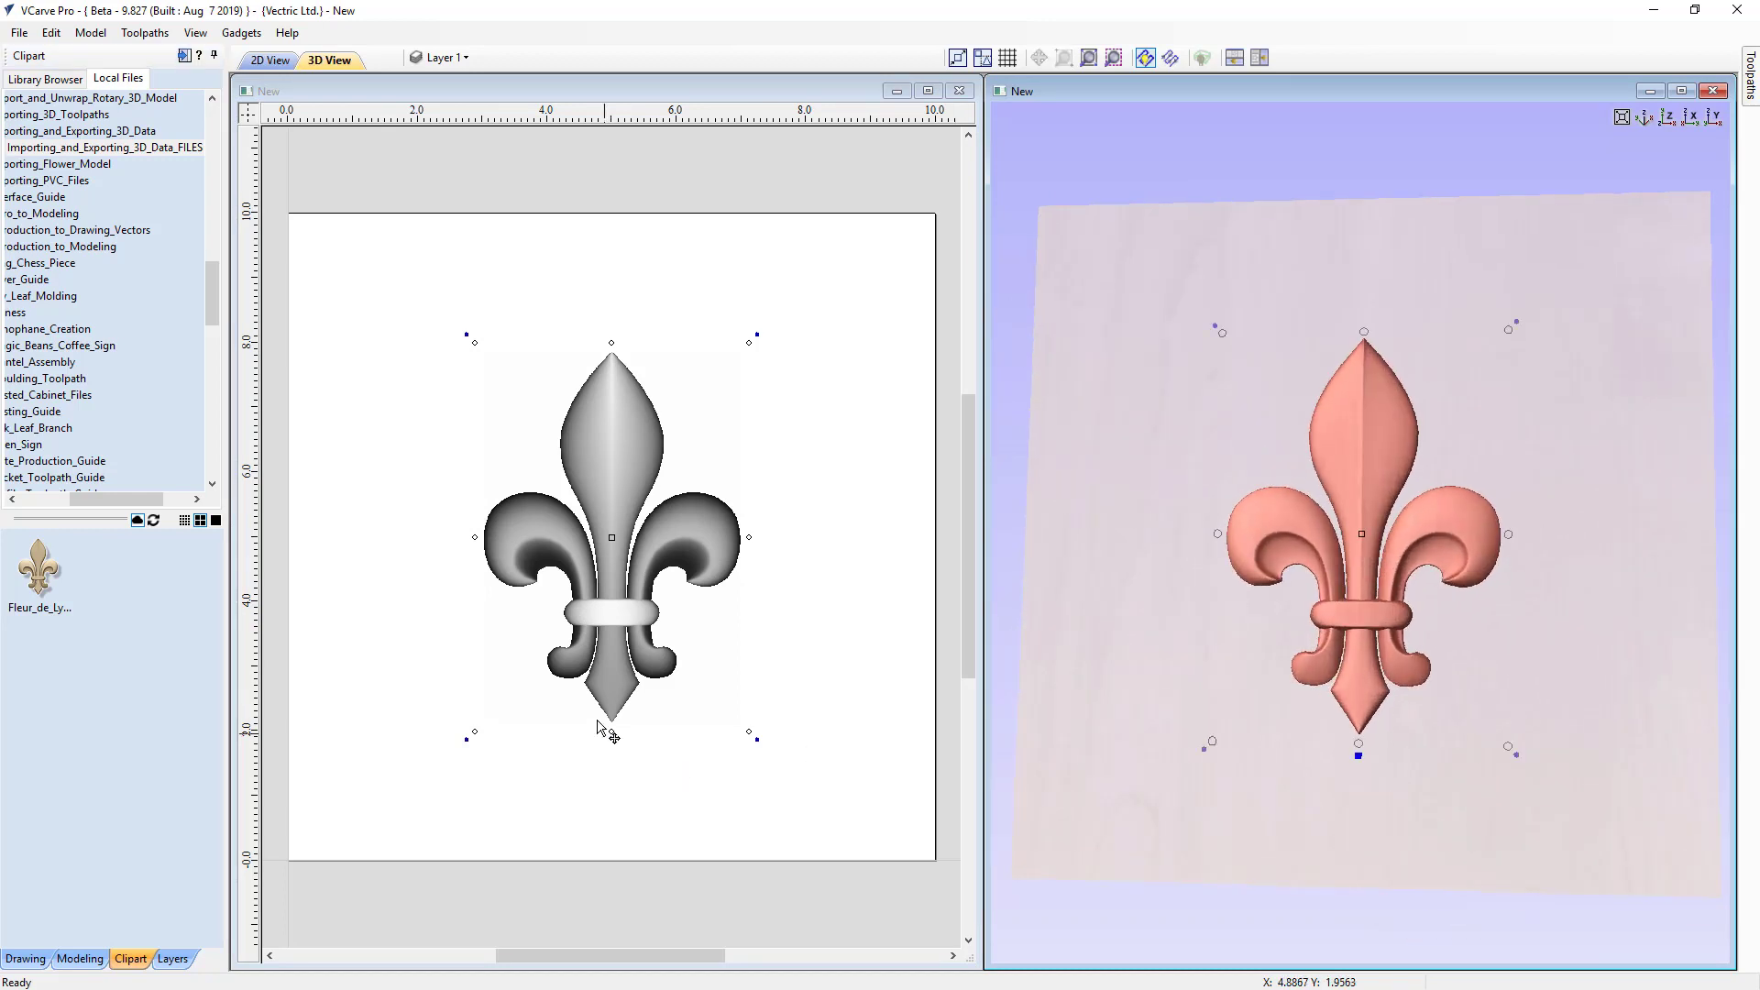
{"action": "left_click", "coordinate": [77, 959]}
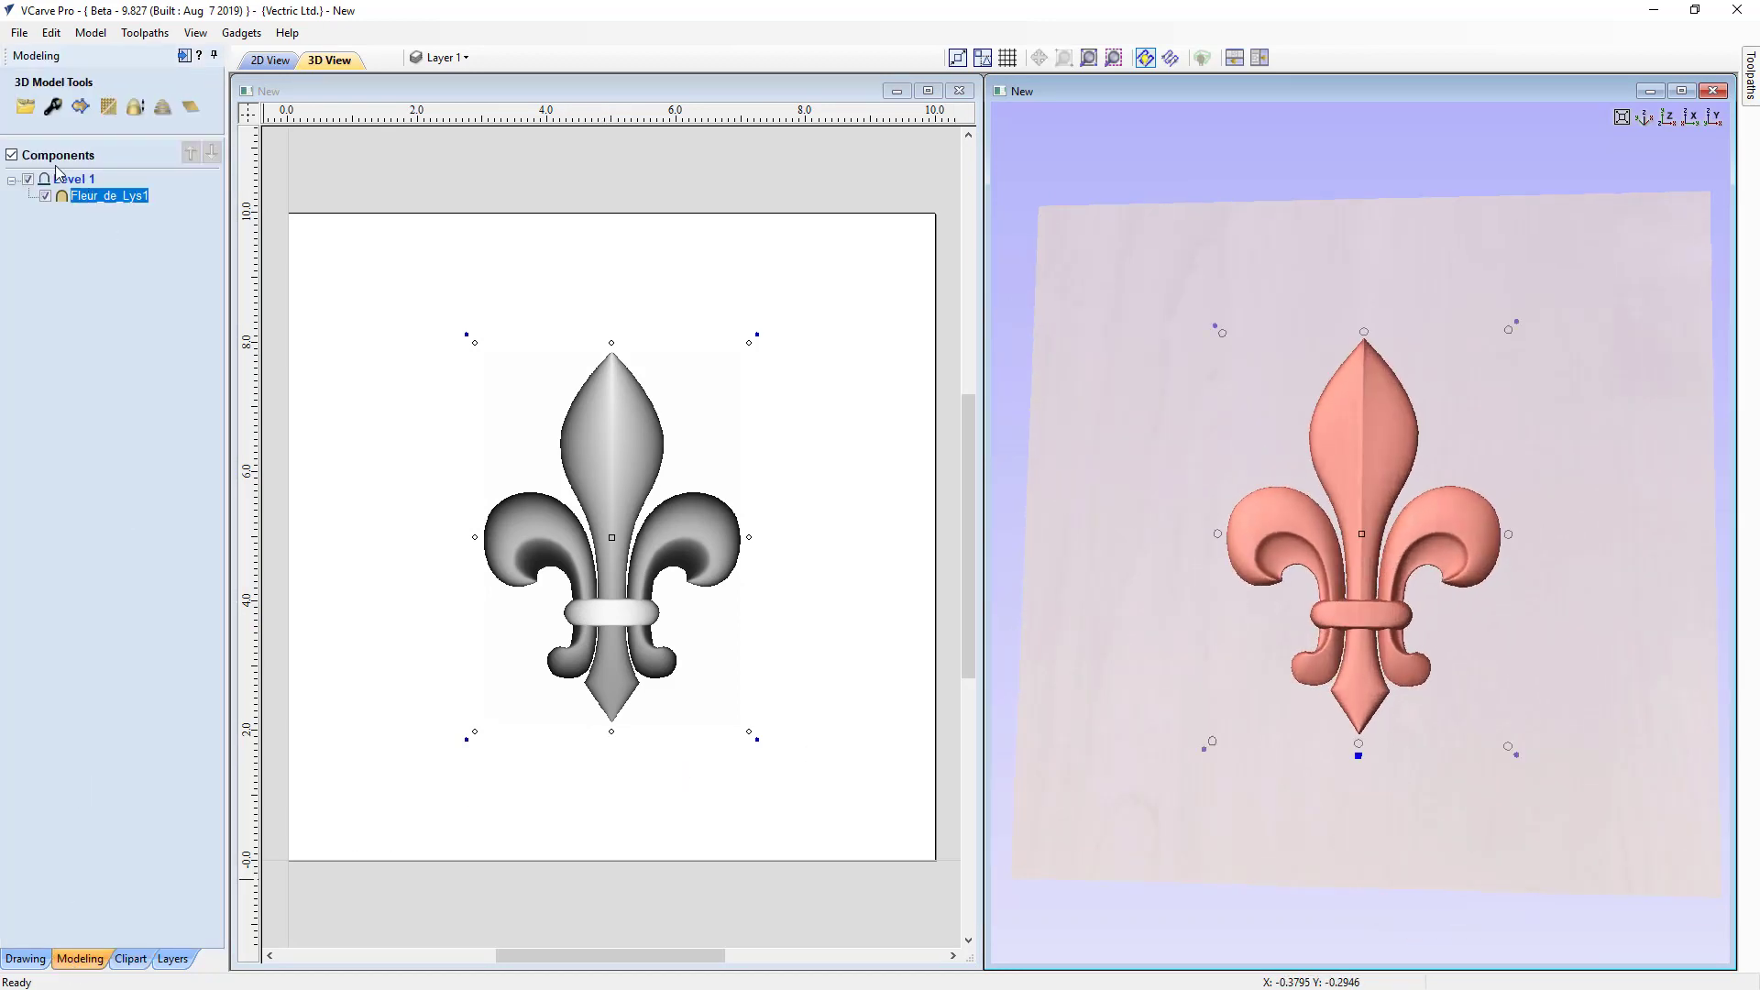
Select and deselect the Fleur_de_Lys1 component through the component list and the 2D view
{"action": "mouse_move", "coordinate": [107, 204]}
{"action": "left_click", "coordinate": [99, 222]}
{"action": "left_click", "coordinate": [102, 198]}
{"action": "left_click", "coordinate": [184, 350]}
{"action": "left_click", "coordinate": [636, 500]}
{"action": "left_click", "coordinate": [302, 522]}
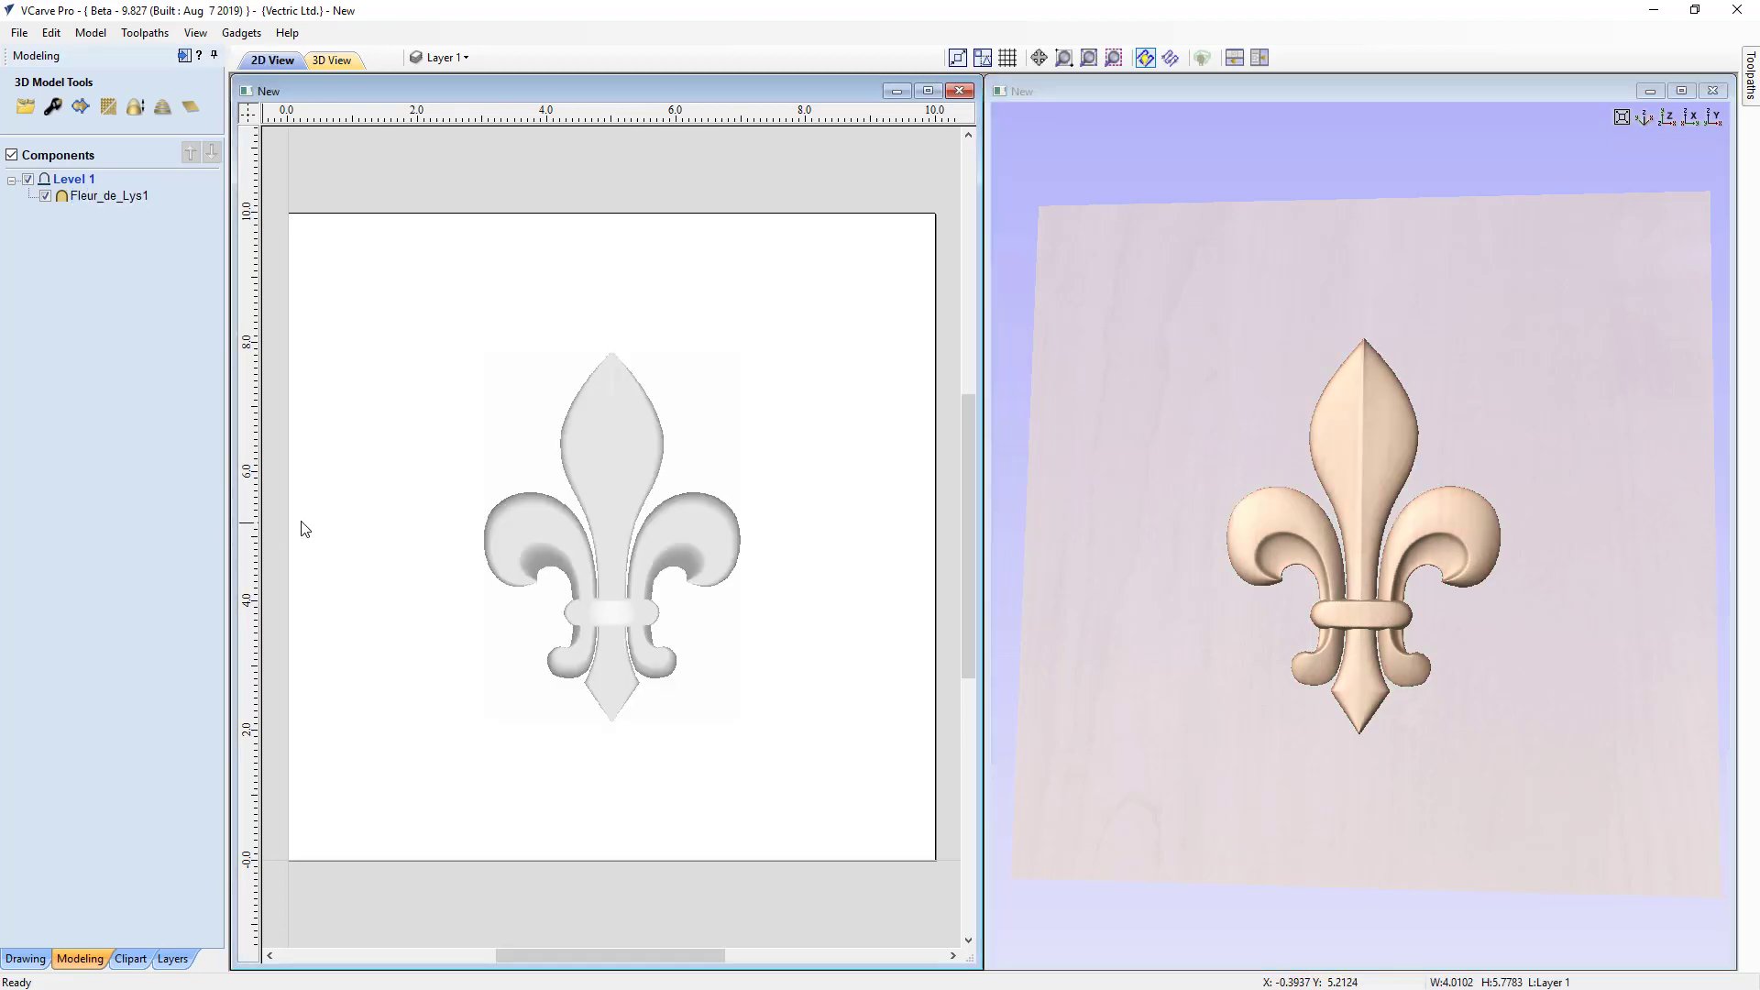
Select the fleur-de-lis component and delete it from the job
{"action": "left_click", "coordinate": [1333, 489]}
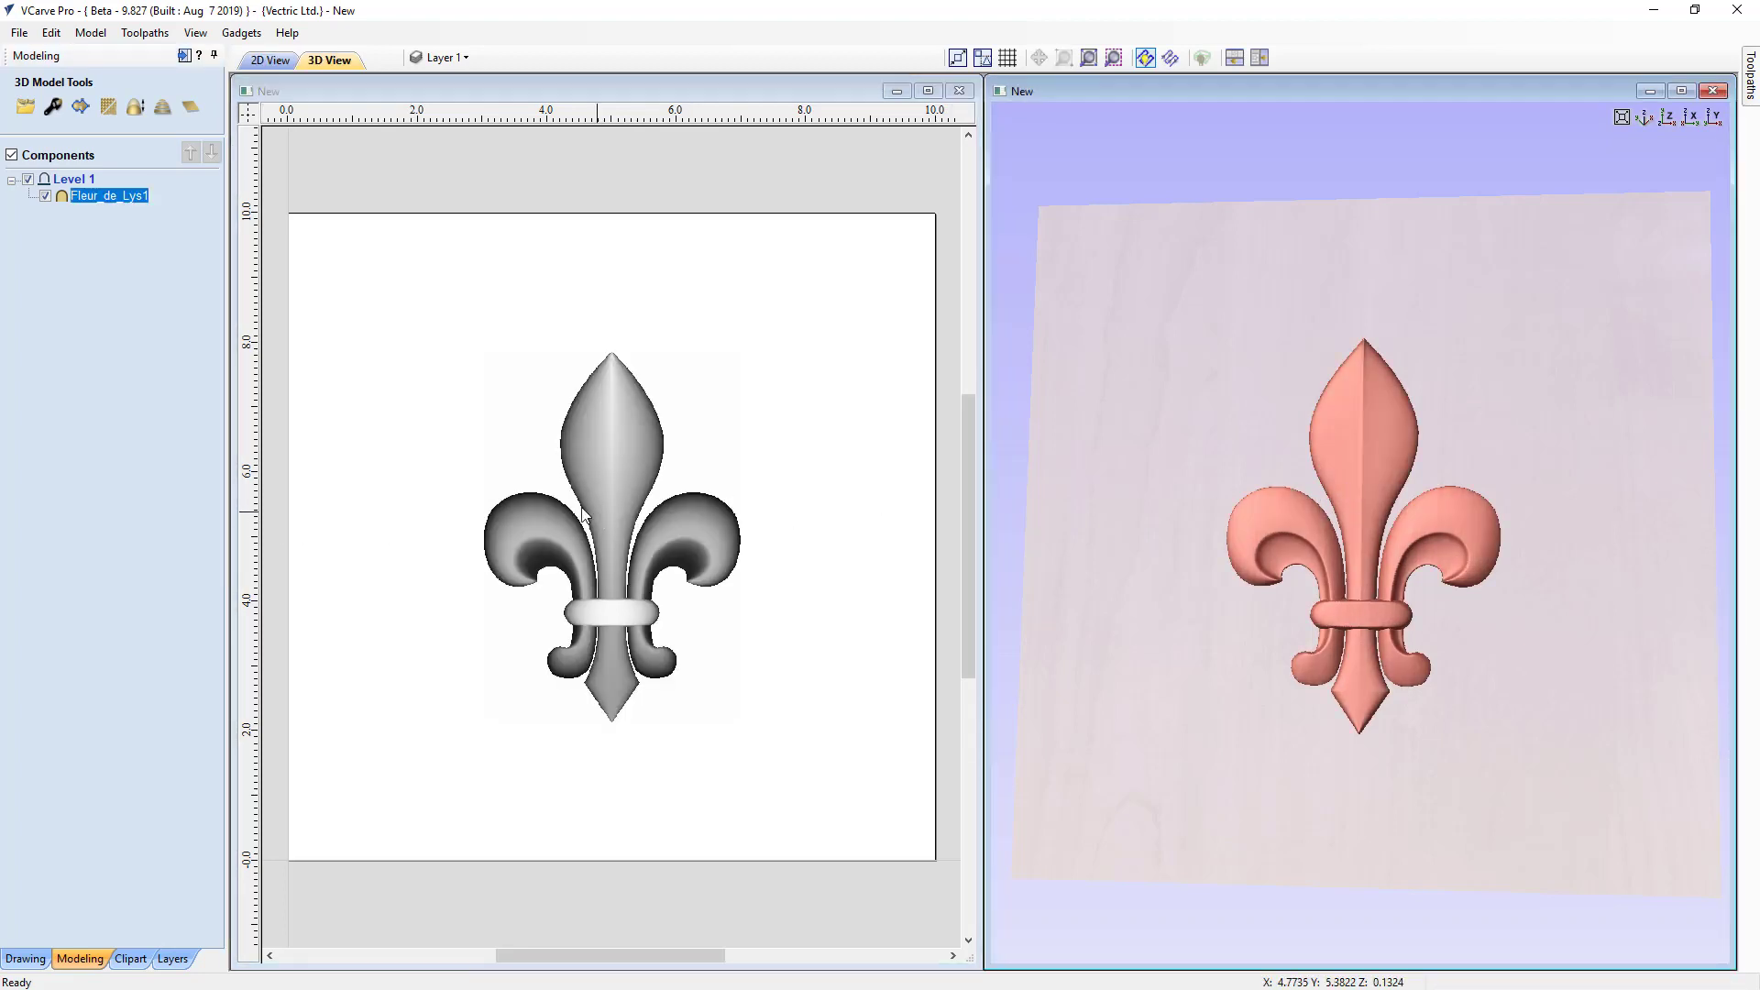
{"action": "left_click", "coordinate": [592, 480]}
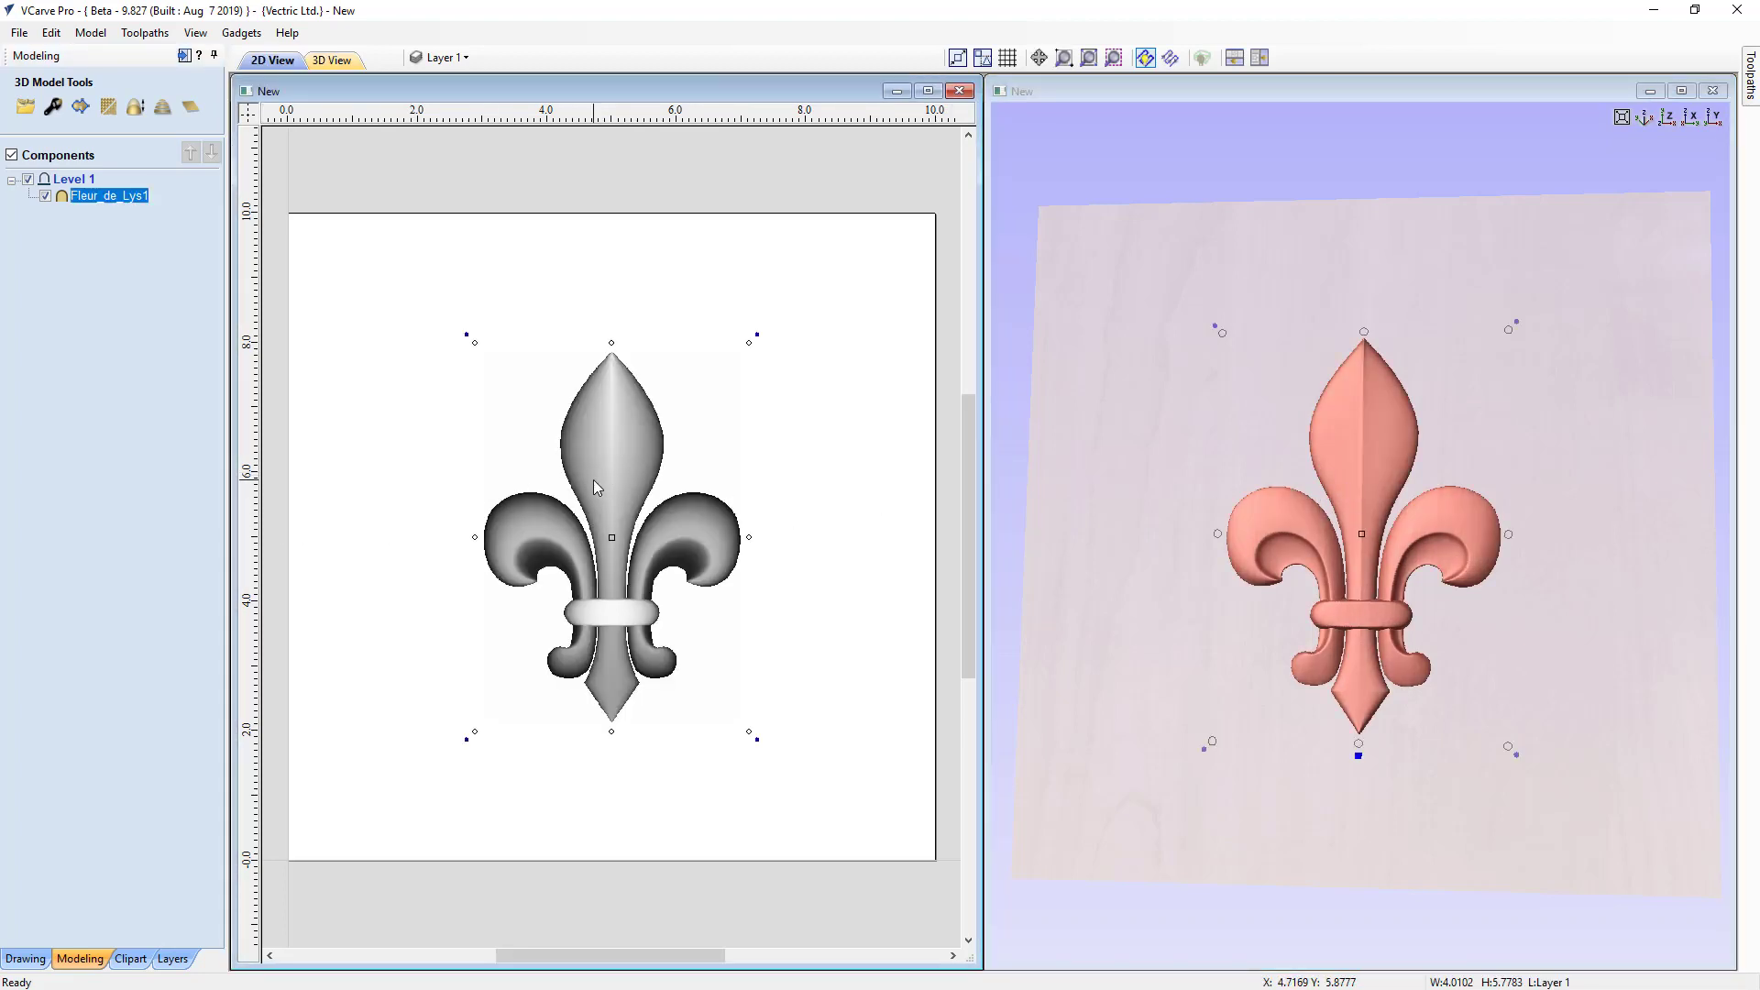
{"action": "key", "text": "Delete"}
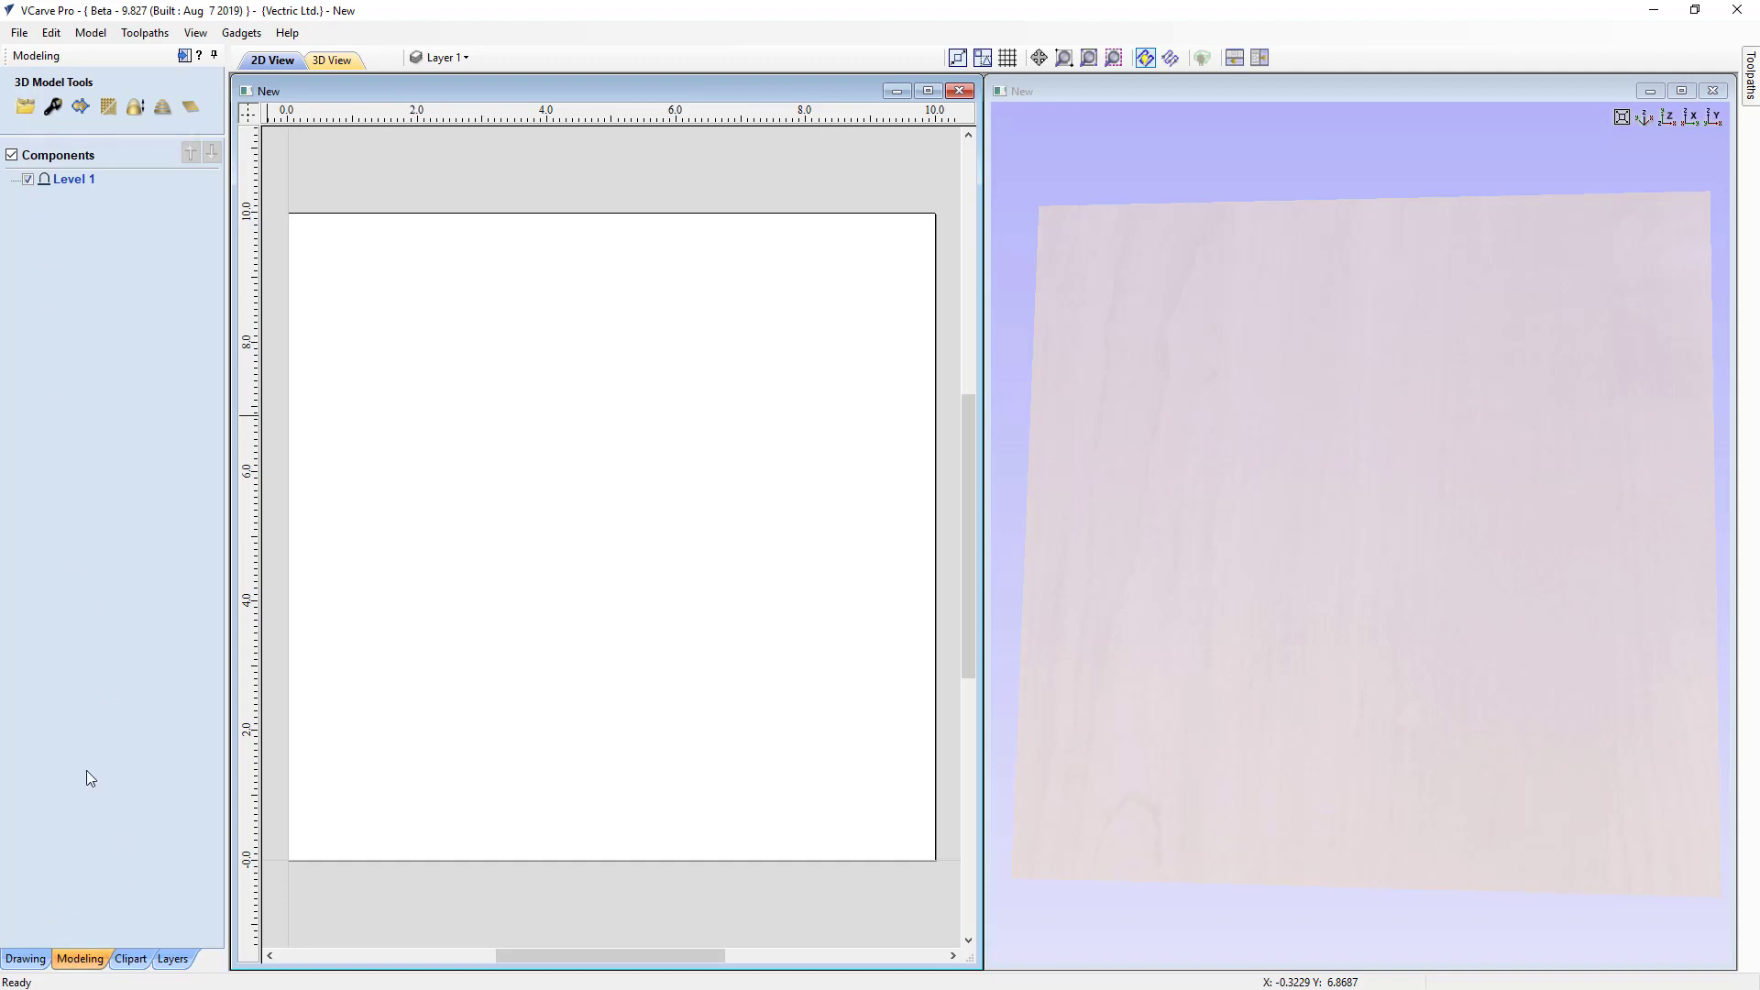
Check the supported 3D file formats and import the porsche.stl model
{"action": "left_click", "coordinate": [27, 110]}
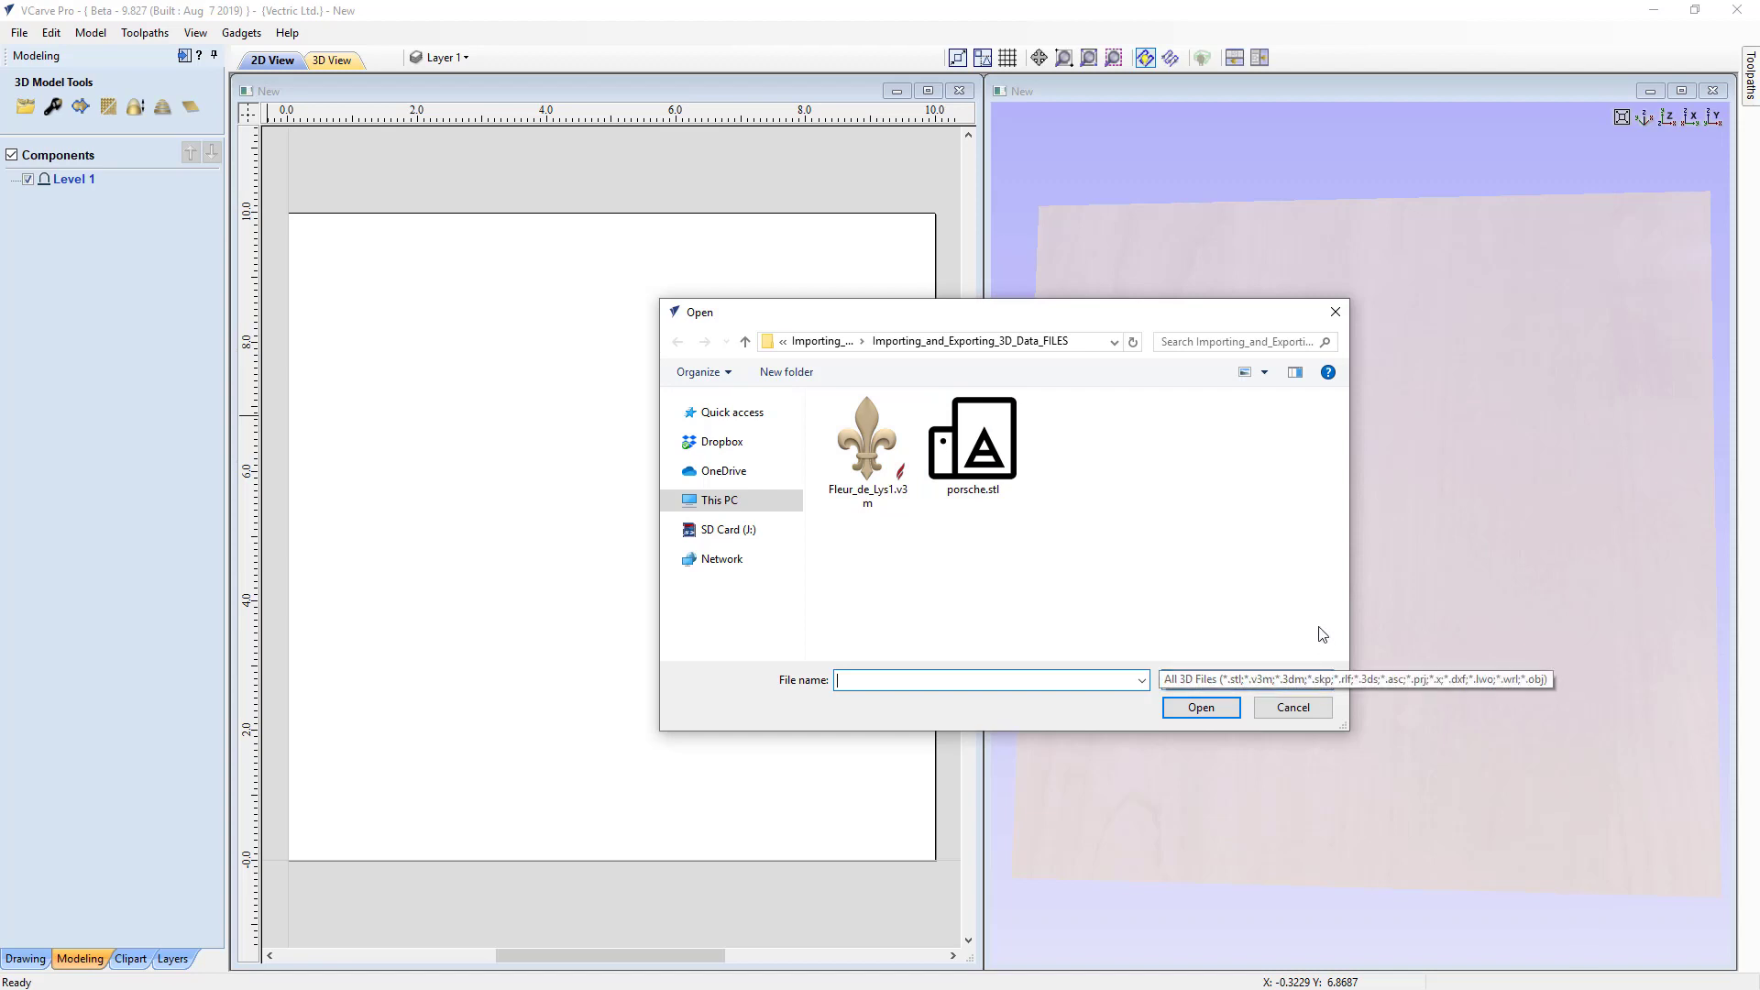
{"action": "left_click", "coordinate": [1323, 679]}
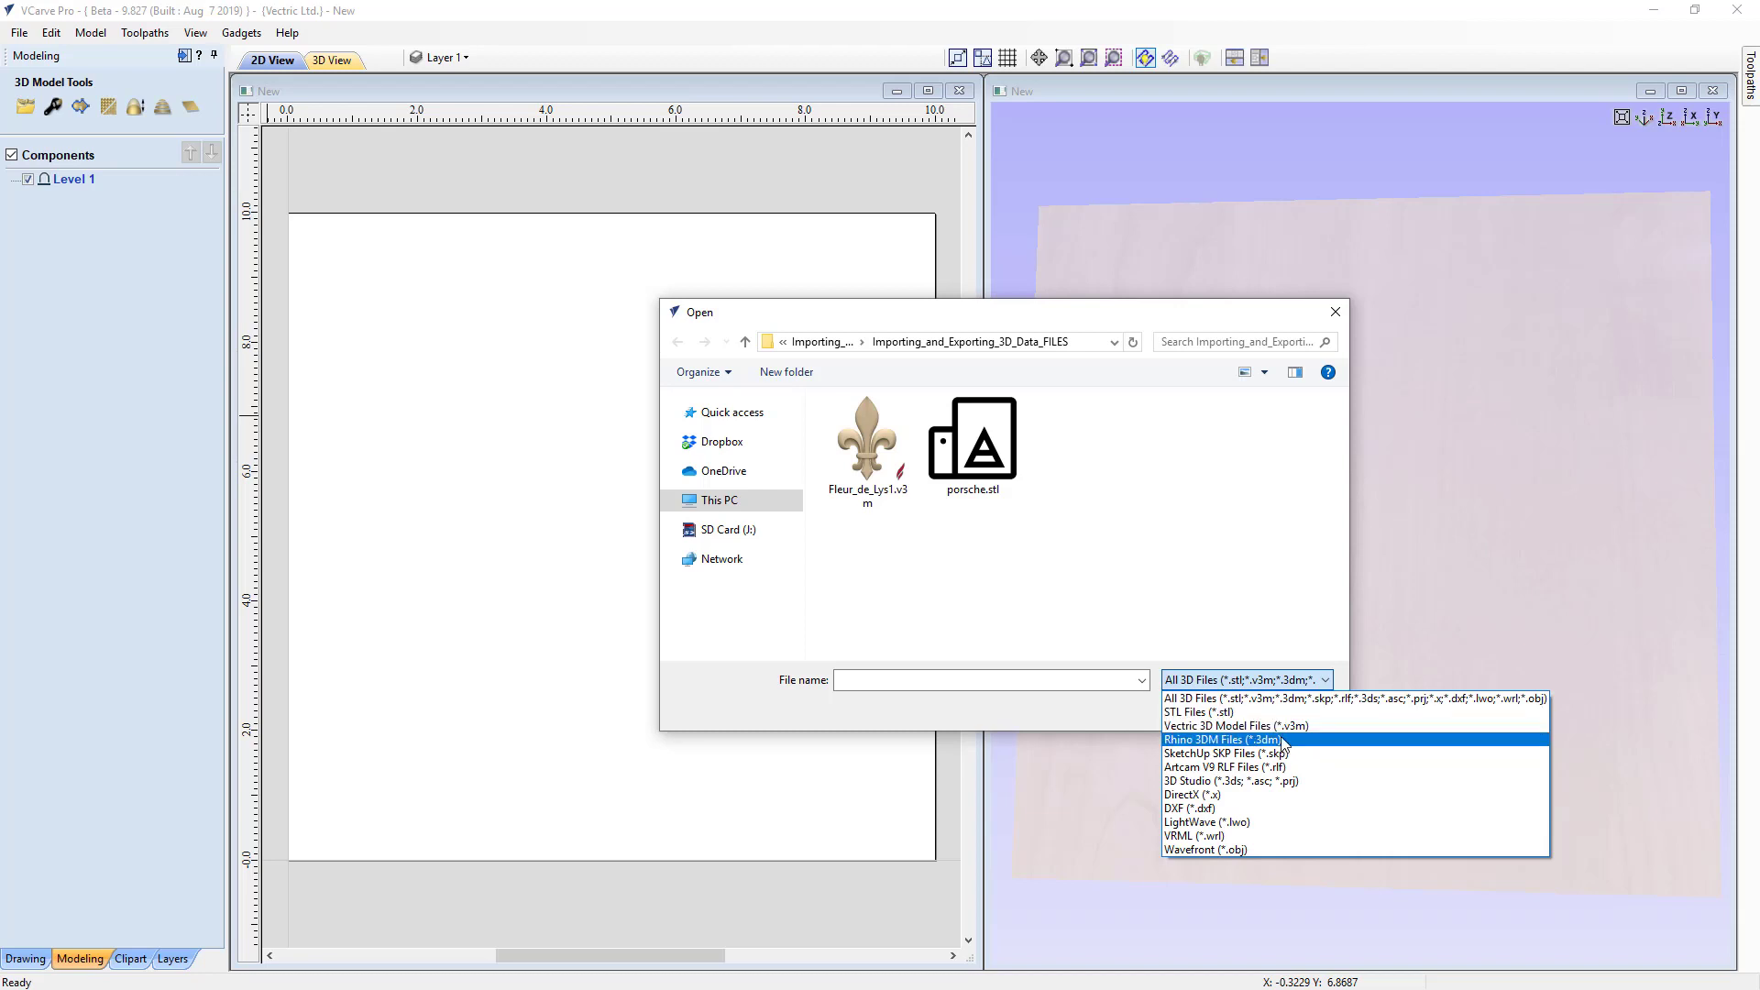
{"action": "left_click", "coordinate": [954, 664]}
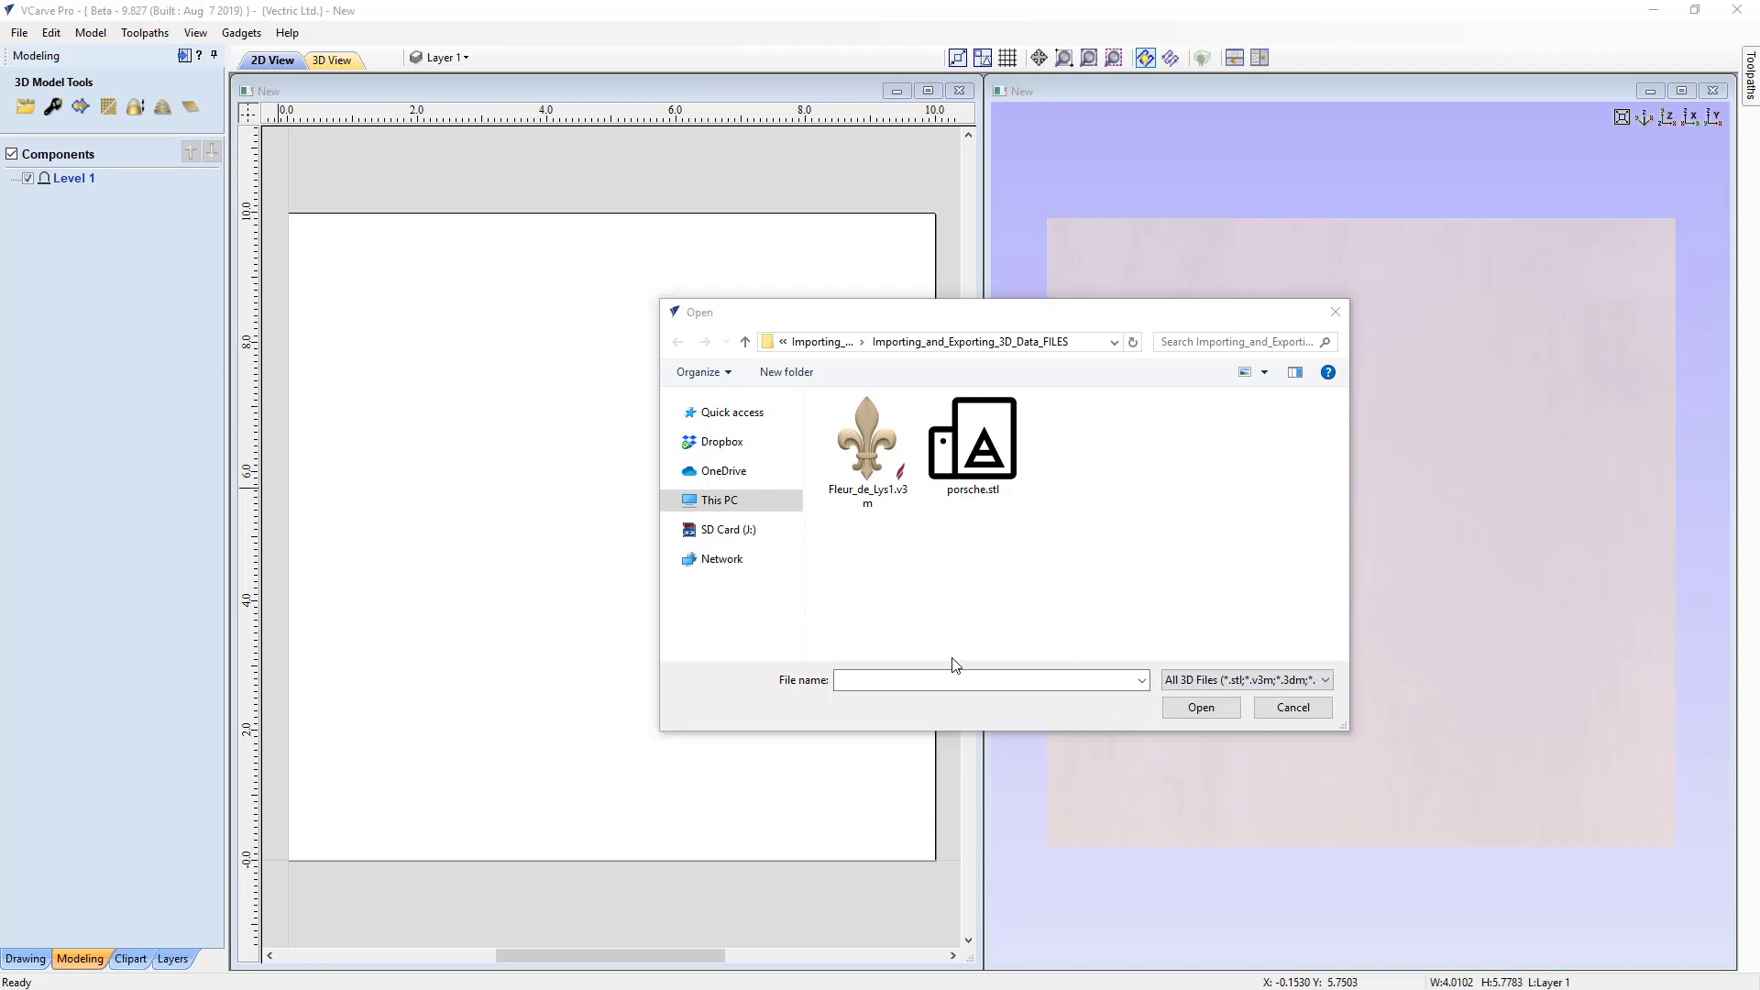
{"action": "left_click", "coordinate": [982, 444]}
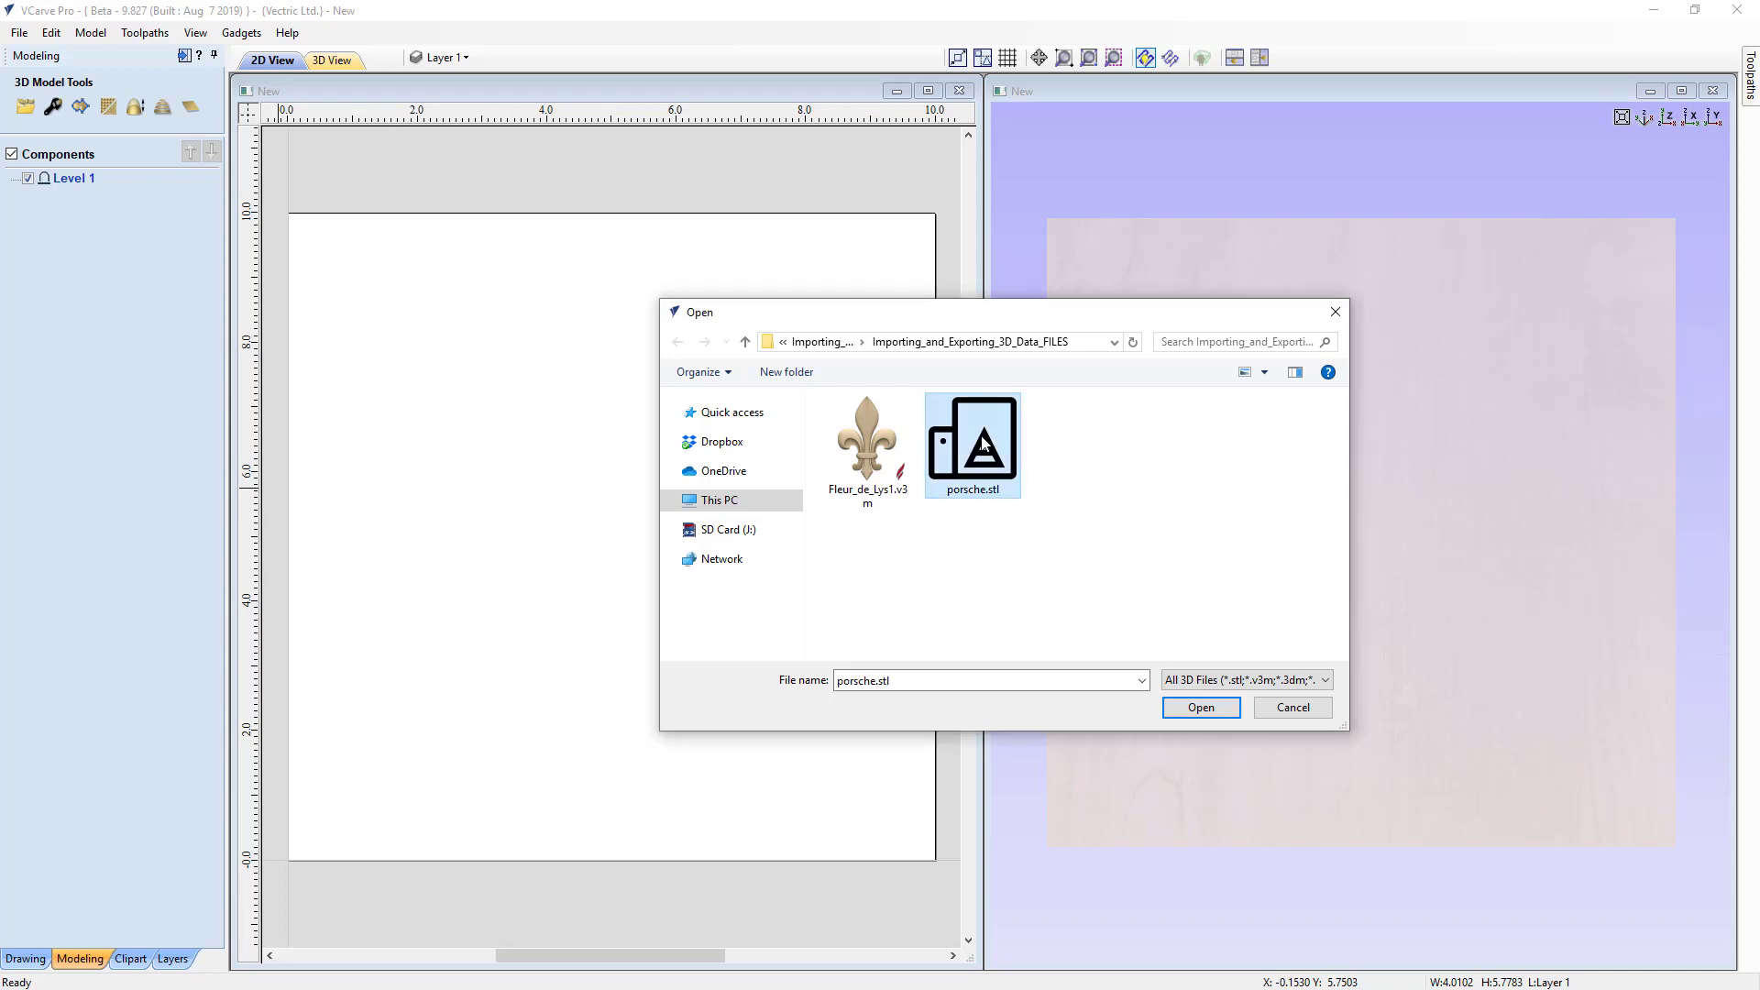
{"action": "left_click", "coordinate": [1201, 707]}
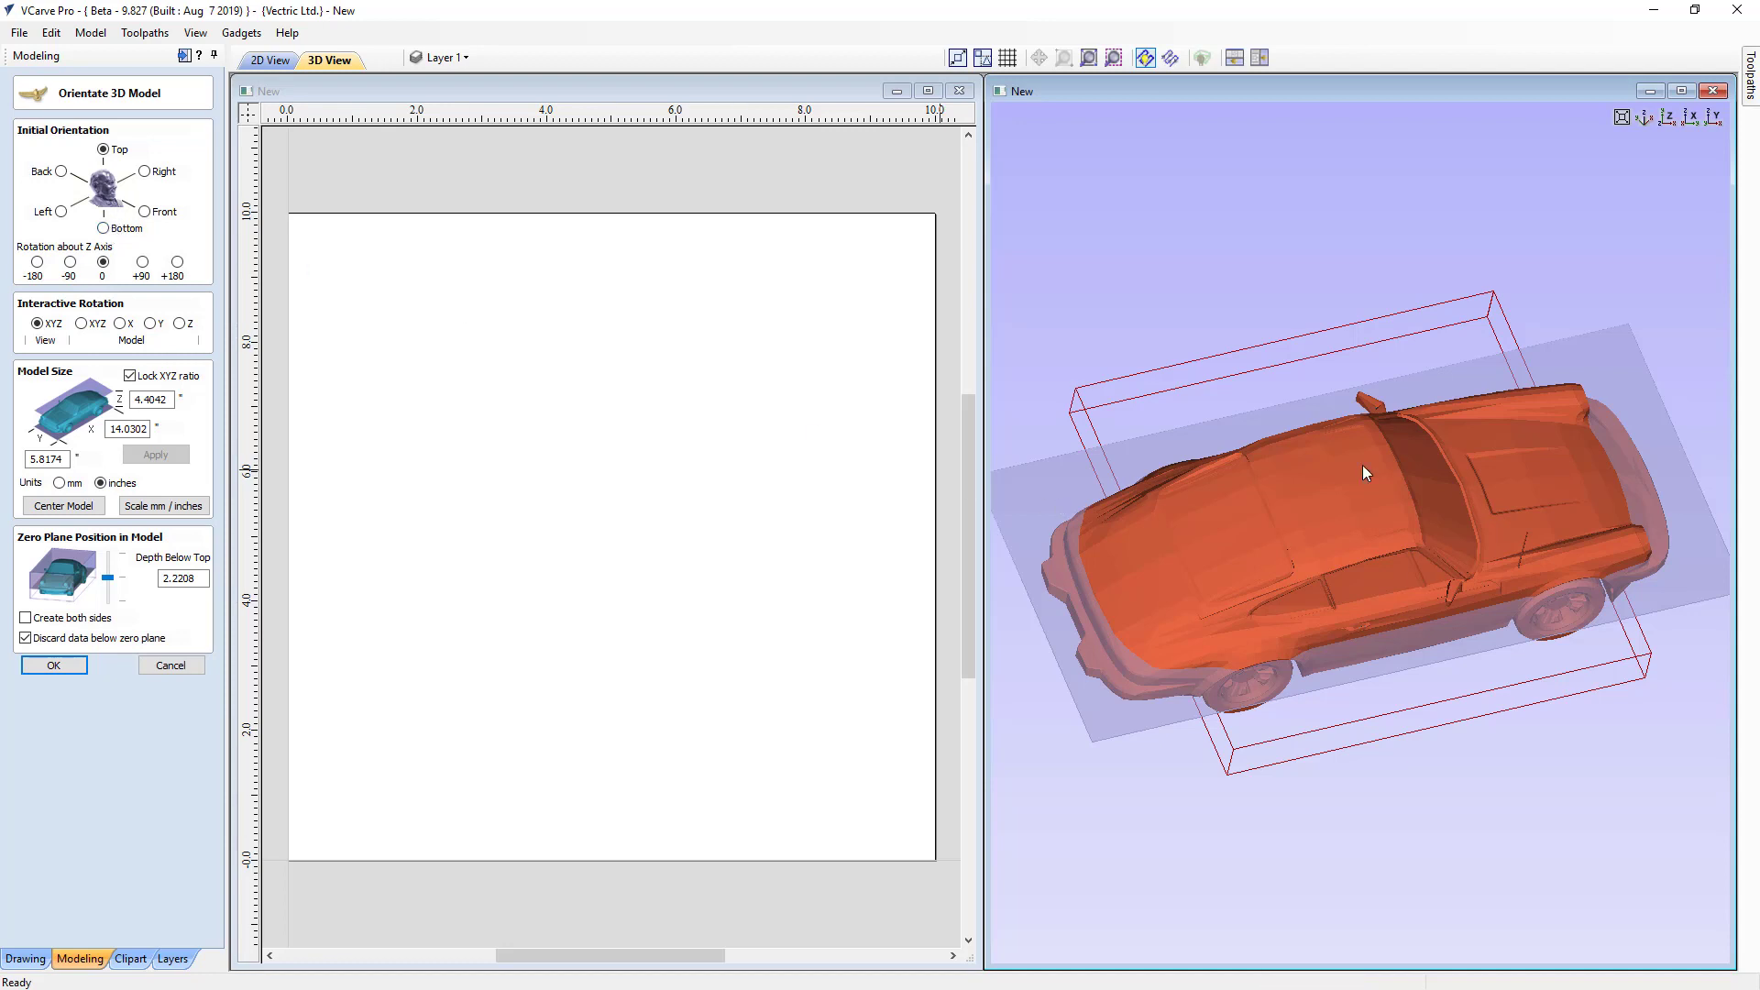
Display the origin axis indicator in the 3D view of the car model
{"action": "left_click", "coordinate": [196, 35]}
{"action": "left_click", "coordinate": [209, 119]}
{"action": "mouse_move", "coordinate": [1494, 542]}
{"action": "left_mouse_down"}
{"action": "mouse_move", "coordinate": [1421, 630]}
{"action": "mouse_move", "coordinate": [1269, 541]}
{"action": "mouse_move", "coordinate": [1247, 393]}
{"action": "mouse_move", "coordinate": [1248, 519]}
{"action": "mouse_move", "coordinate": [1531, 594]}
{"action": "mouse_move", "coordinate": [1361, 569]}
{"action": "mouse_move", "coordinate": [1478, 581]}
{"action": "mouse_move", "coordinate": [1384, 673]}
{"action": "mouse_move", "coordinate": [1448, 716]}
{"action": "mouse_move", "coordinate": [1448, 666]}
{"action": "mouse_move", "coordinate": [1424, 711]}
{"action": "mouse_move", "coordinate": [1492, 578]}
{"action": "left_mouse_up"}
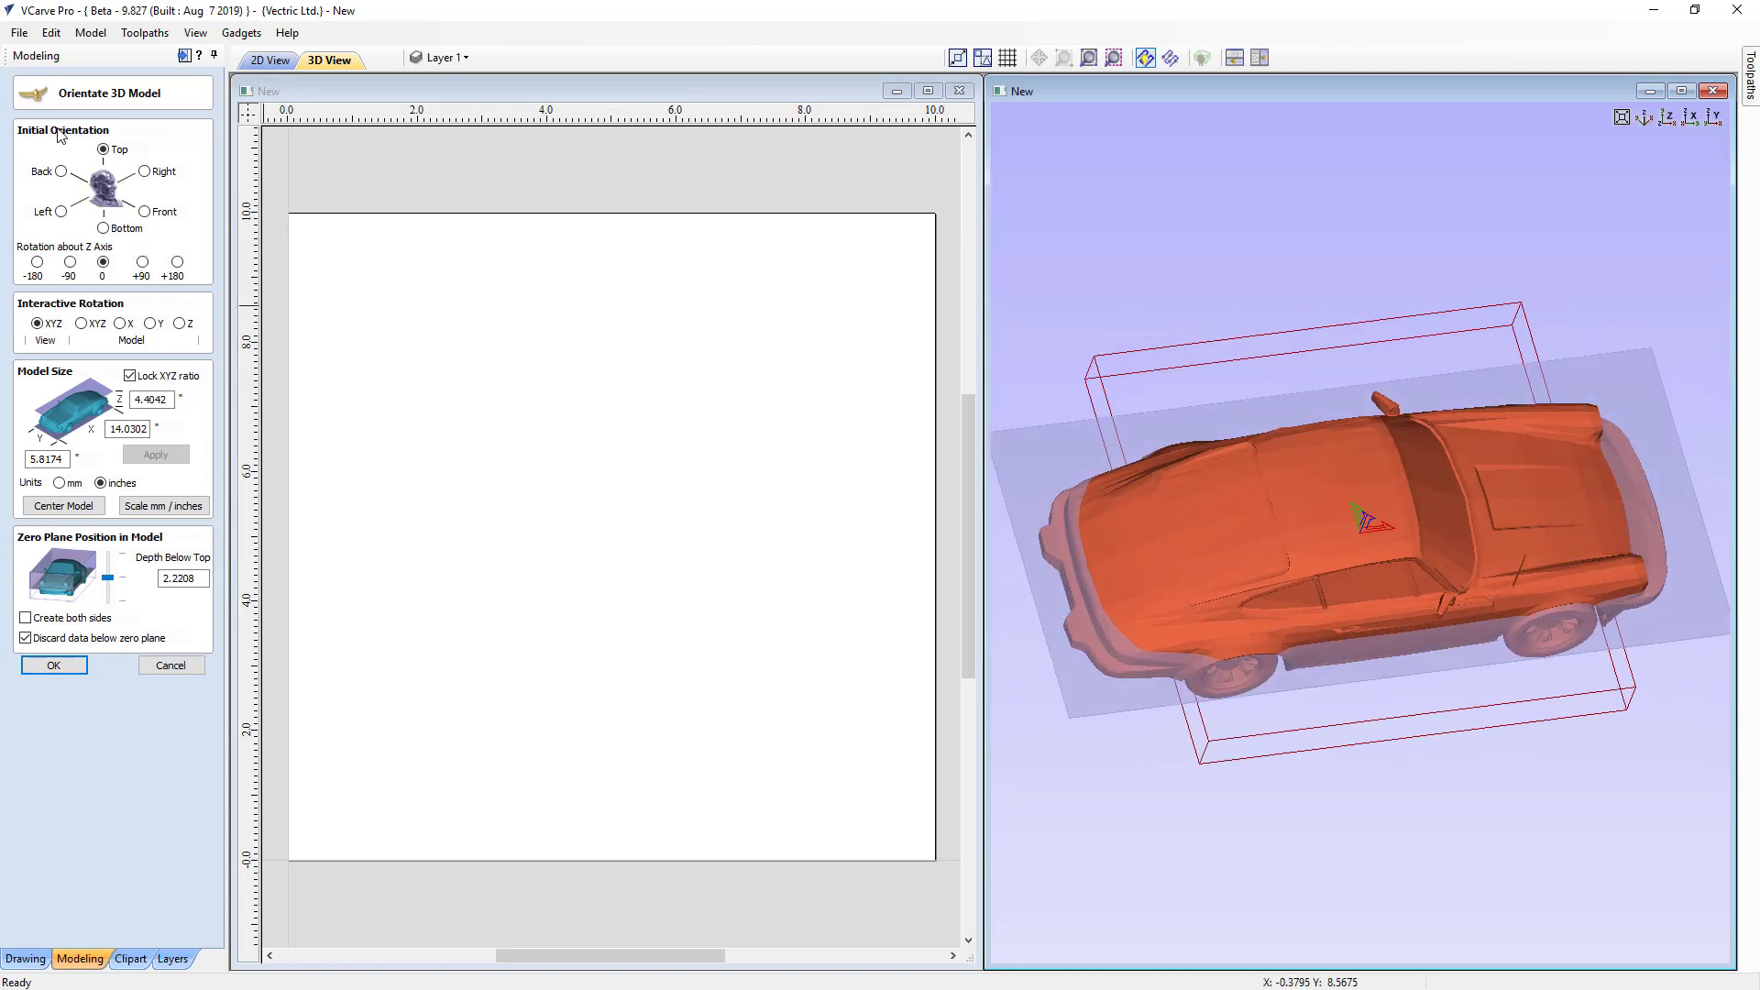
Try the Right, Front, Bottom, Left and Back initial orientations on the car model, ending with Top
{"action": "left_click", "coordinate": [144, 171]}
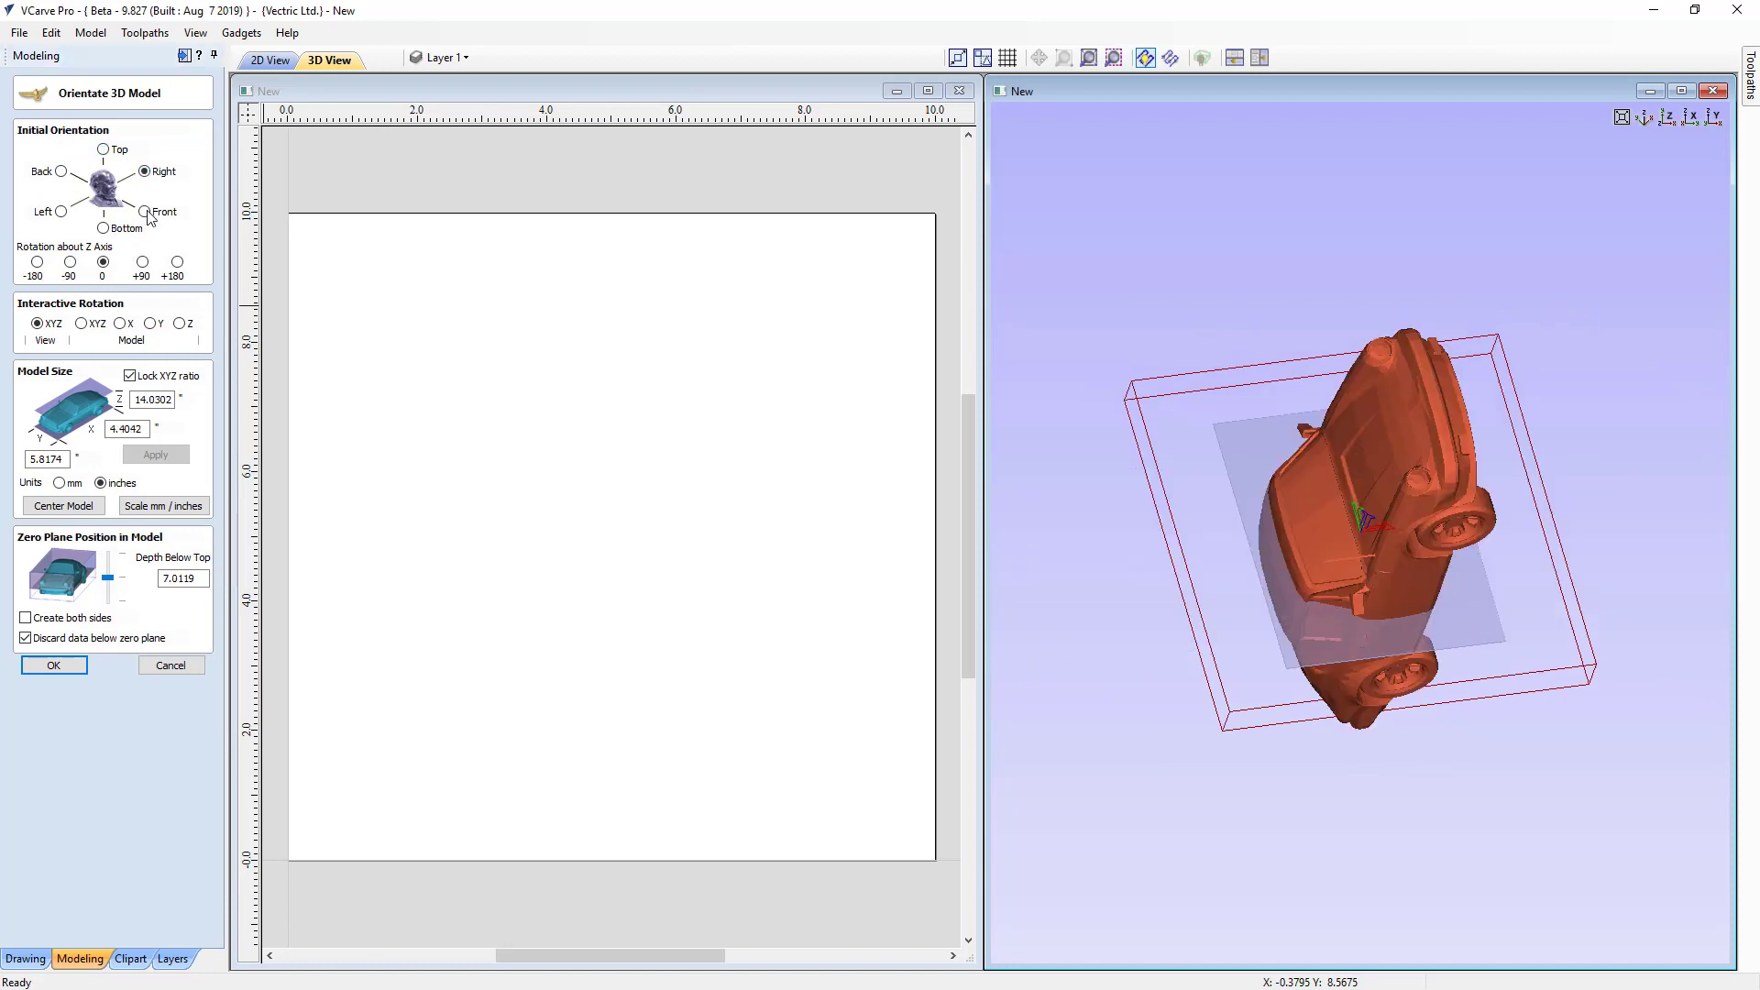
{"action": "left_click", "coordinate": [144, 212]}
{"action": "left_click", "coordinate": [103, 228]}
{"action": "left_click", "coordinate": [60, 212]}
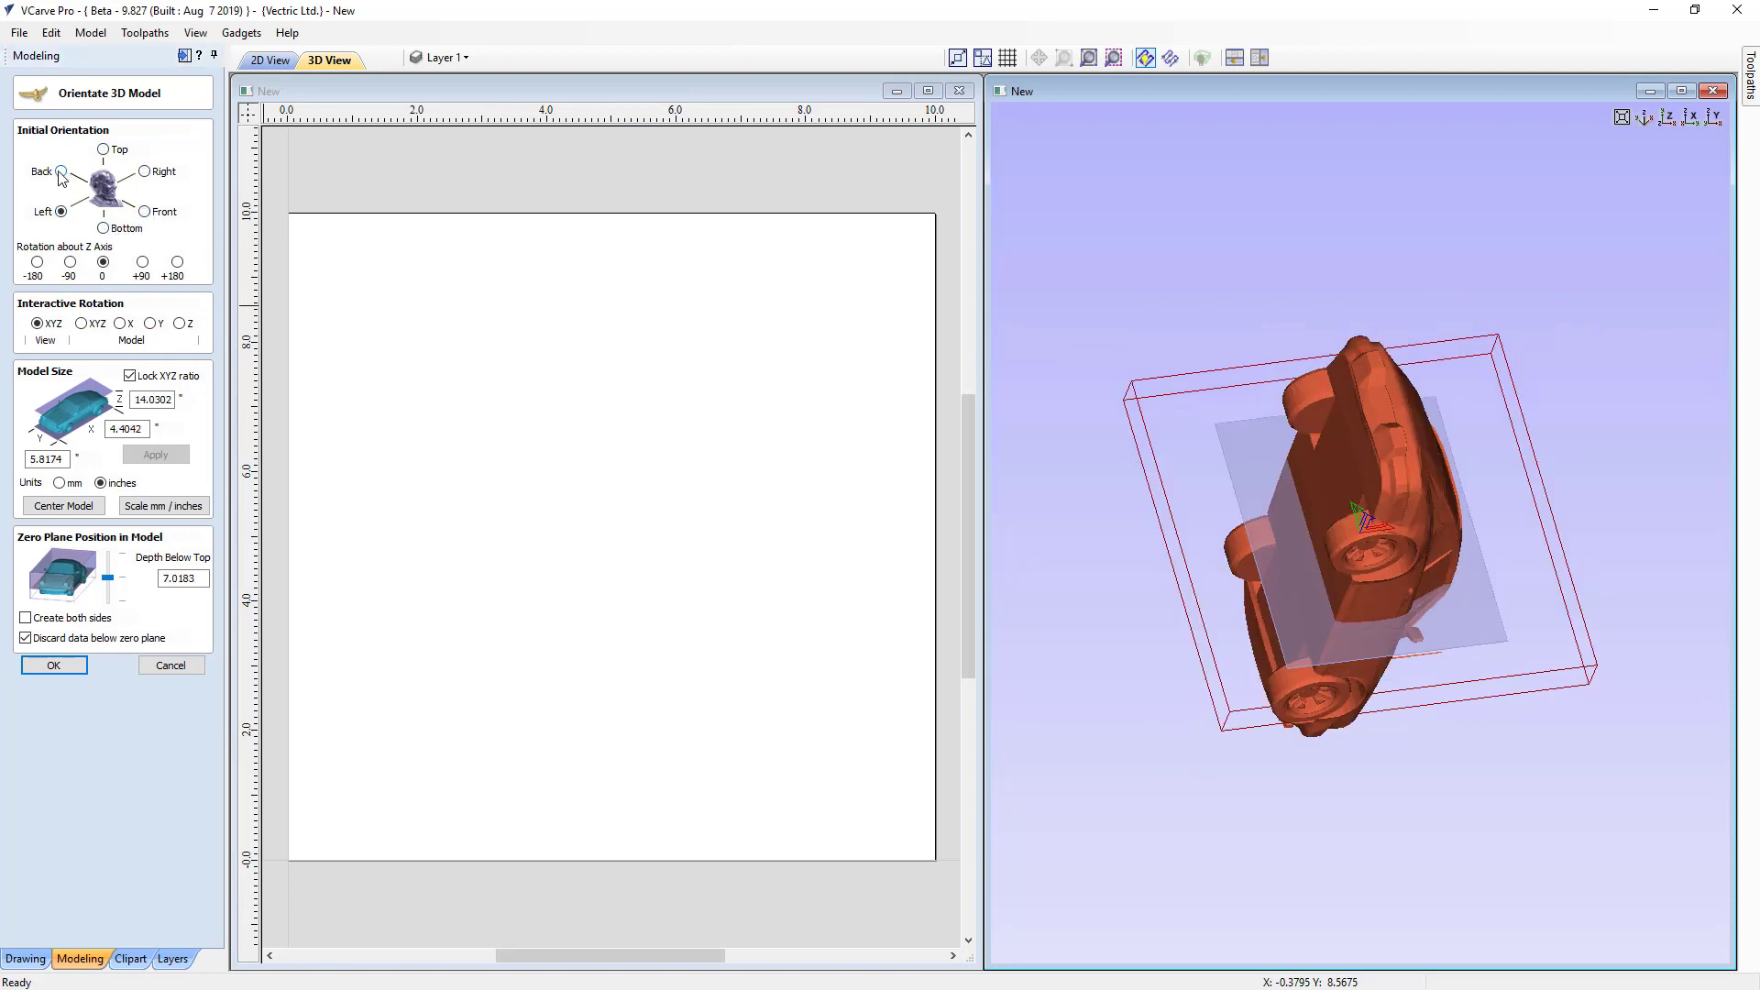
{"action": "left_click", "coordinate": [60, 172]}
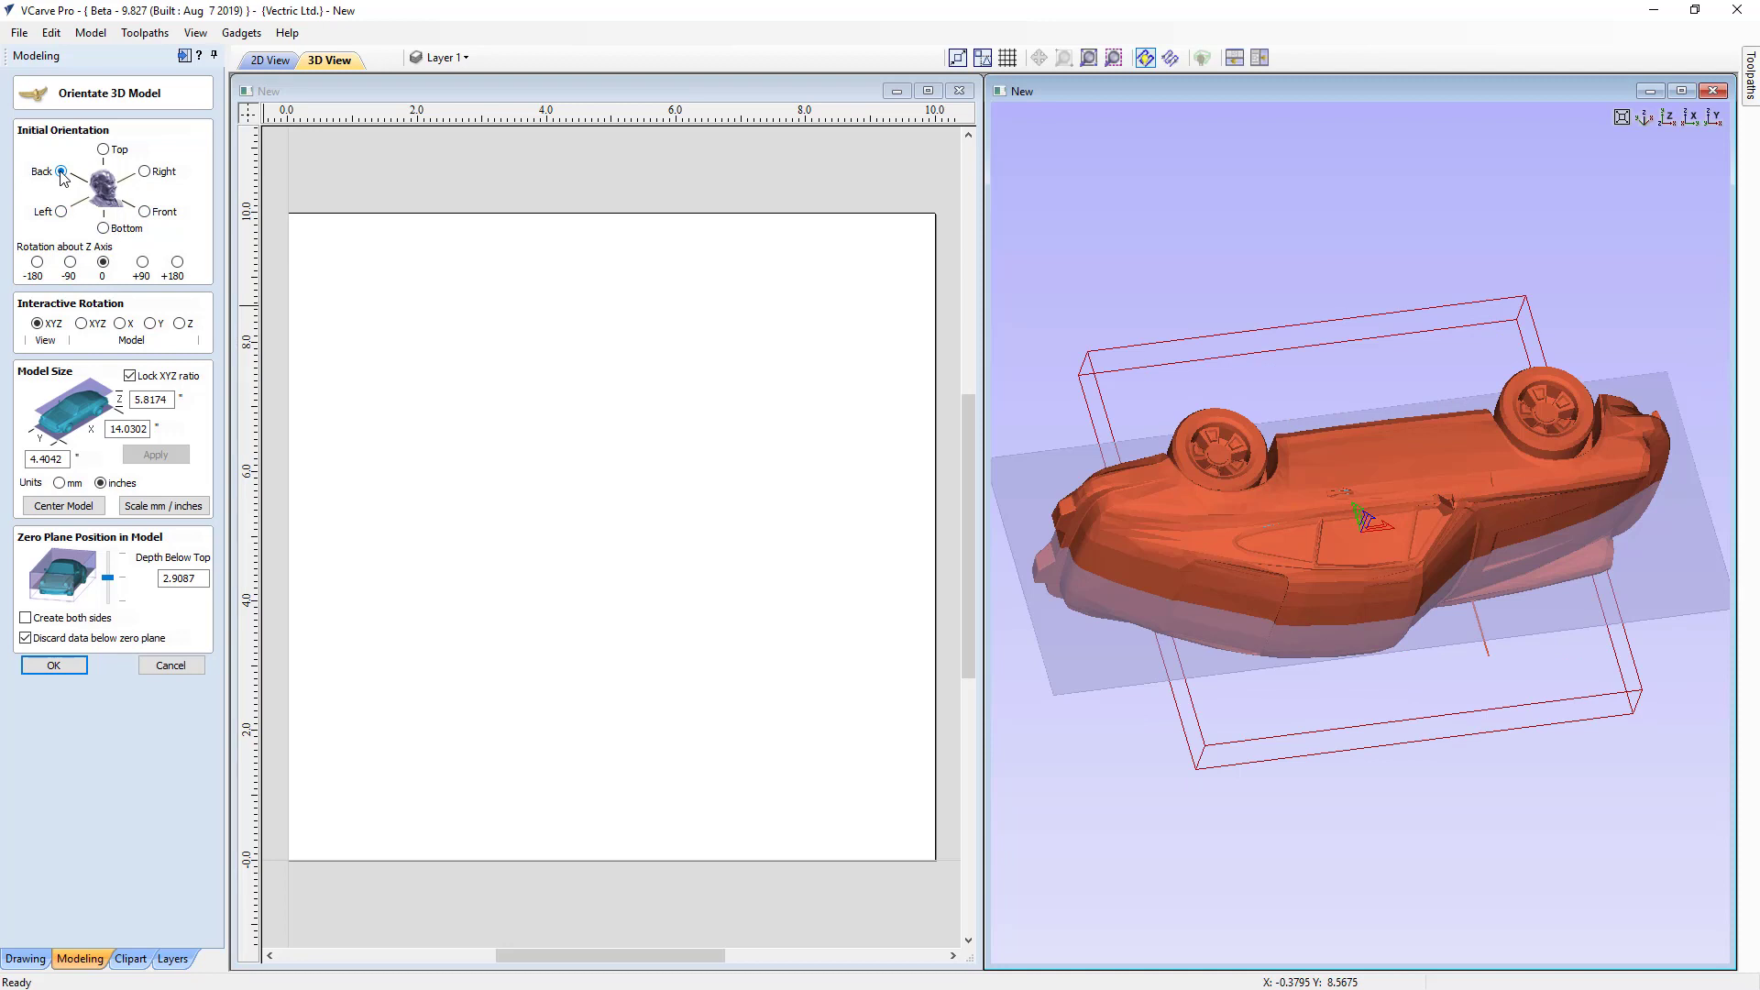
{"action": "left_click", "coordinate": [104, 151]}
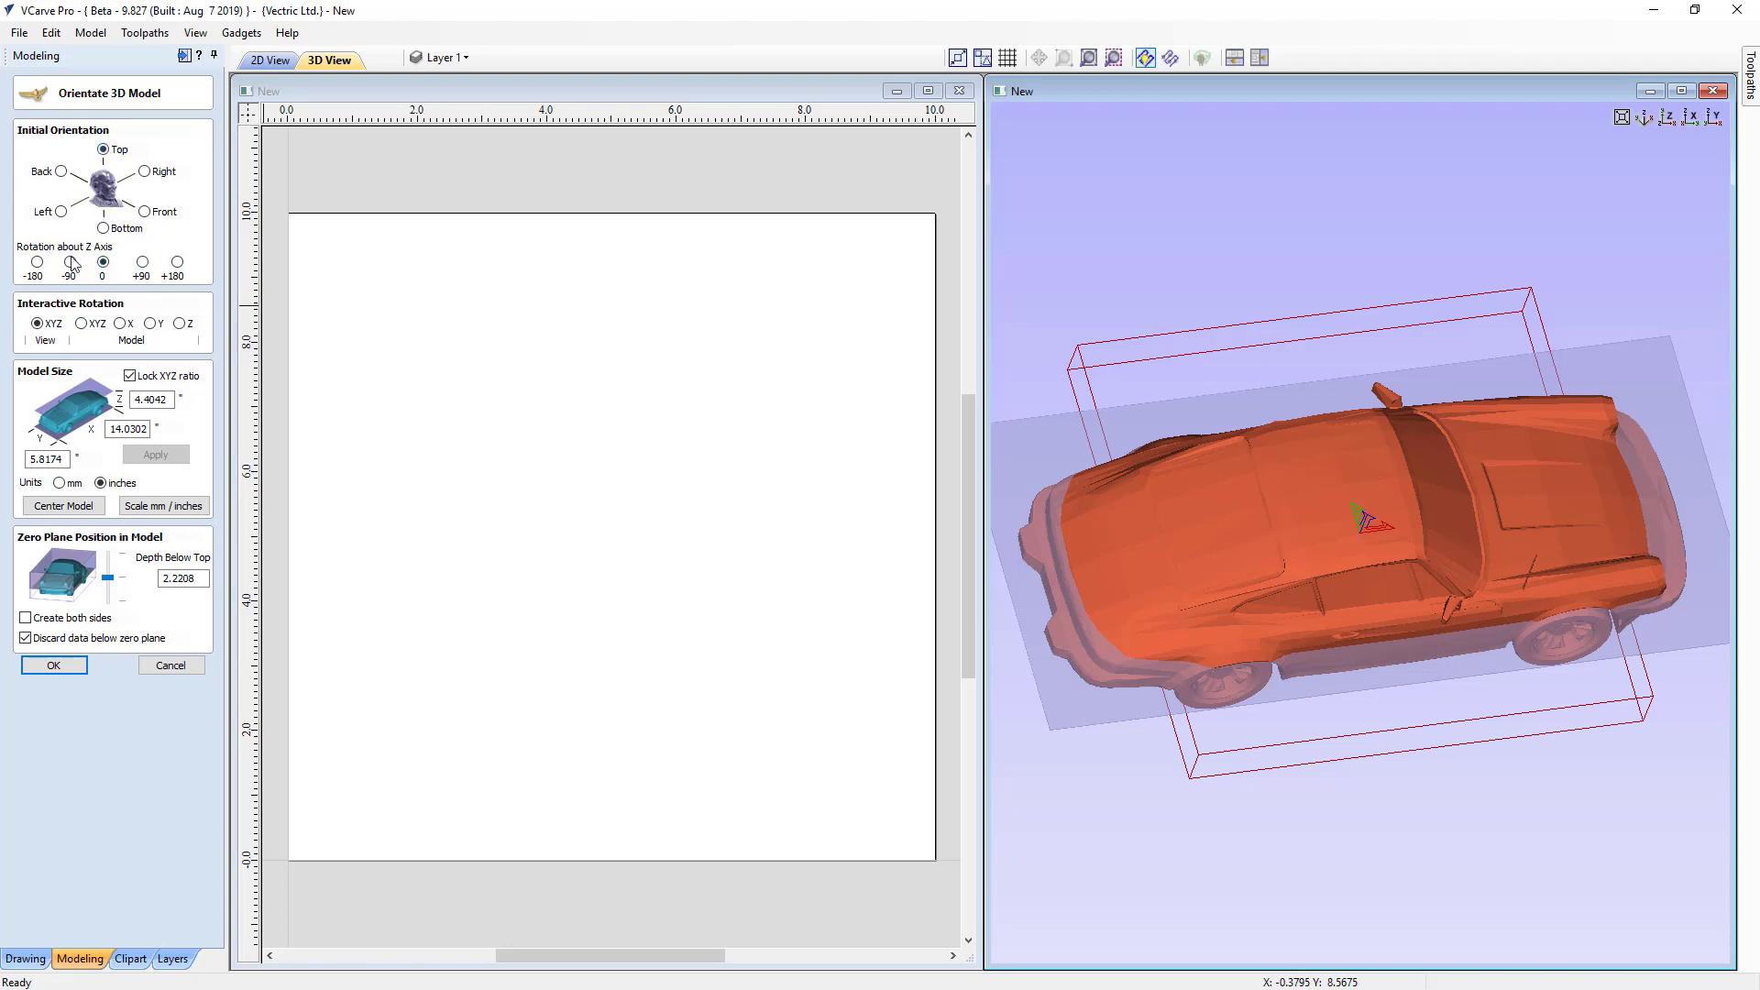
Try rotating the car model about the Z axis by +90 and +180 degrees, ending with 0
{"action": "left_click", "coordinate": [142, 262]}
{"action": "left_click", "coordinate": [183, 267]}
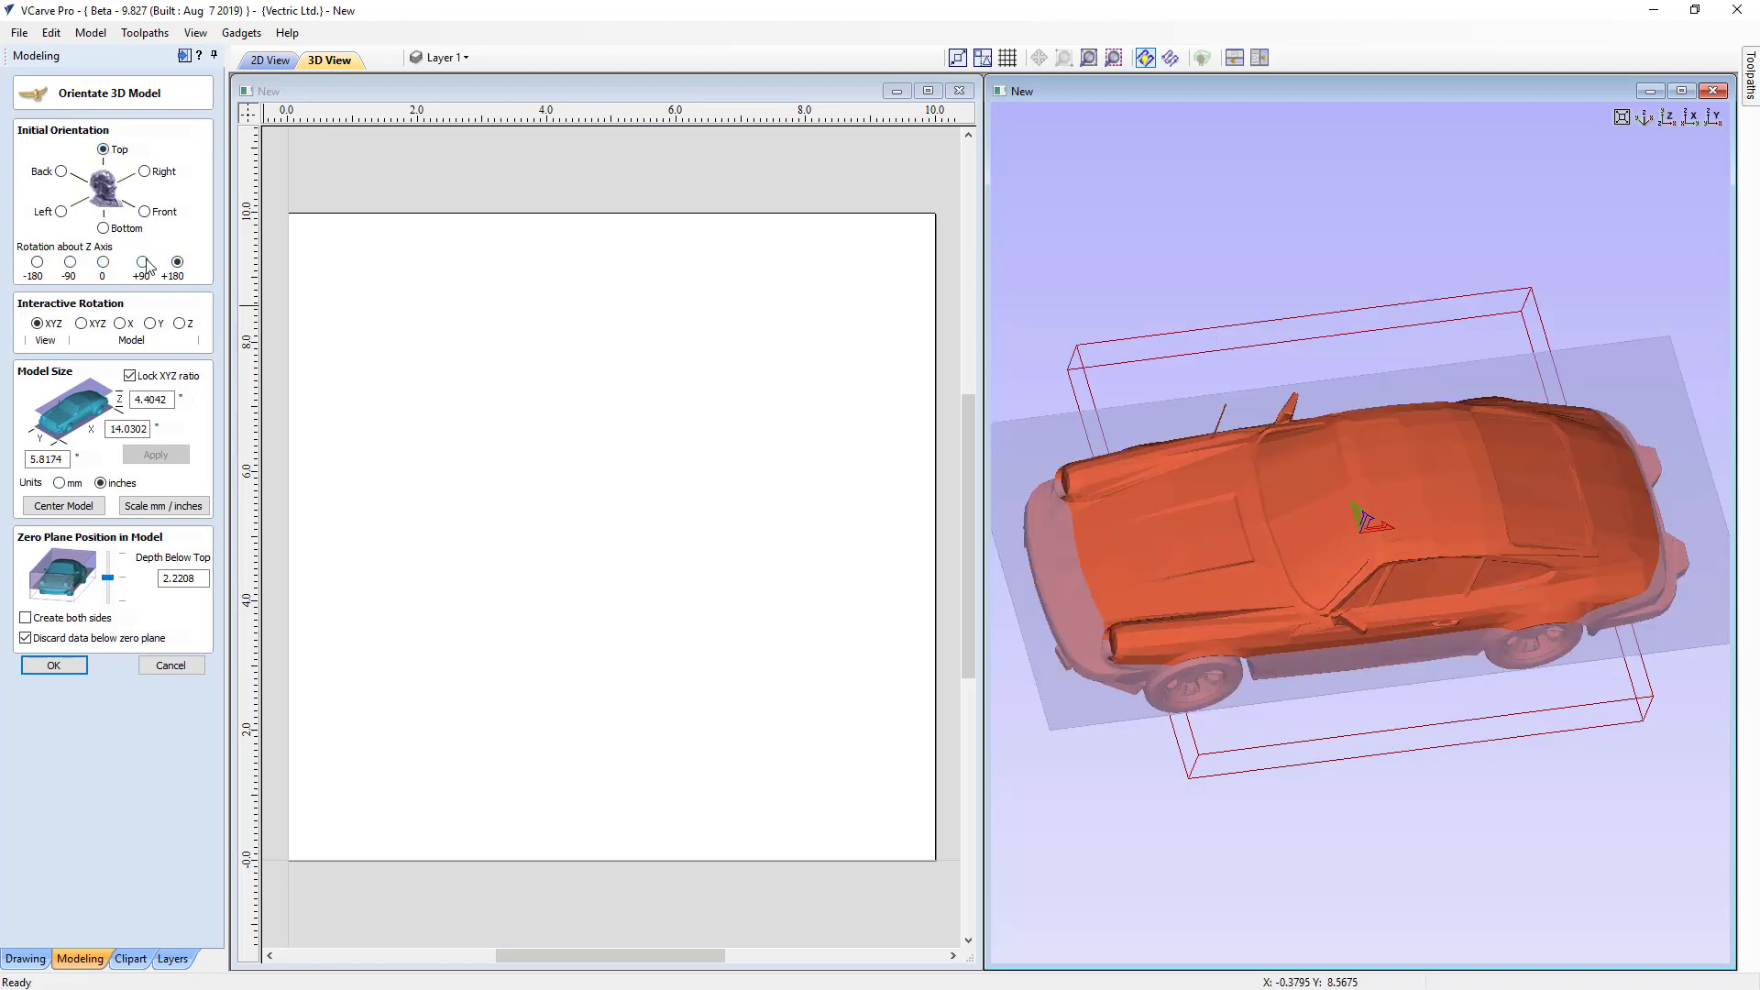
{"action": "left_click", "coordinate": [145, 266]}
{"action": "left_click", "coordinate": [104, 264]}
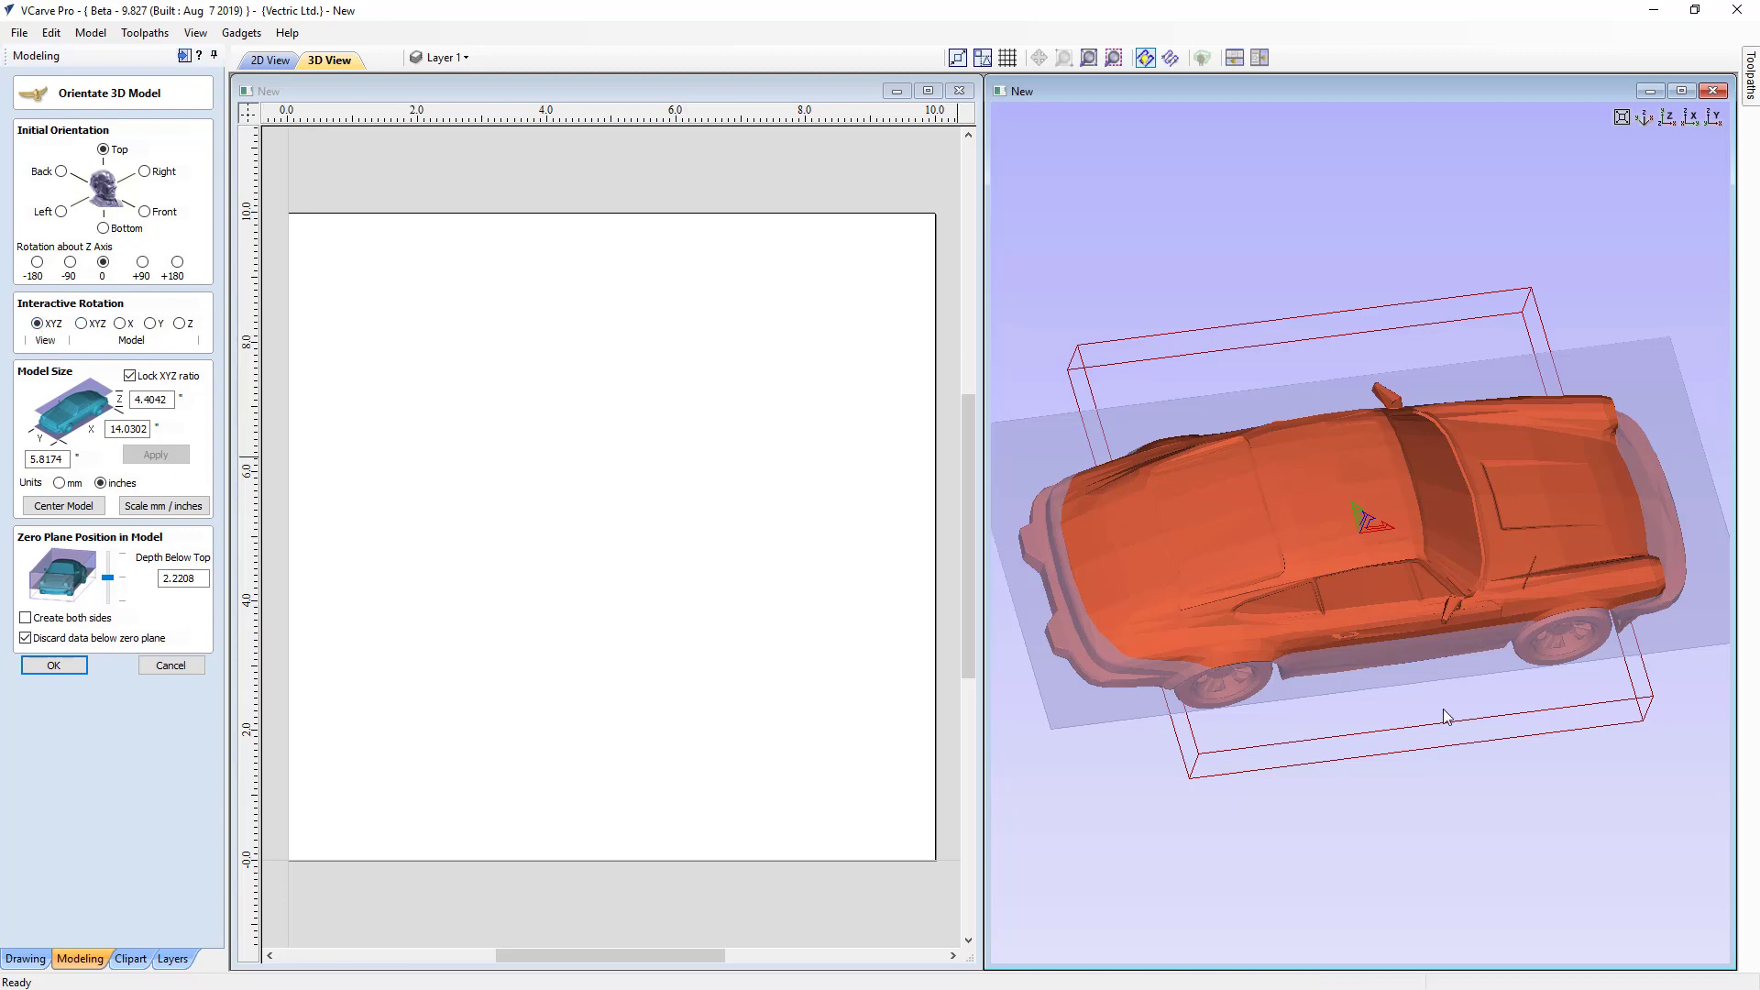
Tilt the car model freely against the zero plane using the XYZ model interactive rotation
{"action": "left_click_drag", "start_coordinate": [1447, 716], "coordinate": [1289, 649]}
{"action": "left_click_drag", "start_coordinate": [1437, 290], "coordinate": [1302, 824]}
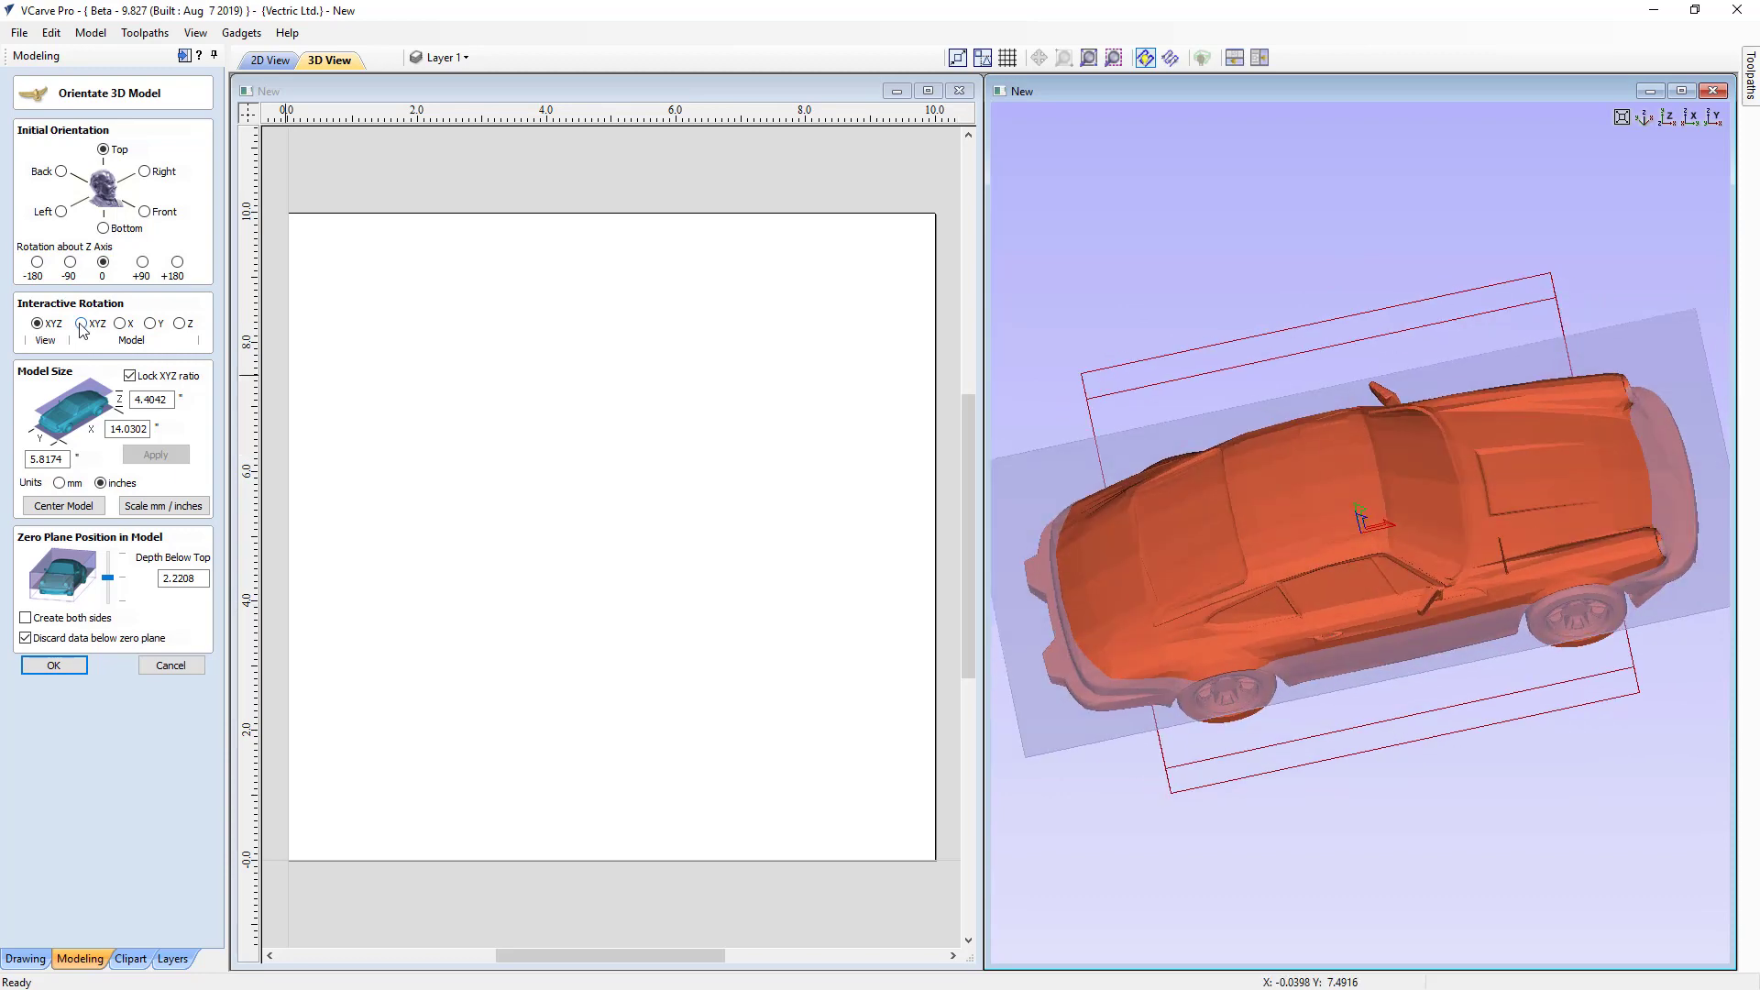
{"action": "left_click", "coordinate": [82, 323]}
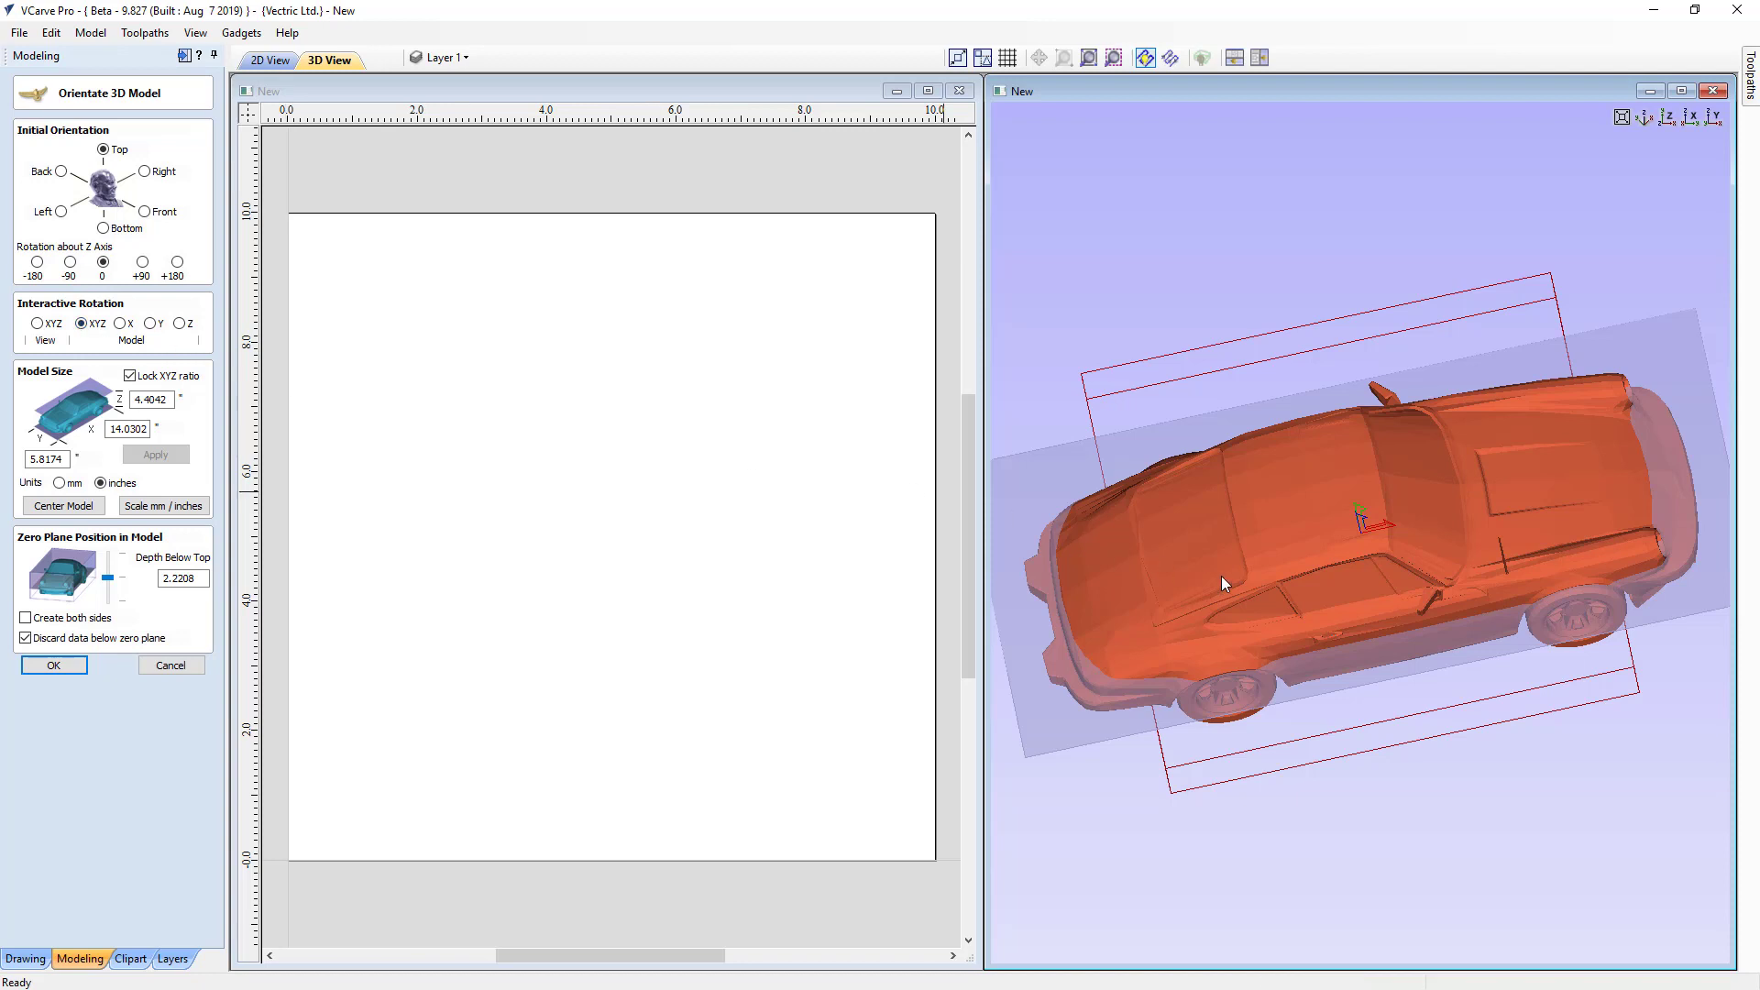
{"action": "left_click_drag", "start_coordinate": [1221, 575], "coordinate": [1100, 422]}
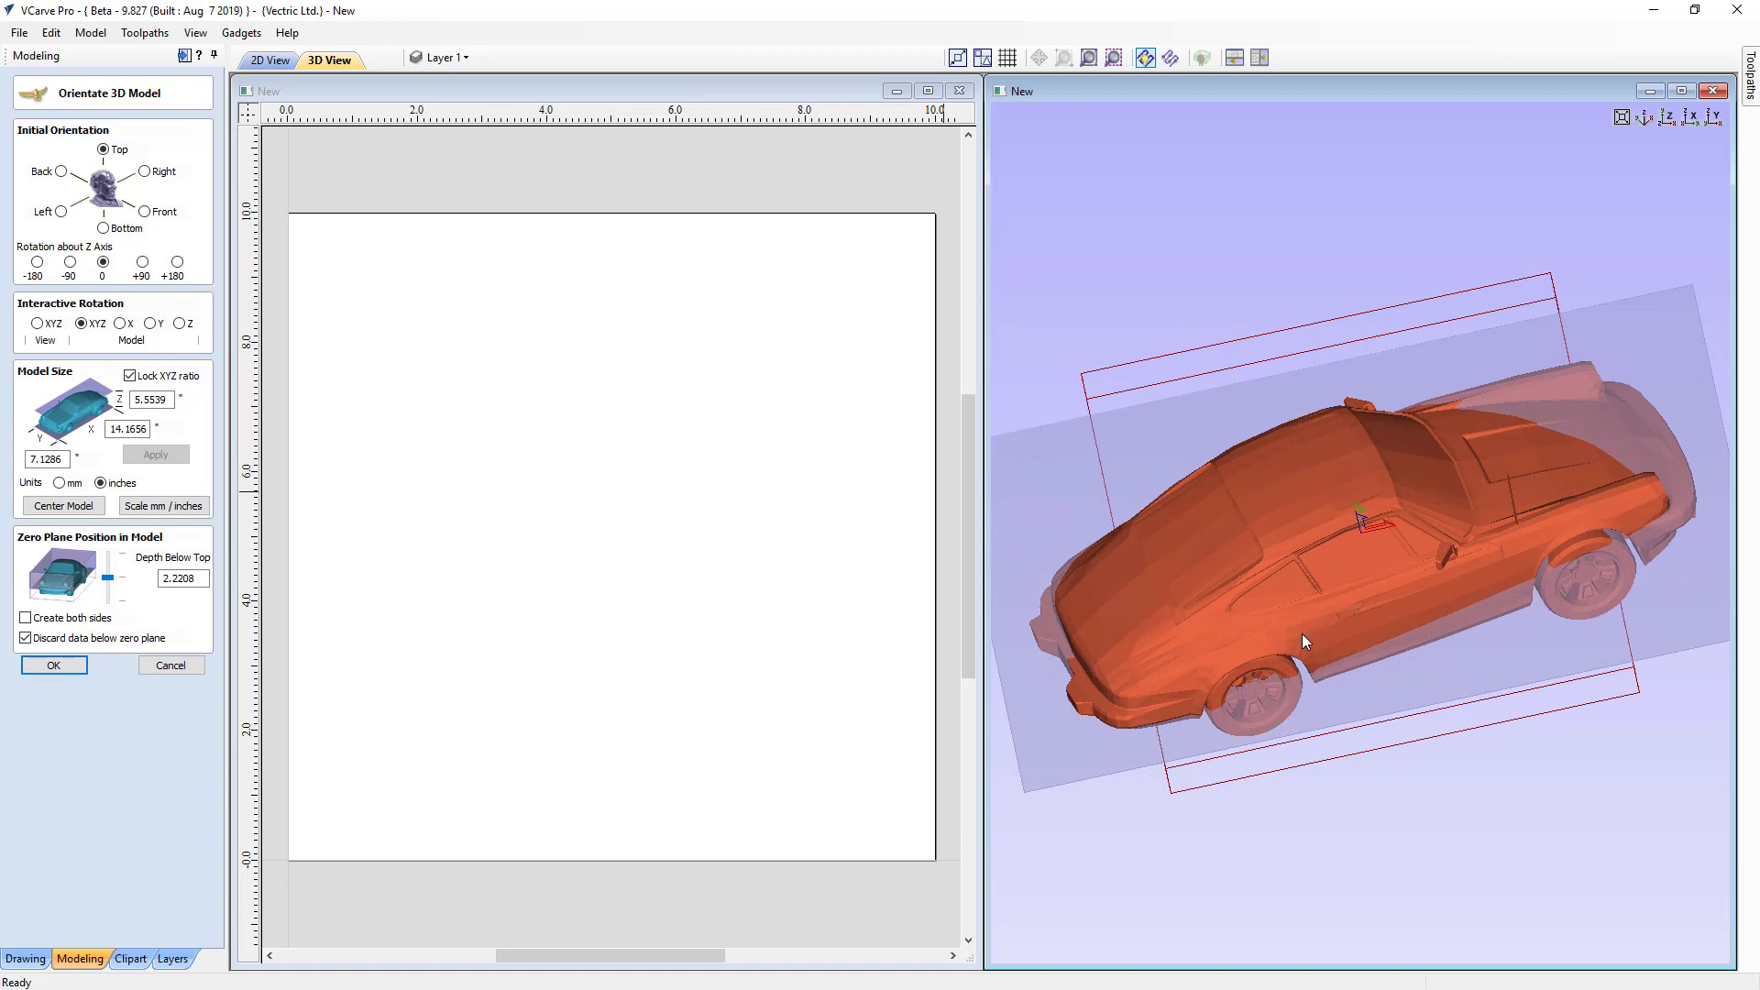
{"action": "left_click_drag", "start_coordinate": [1302, 634], "coordinate": [1230, 487]}
{"action": "left_click_drag", "start_coordinate": [1338, 543], "coordinate": [1482, 607]}
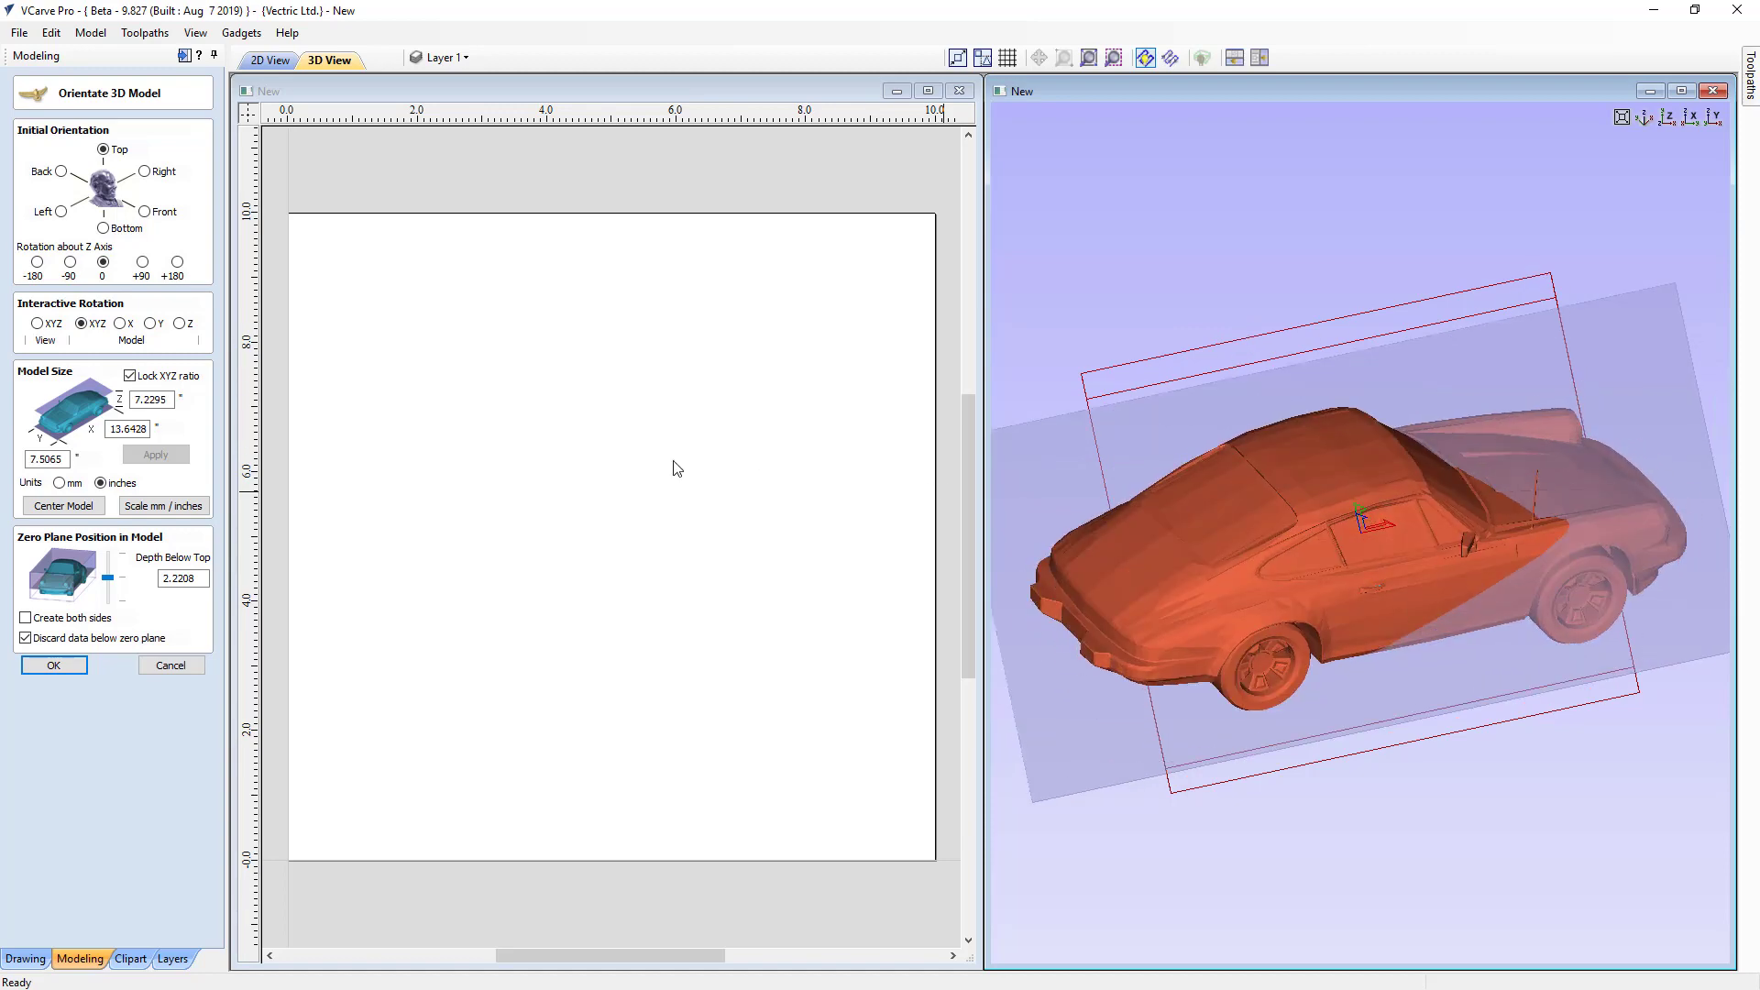
Rotate the car model interactively about the X axis alone and about the Z axis alone
{"action": "left_click", "coordinate": [120, 324]}
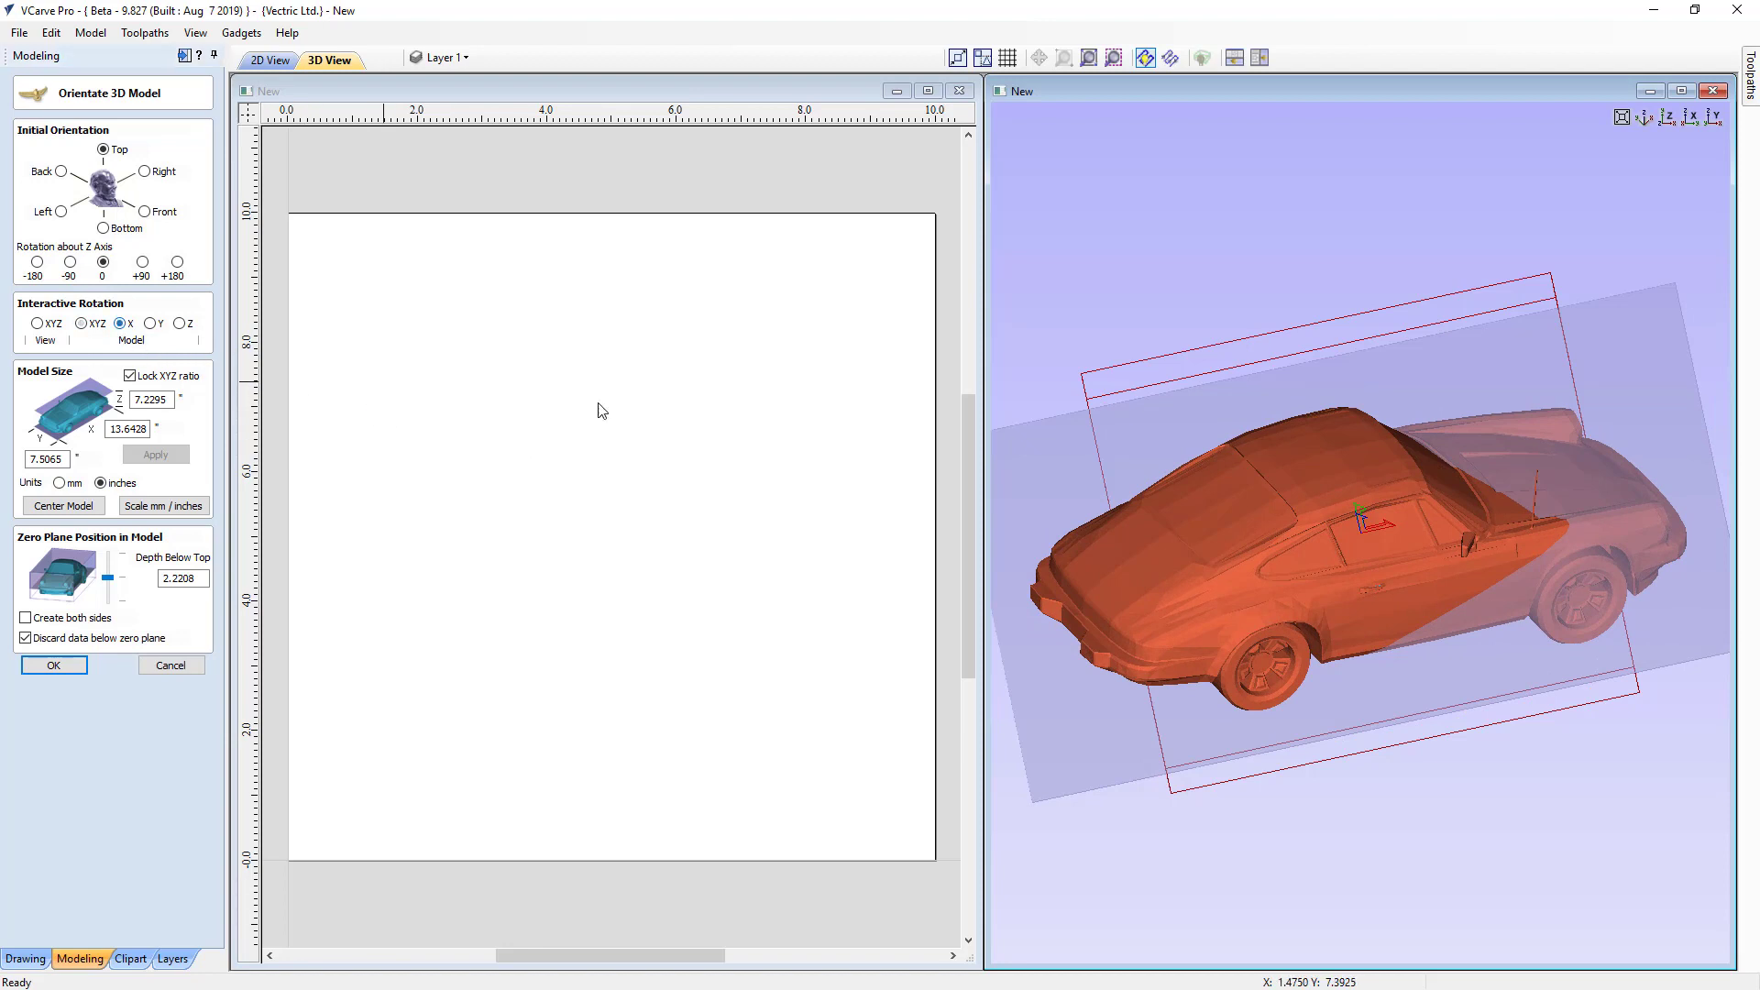
{"action": "left_click_drag", "start_coordinate": [1256, 592], "coordinate": [1299, 641]}
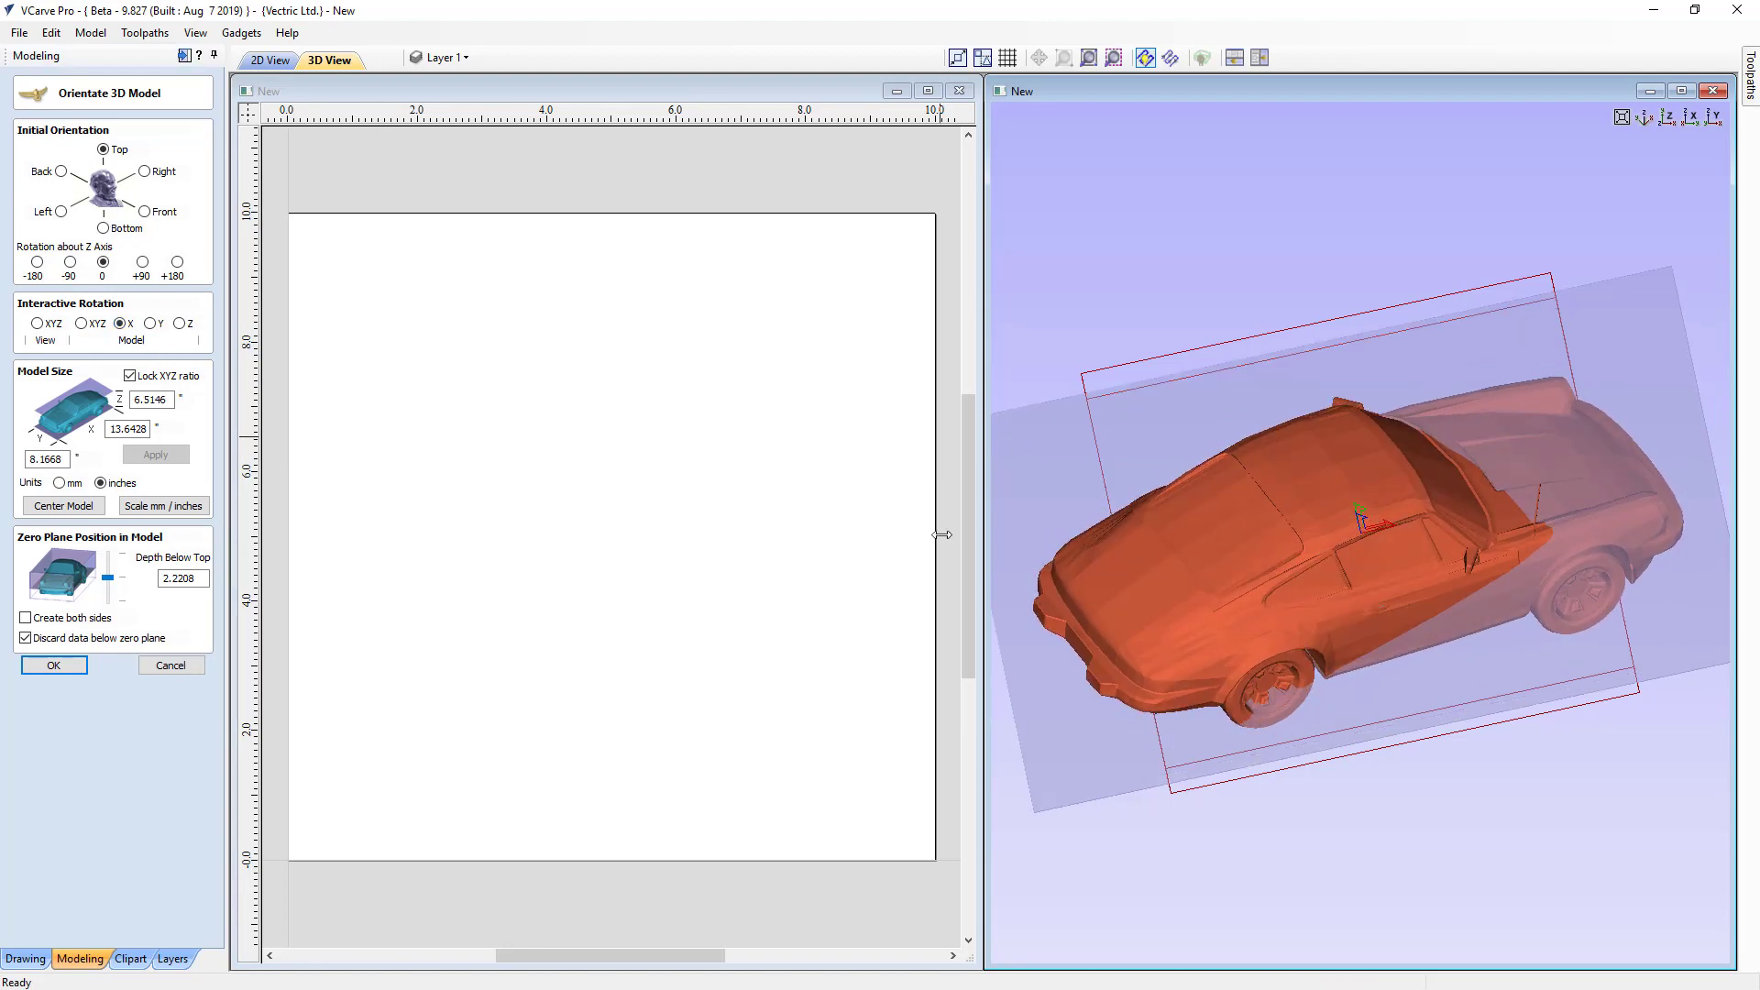
{"action": "left_click_drag", "start_coordinate": [1329, 484], "coordinate": [1192, 541]}
{"action": "left_click", "coordinate": [180, 323]}
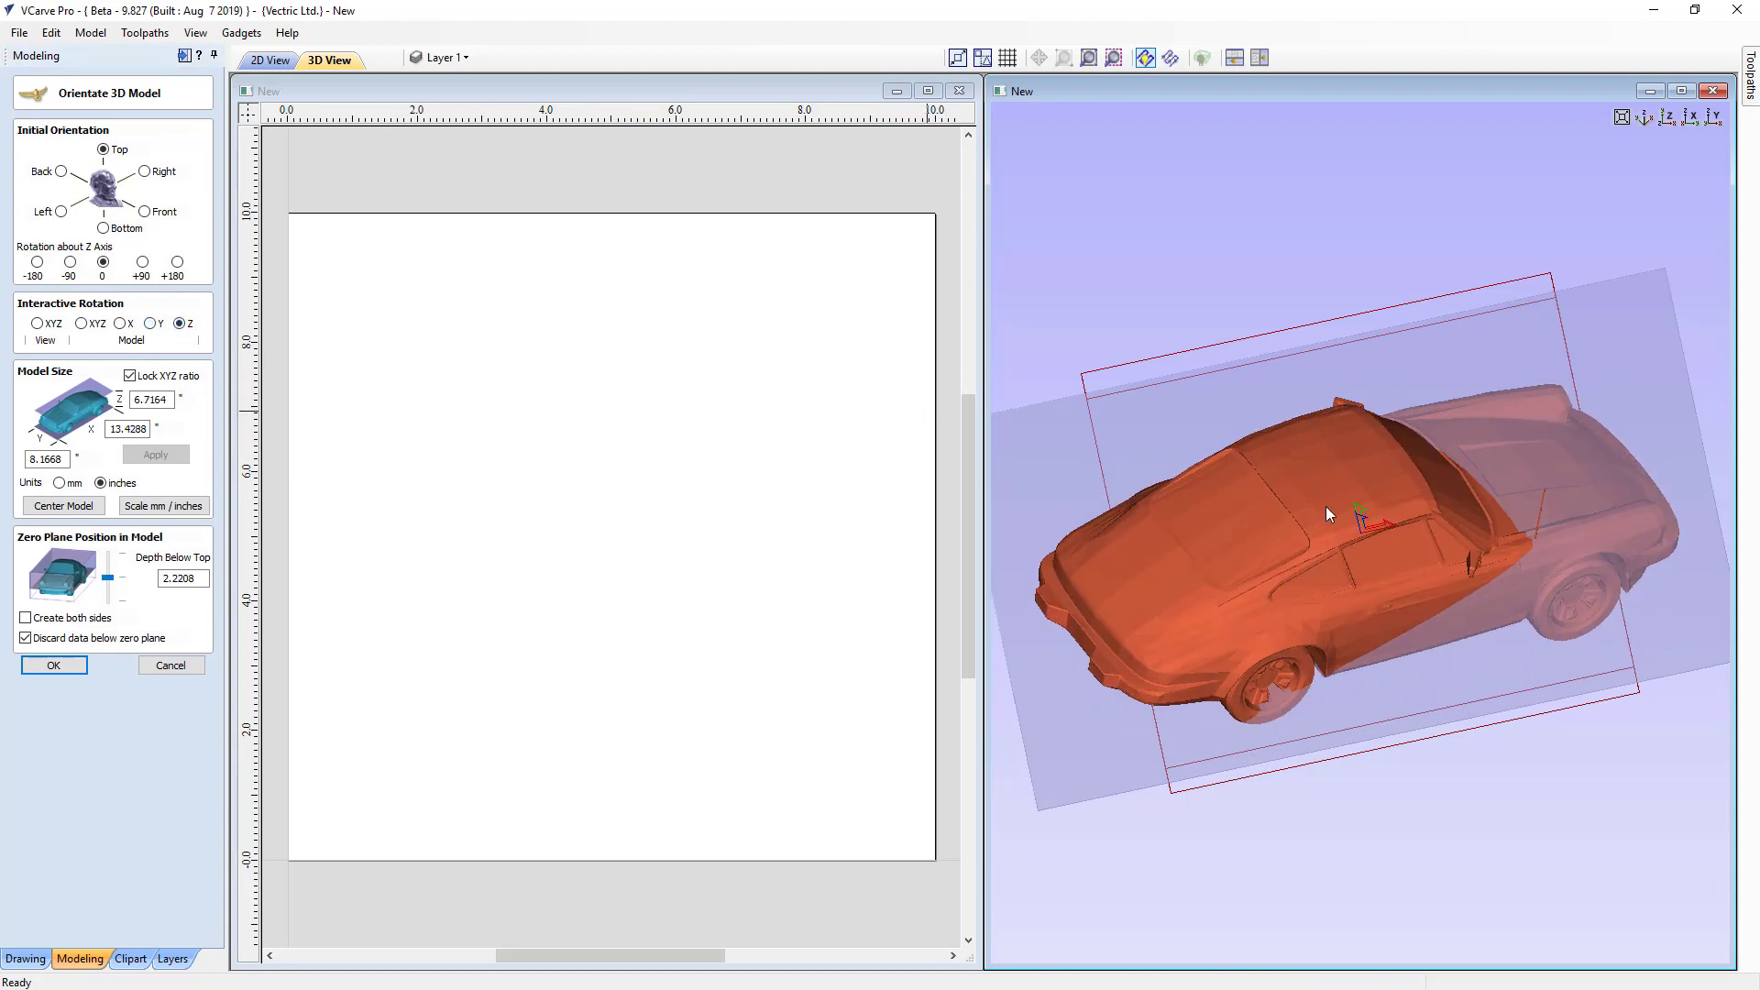
{"action": "left_click_drag", "start_coordinate": [1325, 506], "coordinate": [1206, 530]}
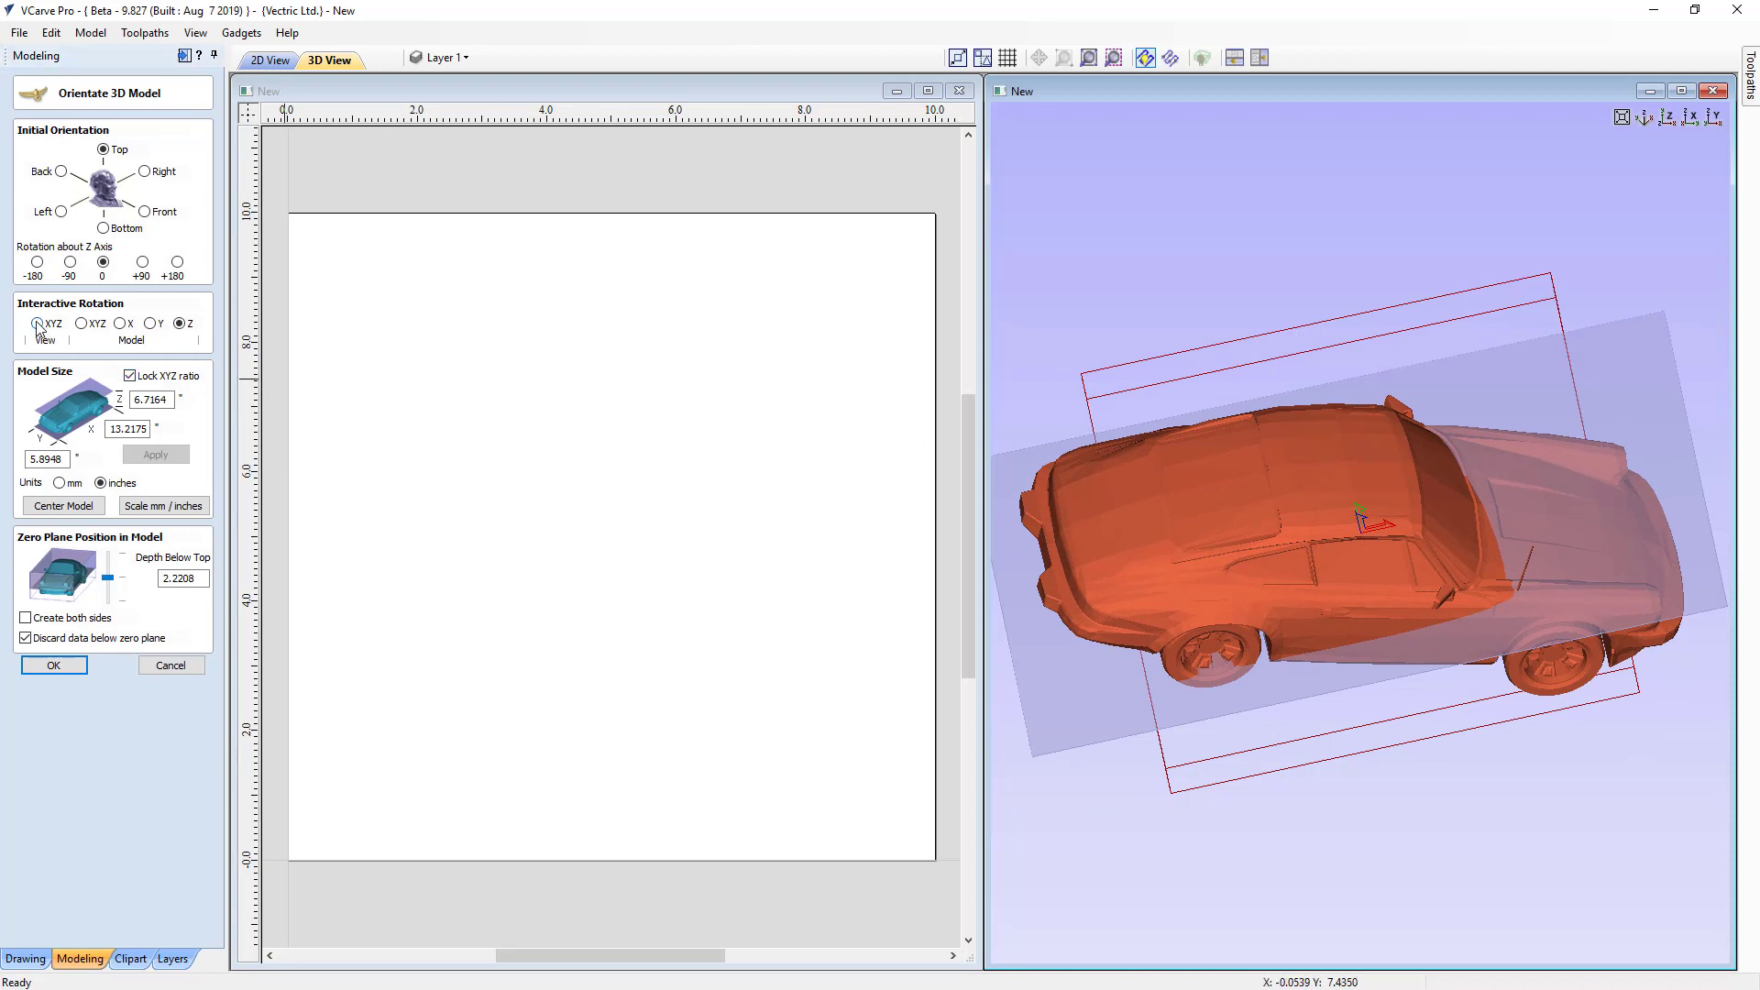
Reset the car model to the Top initial orientation with view-only interactive rotation
{"action": "left_click", "coordinate": [103, 228]}
{"action": "left_click", "coordinate": [104, 151]}
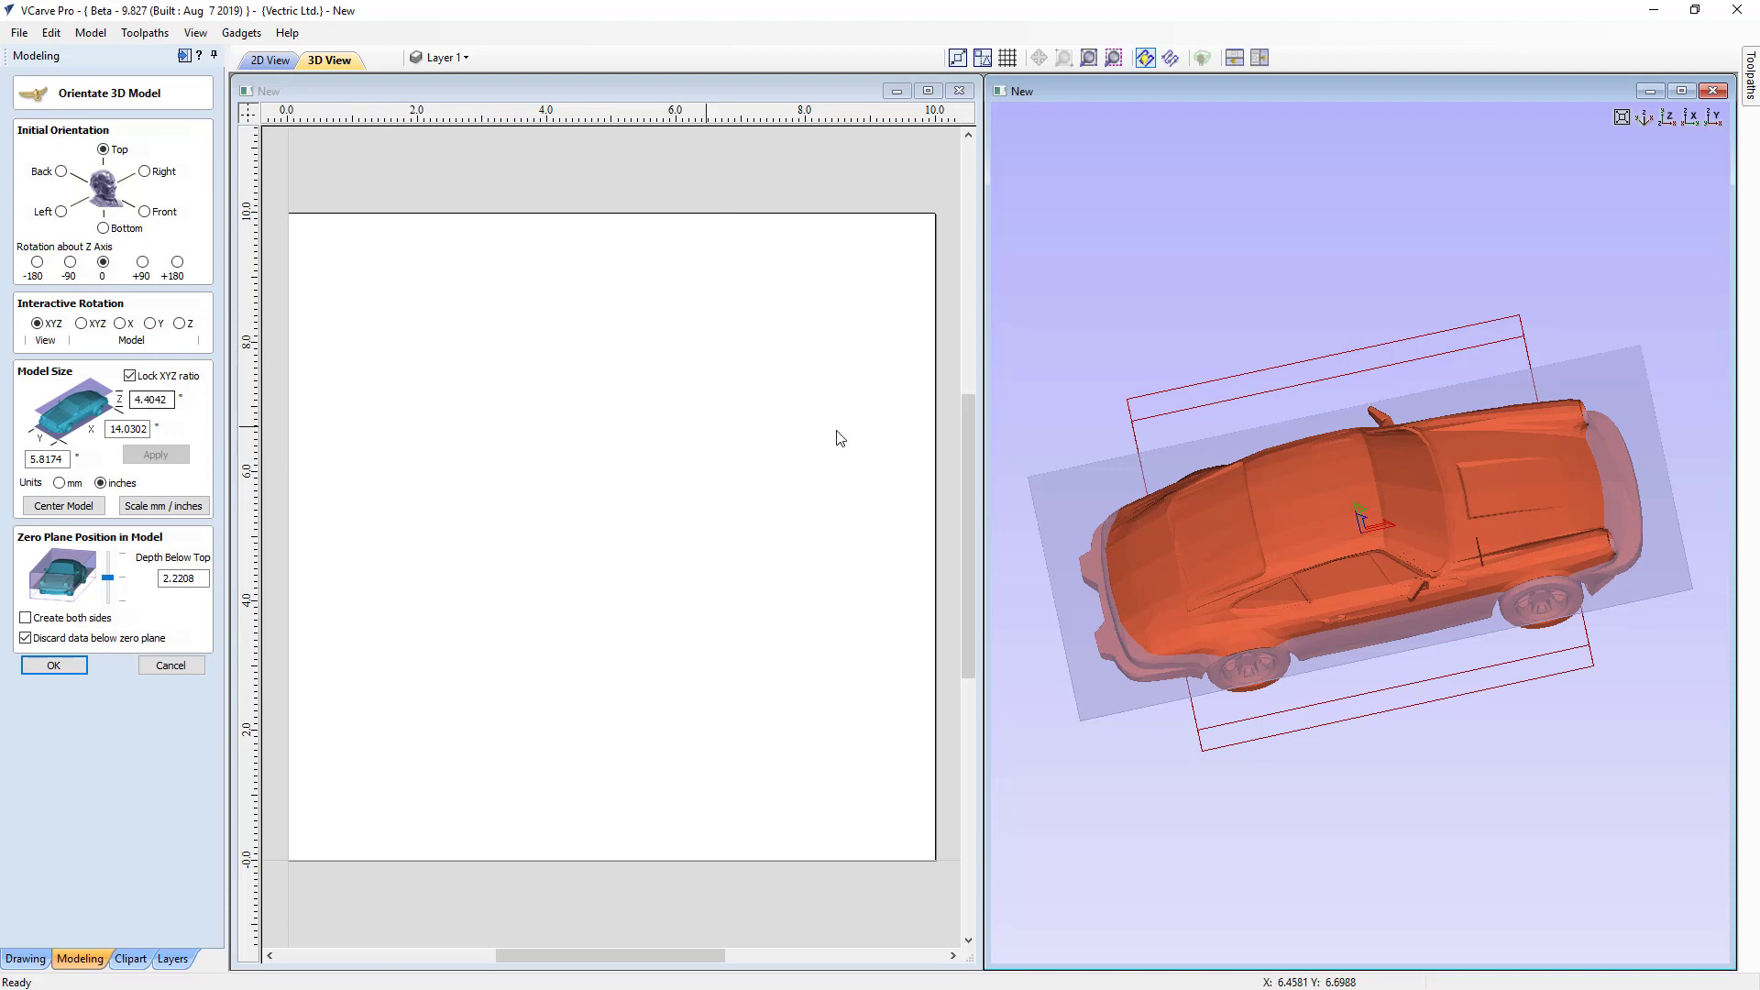
{"action": "left_click_drag", "start_coordinate": [1157, 539], "coordinate": [1173, 428]}
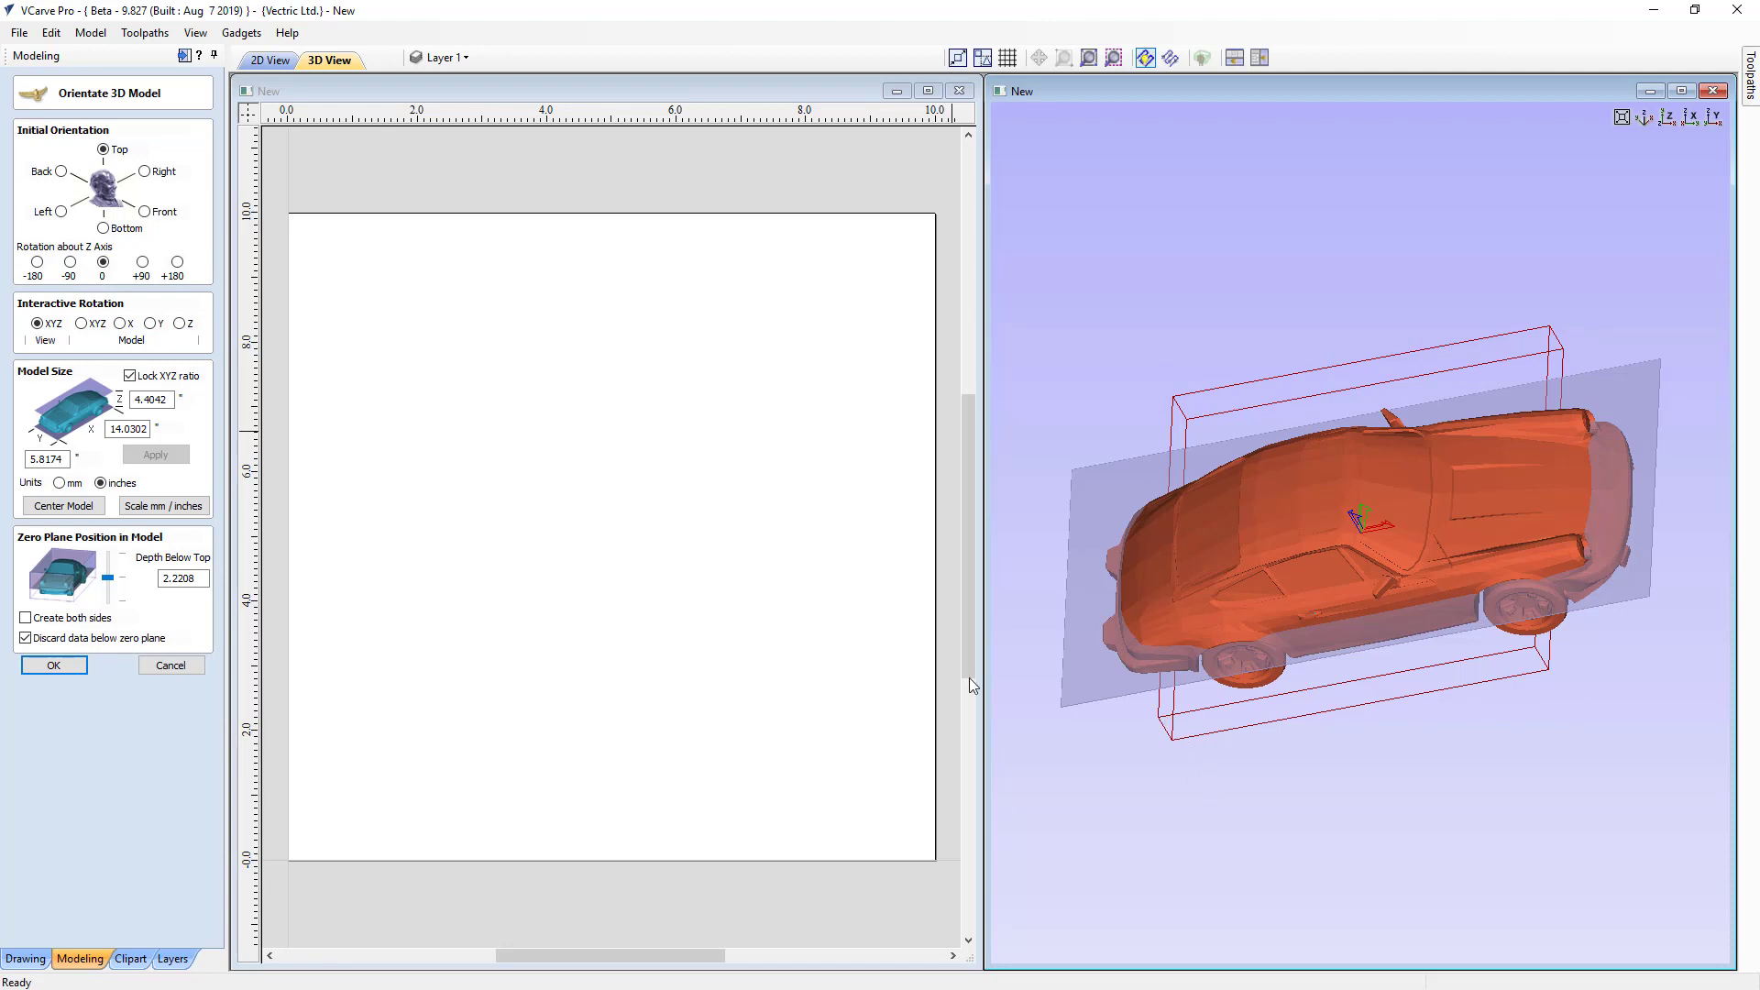
Scale the car model to 9 inches along X with the XYZ ratio locked and apply the size
{"action": "left_click_drag", "start_coordinate": [1309, 498], "coordinate": [1054, 590]}
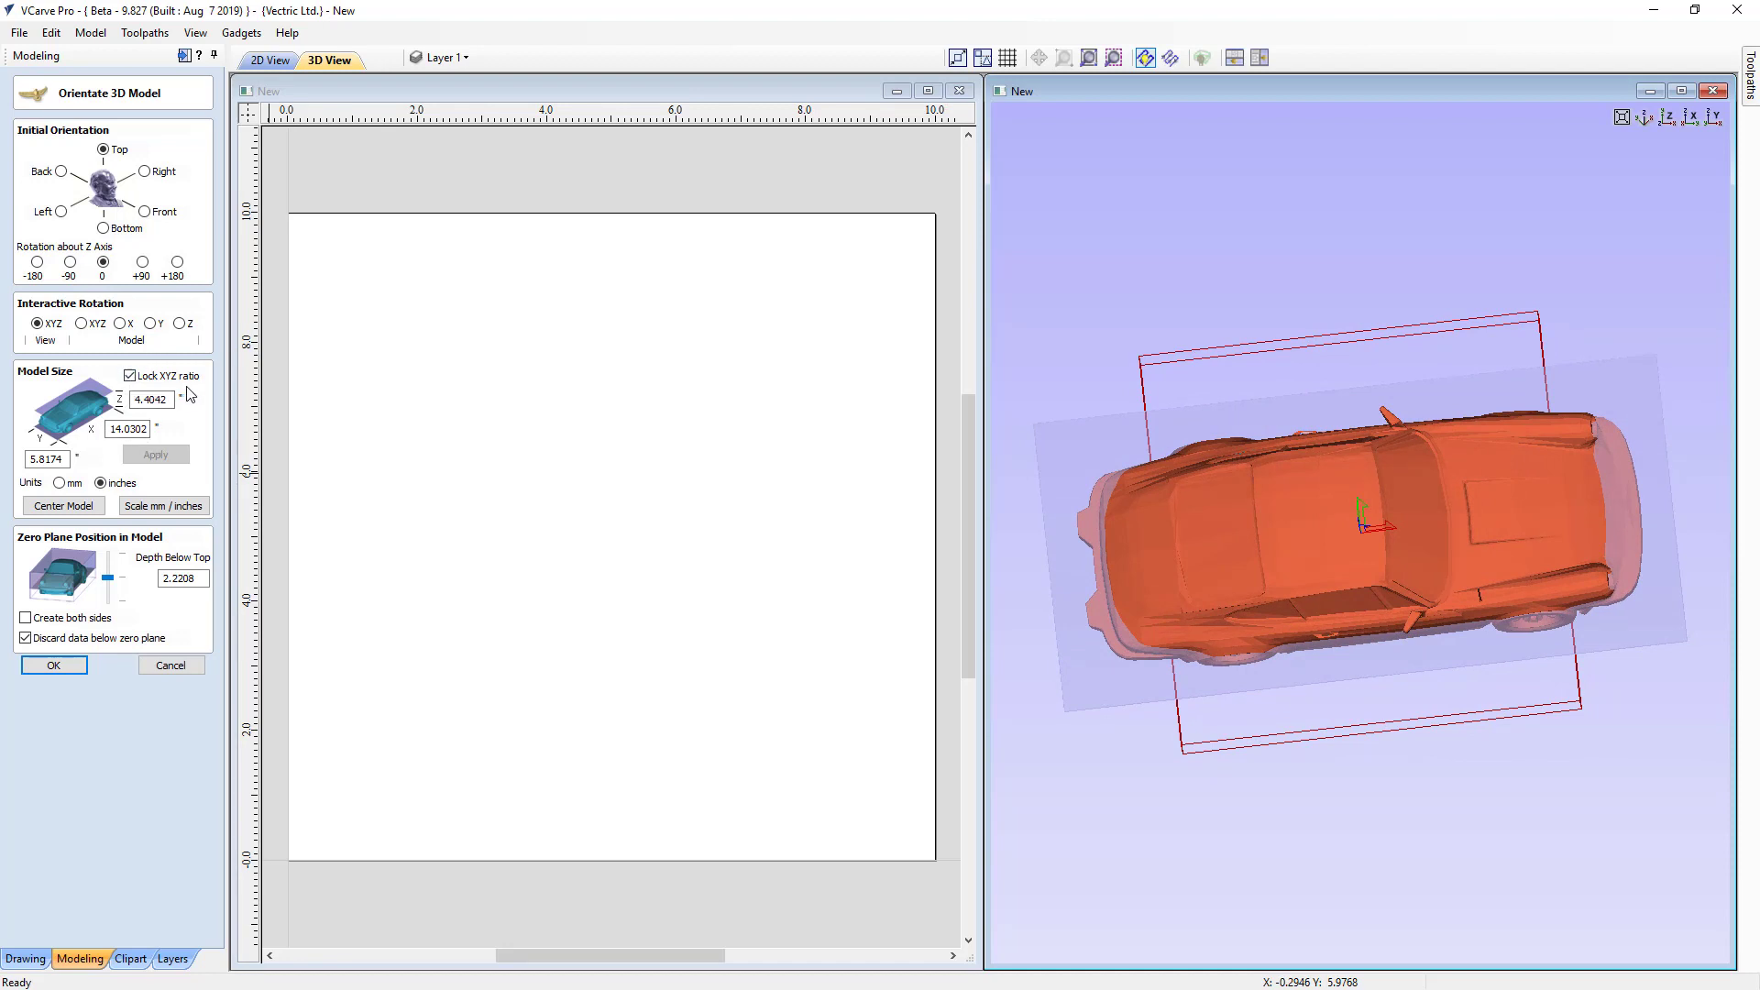
{"action": "left_click", "coordinate": [141, 428]}
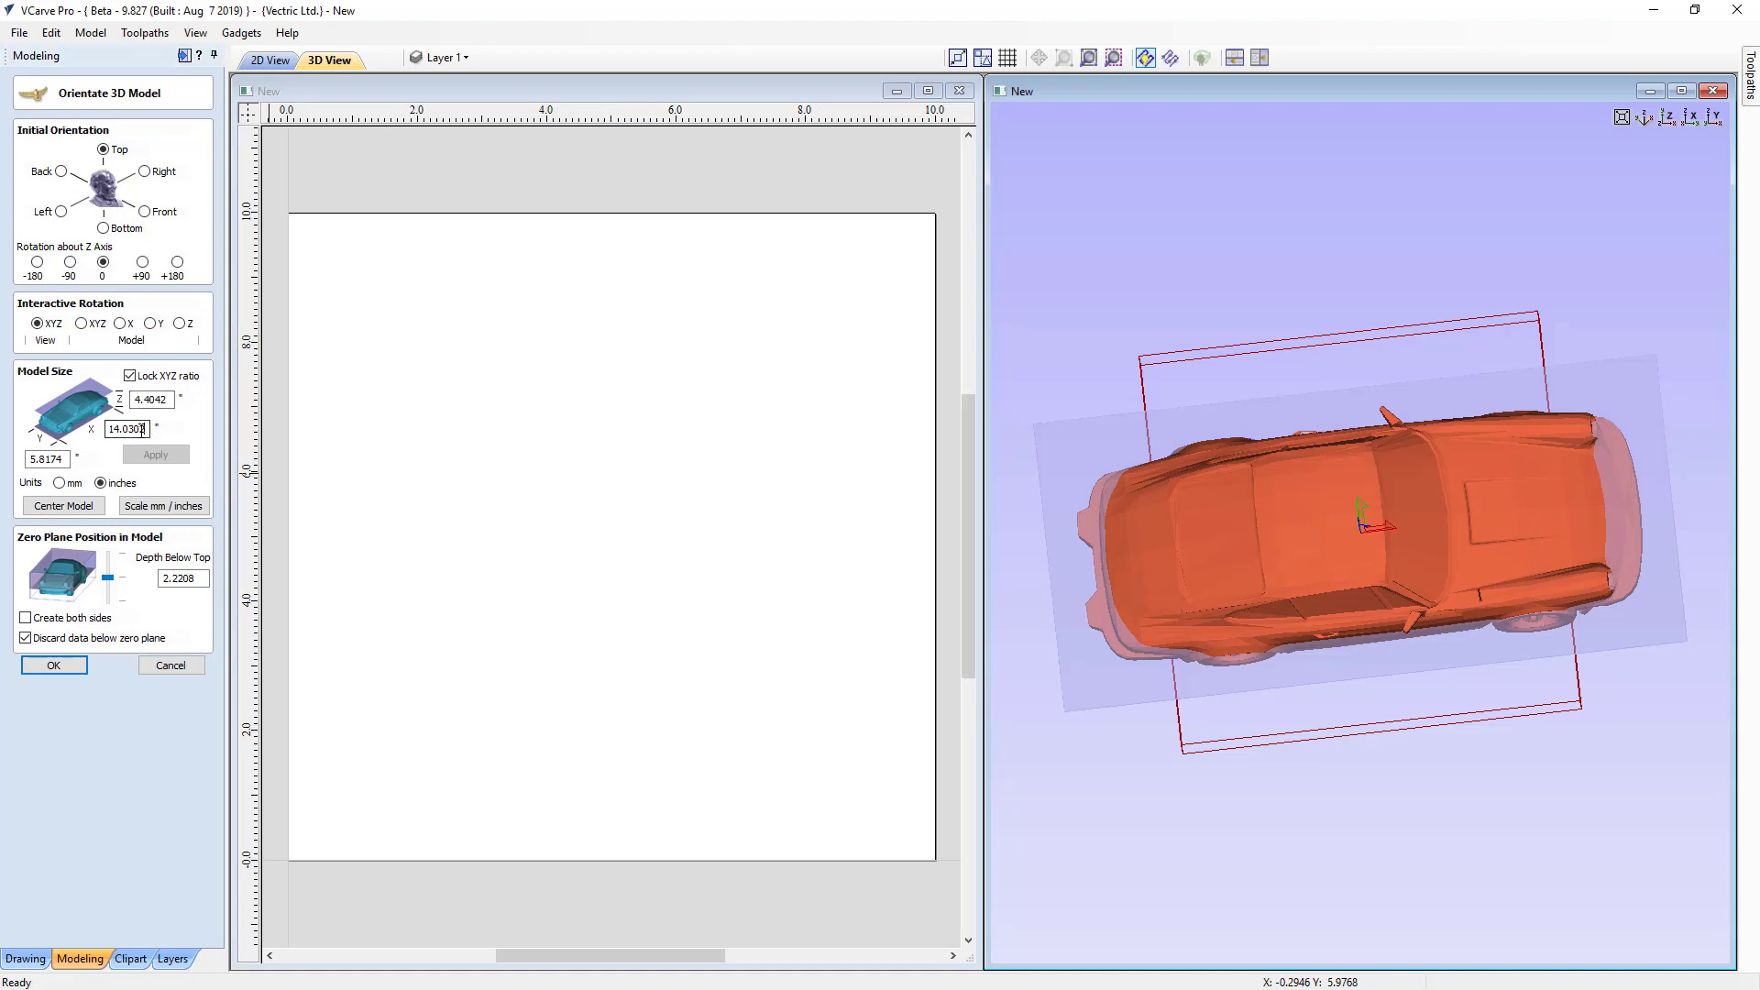
{"action": "left_click_drag", "start_coordinate": [141, 428], "coordinate": [94, 446]}
{"action": "type", "text": "9"}
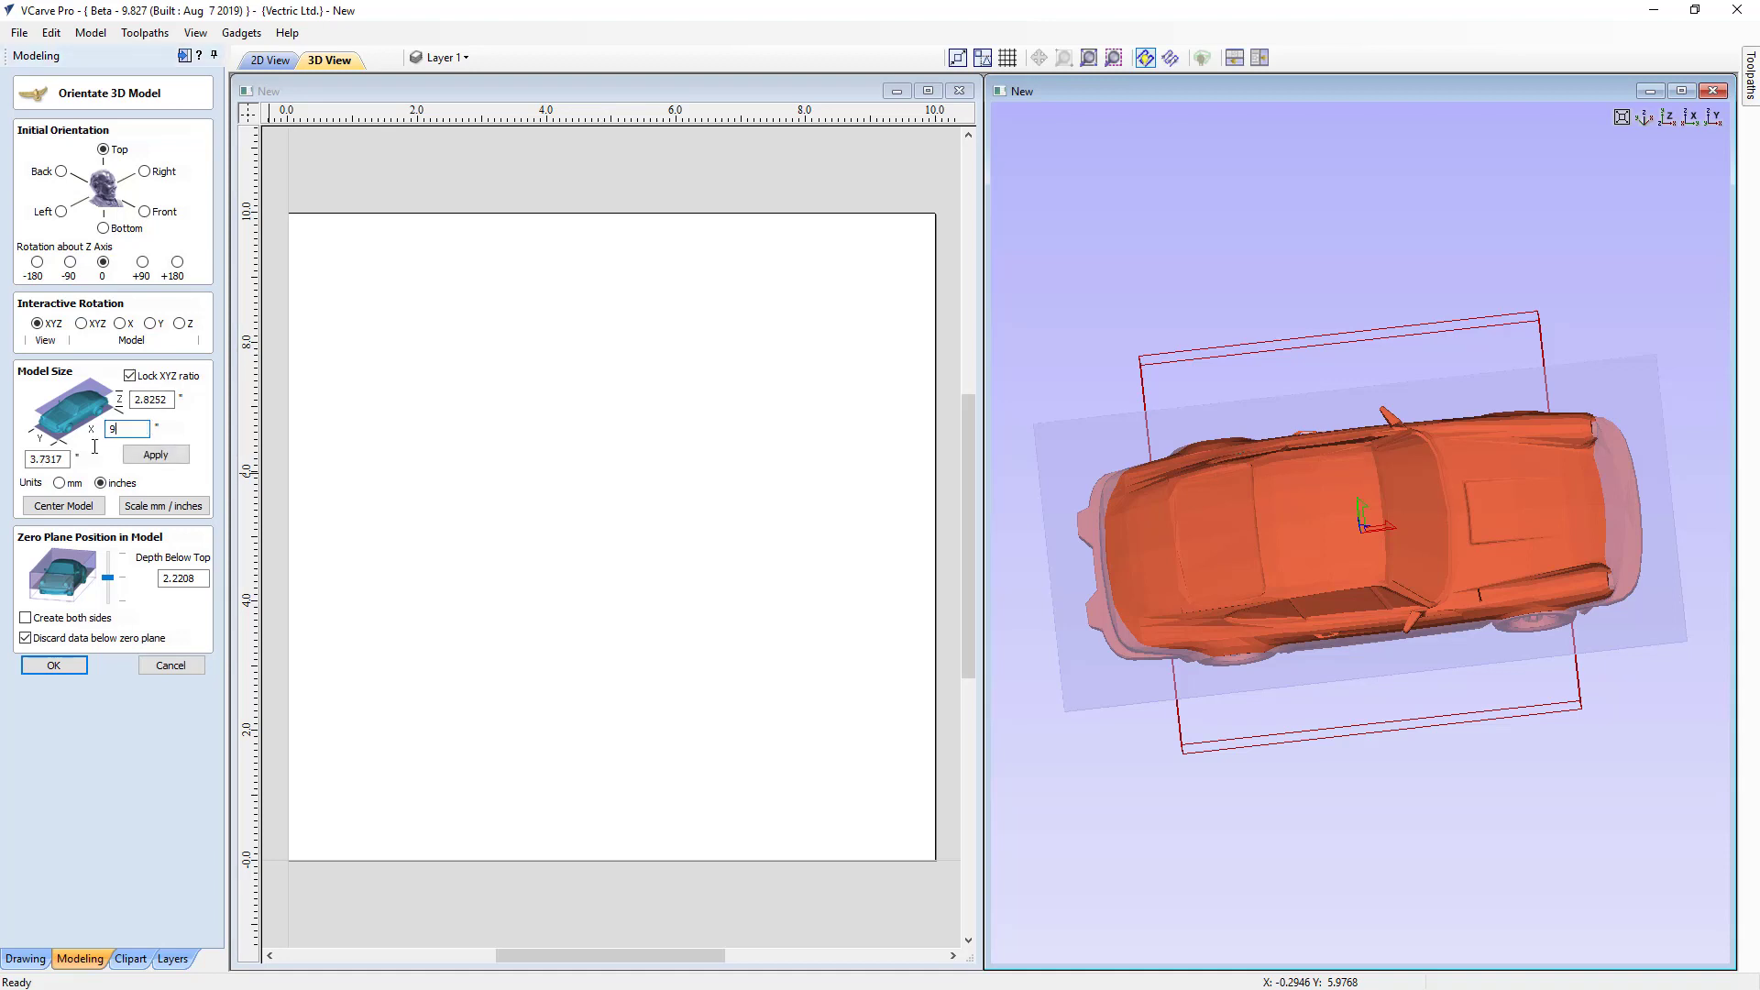
{"action": "left_click", "coordinate": [151, 457]}
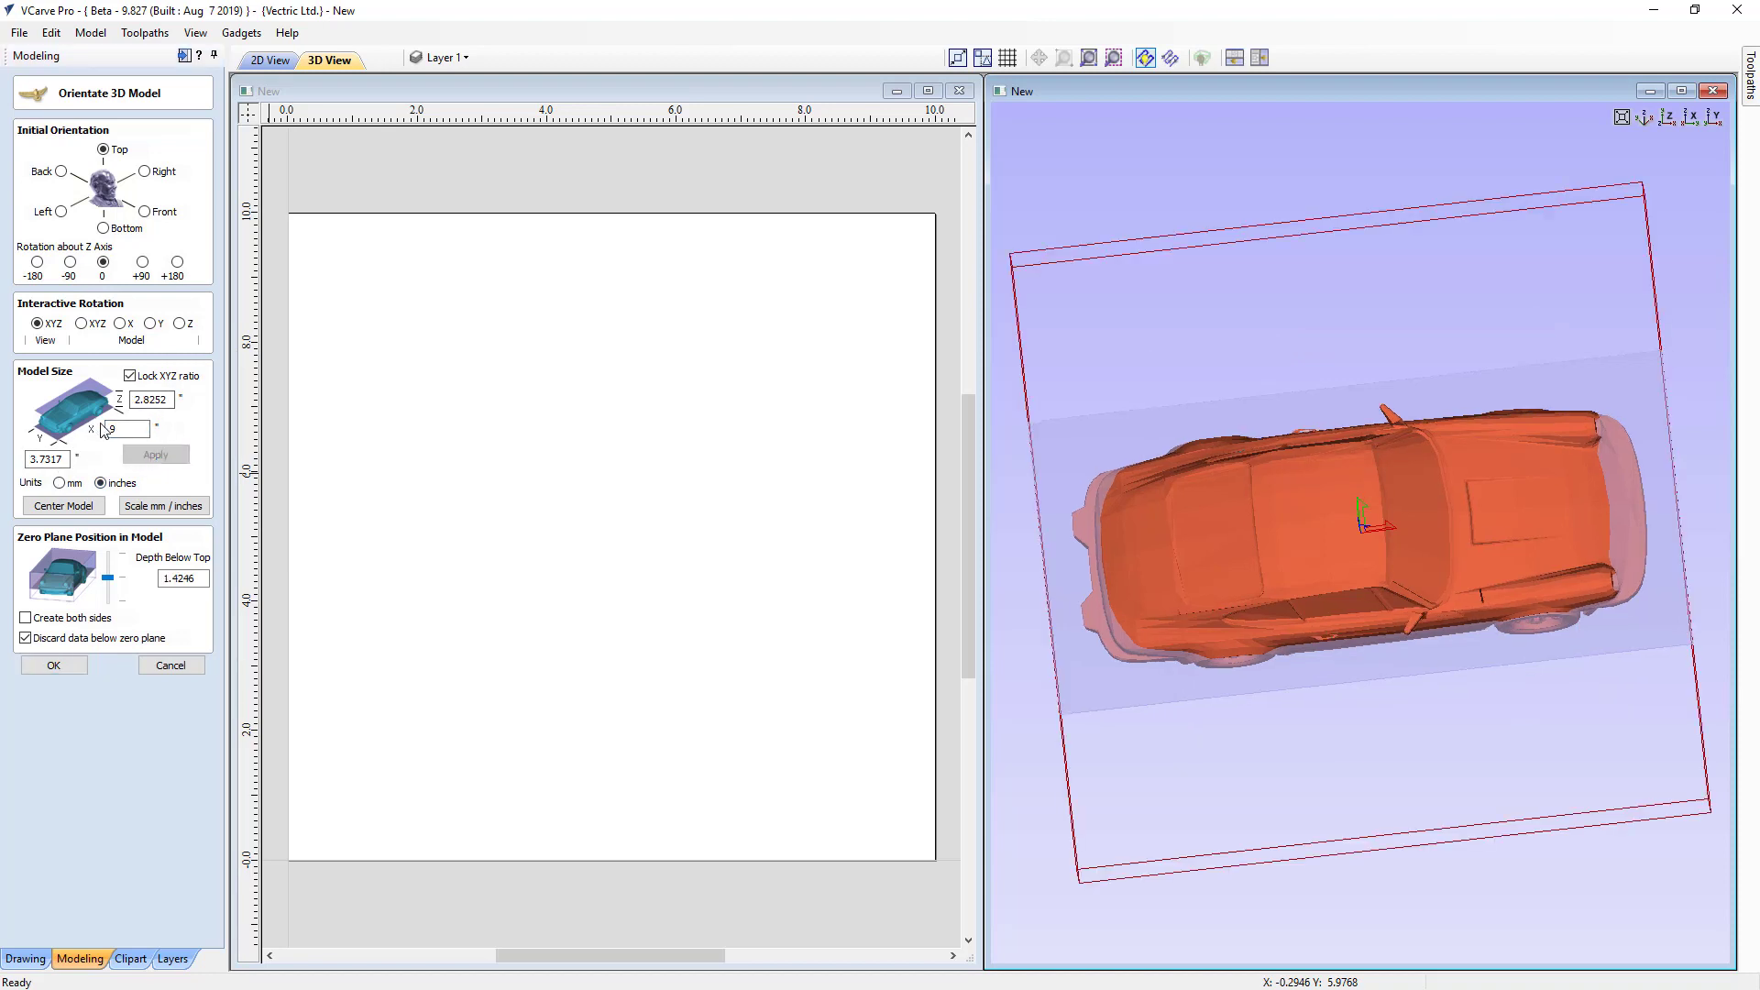
Adjust the zero plane position in the car model, setting its depth below the top to 1.0 inch
{"action": "left_click_drag", "start_coordinate": [1289, 766], "coordinate": [1209, 652]}
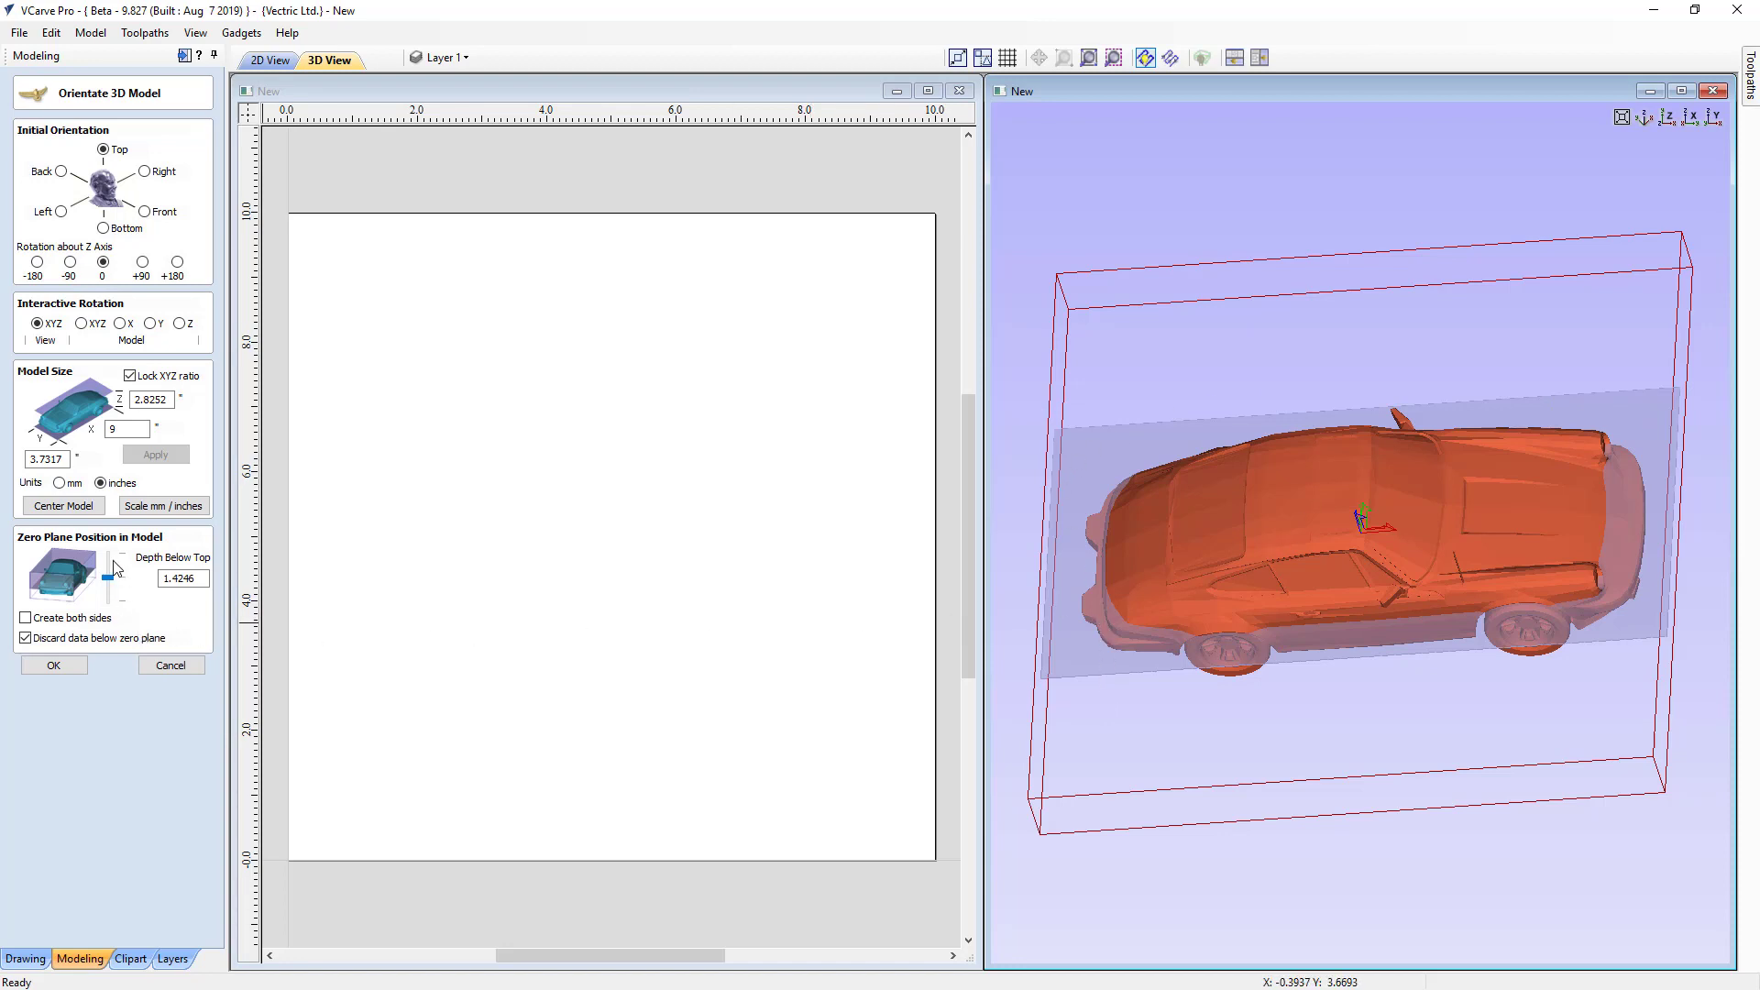
{"action": "mouse_move", "coordinate": [114, 568]}
{"action": "left_mouse_down"}
{"action": "mouse_move", "coordinate": [106, 603]}
{"action": "mouse_move", "coordinate": [107, 579]}
{"action": "left_mouse_up"}
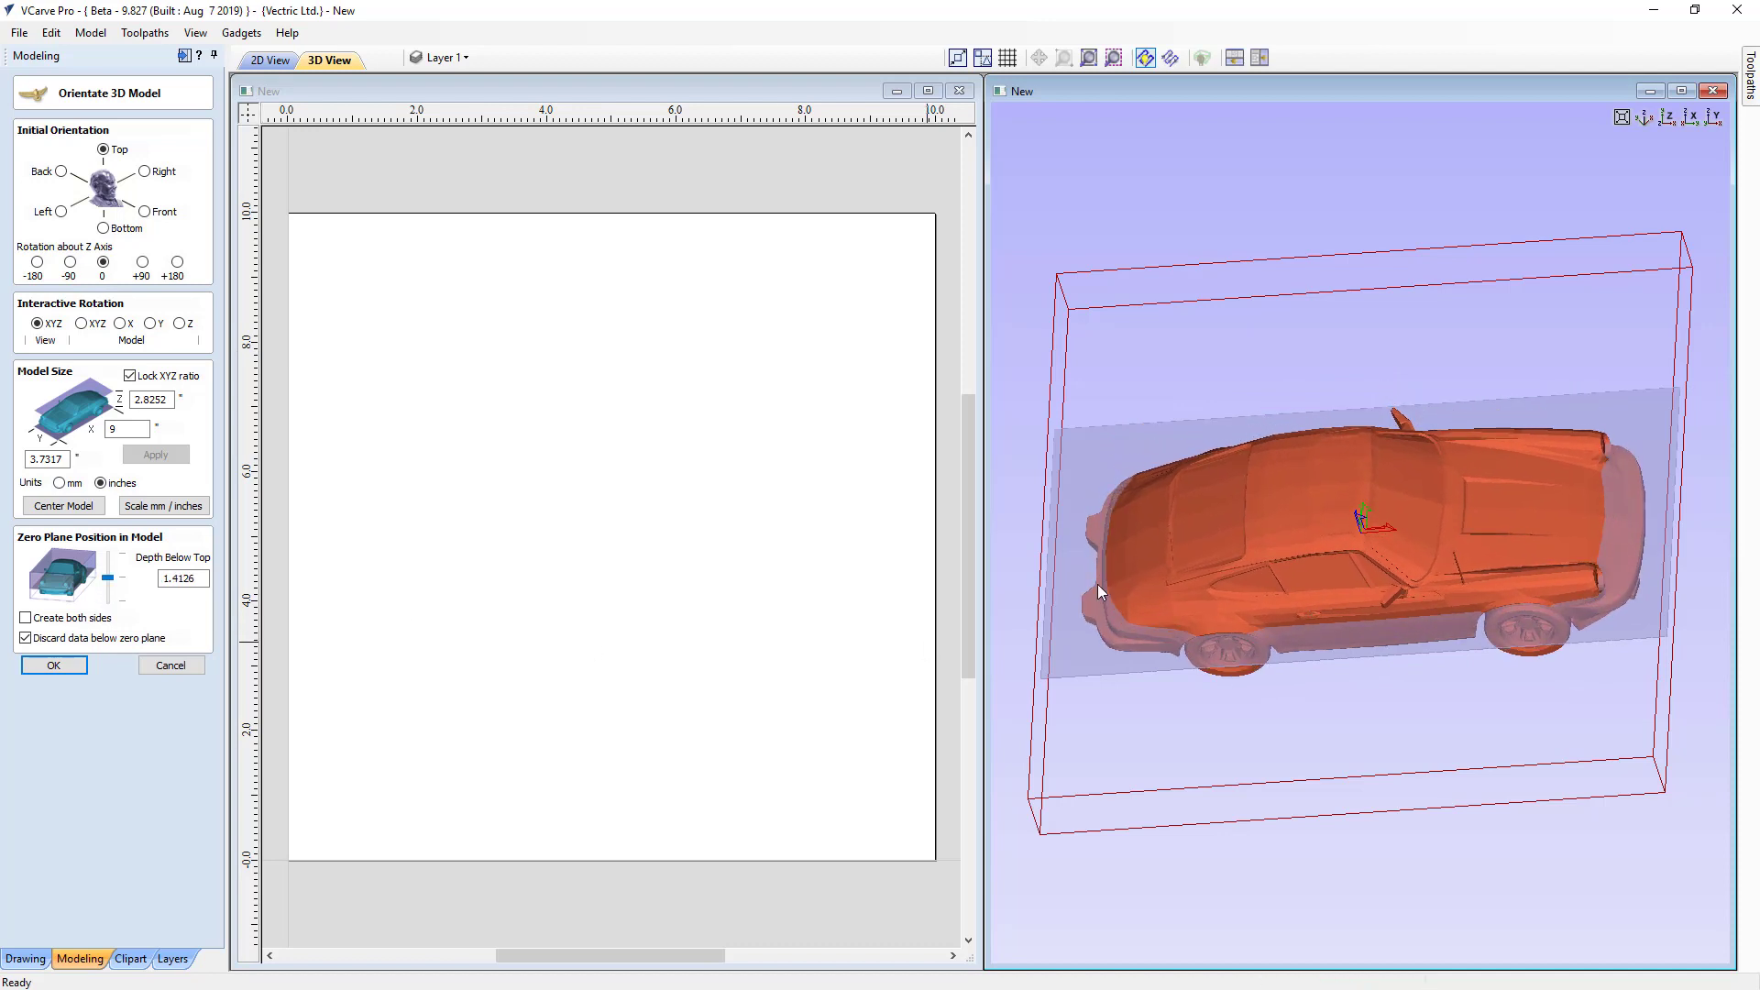
{"action": "left_click_drag", "start_coordinate": [1321, 749], "coordinate": [1334, 516]}
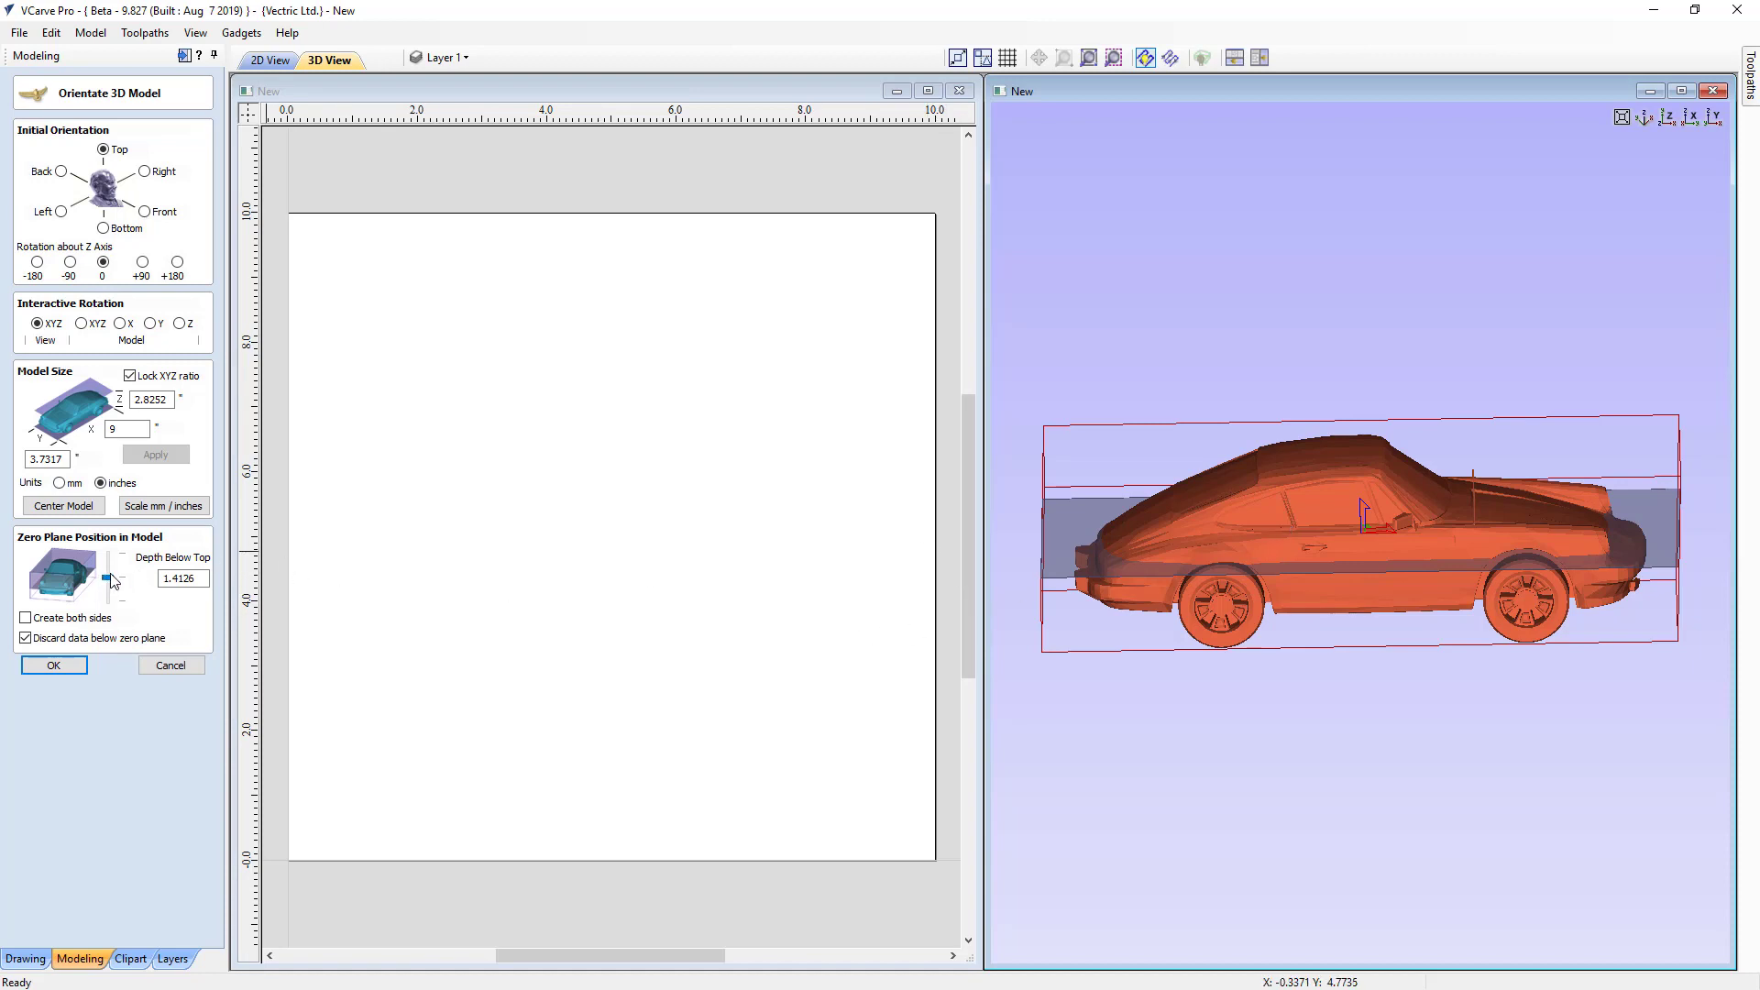
{"action": "left_click_drag", "start_coordinate": [111, 580], "coordinate": [140, 588]}
{"action": "type", "text": "1.0"}
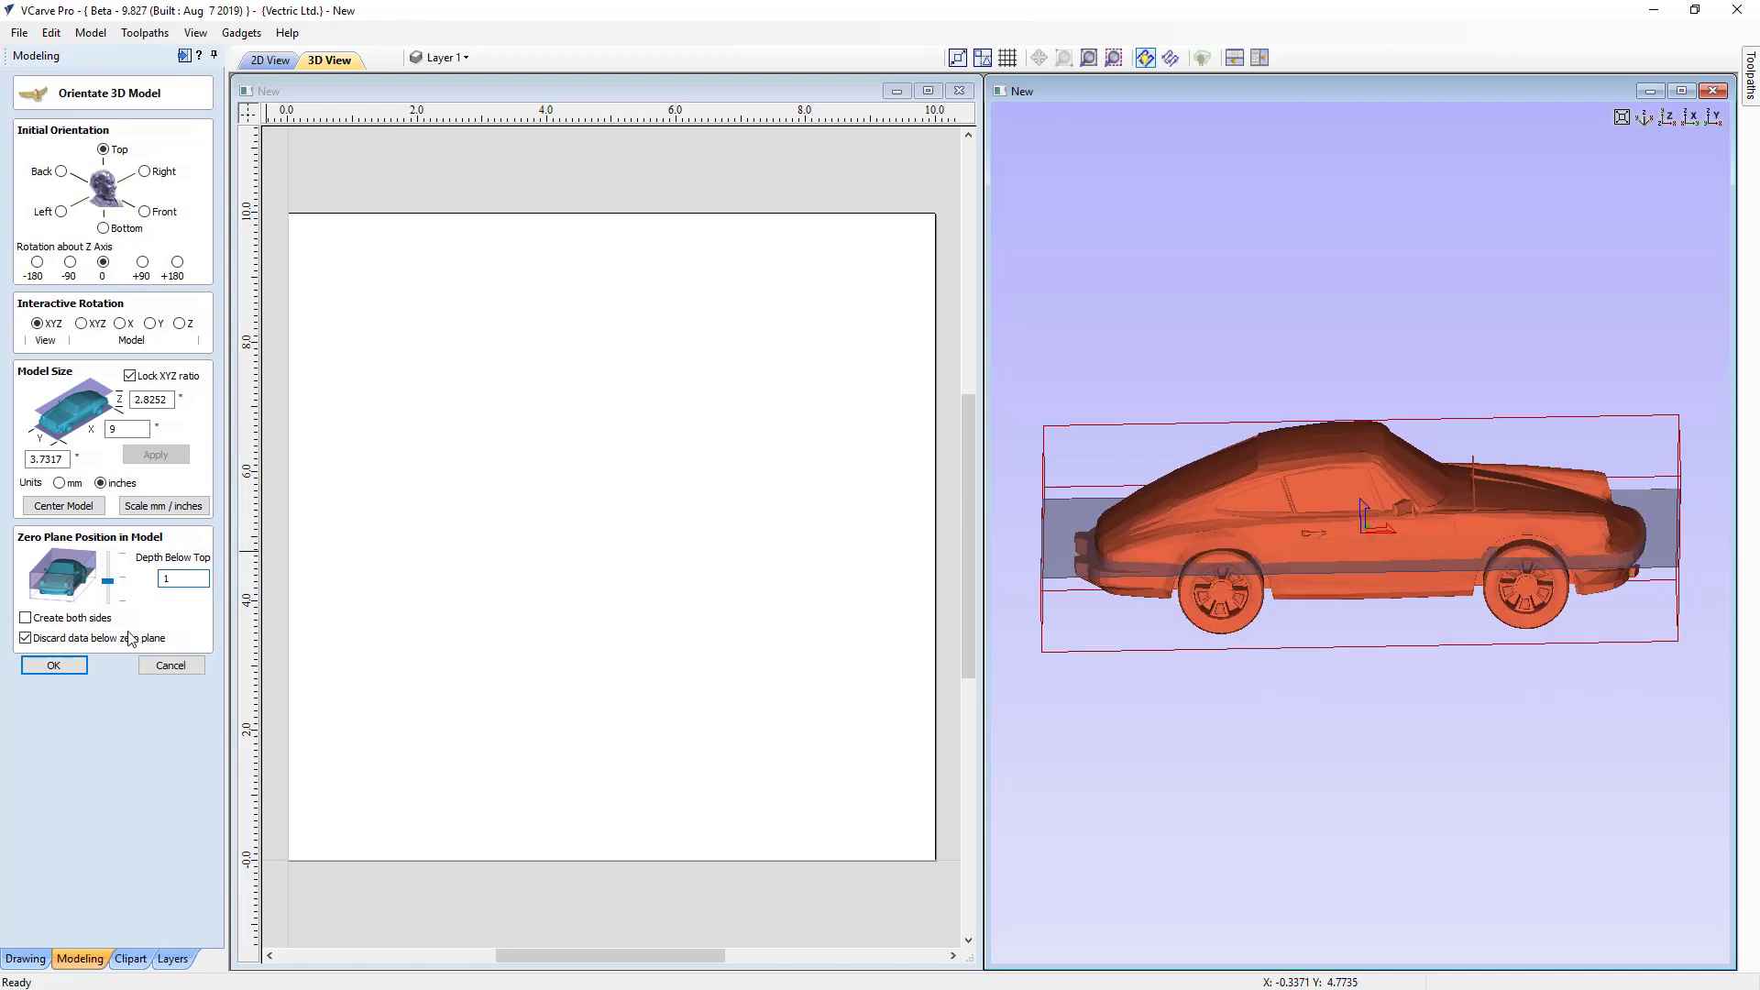
{"action": "key", "text": "Return"}
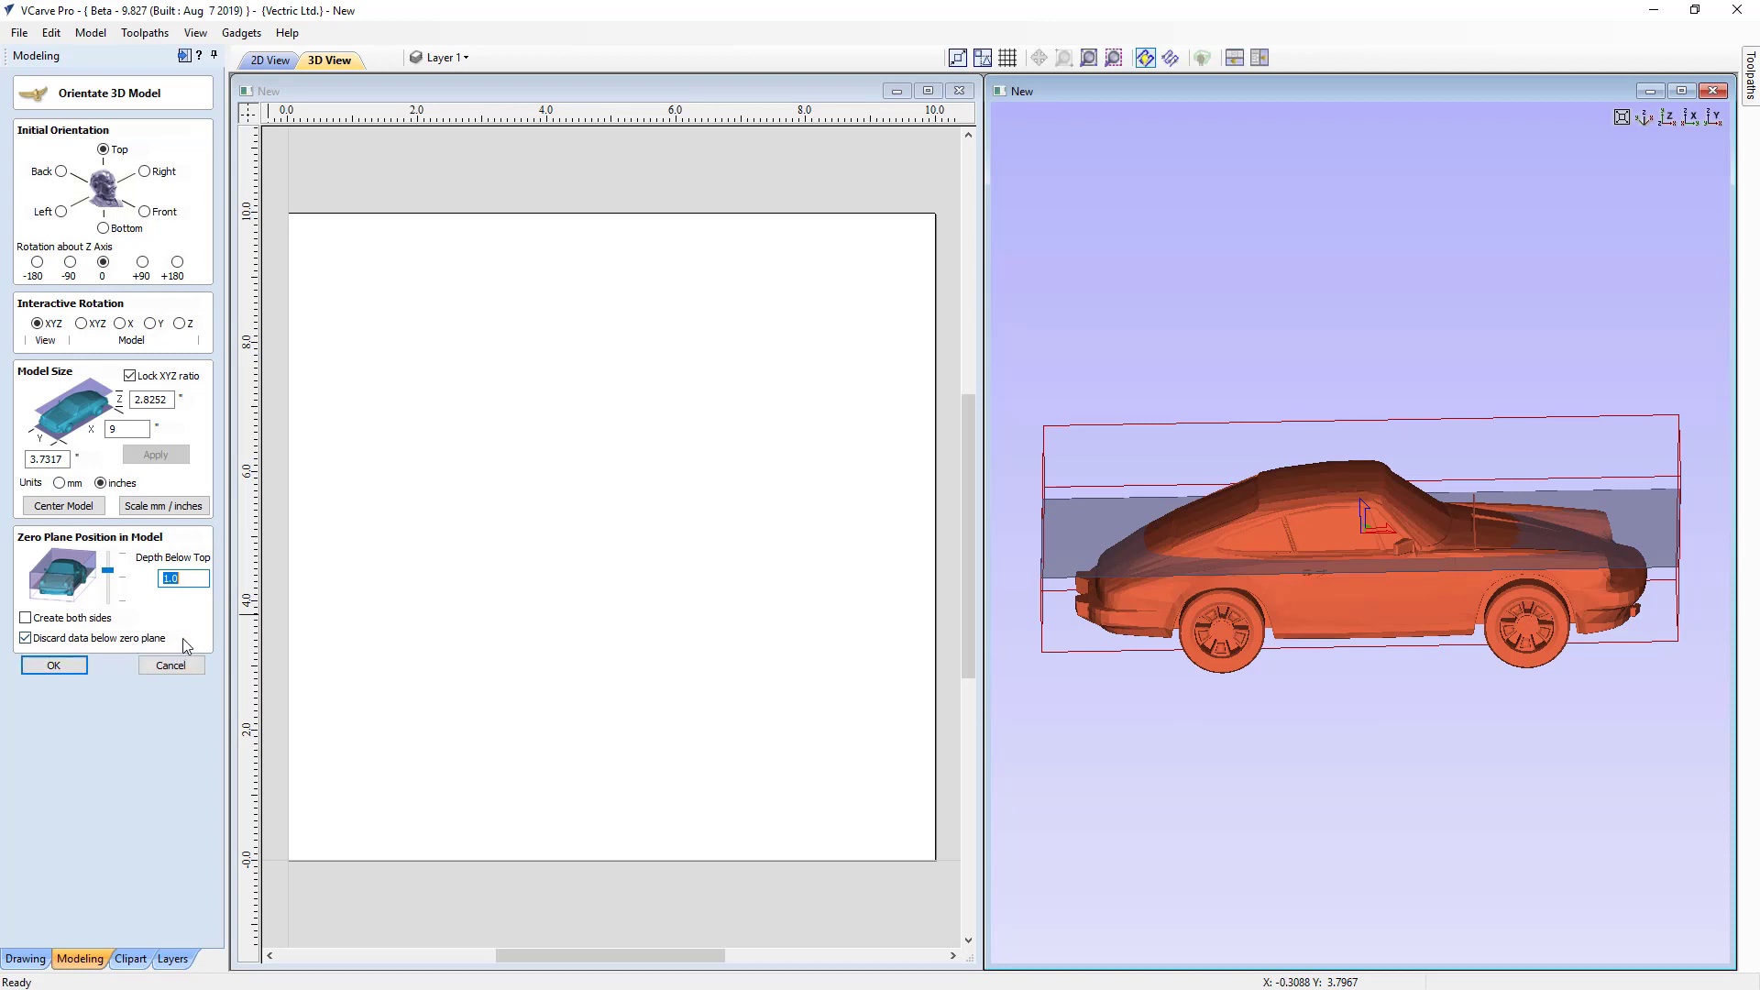
Enable creating both sides of the car model and set its initial orientation to Front
{"action": "left_click", "coordinate": [26, 618]}
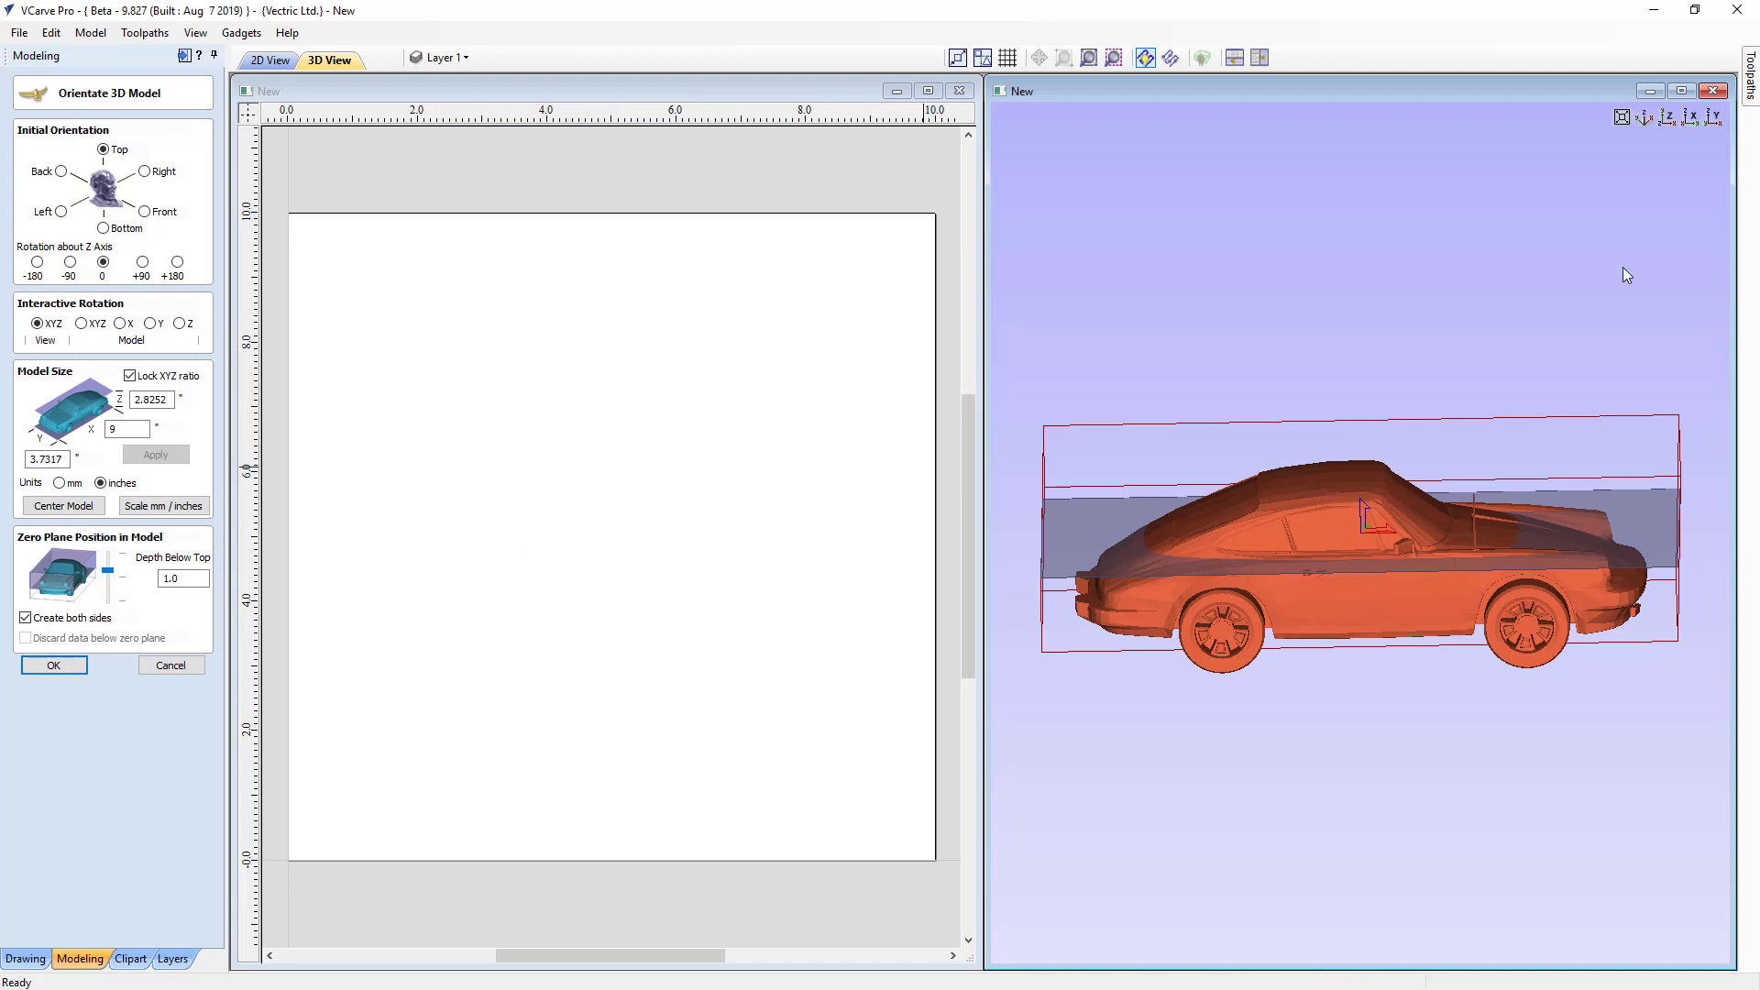
{"action": "left_click_drag", "start_coordinate": [1348, 385], "coordinate": [1456, 563]}
{"action": "left_click", "coordinate": [1669, 118]}
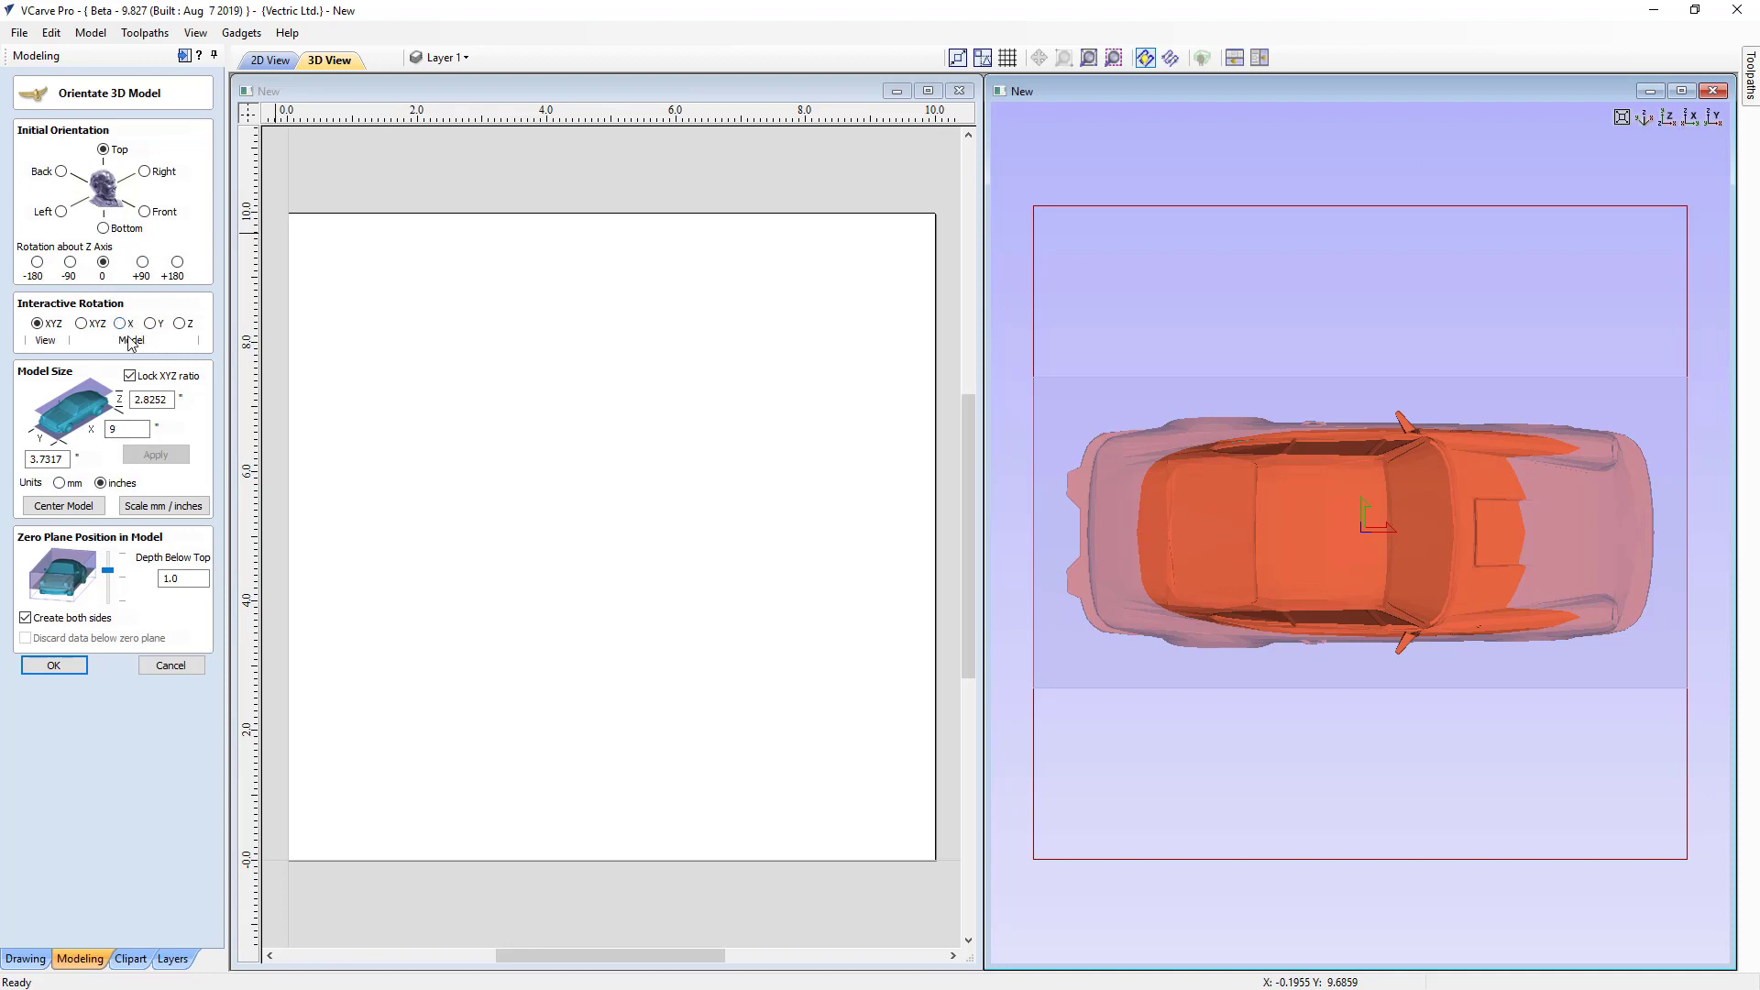
{"action": "left_click", "coordinate": [144, 212]}
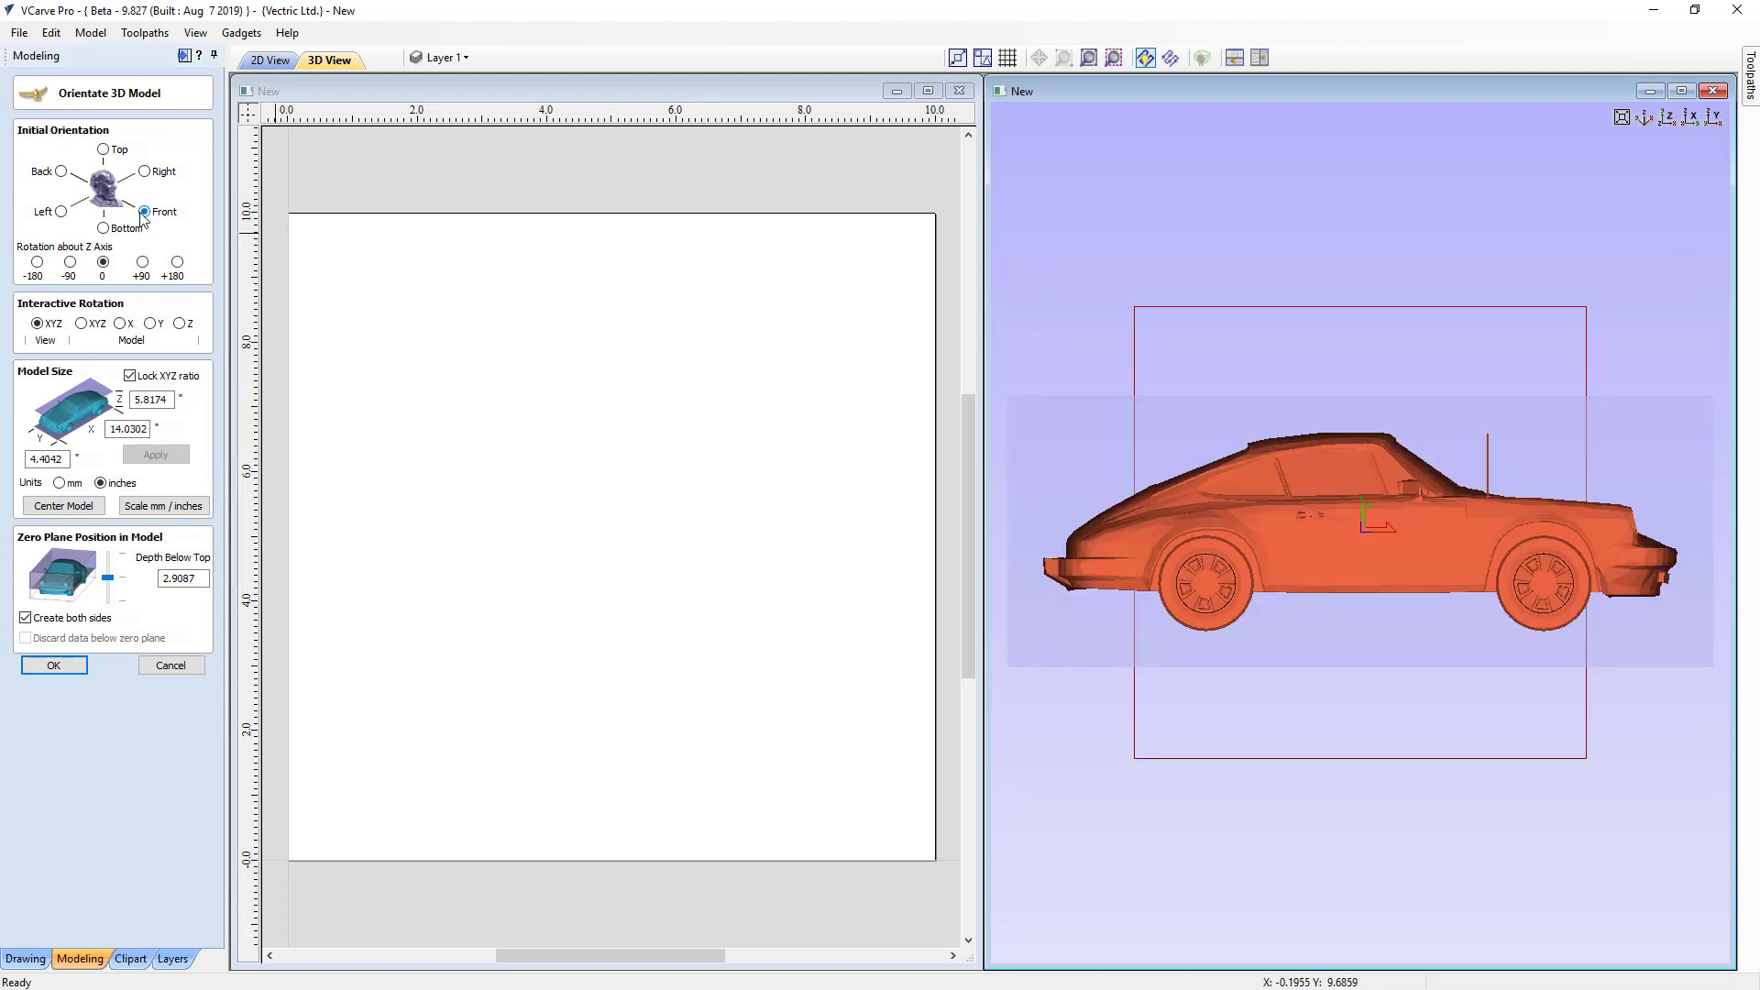
Apply a 9-inch X size to the front-oriented car model and accept the settings to import both halves
{"action": "left_click_drag", "start_coordinate": [146, 429], "coordinate": [105, 433]}
{"action": "type", "text": "9"}
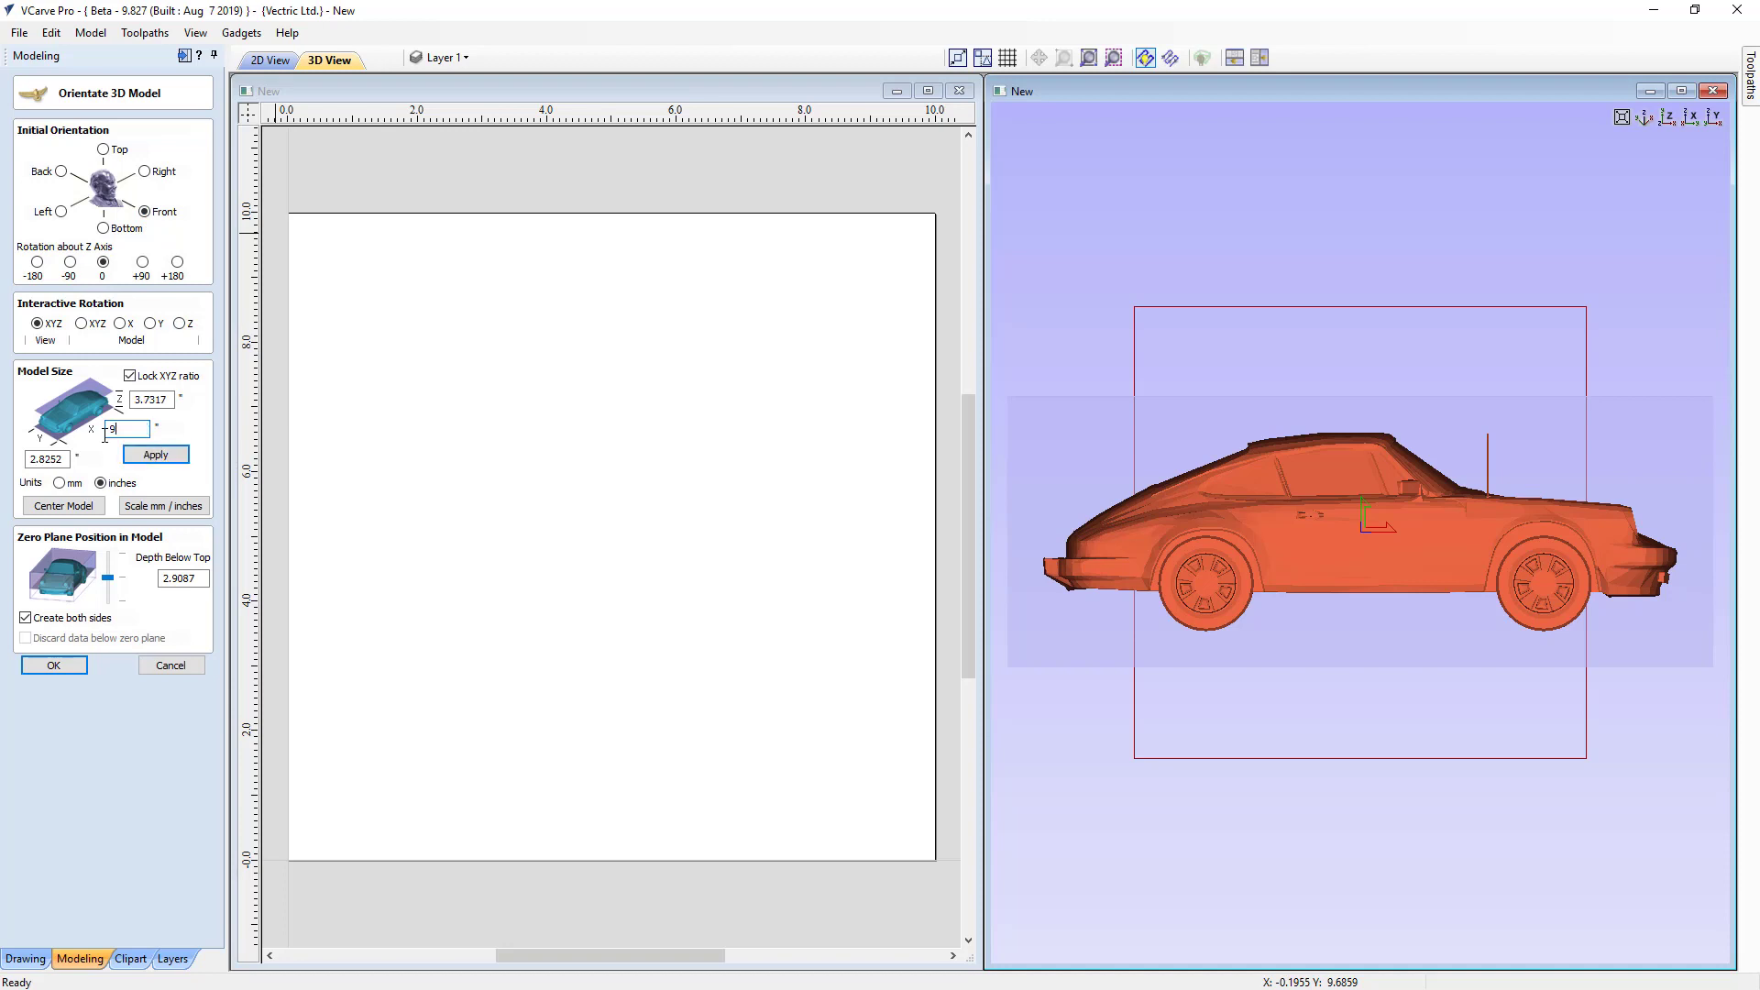
{"action": "left_click", "coordinate": [155, 455]}
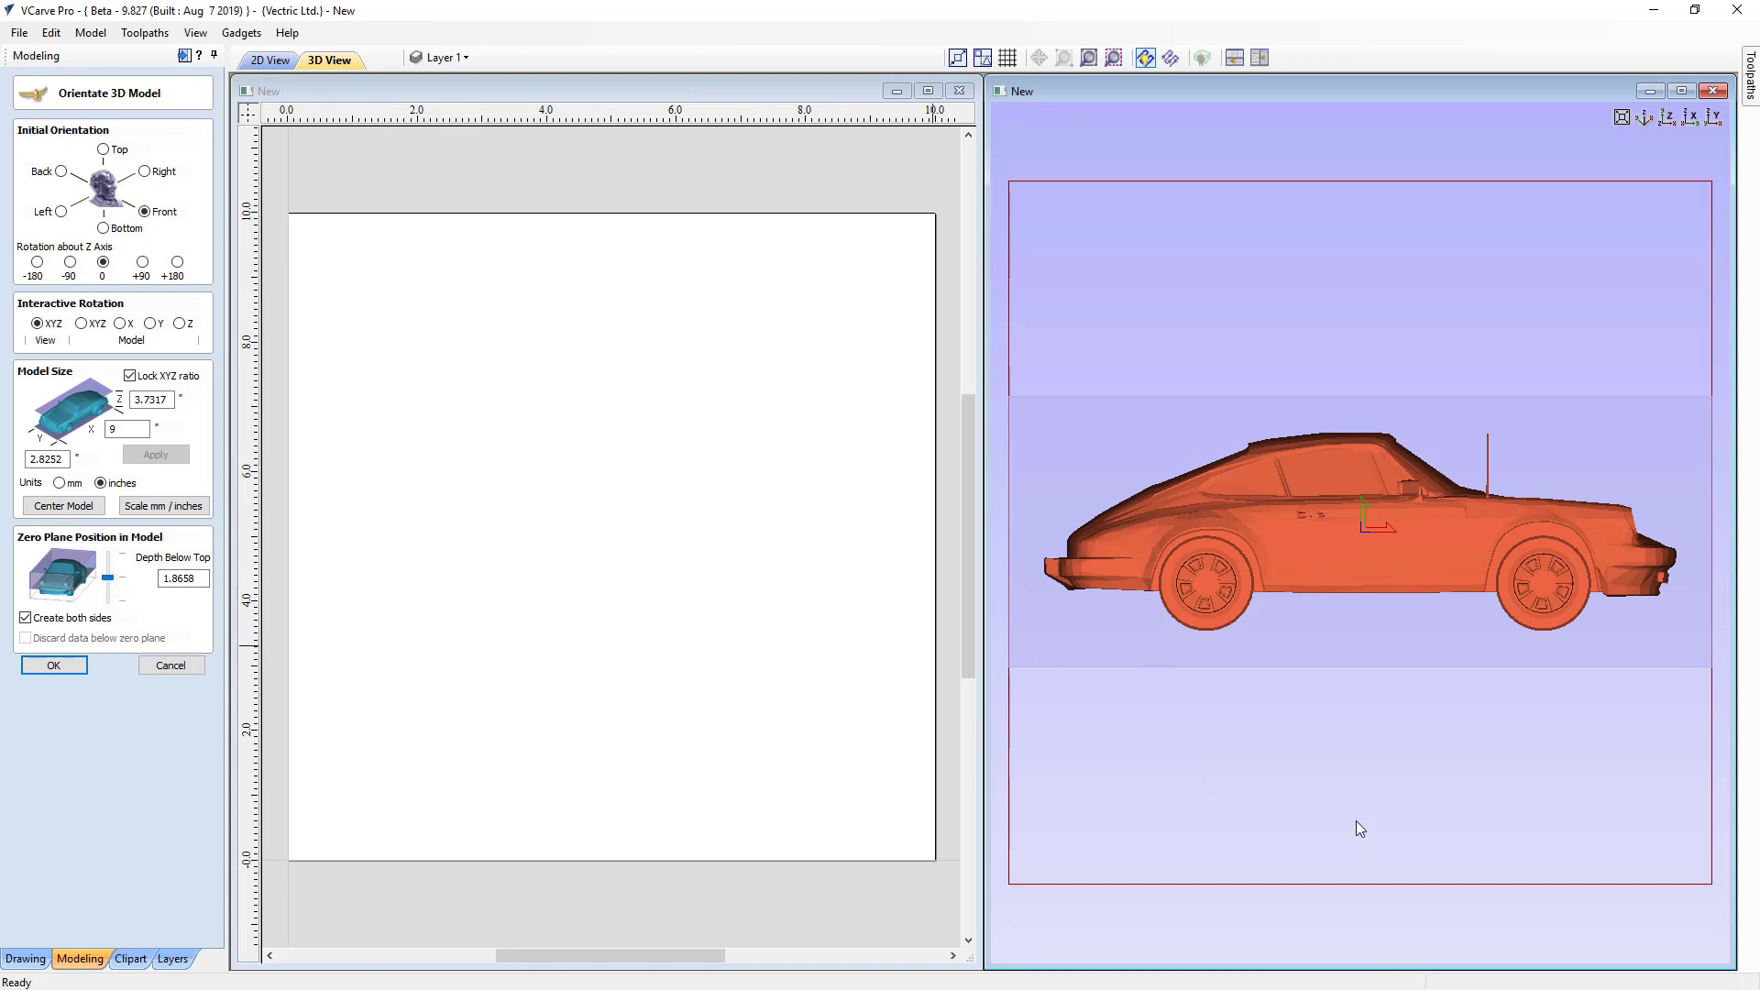
{"action": "left_click_drag", "start_coordinate": [1358, 825], "coordinate": [1354, 385]}
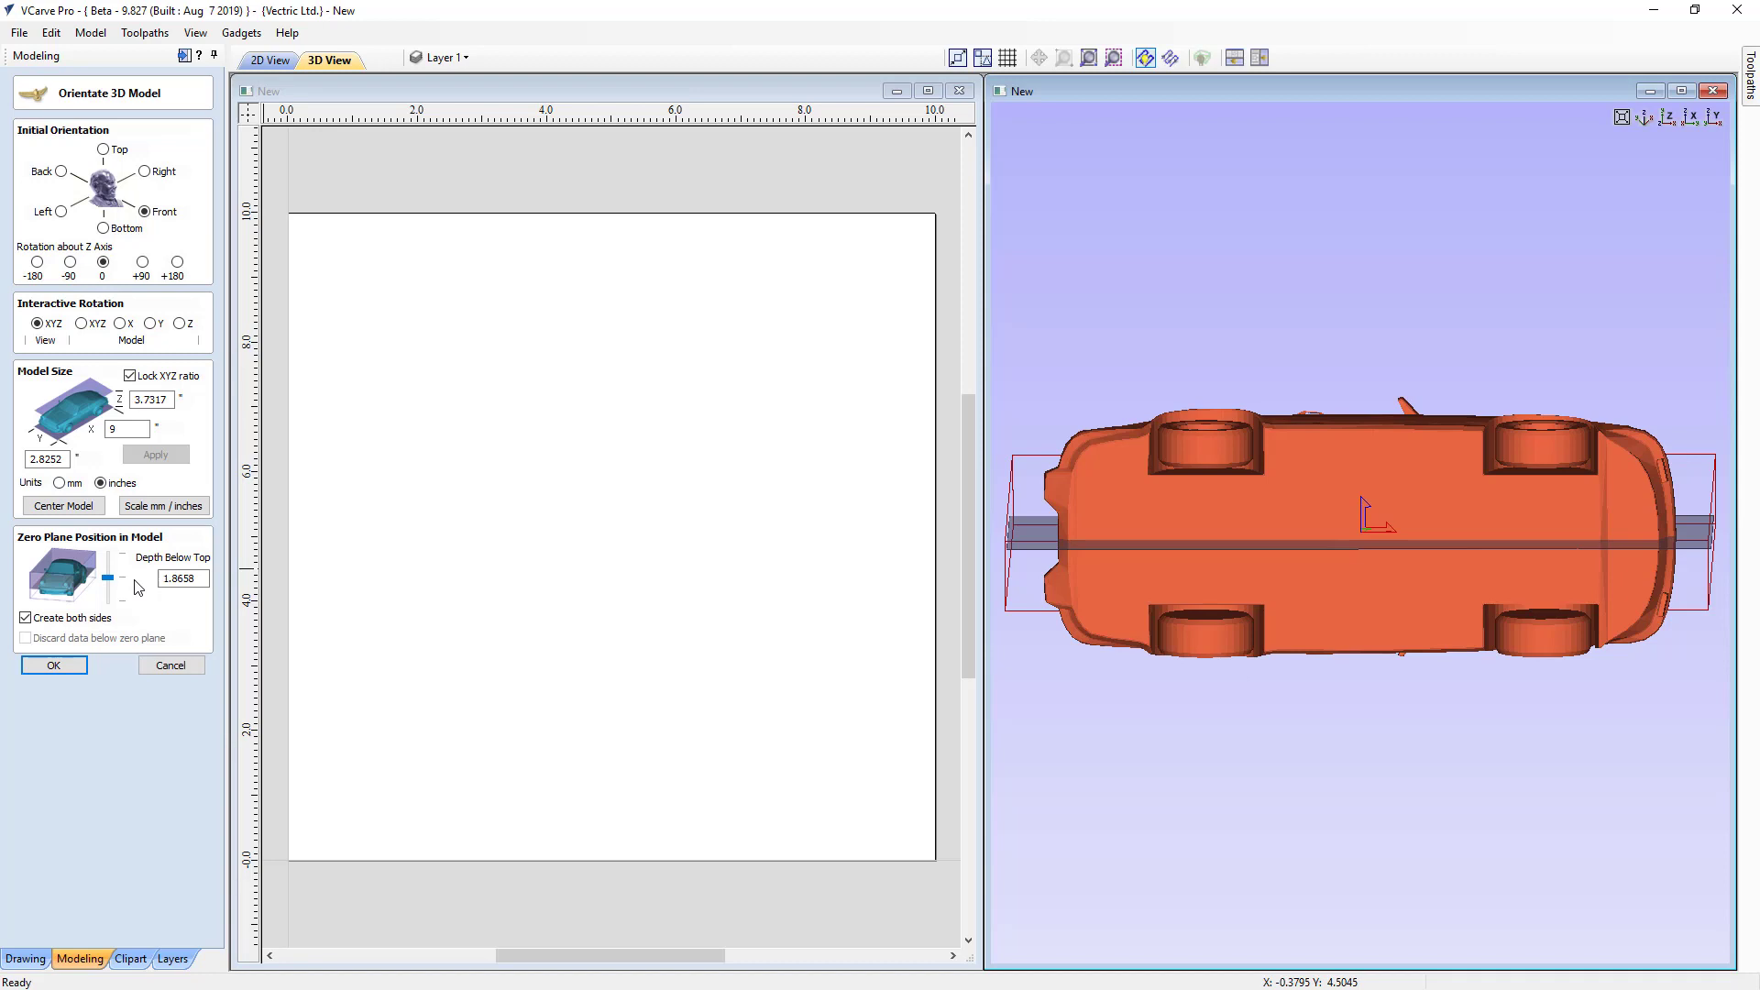
{"action": "left_click", "coordinate": [80, 672]}
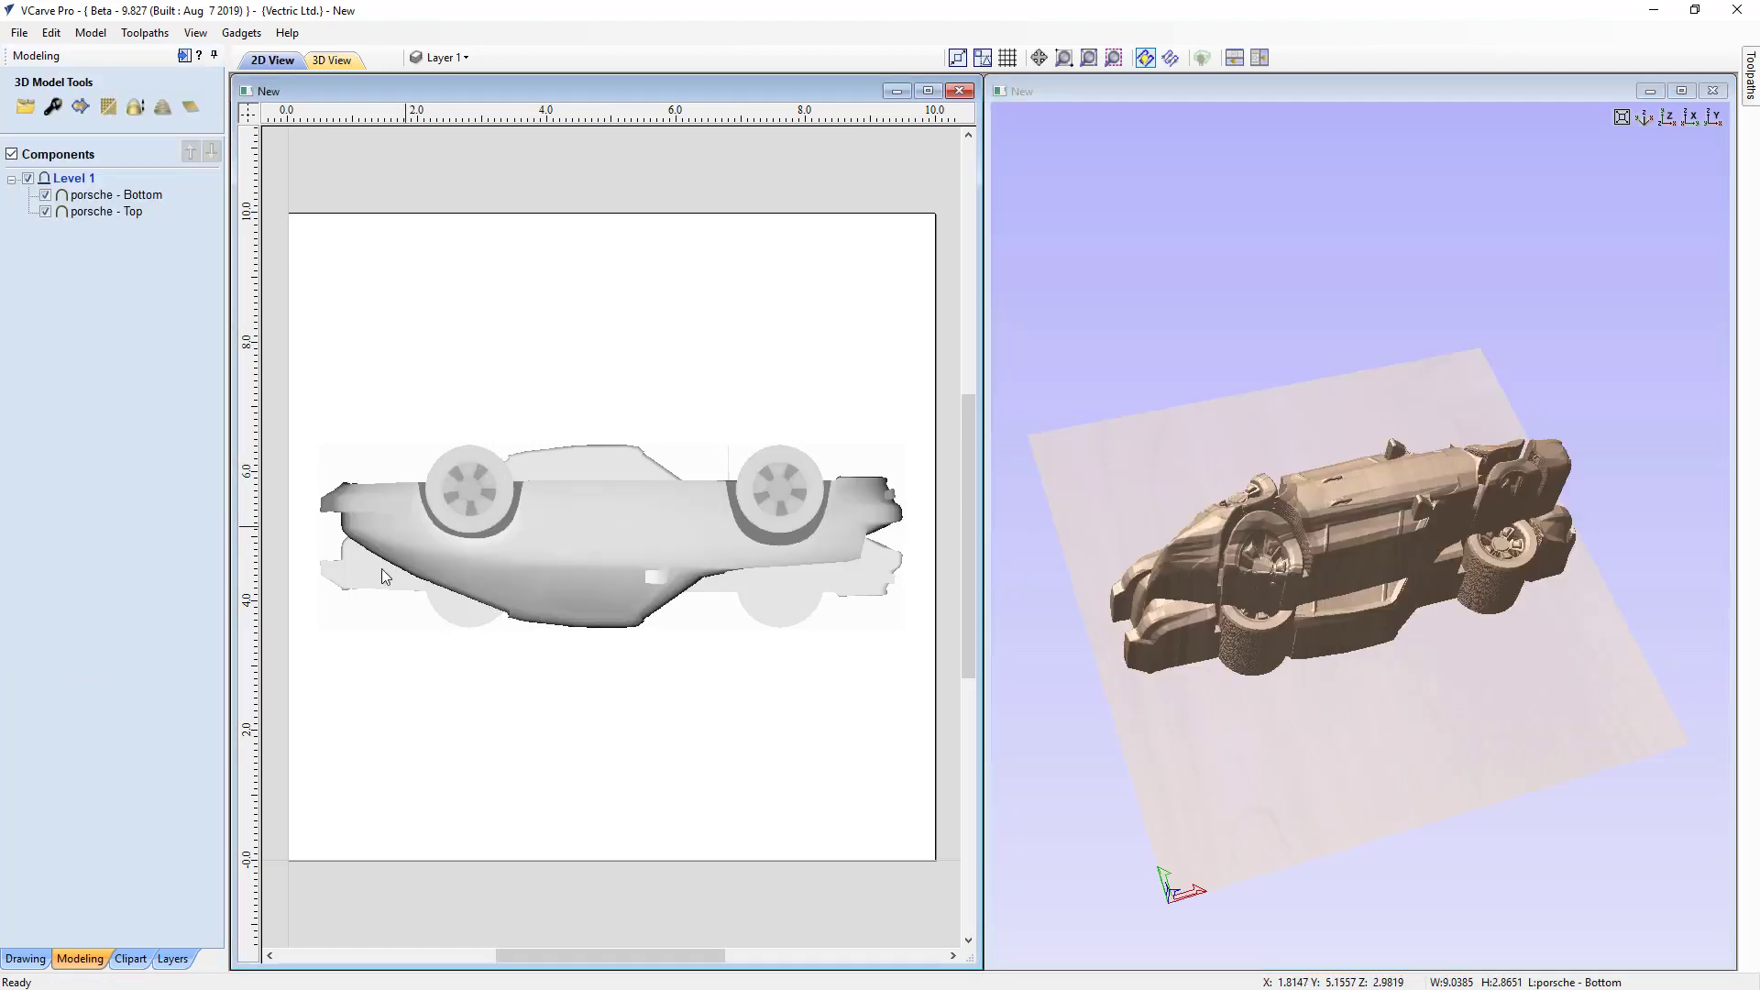
Select the porsche - Bottom component and rotate it about half a turn so that the car stands upright
{"action": "left_click", "coordinate": [381, 569]}
{"action": "left_click", "coordinate": [377, 574]}
{"action": "left_click", "coordinate": [471, 459]}
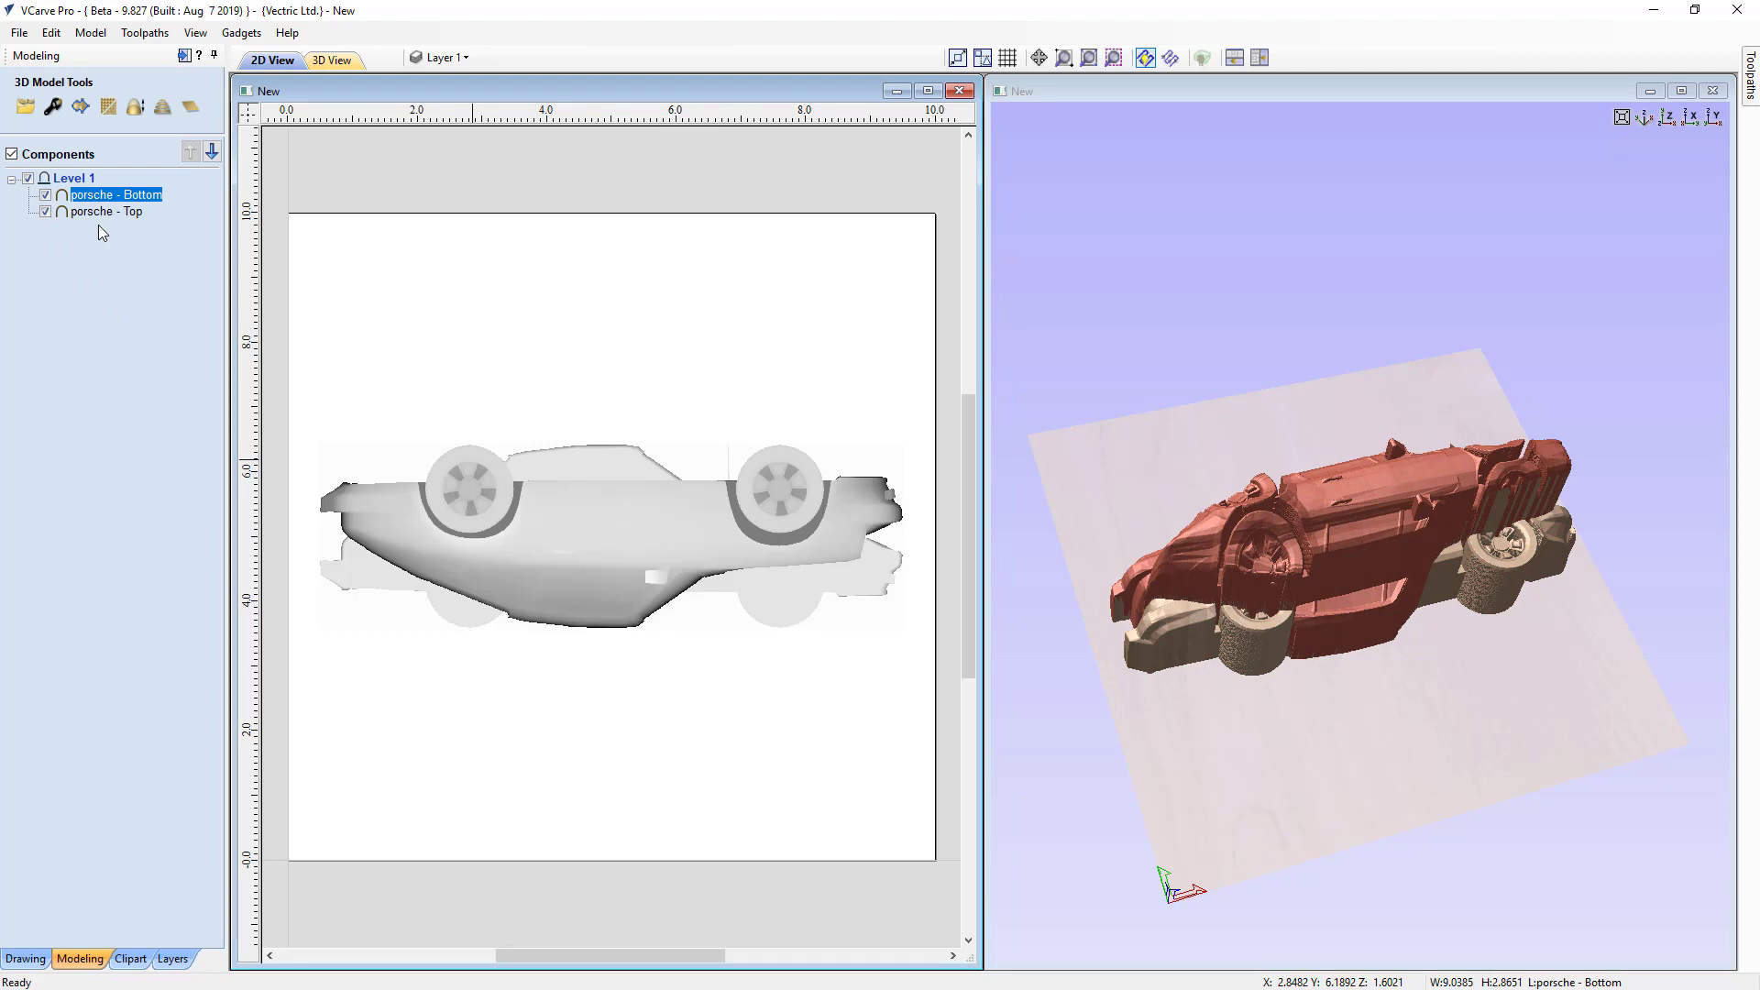
{"action": "left_click_drag", "start_coordinate": [1514, 689], "coordinate": [1329, 697]}
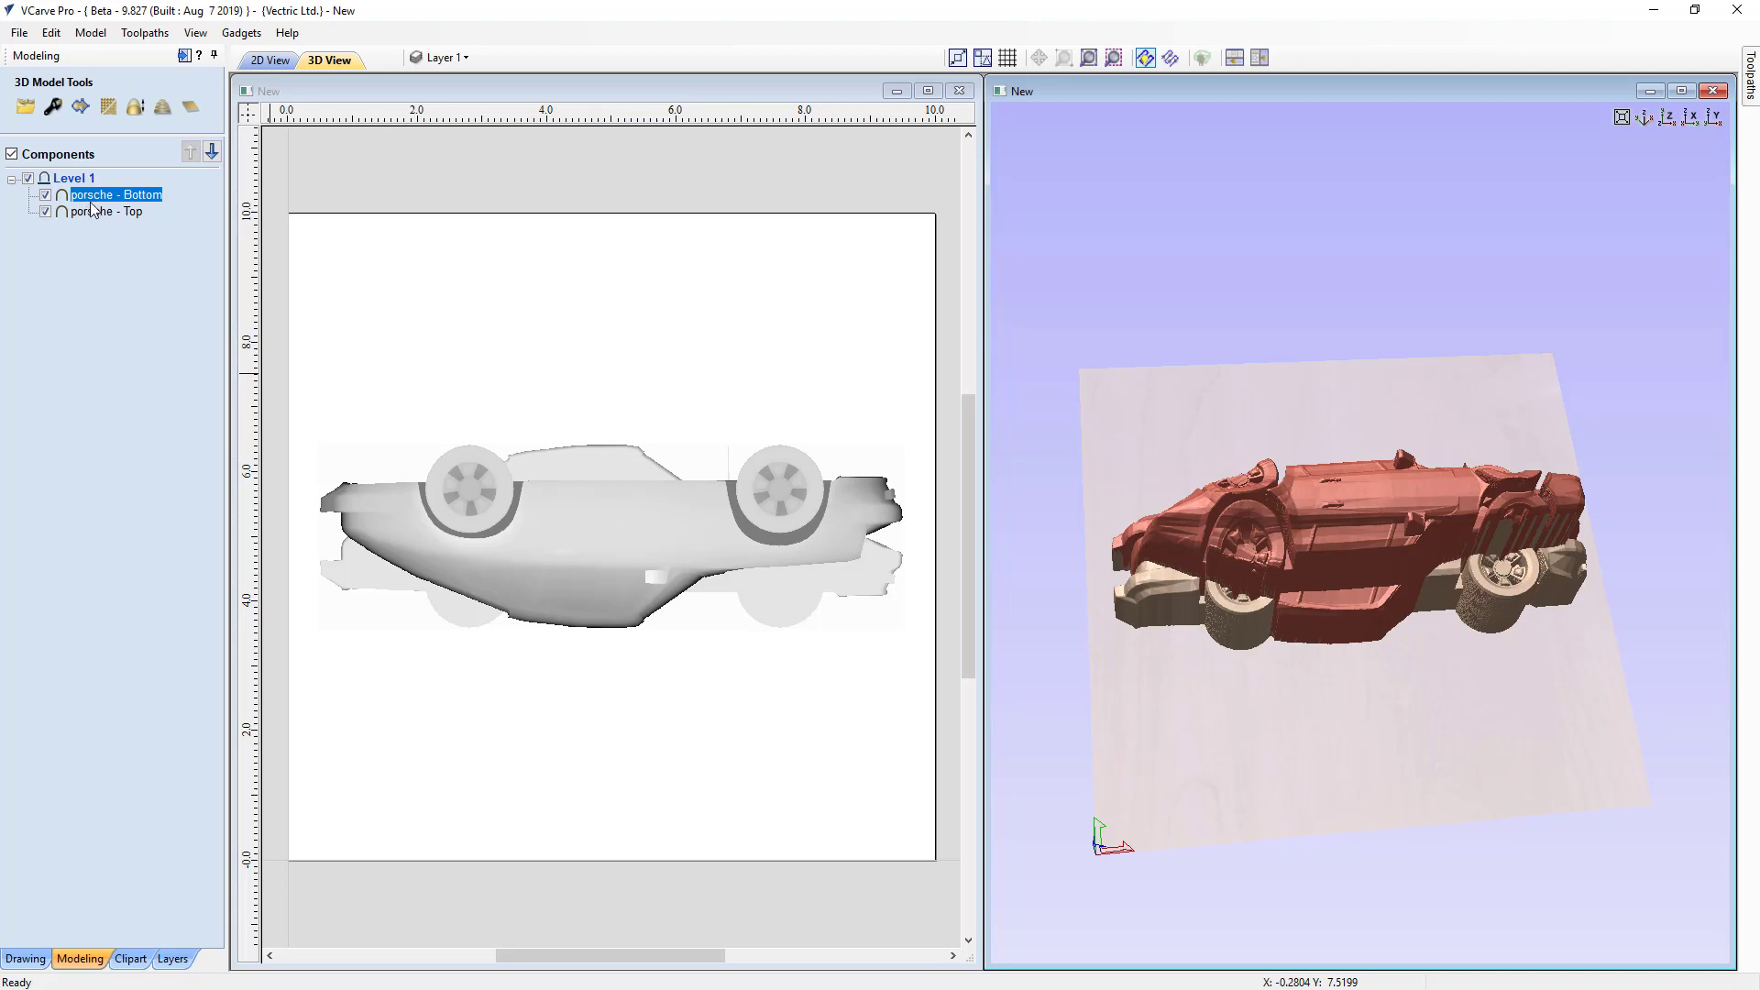
{"action": "mouse_move", "coordinate": [62, 223]}
{"action": "left_click_drag", "start_coordinate": [1289, 592], "coordinate": [1265, 692]}
{"action": "left_click", "coordinate": [595, 555]}
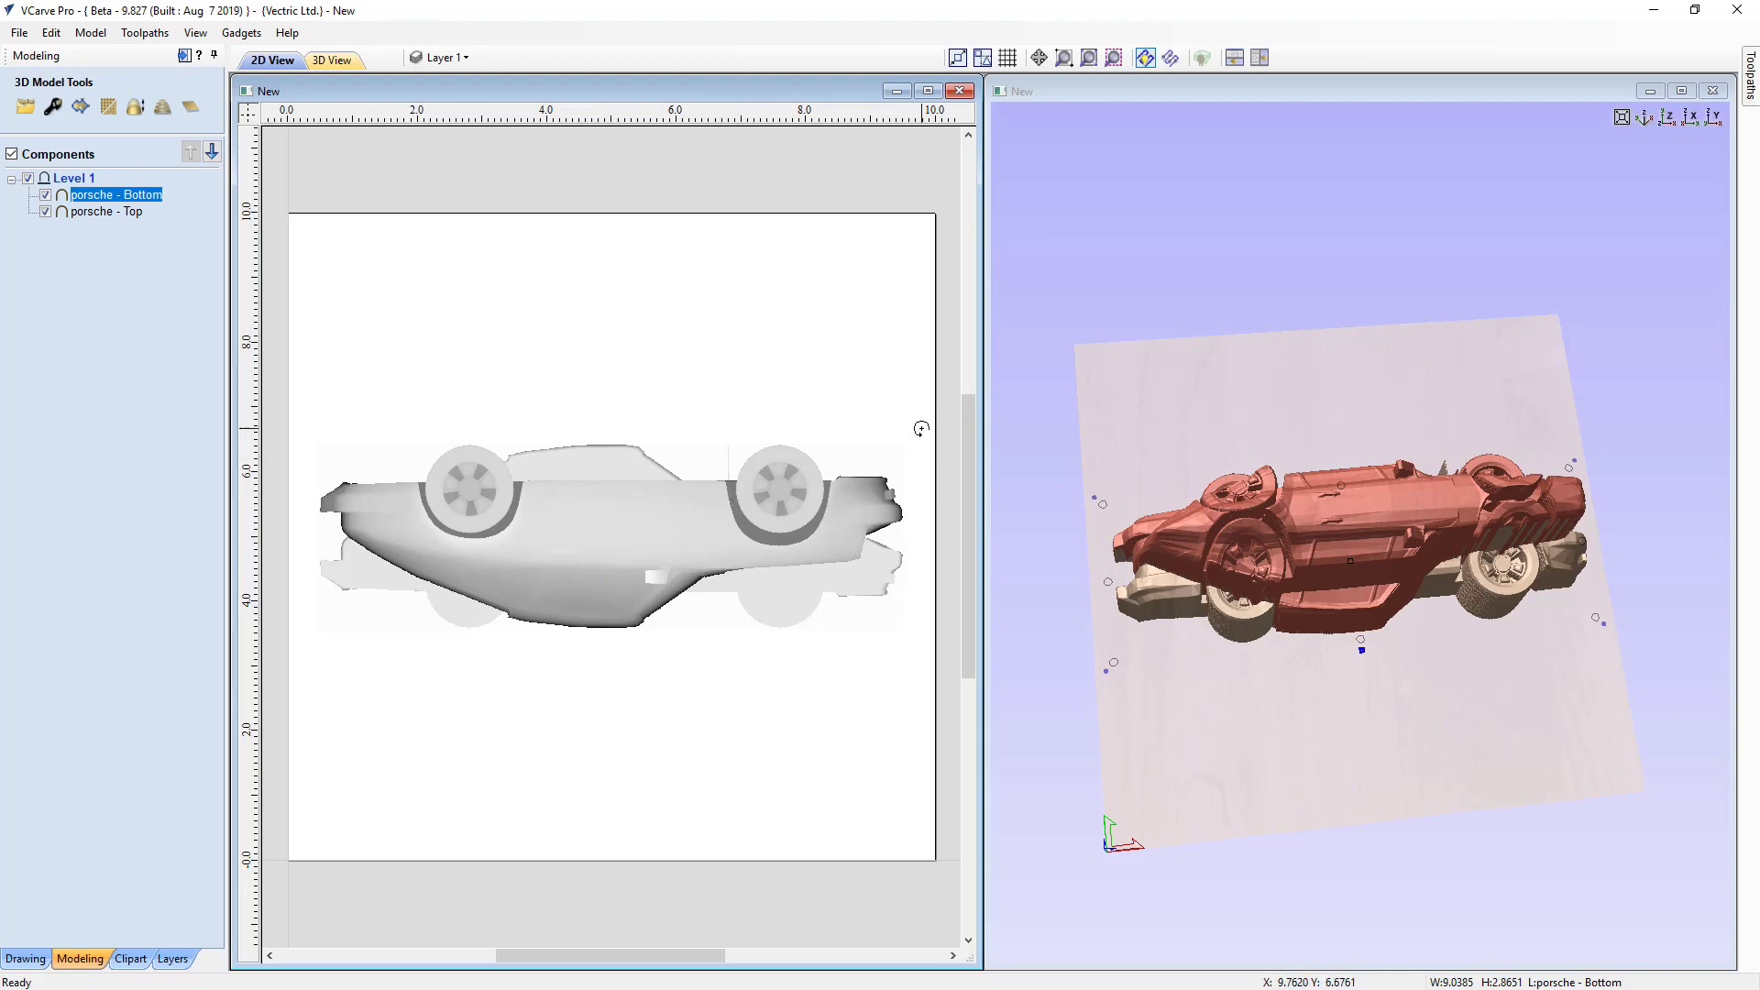
{"action": "left_click_drag", "start_coordinate": [921, 428], "coordinate": [451, 599]}
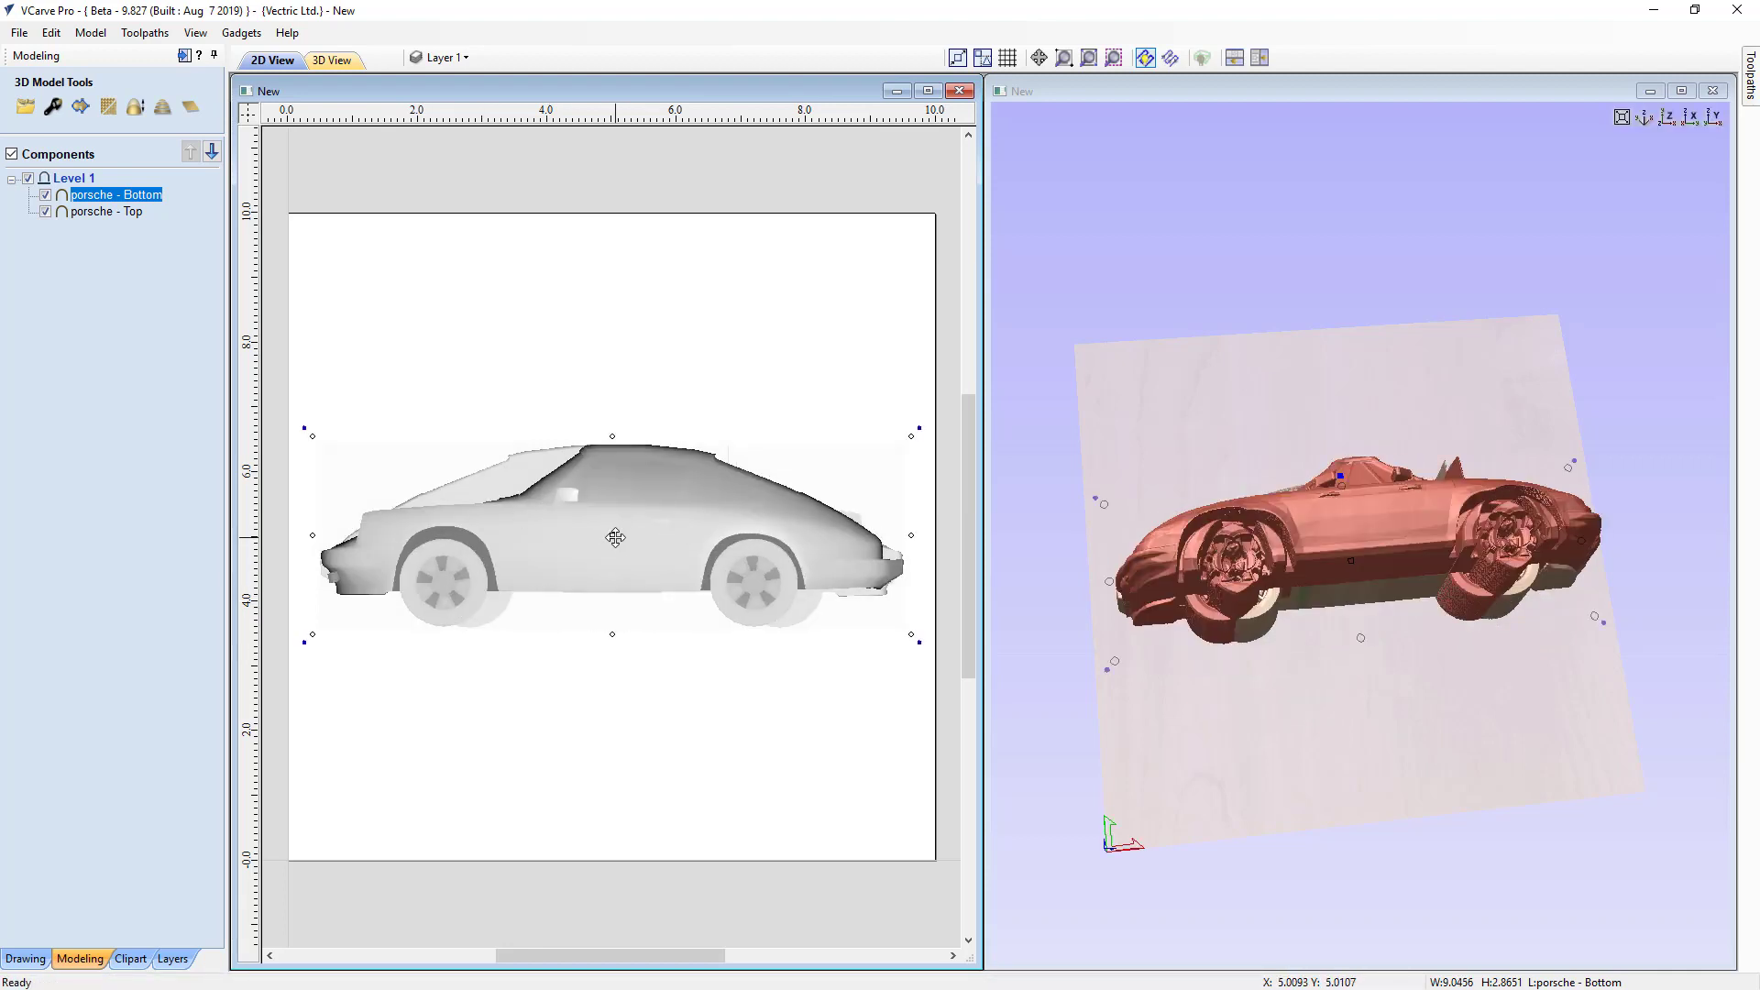
Separate the two car halves on the job, moving porsche - Bottom downward and porsche - Top upward until they no longer overlap
{"action": "left_click_drag", "start_coordinate": [615, 537], "coordinate": [613, 634]}
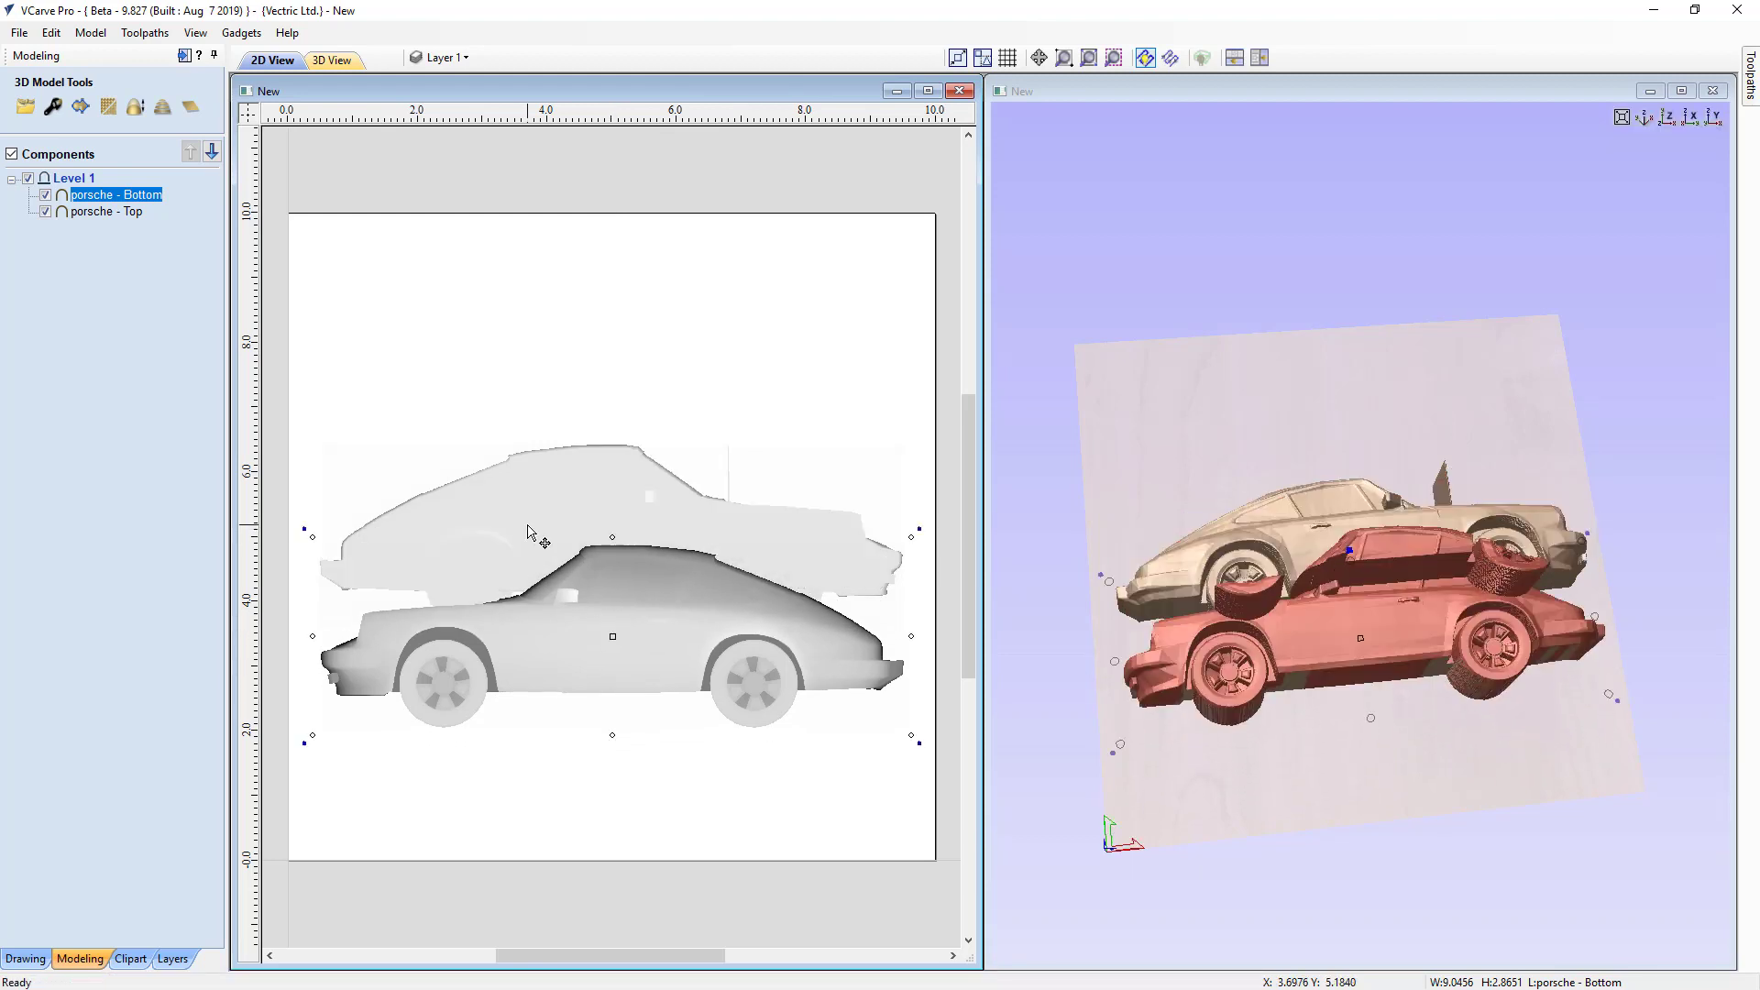
{"action": "left_click", "coordinate": [528, 531]}
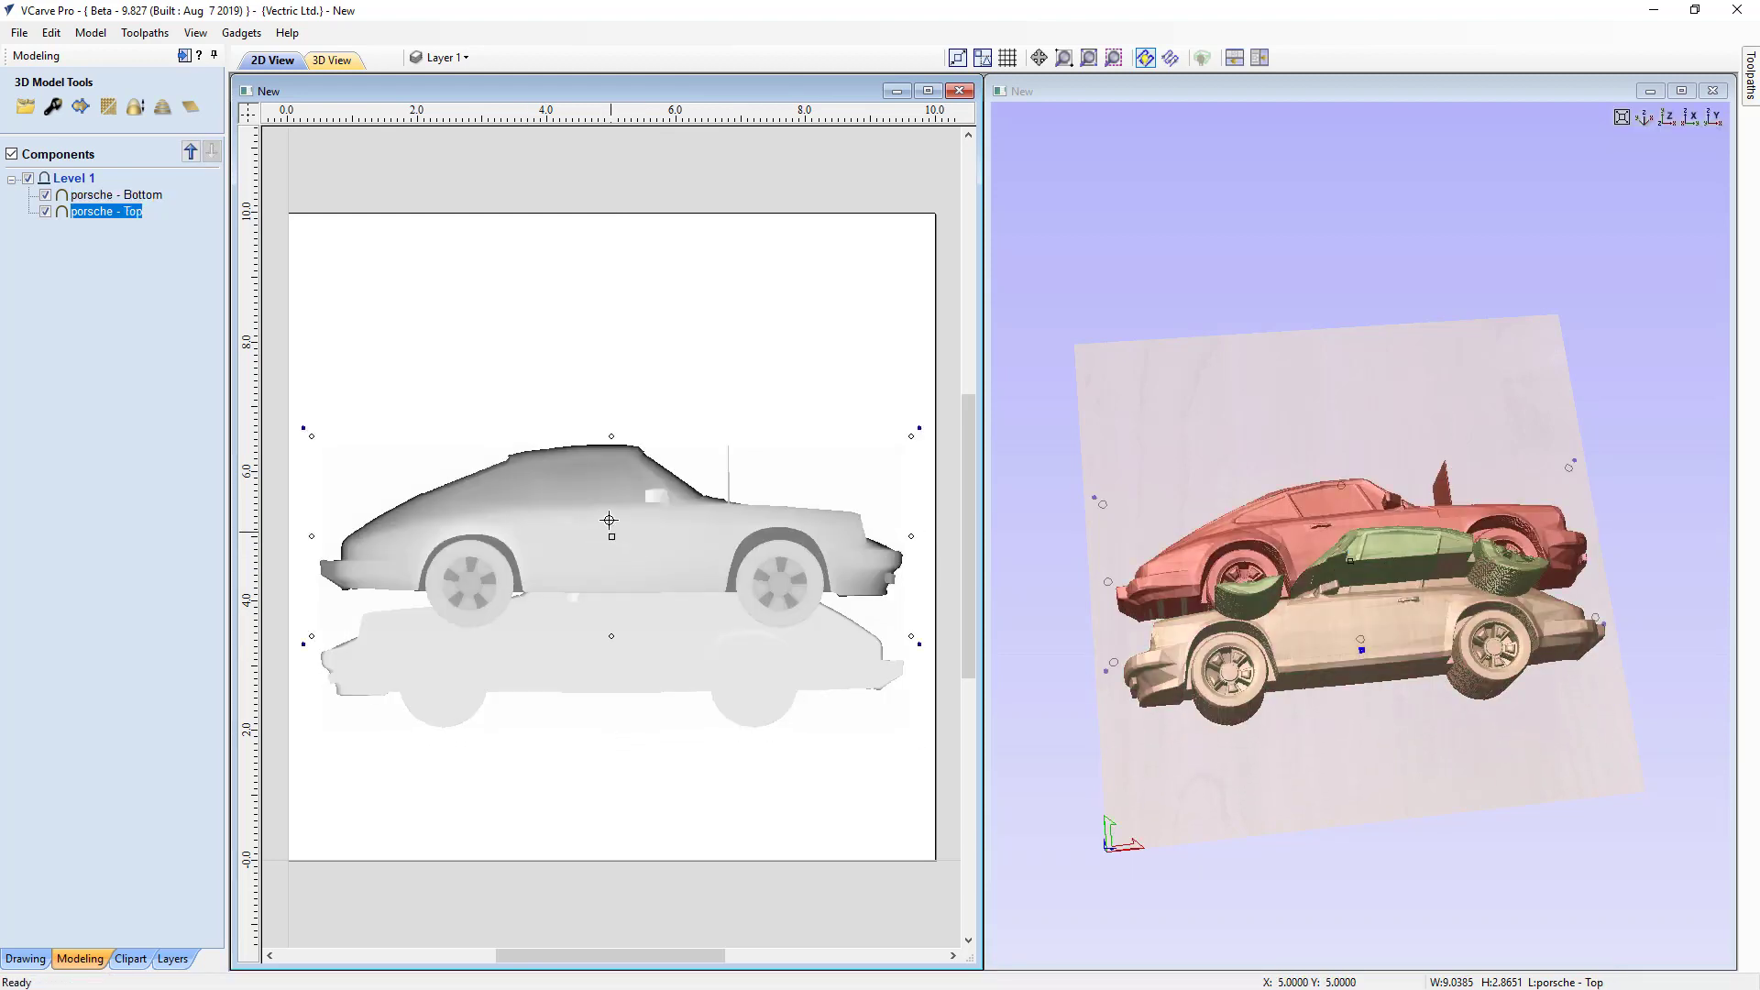
{"action": "left_click_drag", "start_coordinate": [608, 520], "coordinate": [599, 394]}
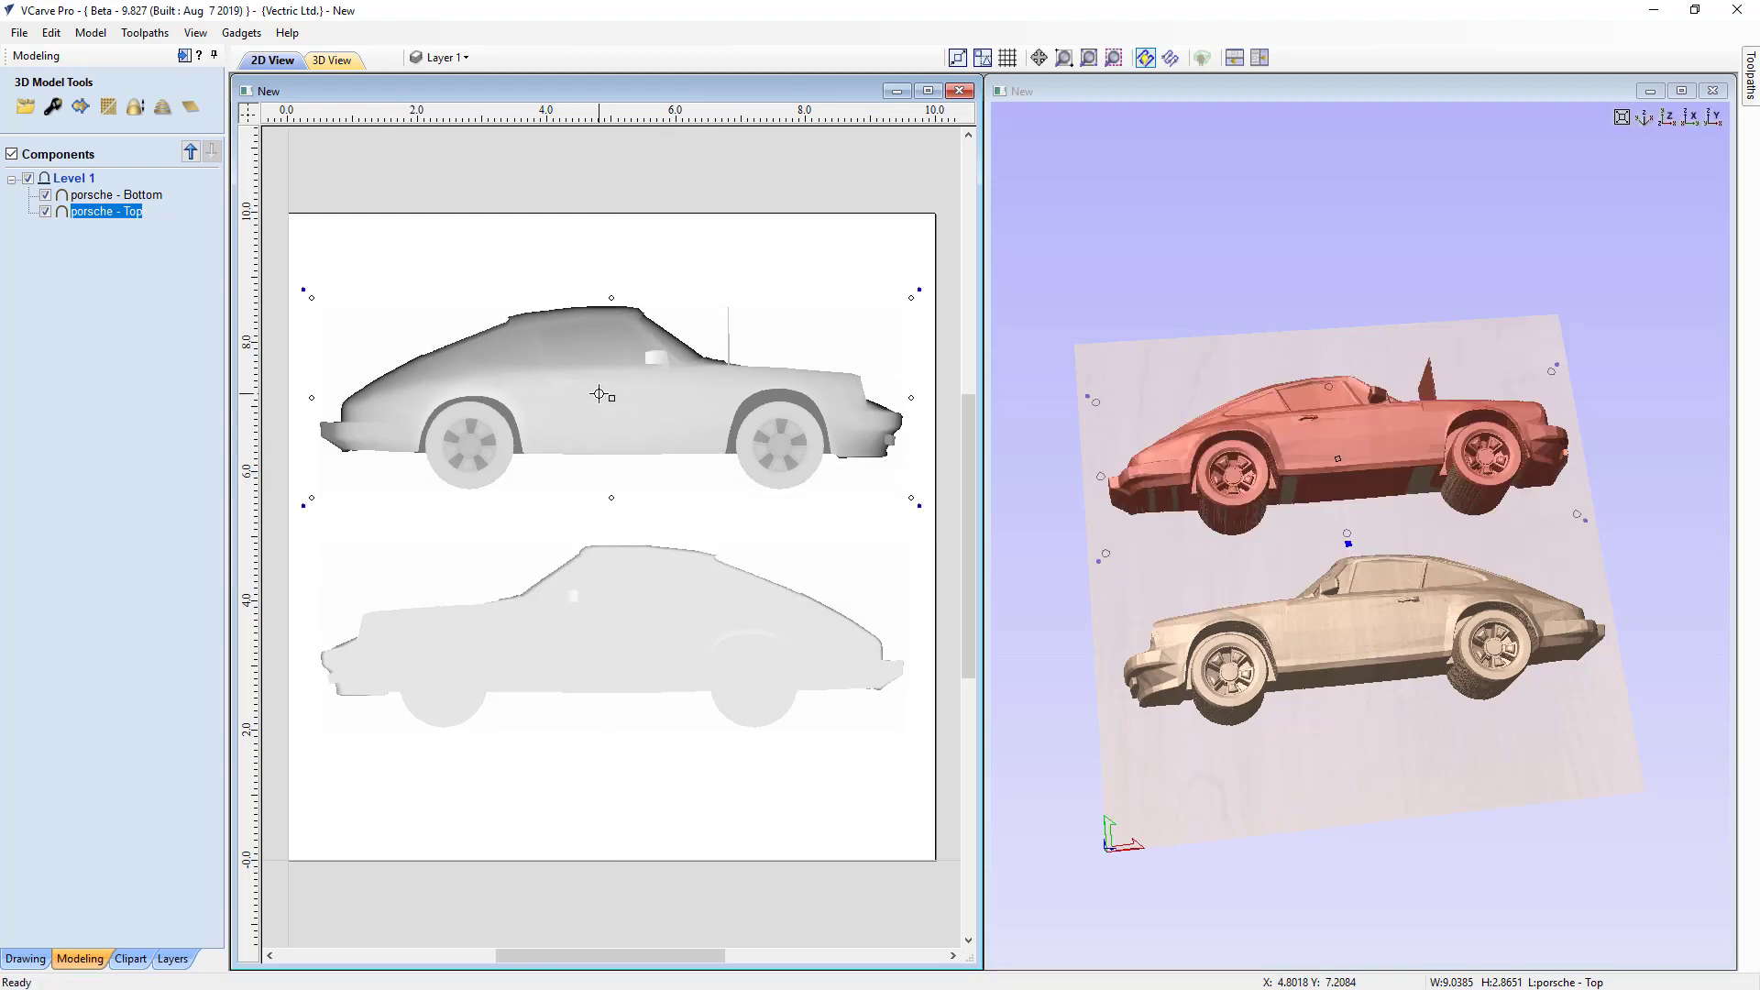
Examine both separated car halves from several angles in 3D, with nothing selected, and enlarge the 3D view to fill the workspace
{"action": "left_click", "coordinate": [1550, 568]}
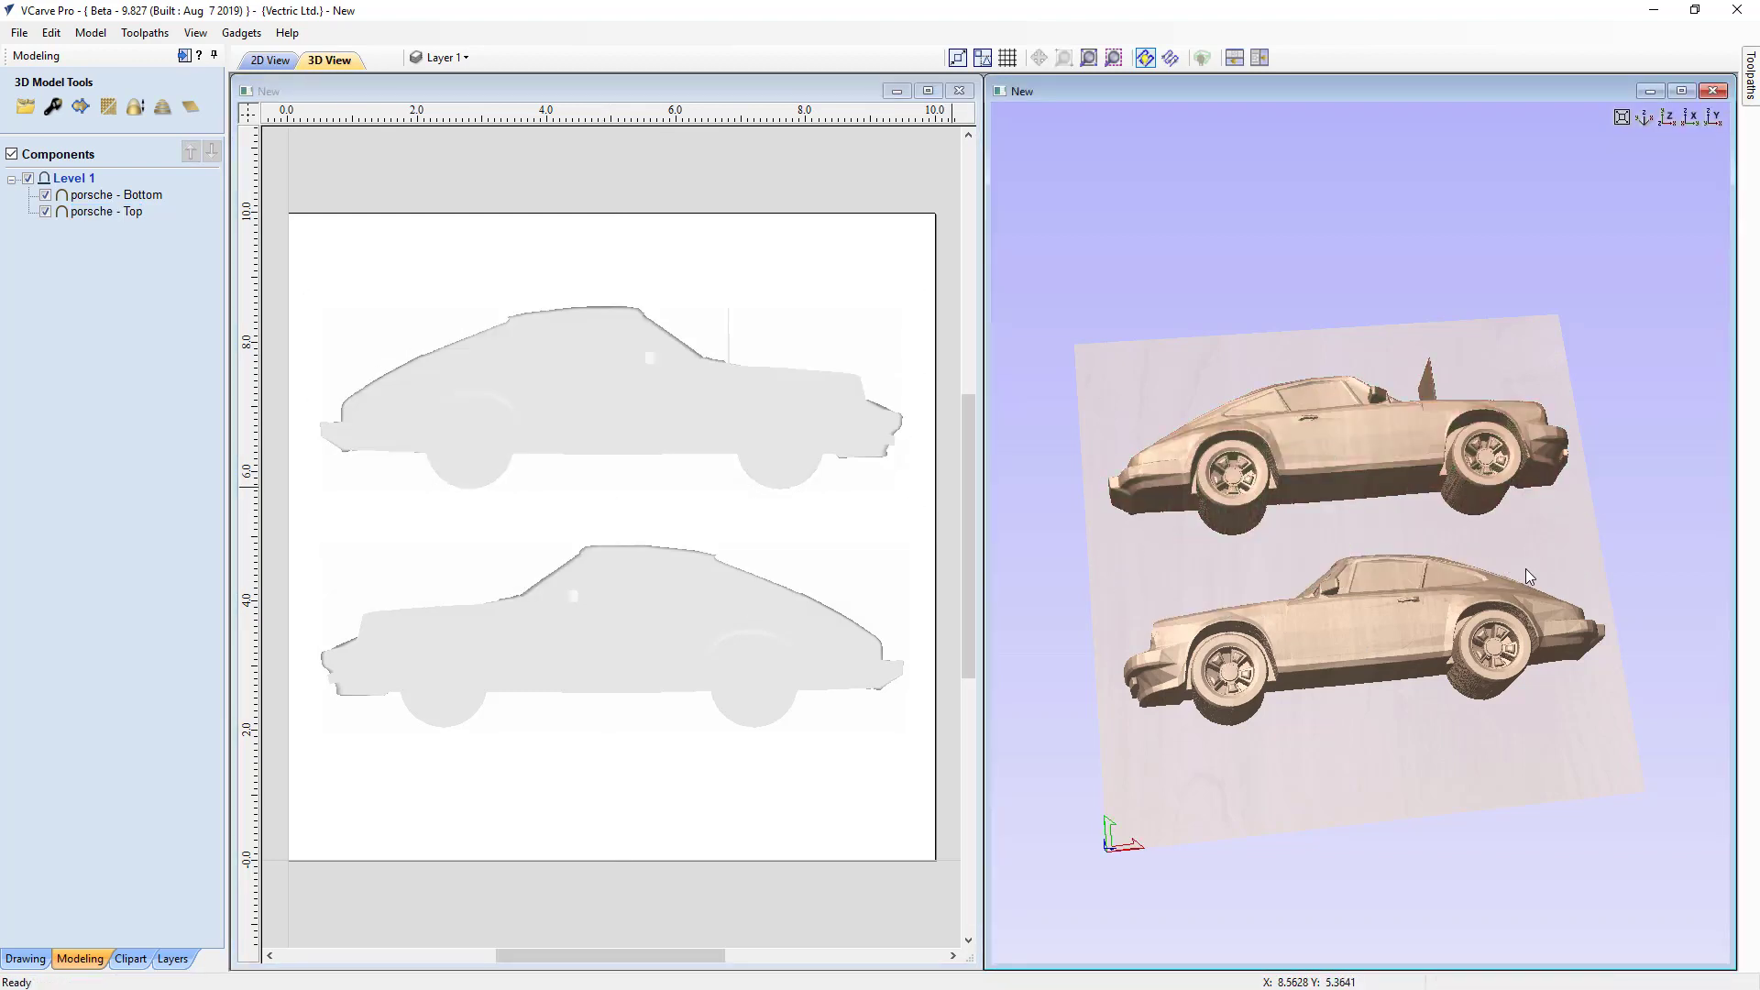
{"action": "left_click_drag", "start_coordinate": [1528, 575], "coordinate": [1432, 533]}
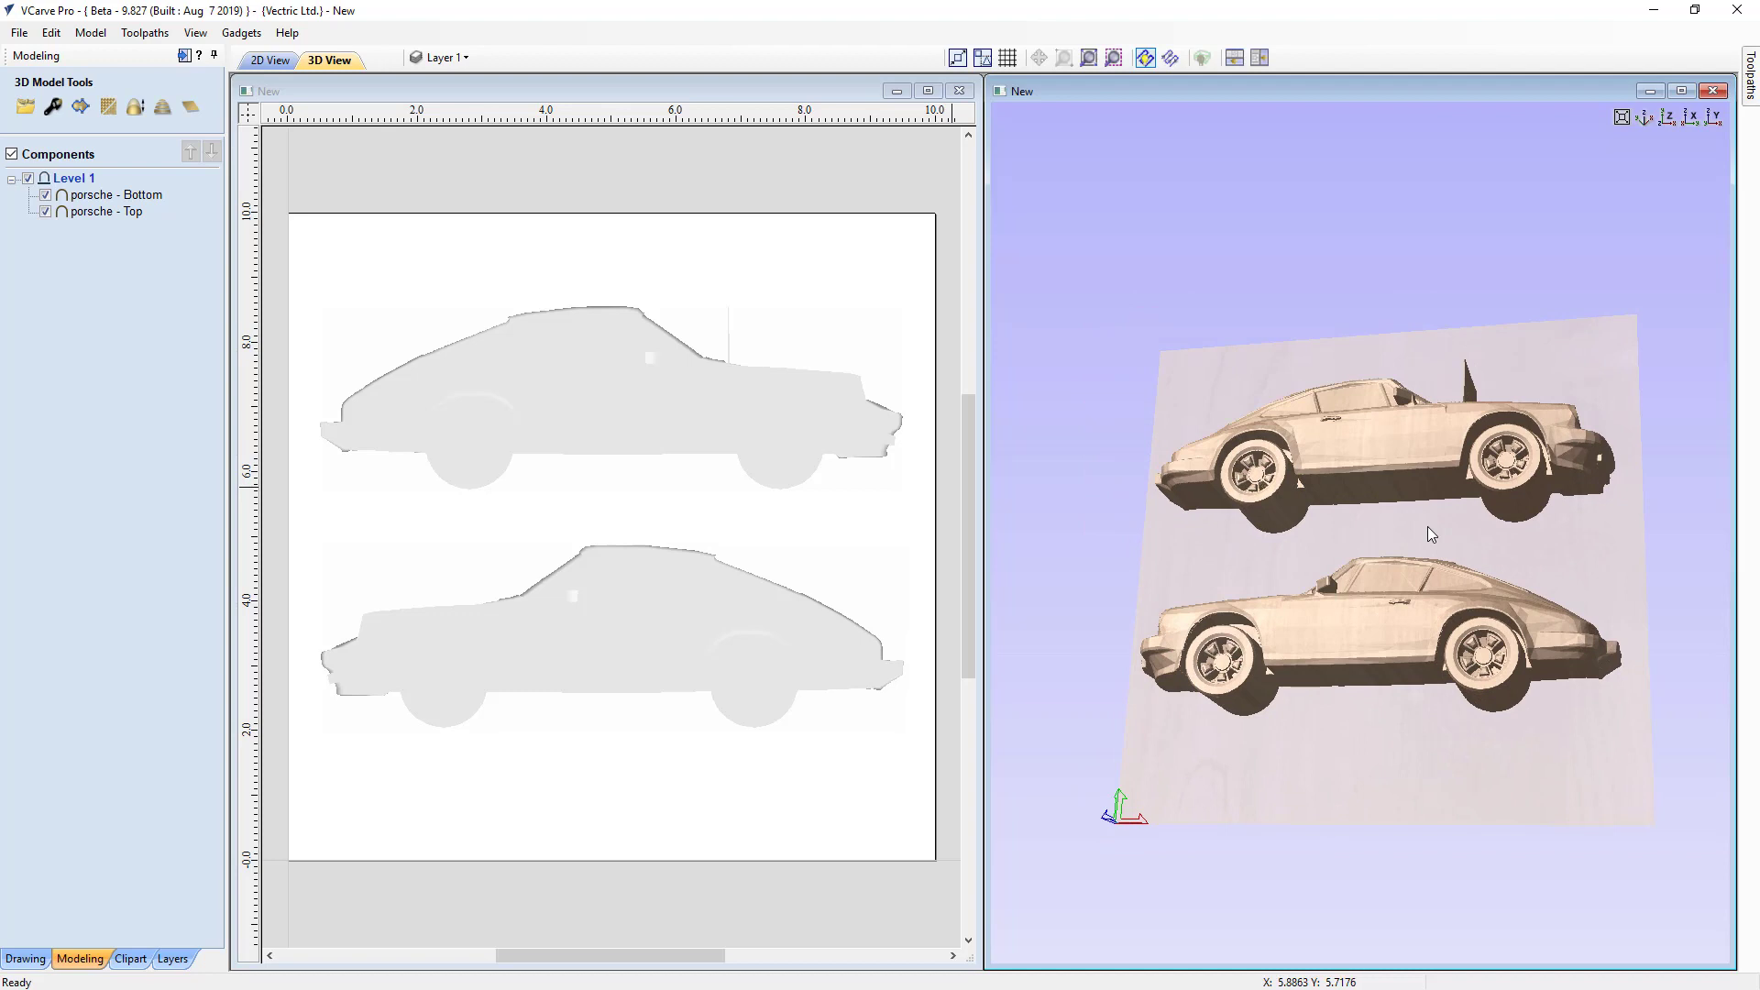
{"action": "left_click_drag", "start_coordinate": [1302, 549], "coordinate": [1202, 539]}
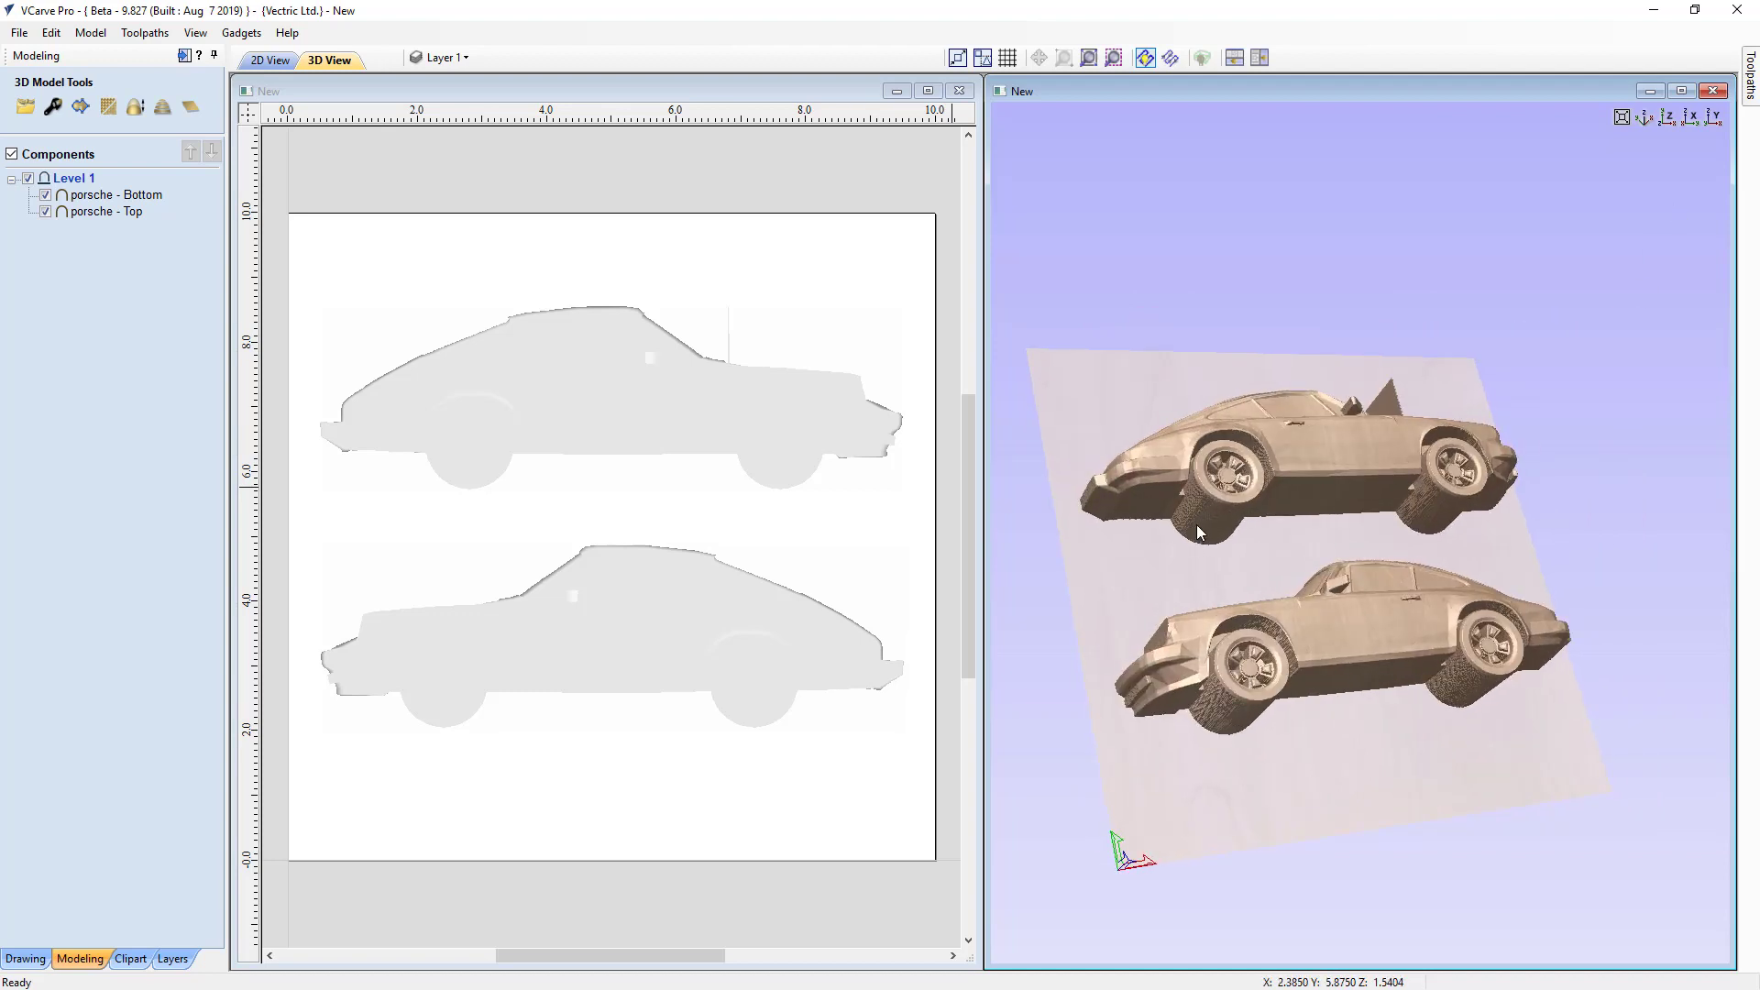
{"action": "left_click_drag", "start_coordinate": [1342, 519], "coordinate": [1378, 447]}
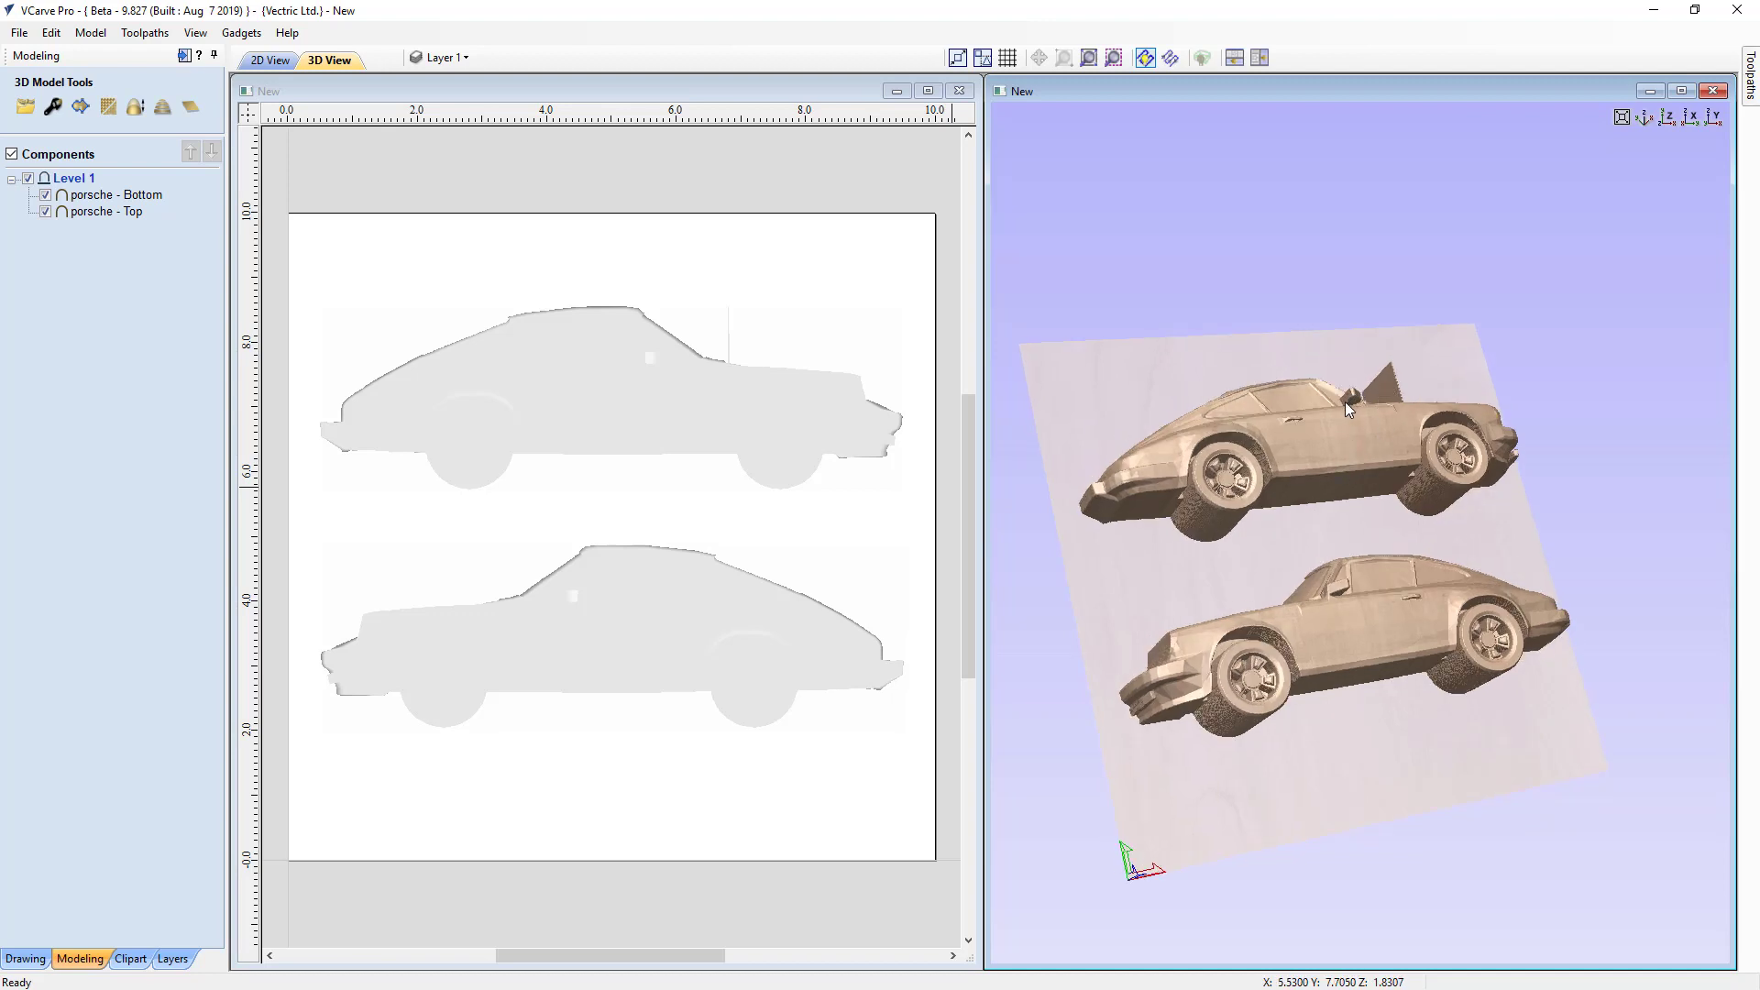
{"action": "left_click_drag", "start_coordinate": [1320, 536], "coordinate": [1217, 536]}
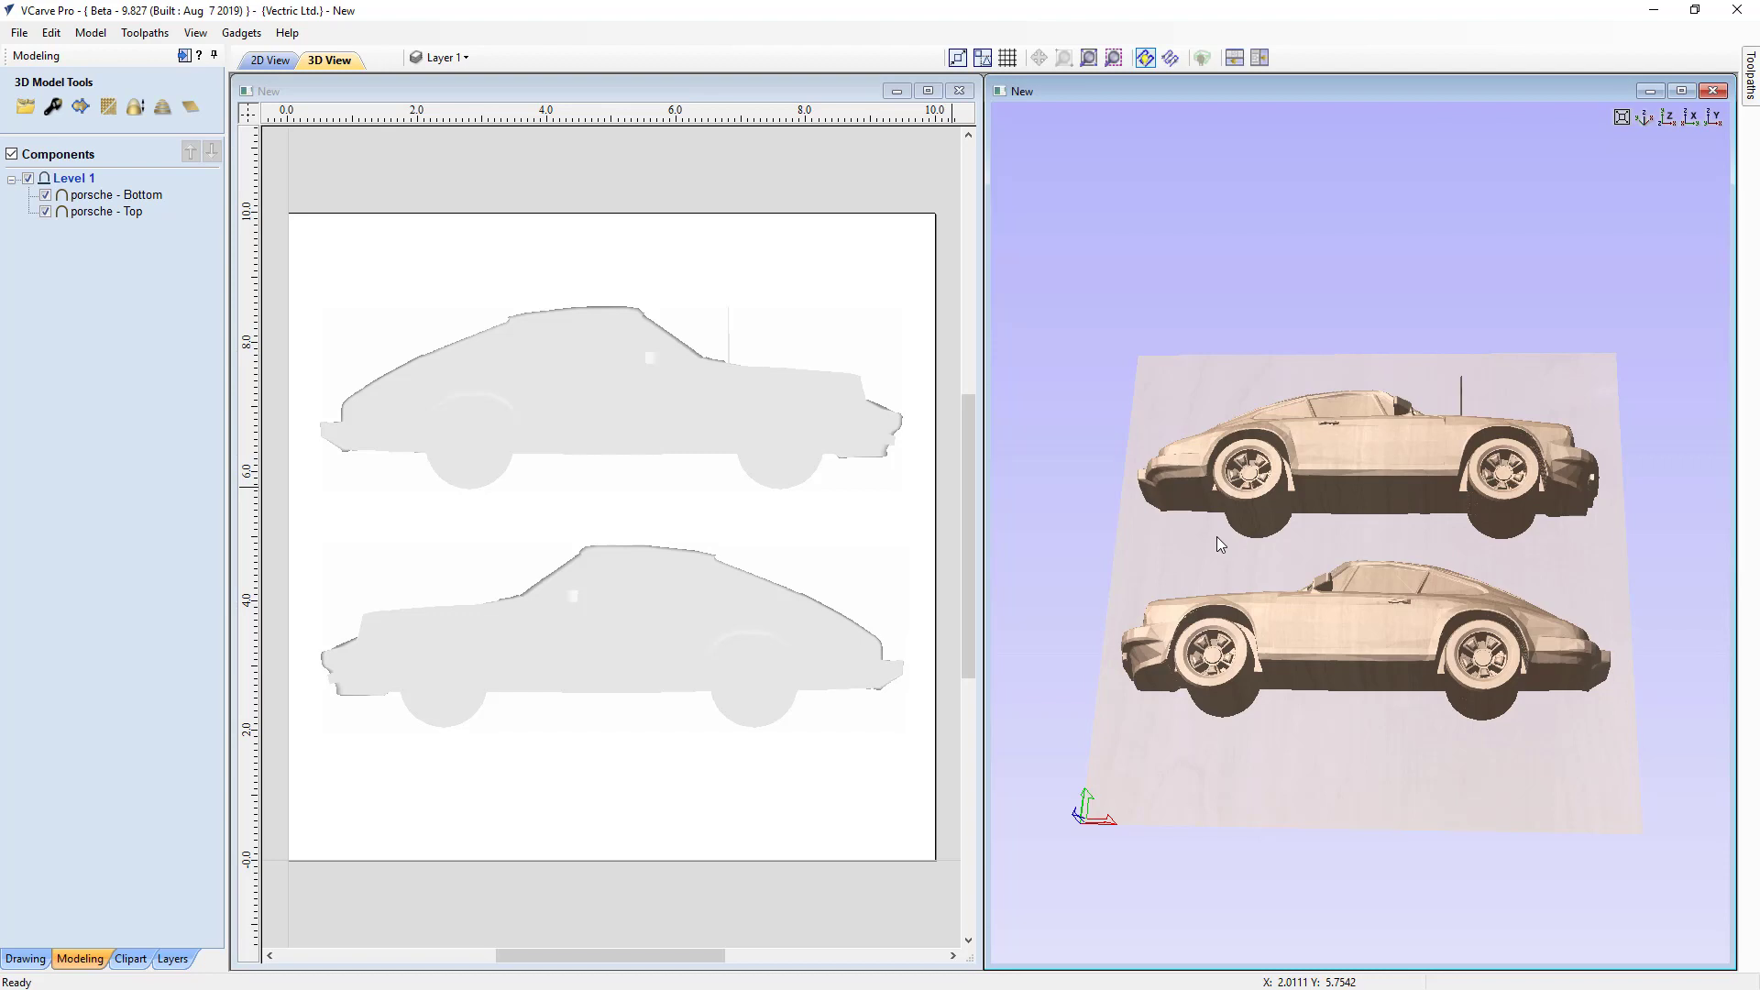
{"action": "left_click_drag", "start_coordinate": [1329, 559], "coordinate": [1320, 661]}
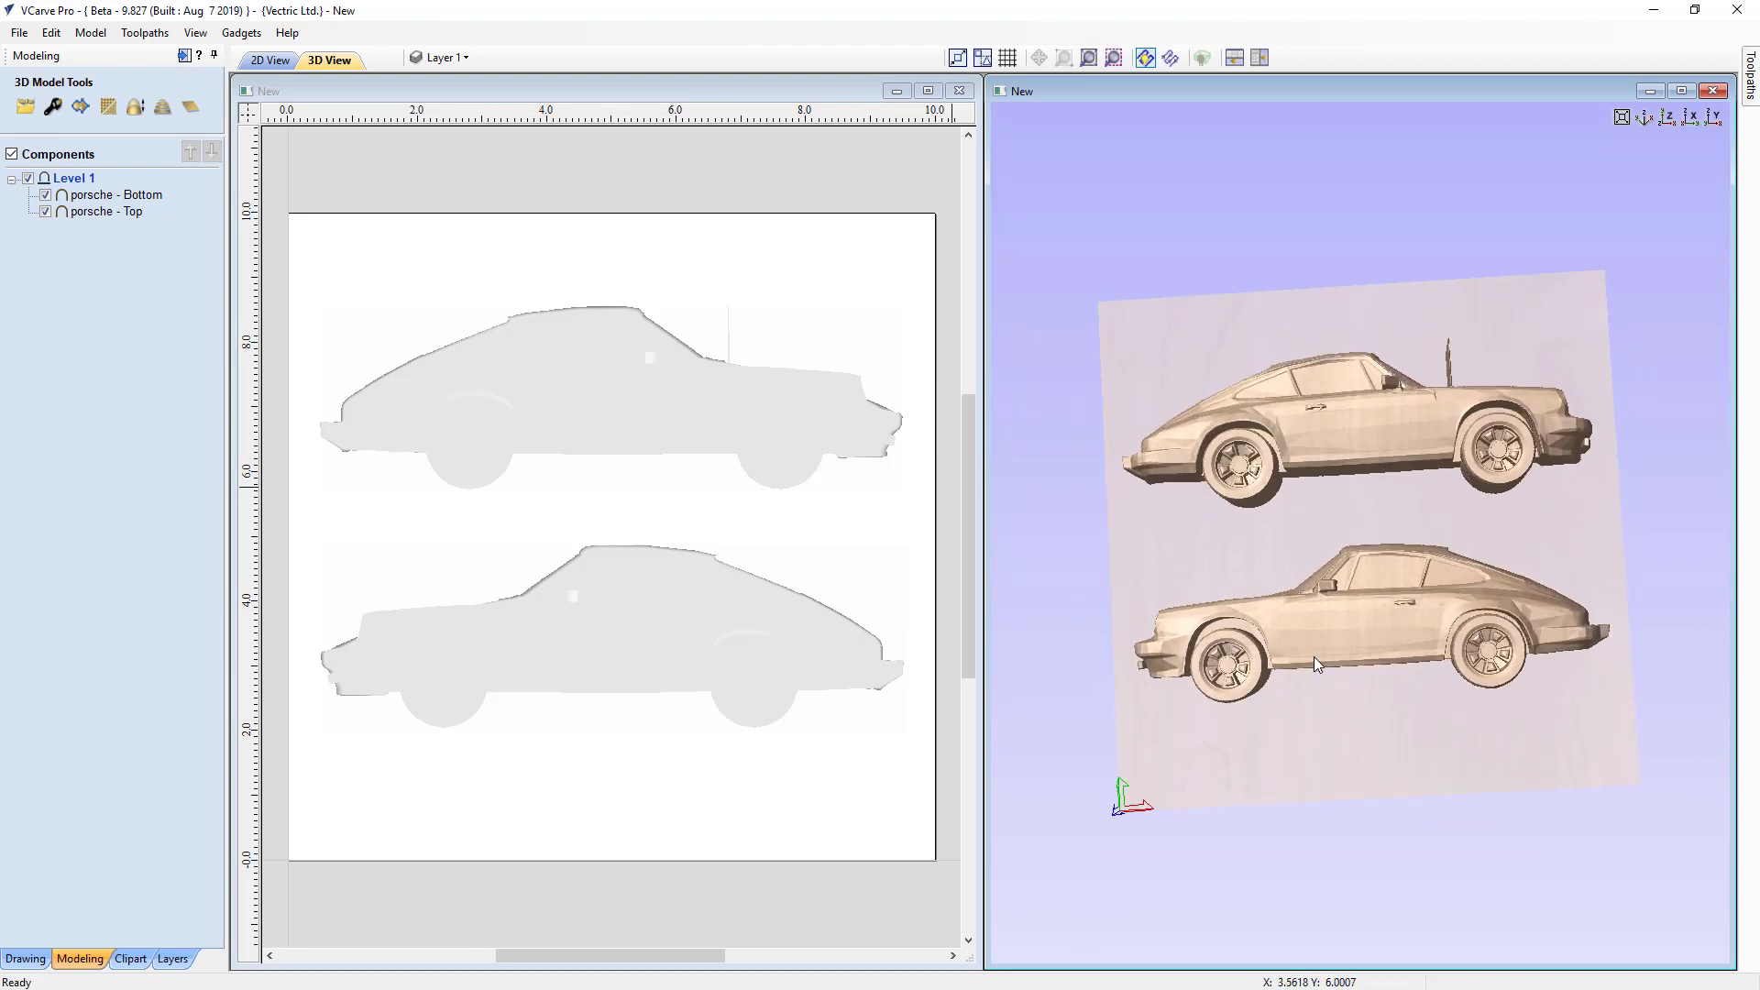
{"action": "left_click", "coordinate": [1682, 91]}
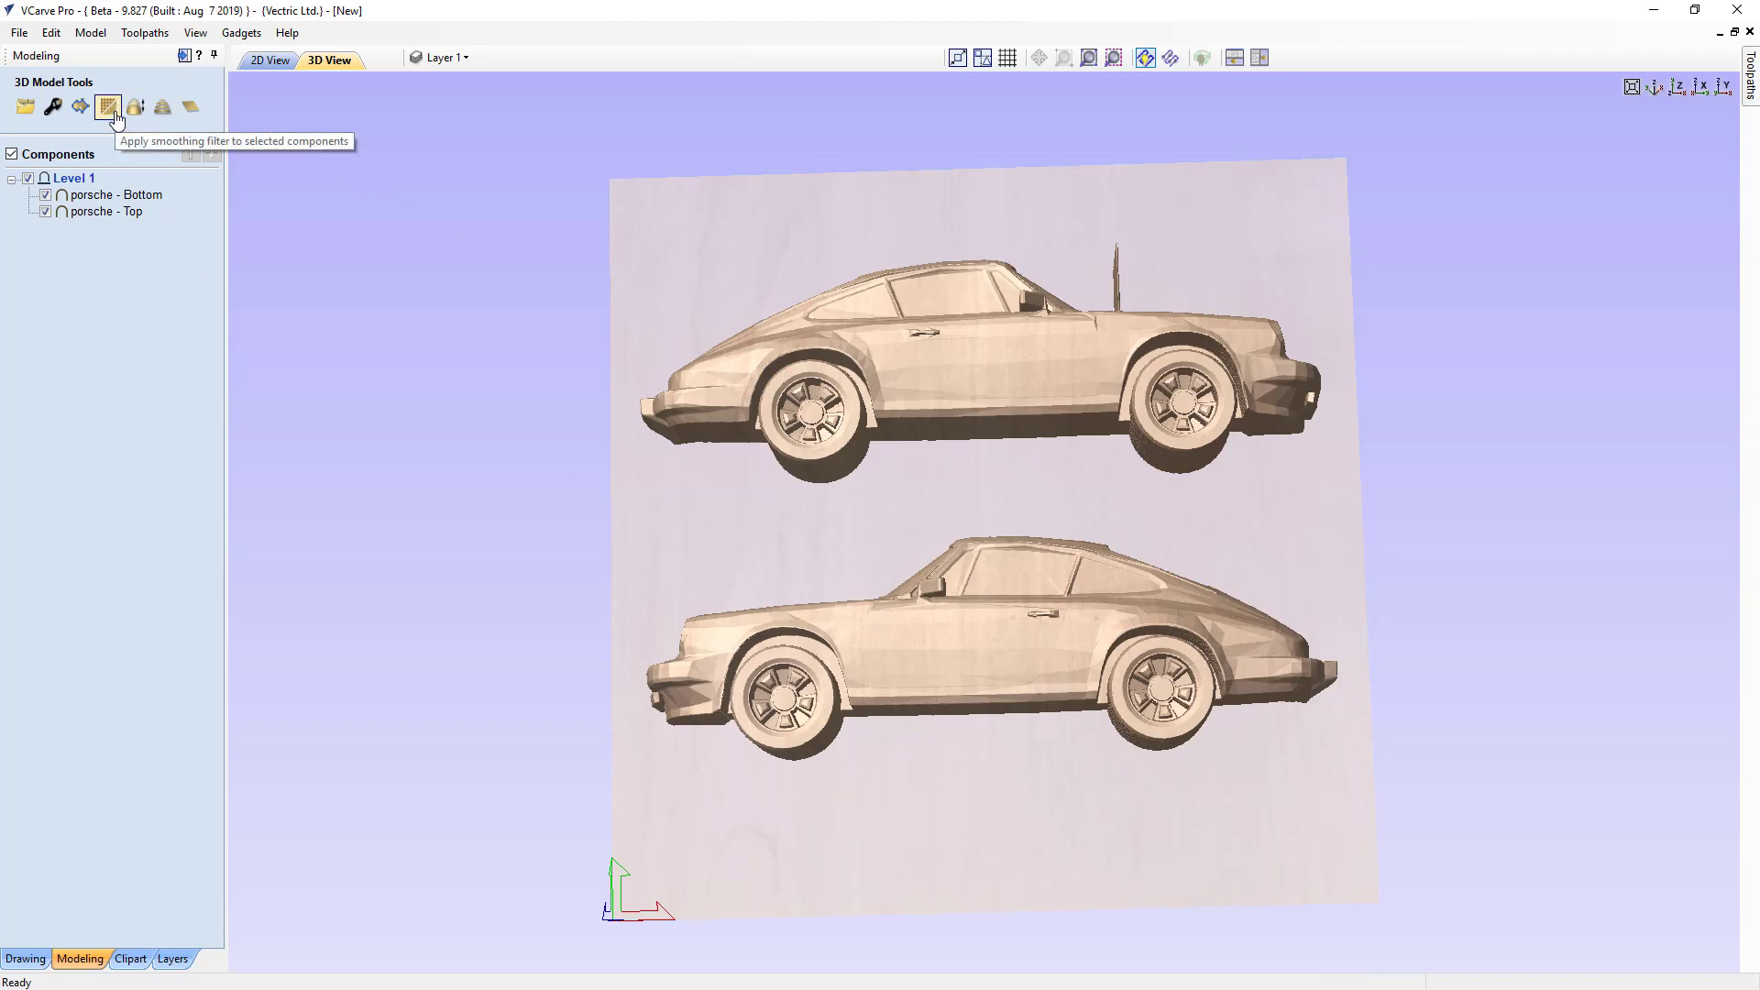
Try several smoothing amounts on the porsche - Bottom component and close the smoothing tool without applying them
{"action": "left_click", "coordinate": [955, 620]}
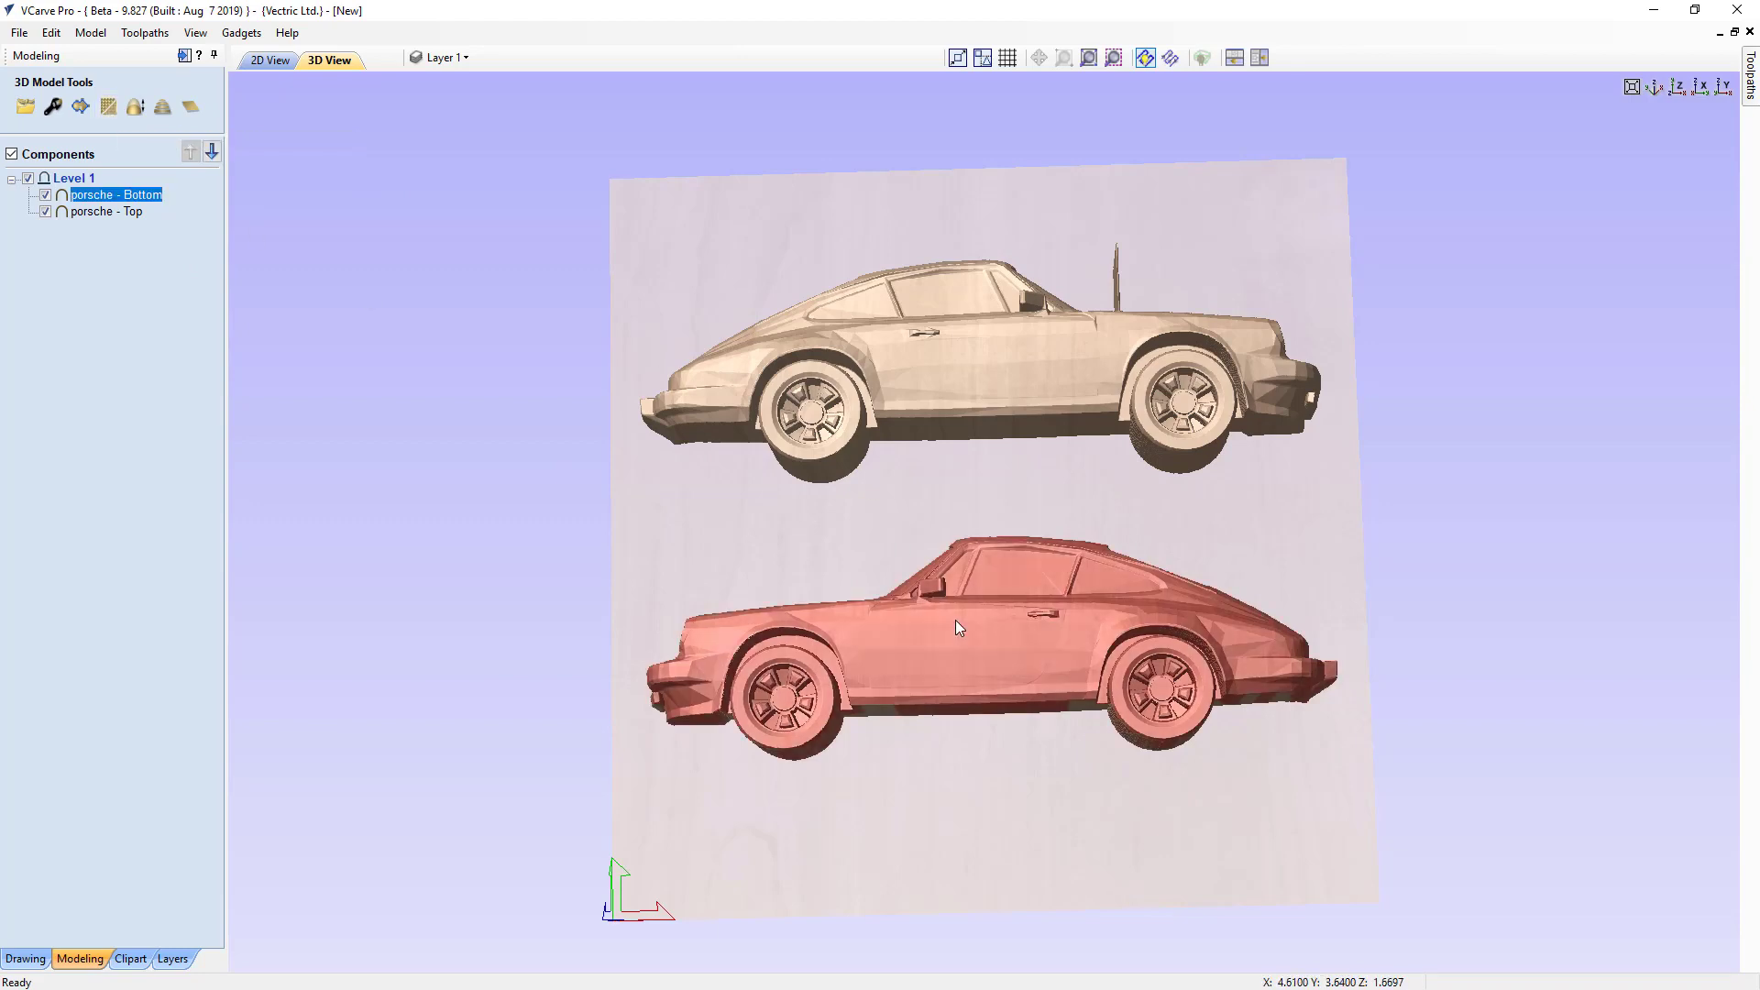
{"action": "left_click", "coordinate": [108, 107]}
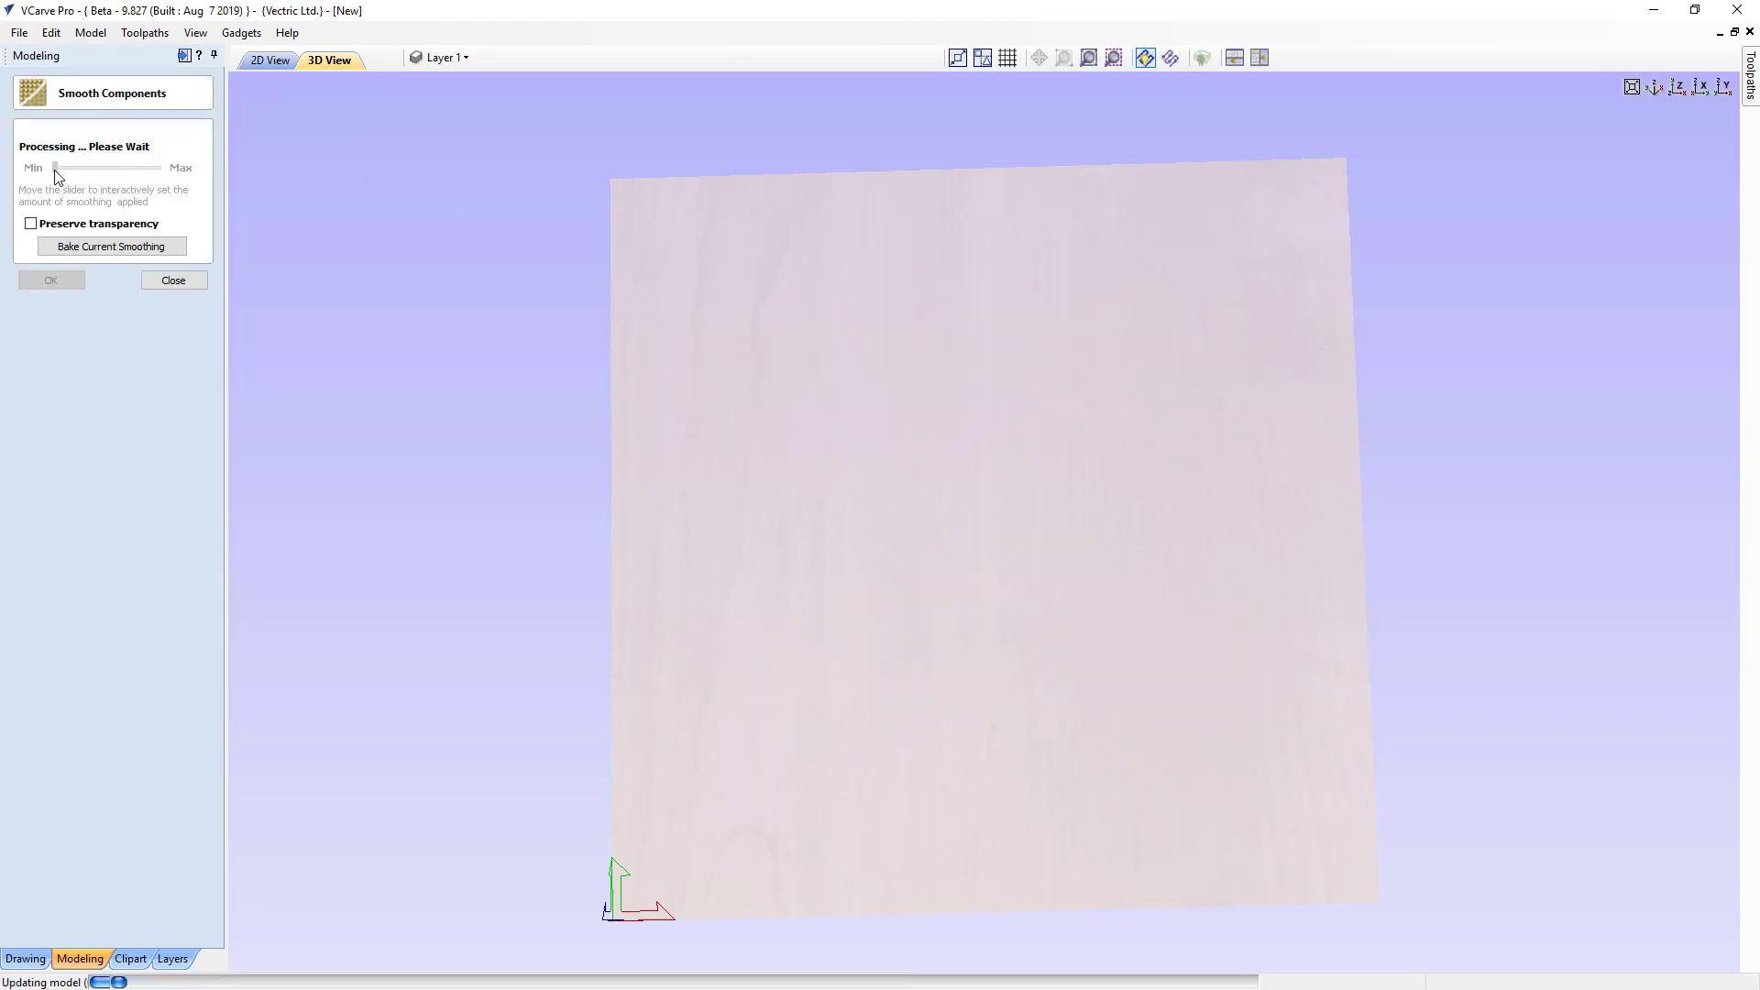
{"action": "left_click_drag", "start_coordinate": [55, 169], "coordinate": [109, 178]}
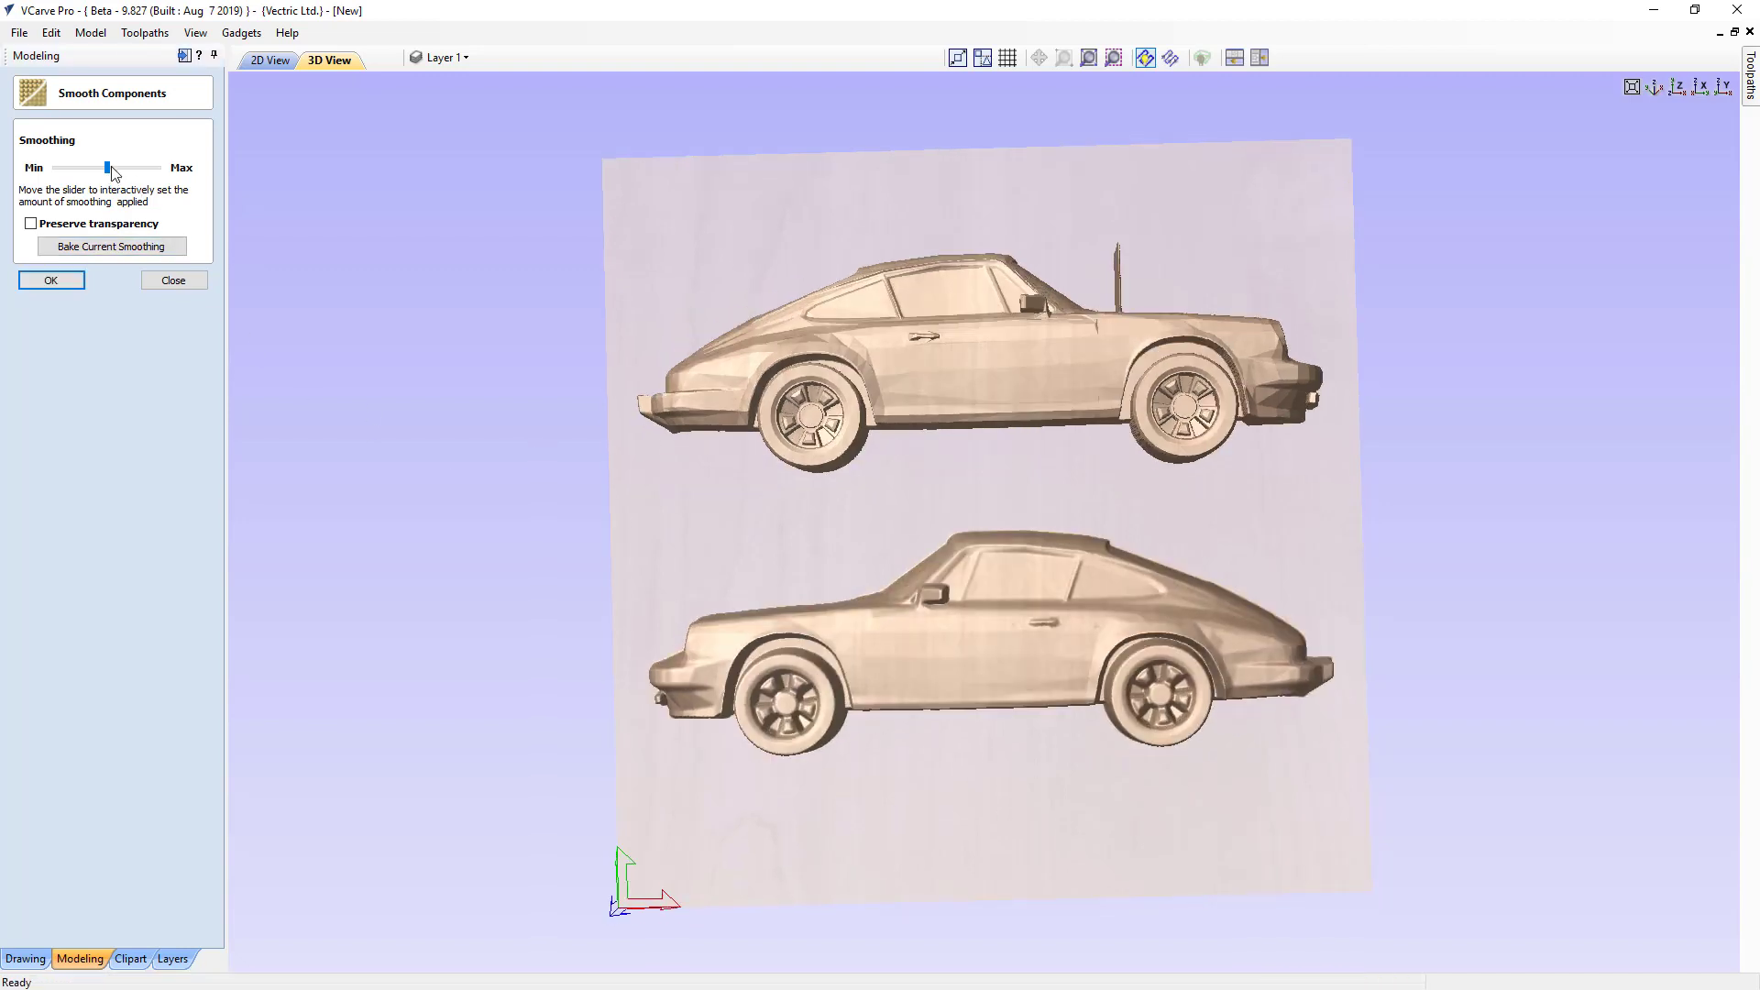
{"action": "left_click_drag", "start_coordinate": [108, 169], "coordinate": [98, 169]}
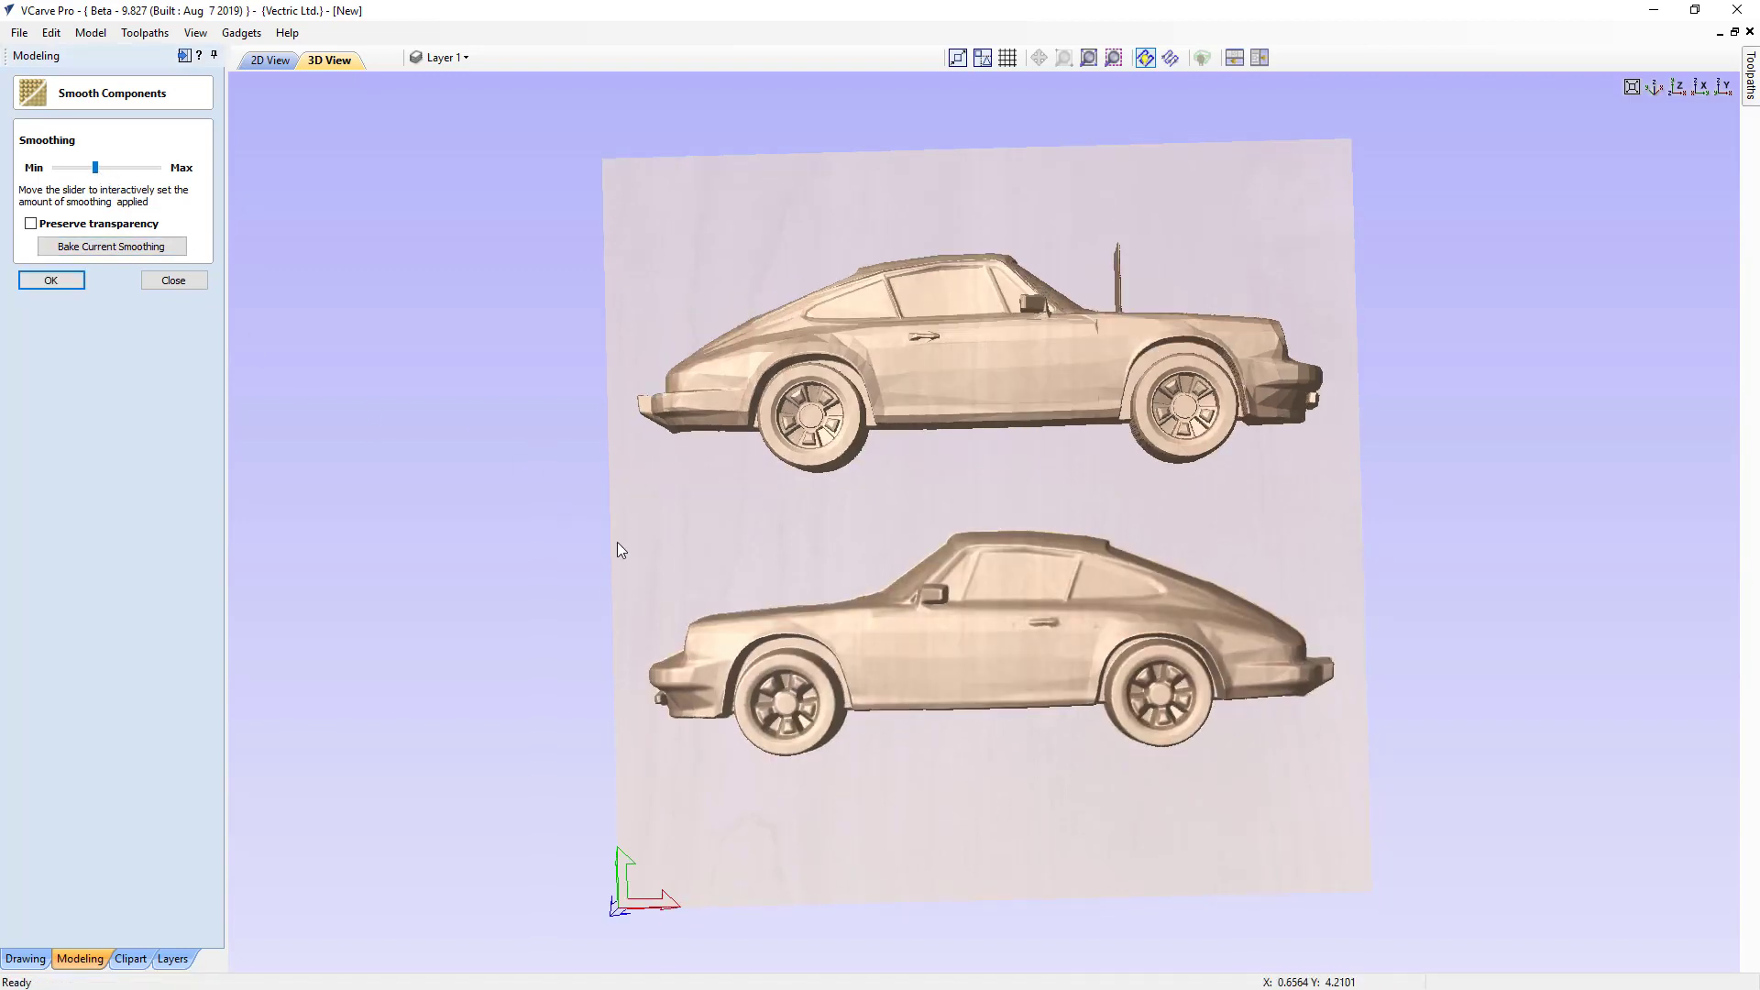
{"action": "left_click", "coordinate": [85, 168]}
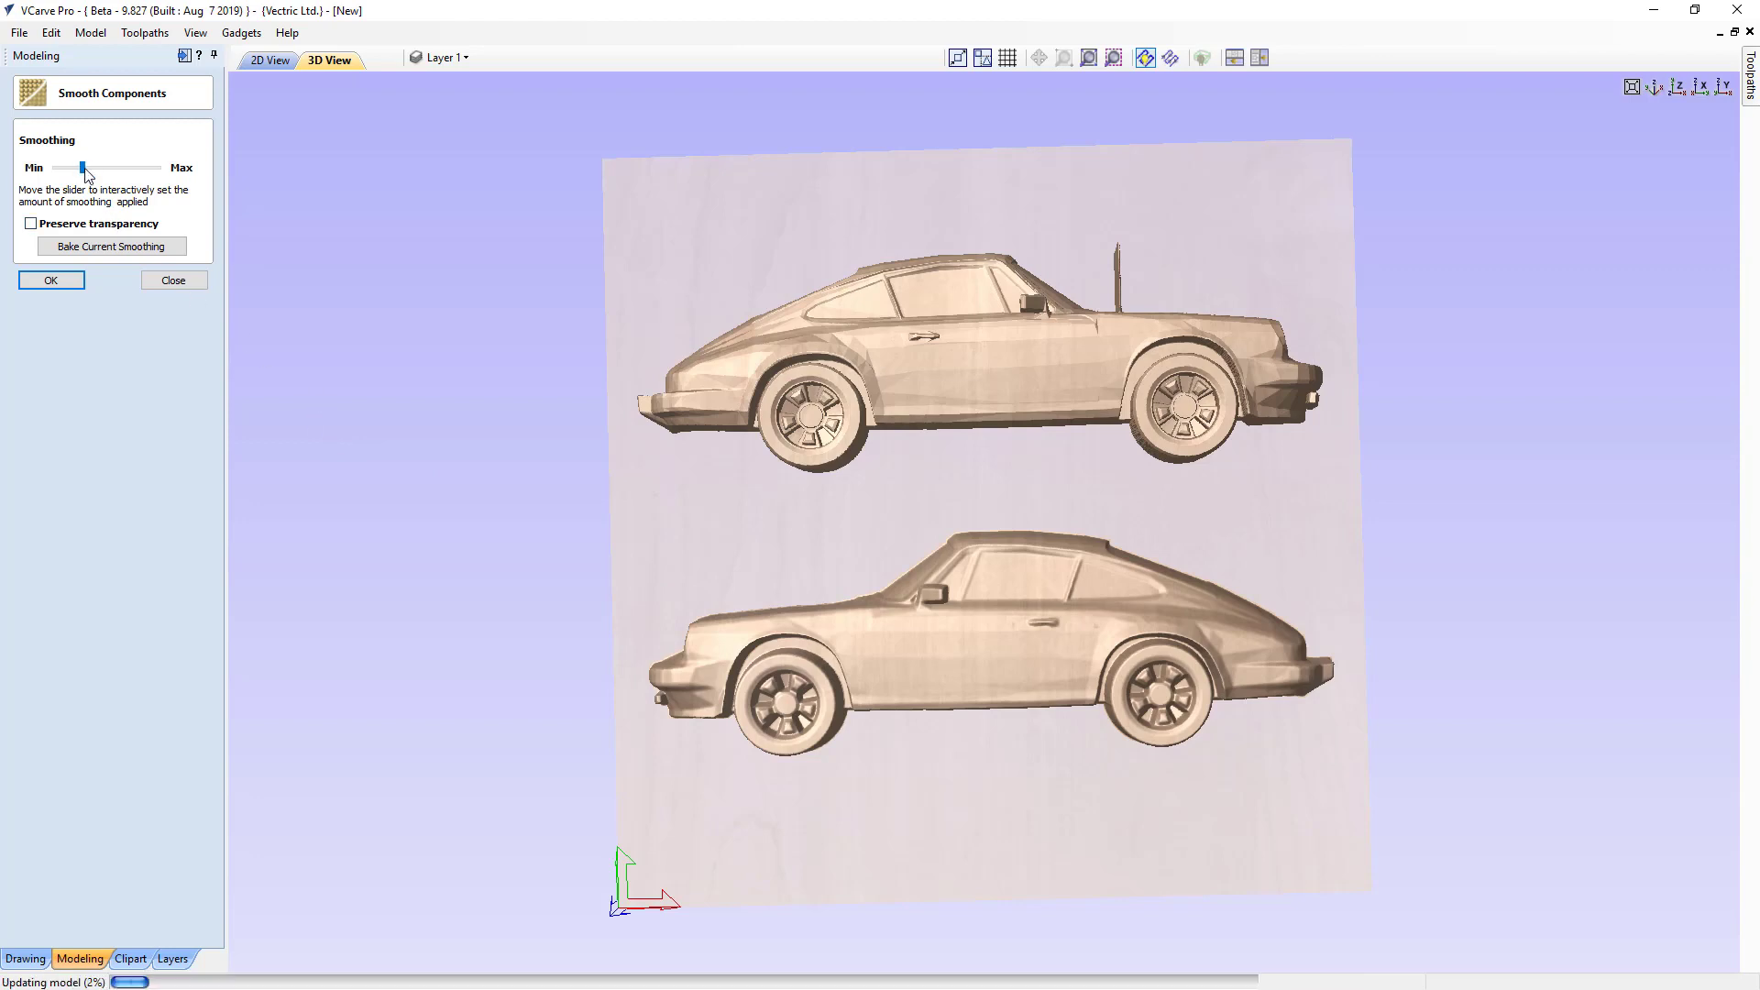
{"action": "left_click", "coordinate": [174, 281]}
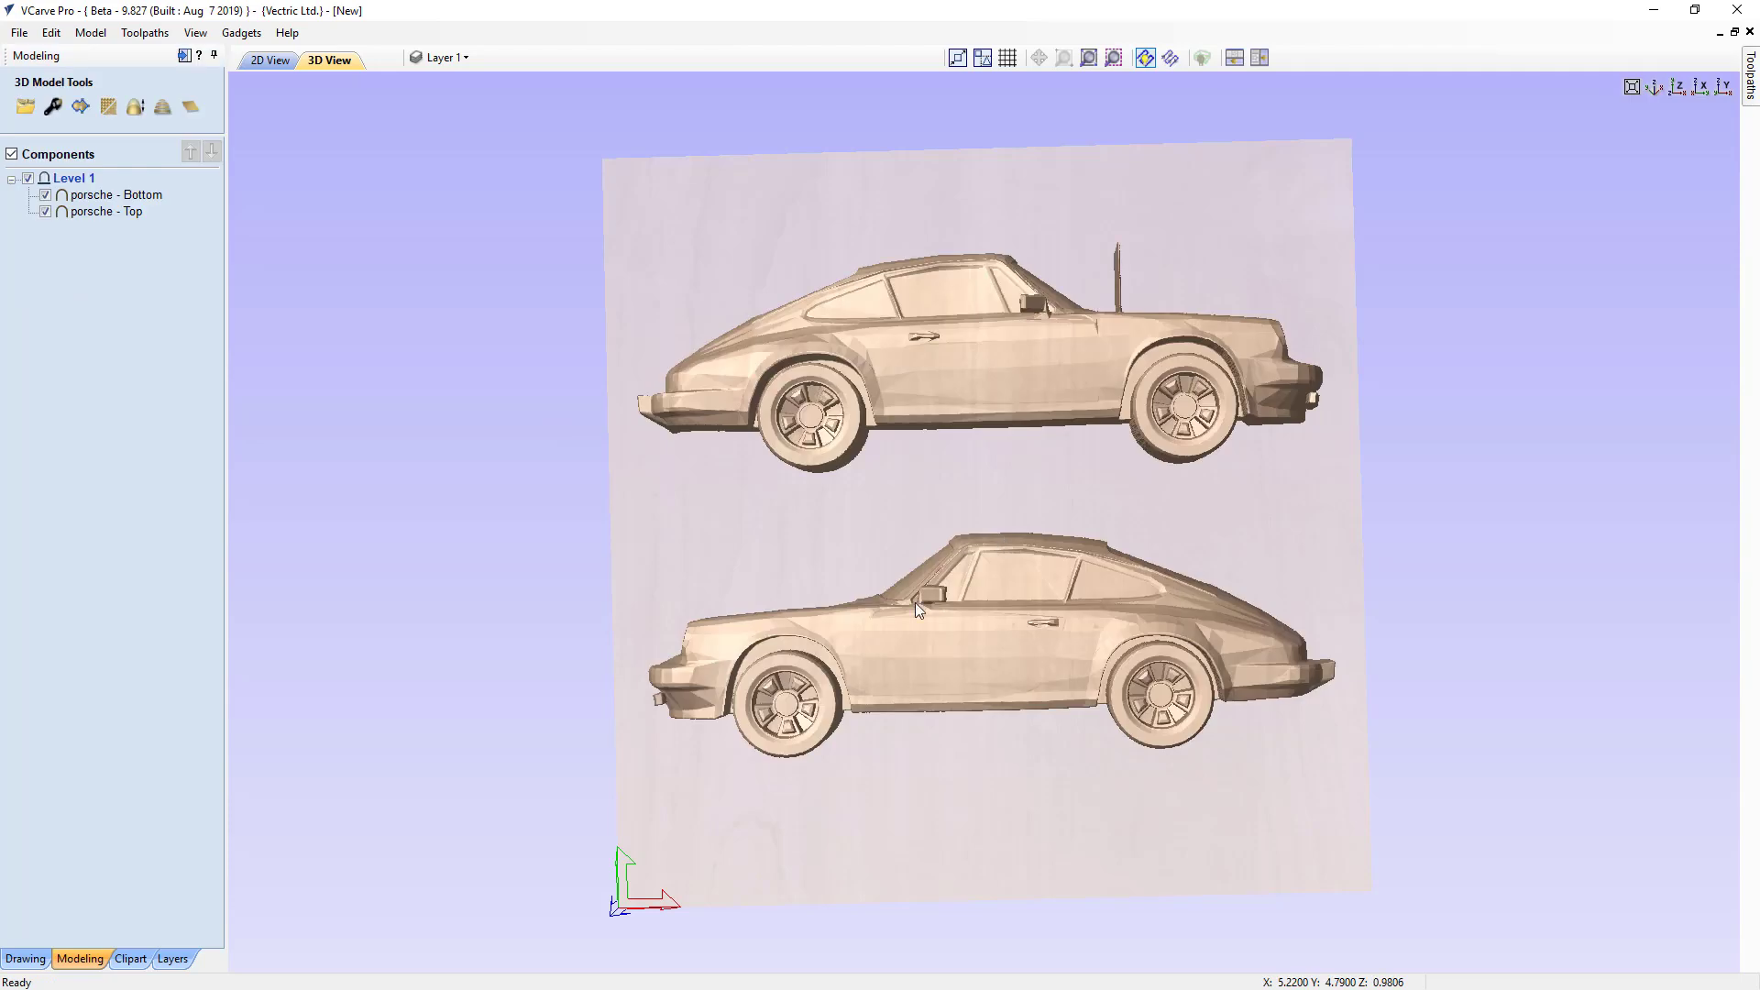
Delete both car halves from the job and look straight down on the empty material
{"action": "left_click_drag", "start_coordinate": [547, 636], "coordinate": [759, 509]}
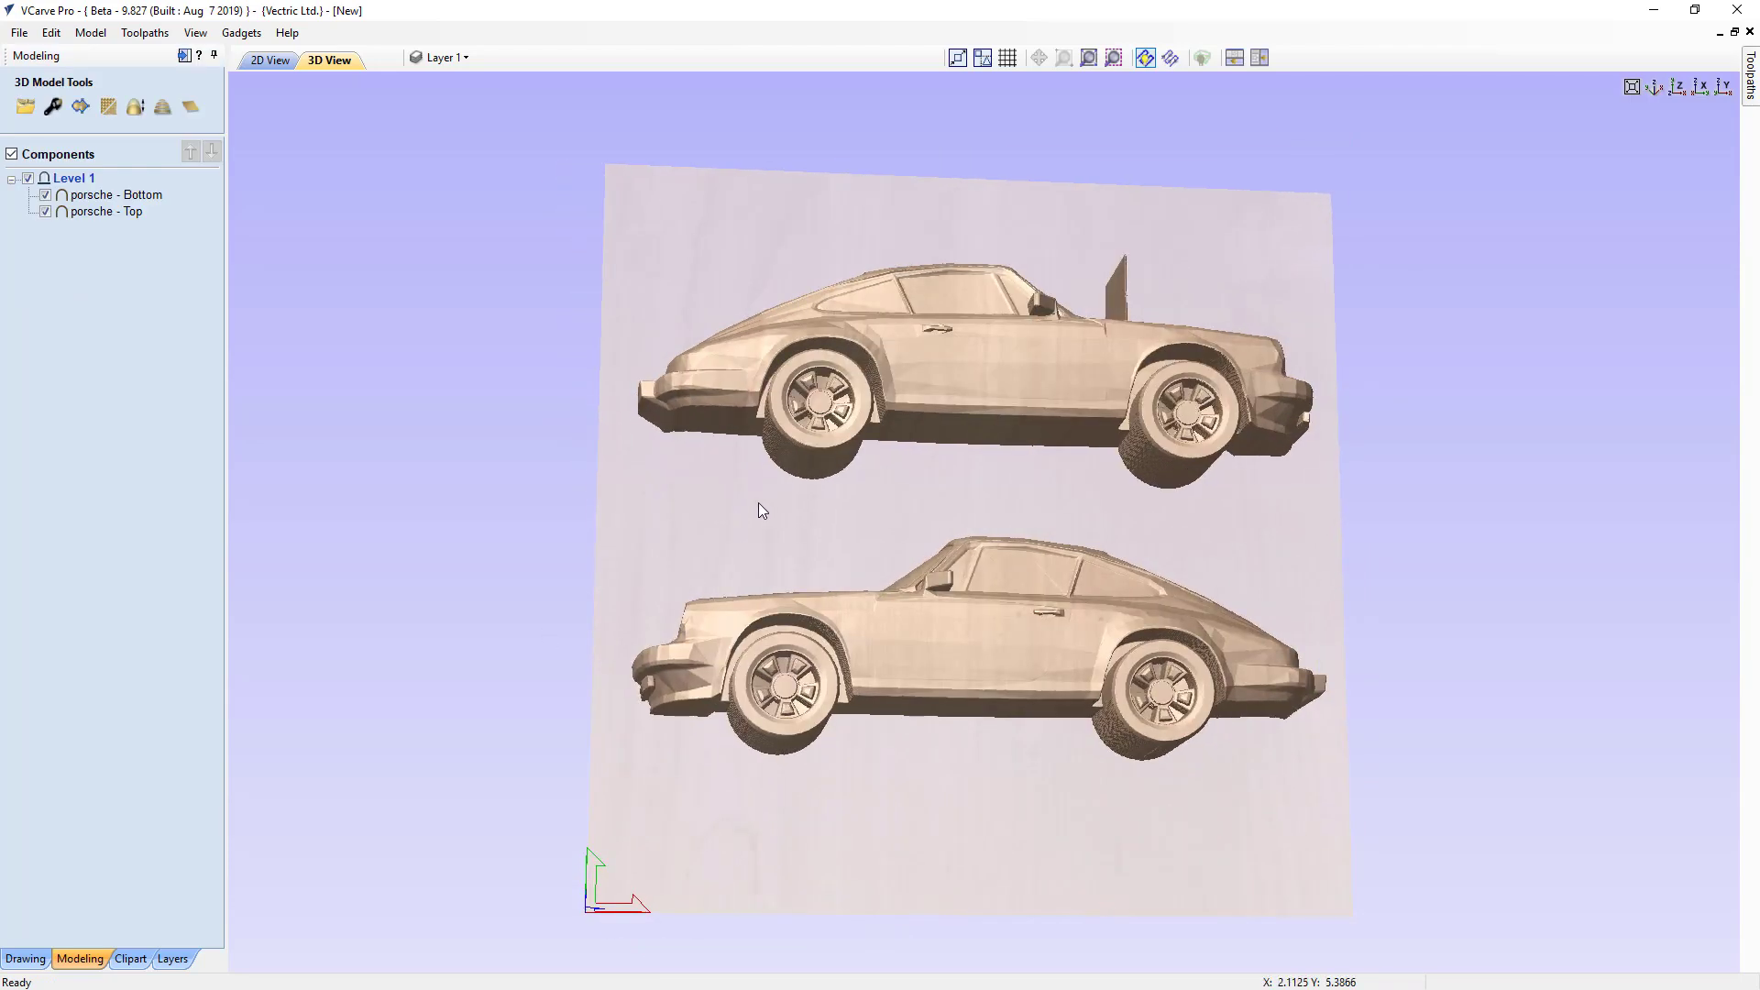
{"action": "left_click", "coordinate": [837, 322]}
{"action": "key", "text": "Delete"}
{"action": "left_click", "coordinate": [889, 614]}
{"action": "key", "text": "Delete"}
{"action": "left_click", "coordinate": [1677, 88]}
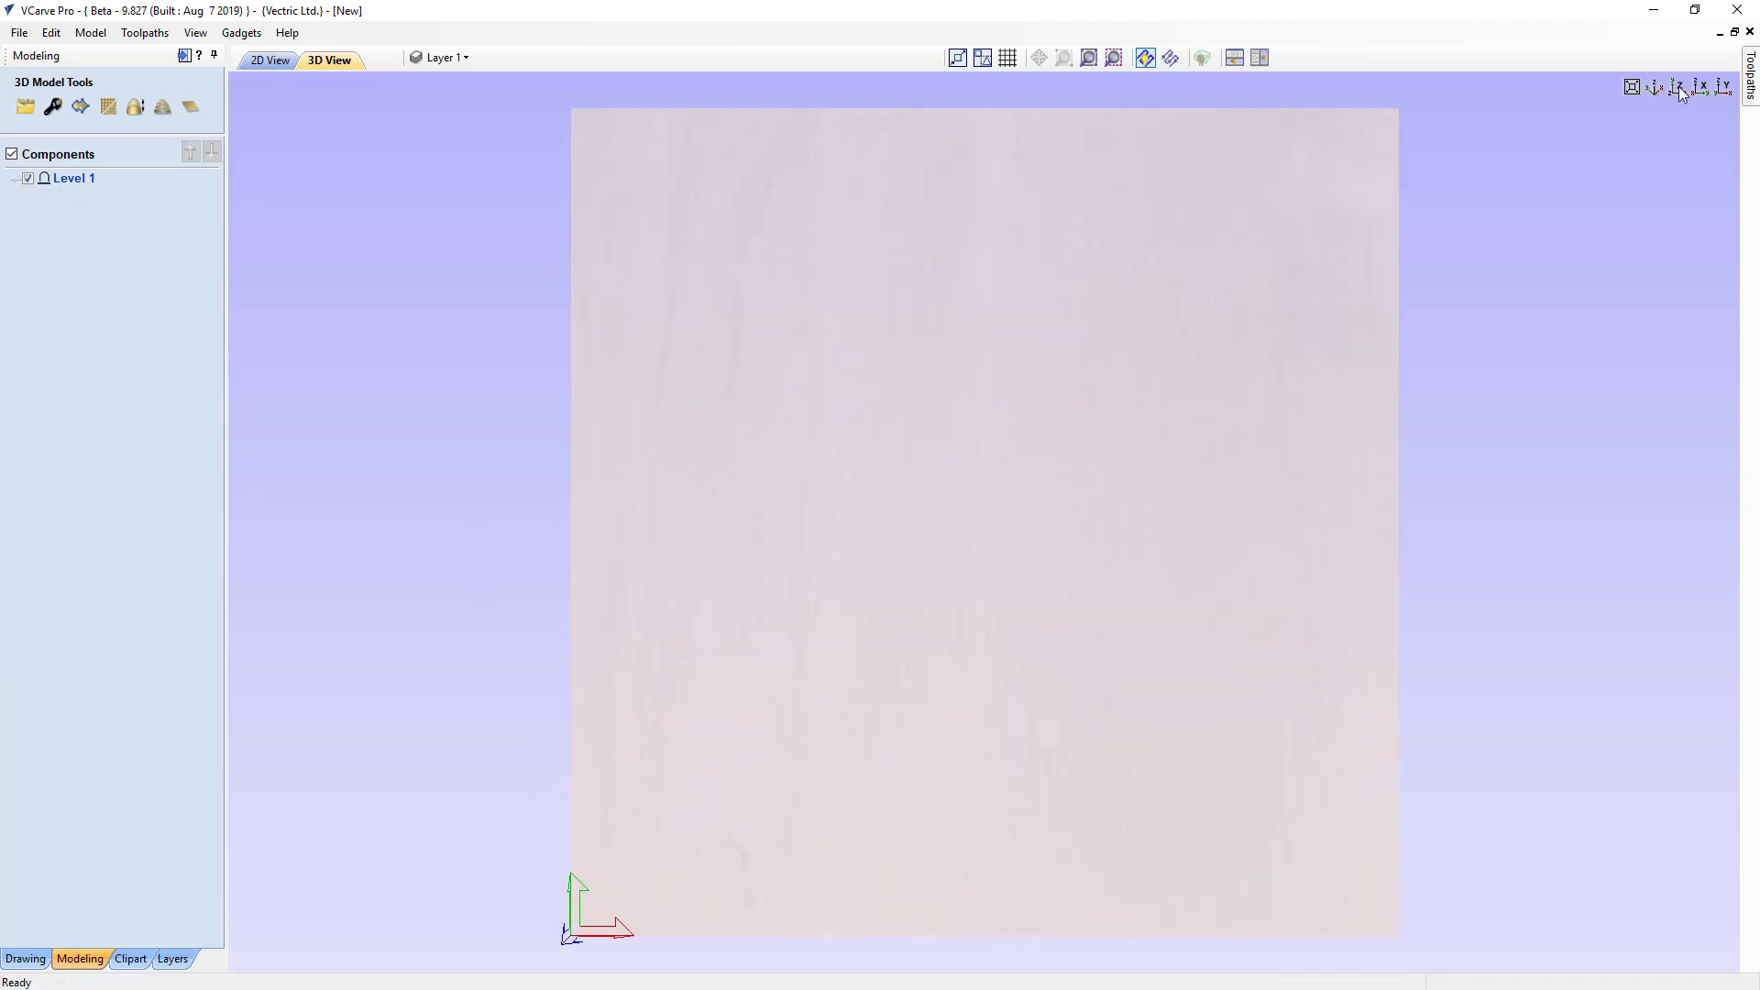
{"action": "left_click", "coordinate": [1258, 57]}
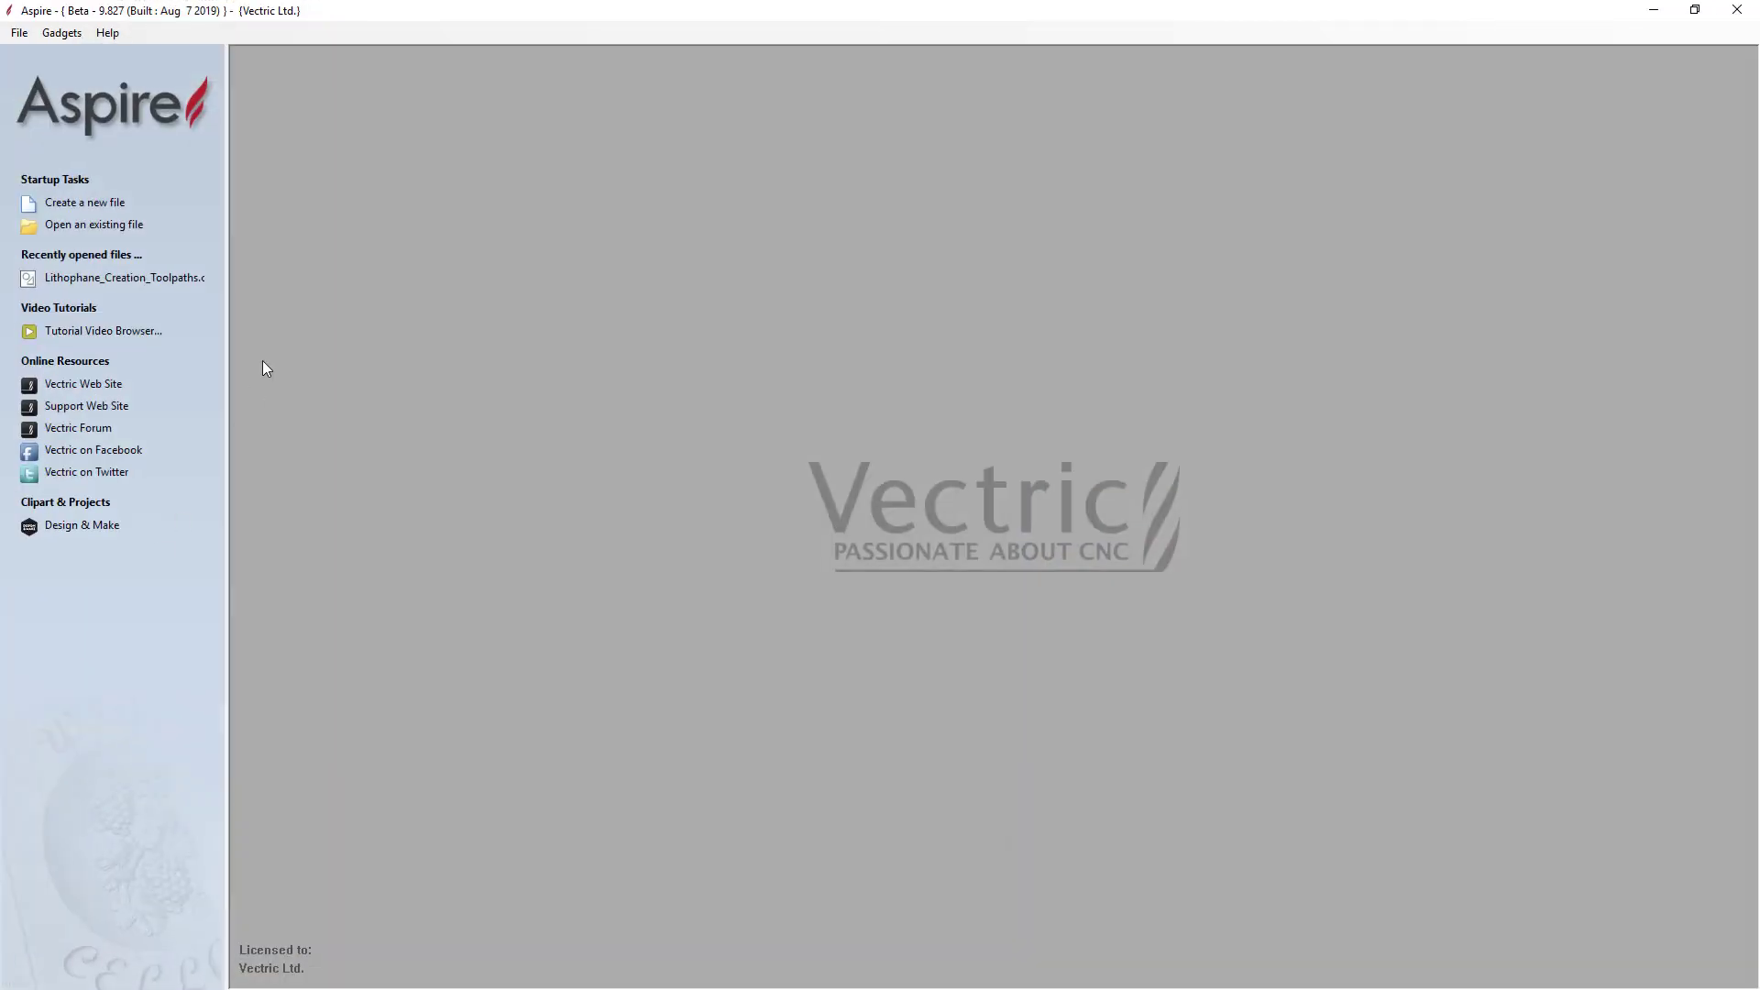
Switch to Aspire, create a single-sided 10 x 10 inch job 1 inch thick, and show the 2D and 3D views side by side
{"action": "left_click", "coordinate": [110, 213]}
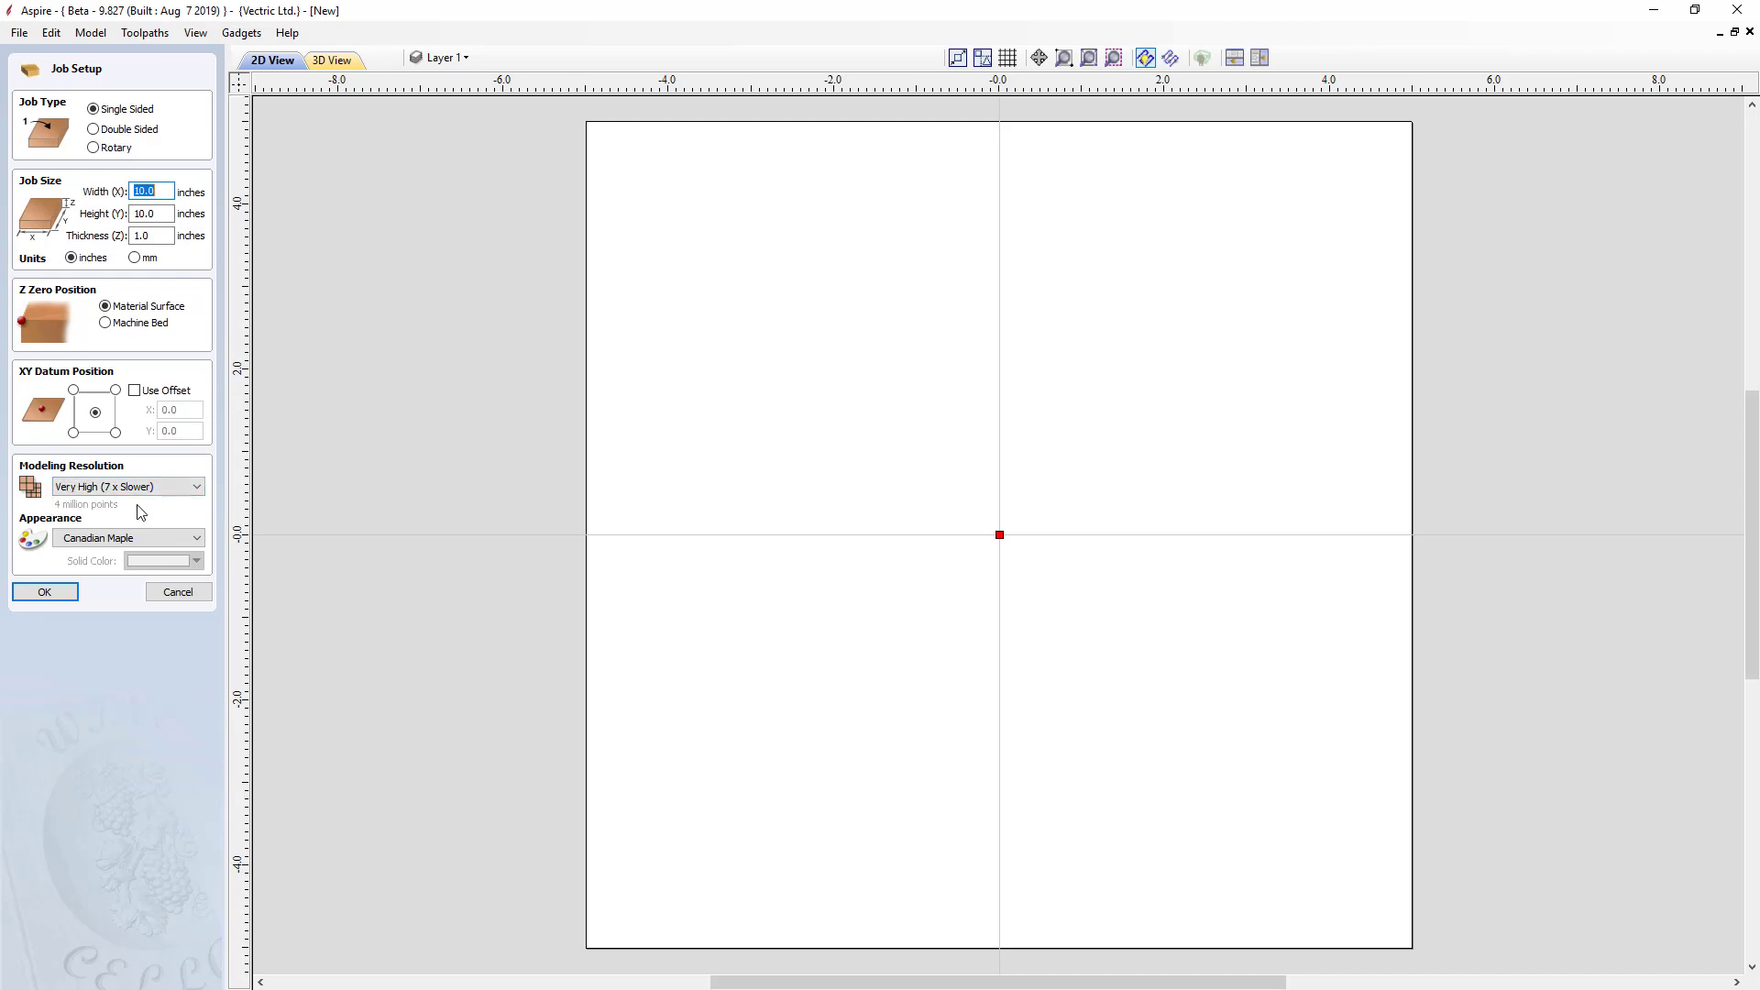
{"action": "left_click", "coordinate": [65, 596]}
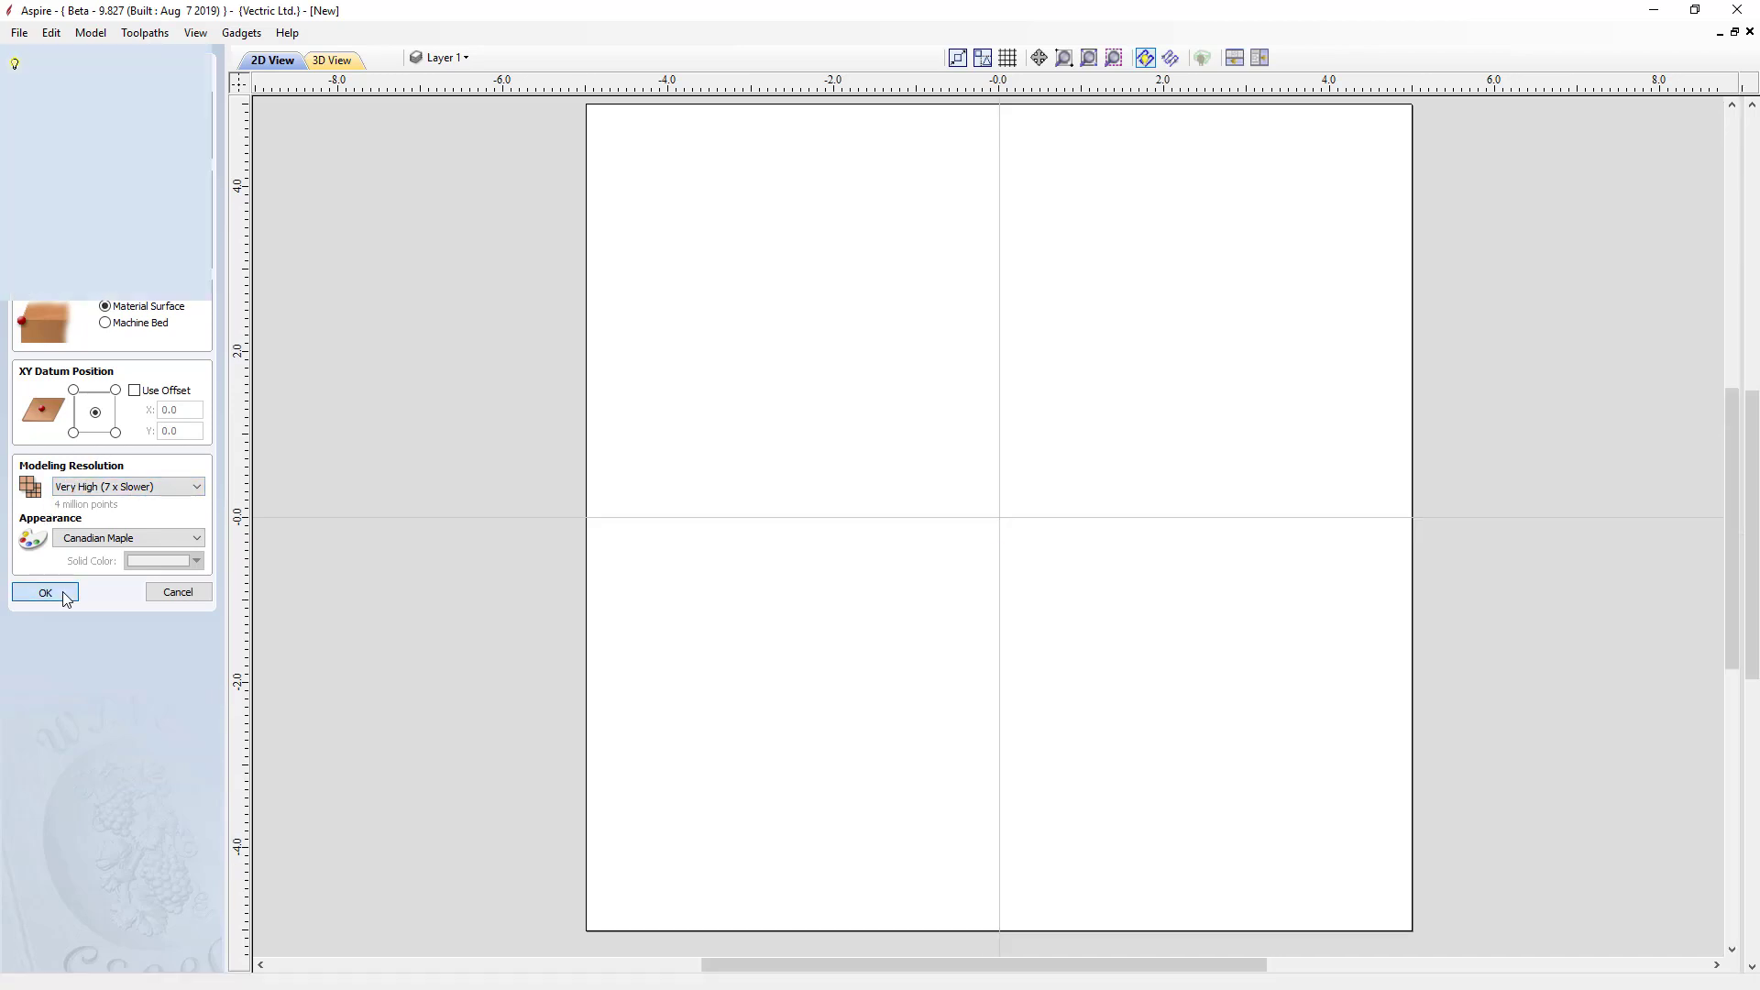
{"action": "left_click", "coordinate": [1261, 58]}
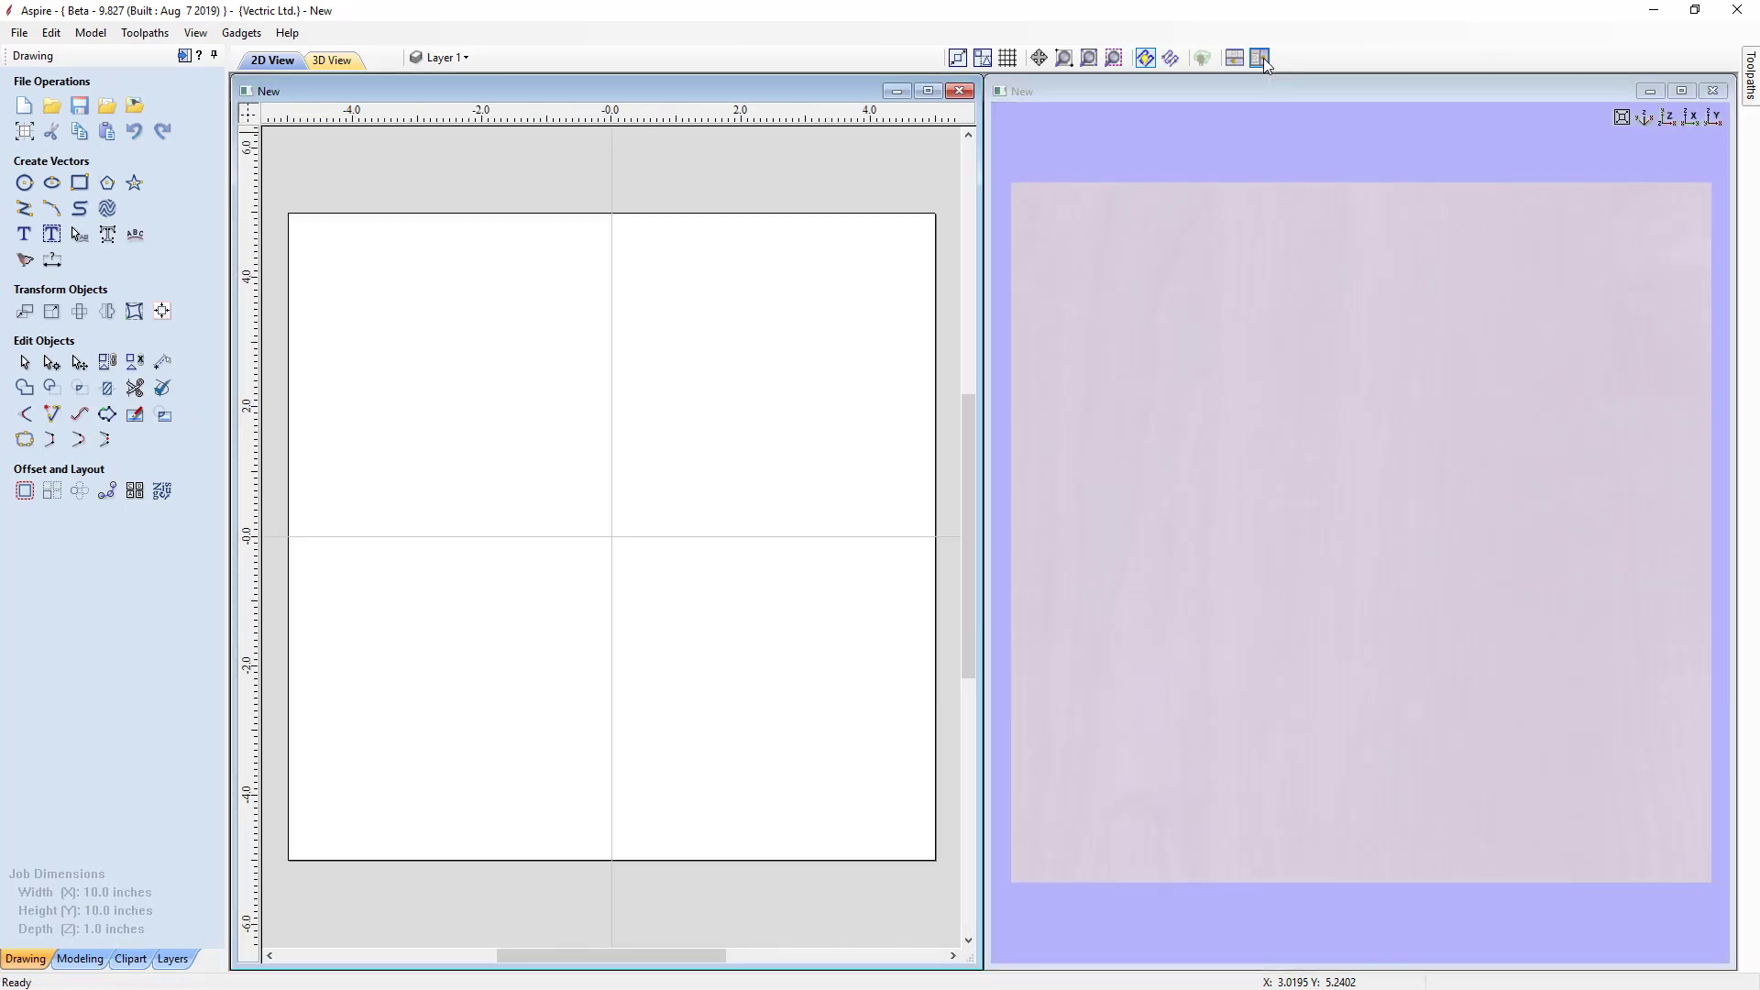
Import the 3D model file Fleur2.crv3d from the Importing_and_Exporting_3D_Data_FILES folder as a component
{"action": "left_click", "coordinate": [79, 959]}
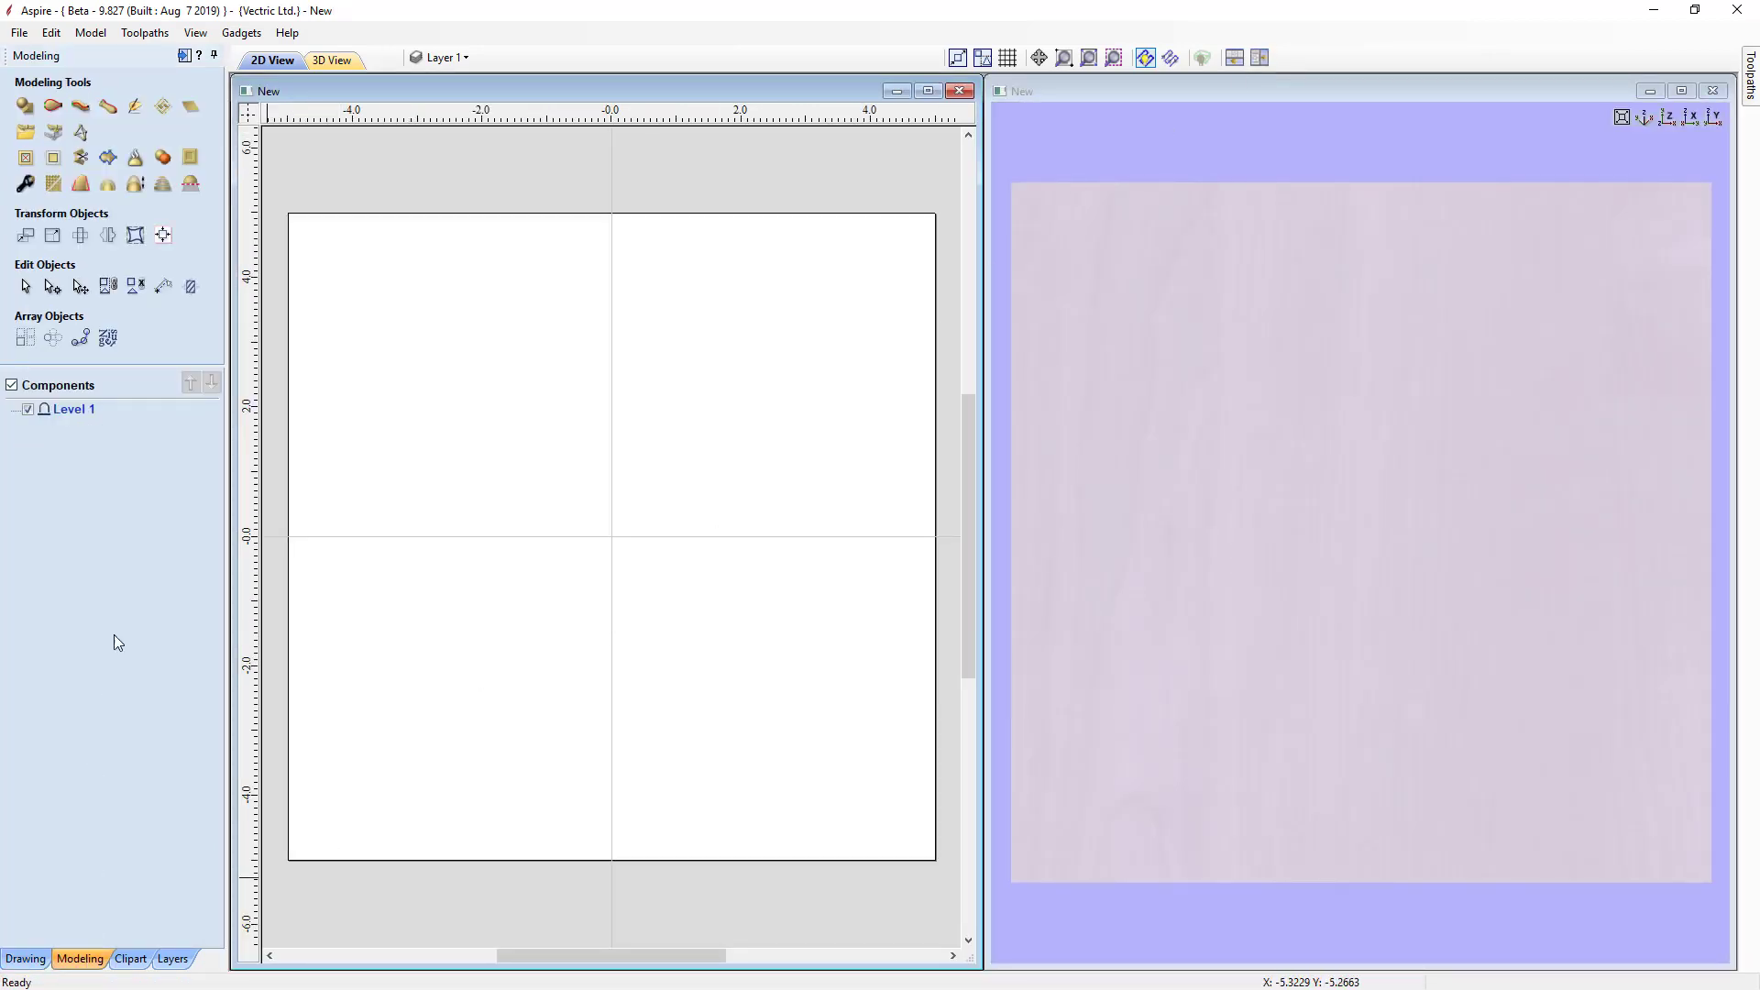
{"action": "left_click", "coordinate": [27, 144]}
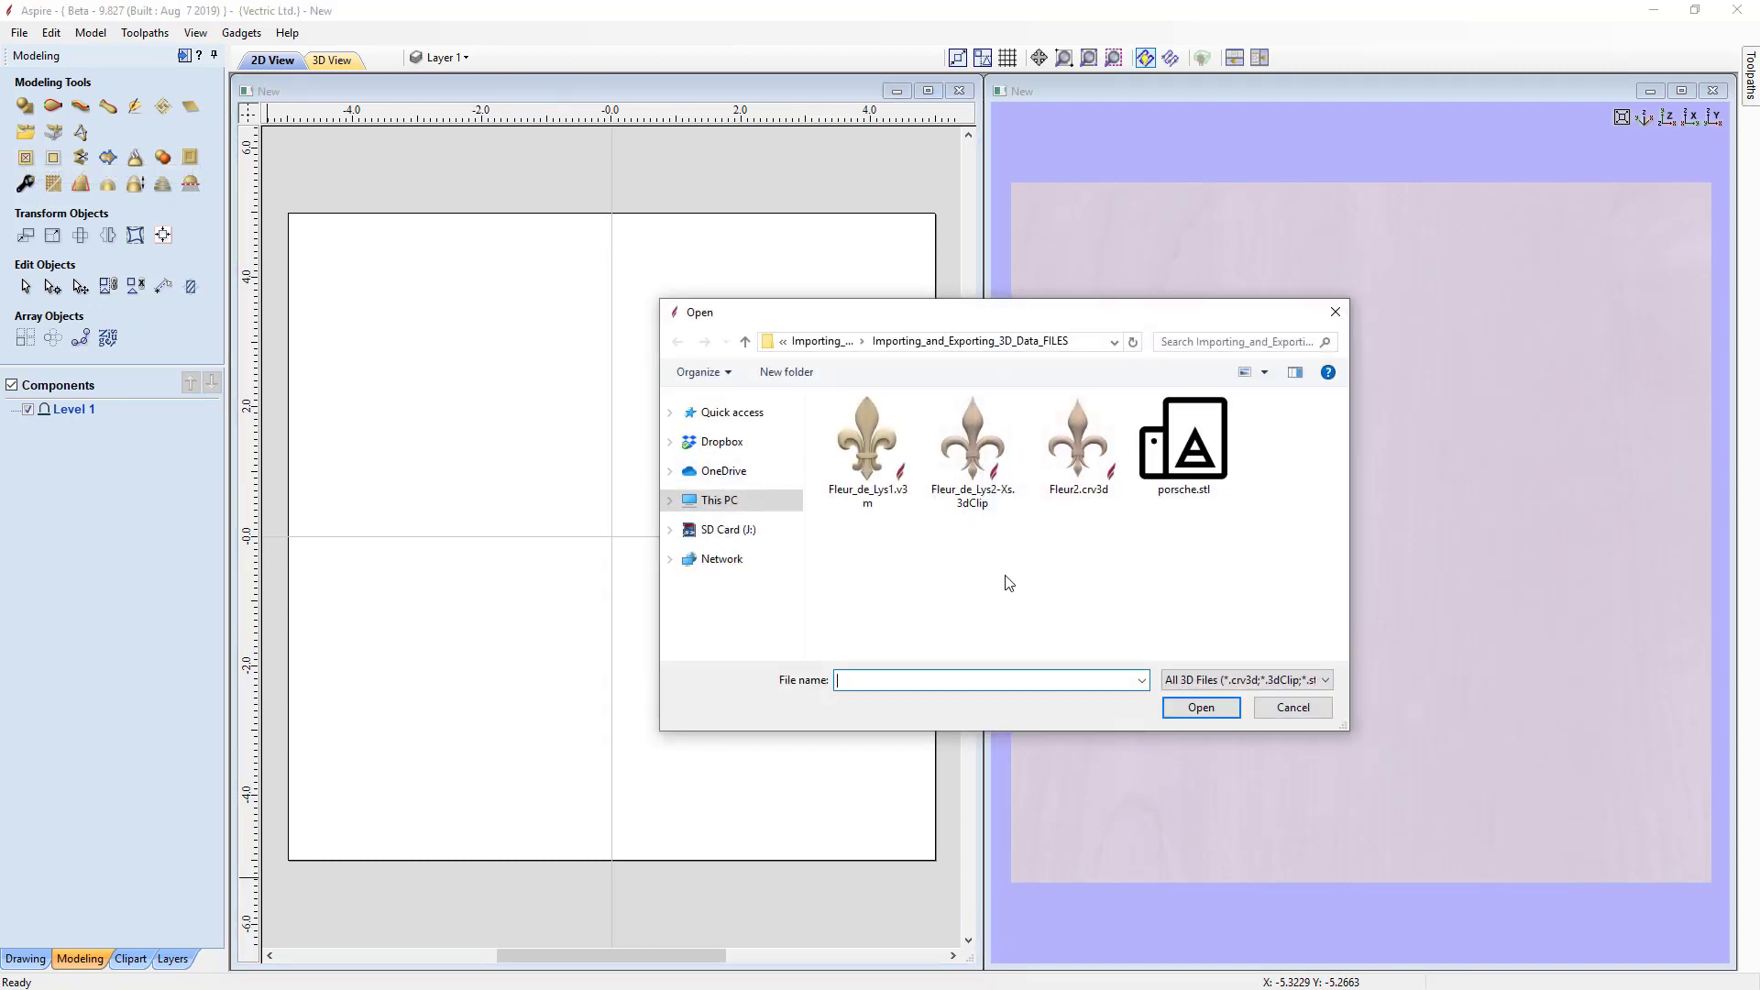
{"action": "left_click", "coordinate": [889, 493]}
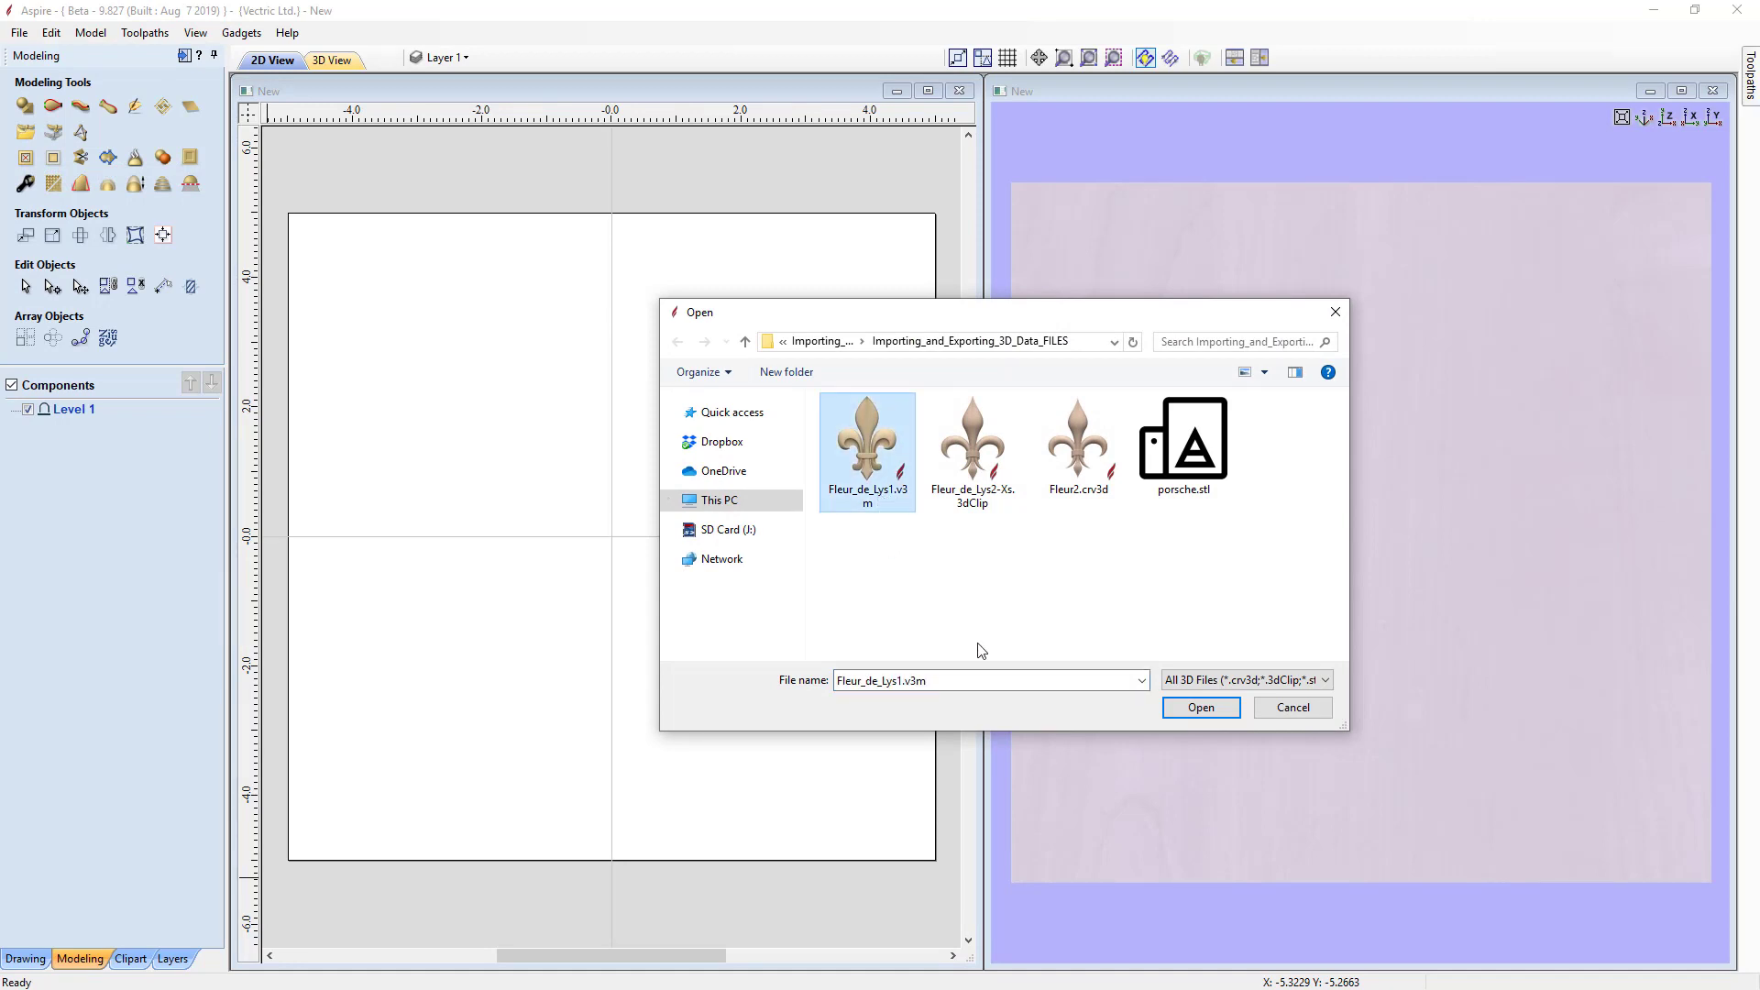
{"action": "left_click", "coordinate": [1198, 500]}
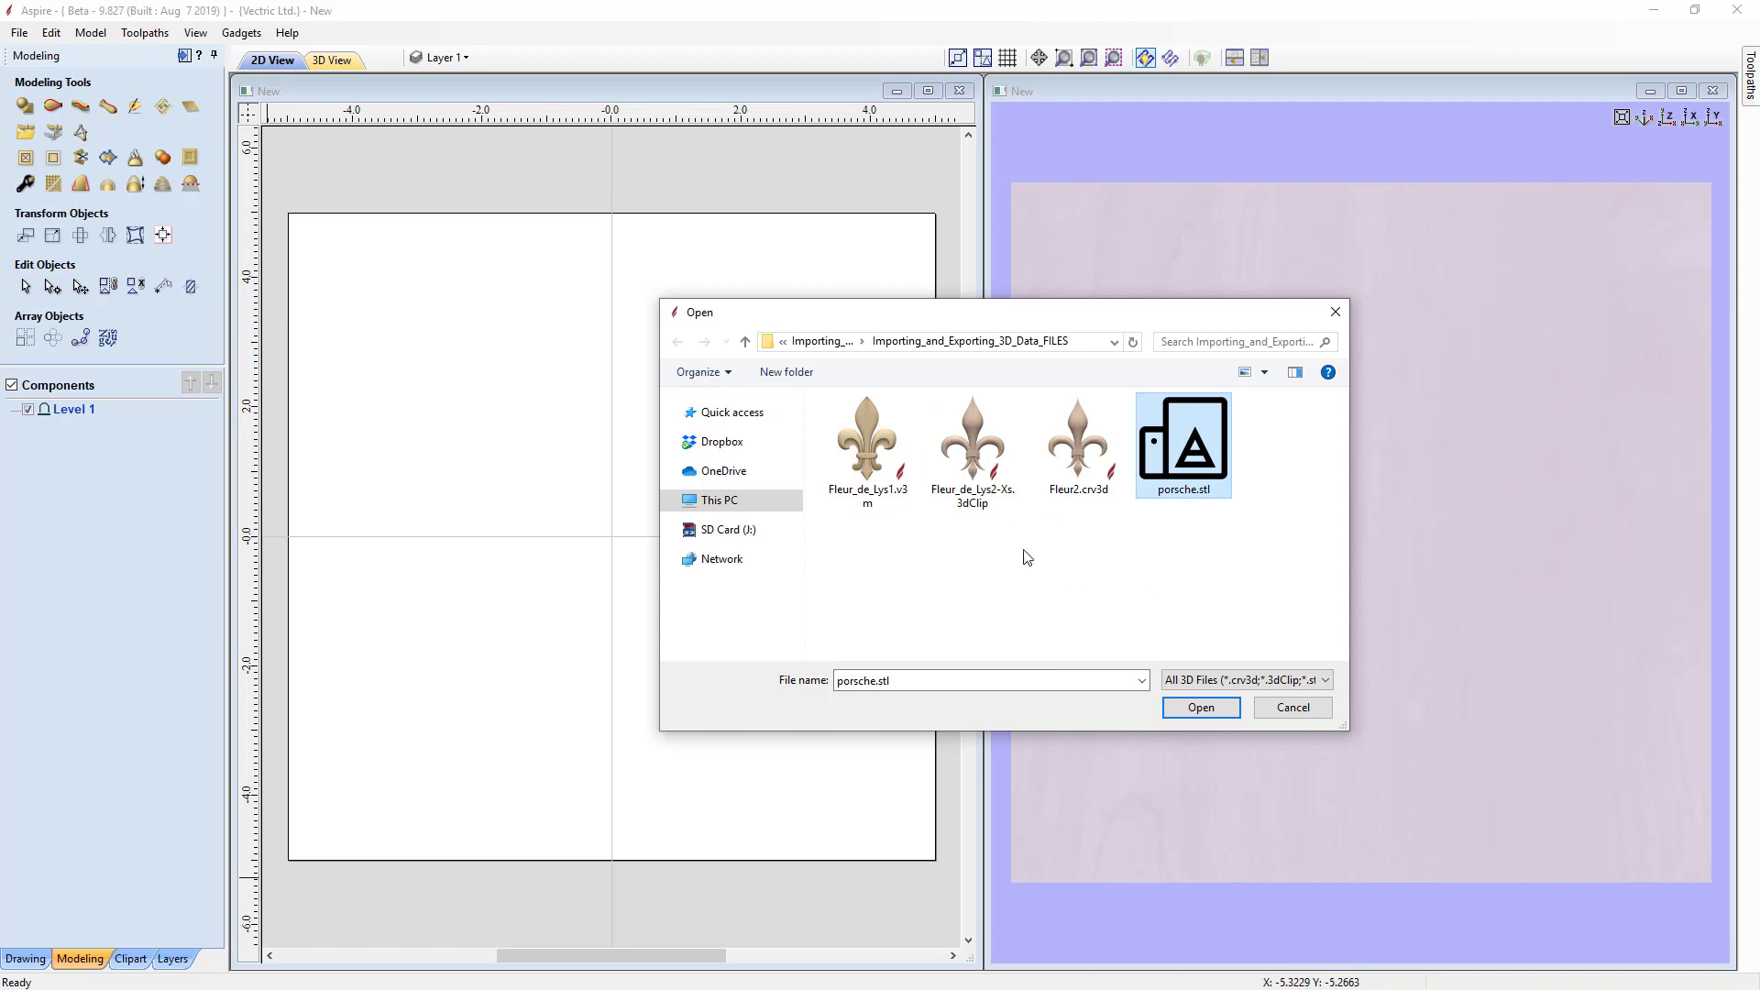
{"action": "left_click", "coordinate": [978, 518]}
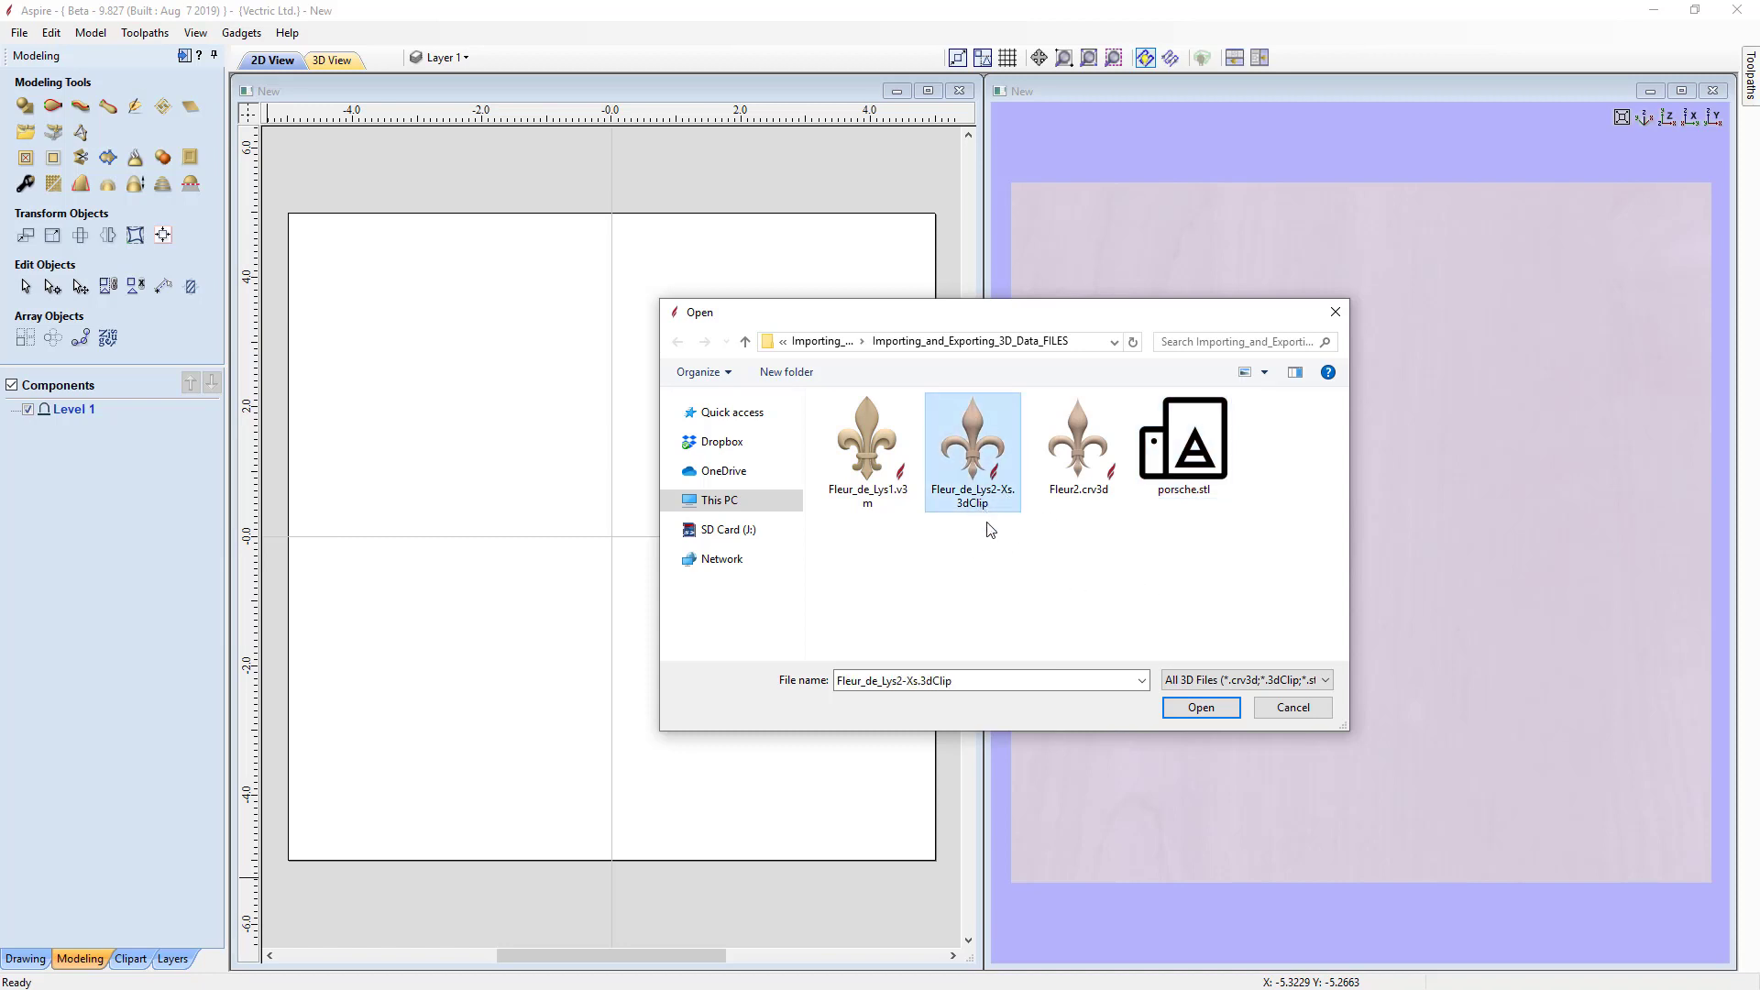
{"action": "left_click", "coordinate": [1091, 503]}
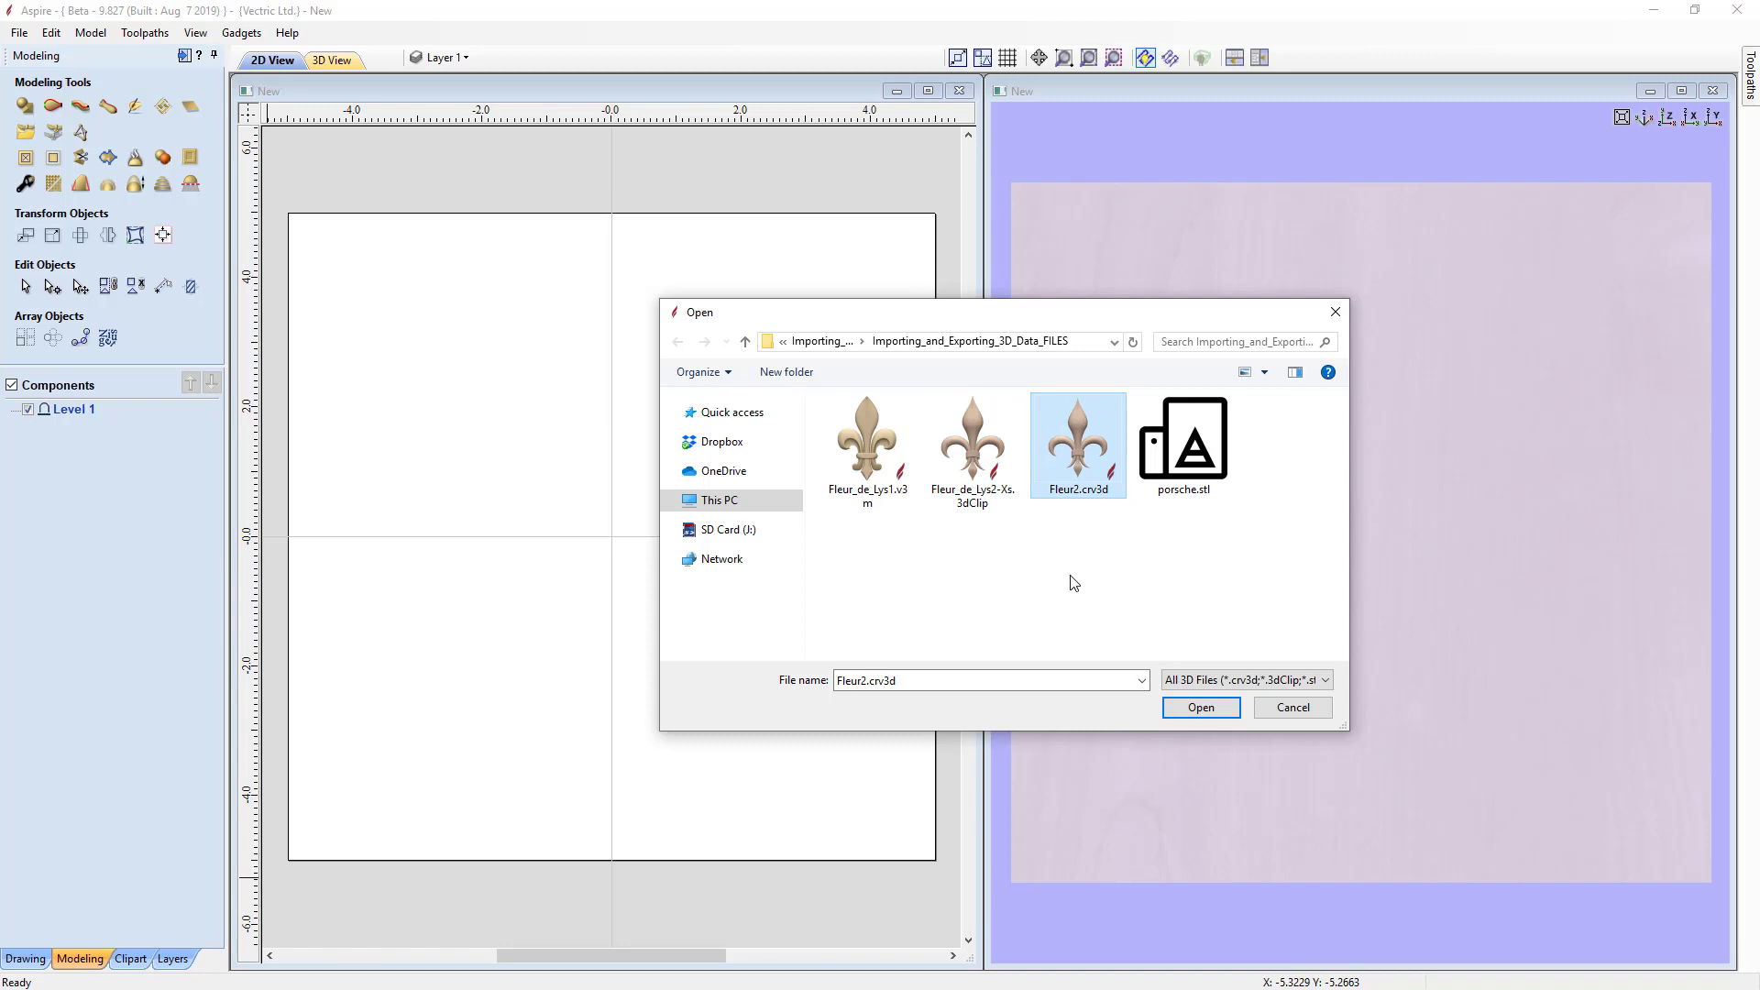
{"action": "left_click", "coordinate": [975, 504]}
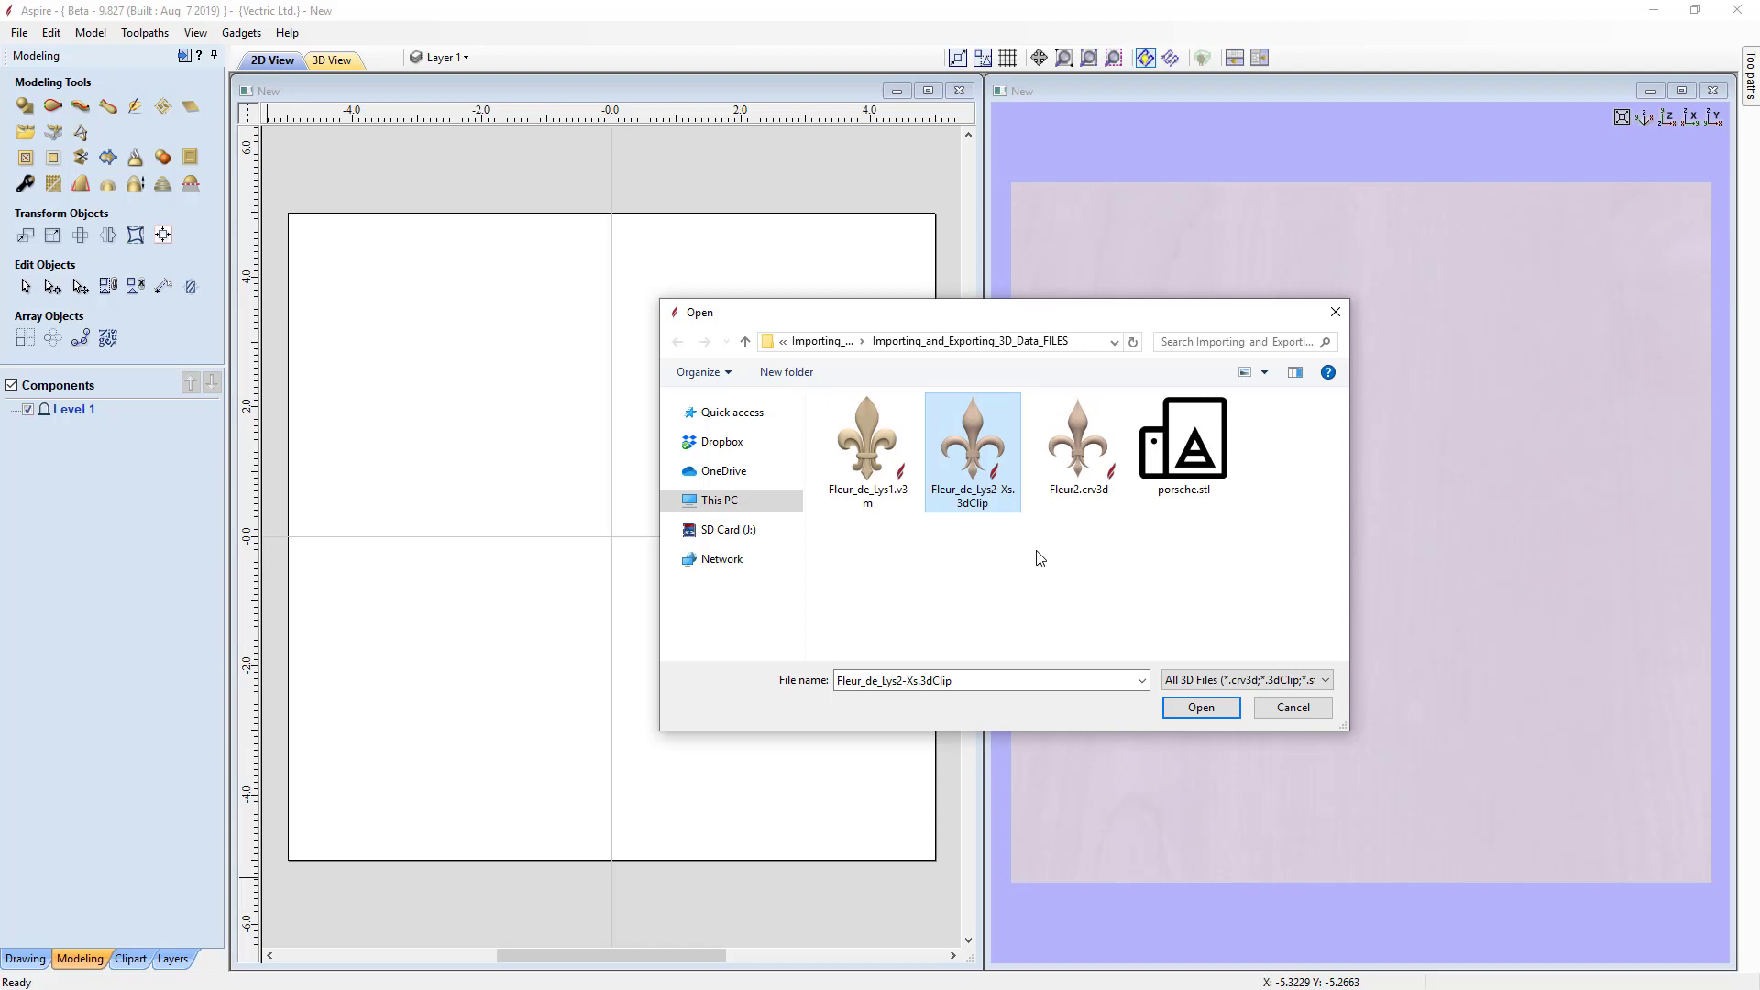
{"action": "left_click", "coordinate": [1084, 468]}
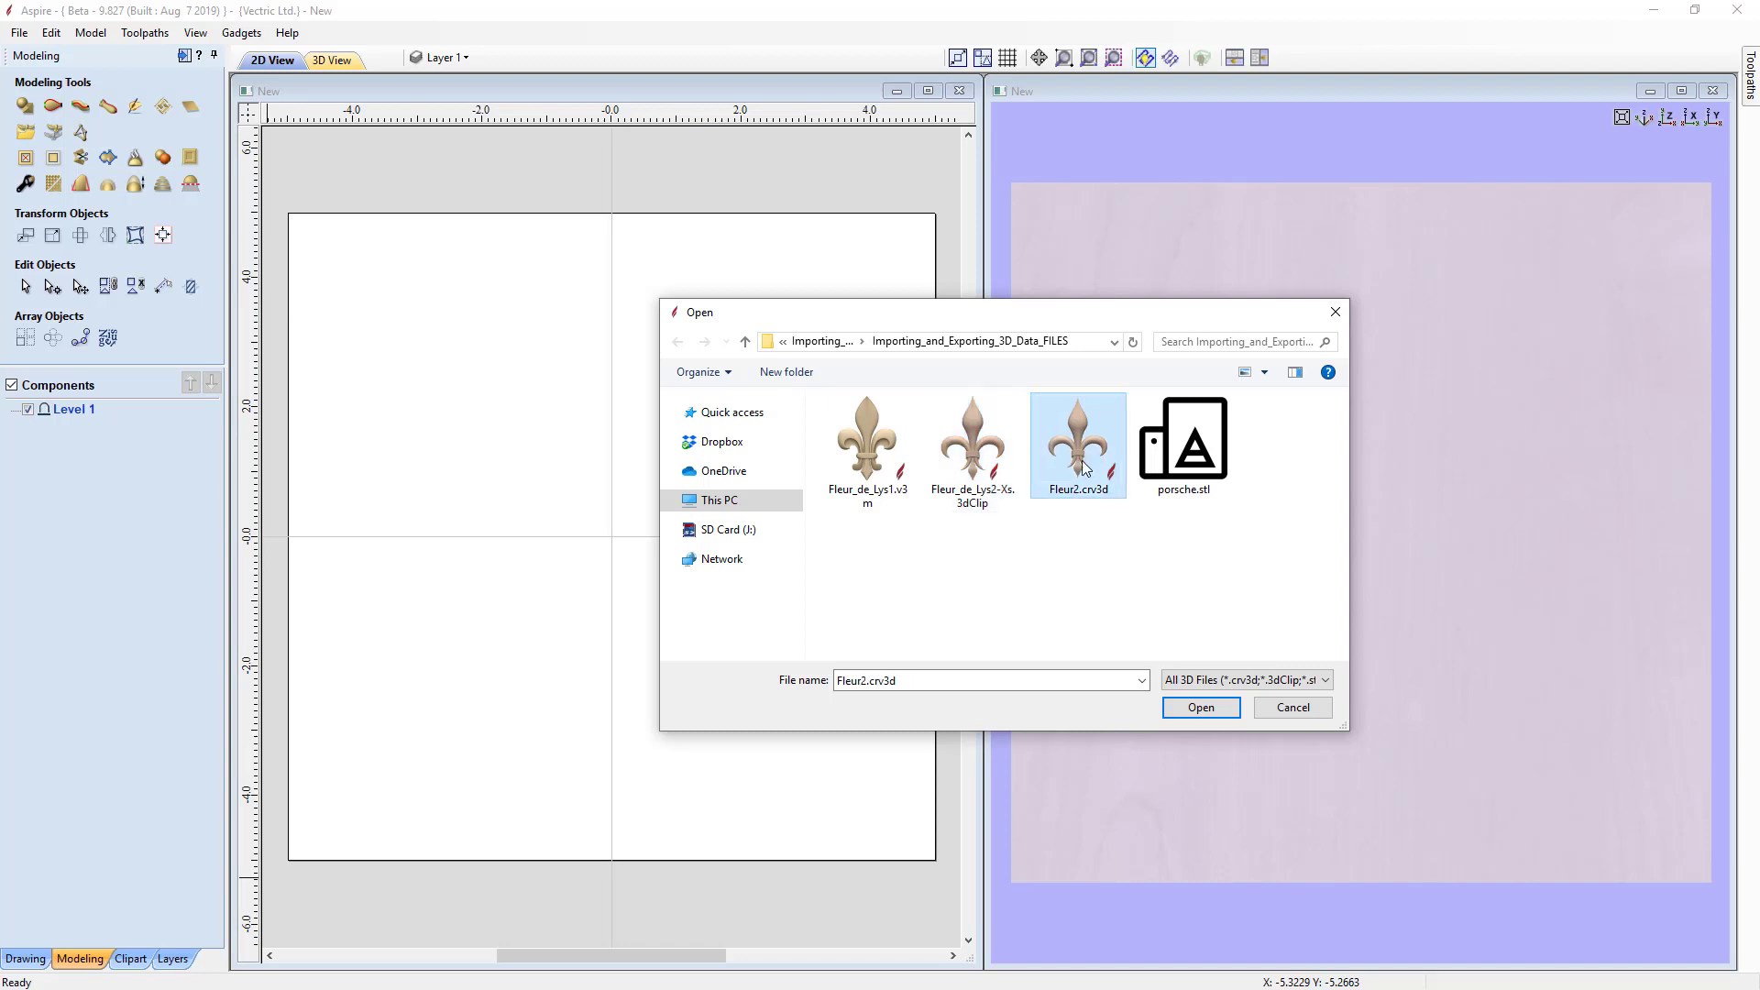
{"action": "left_click", "coordinate": [1202, 714]}
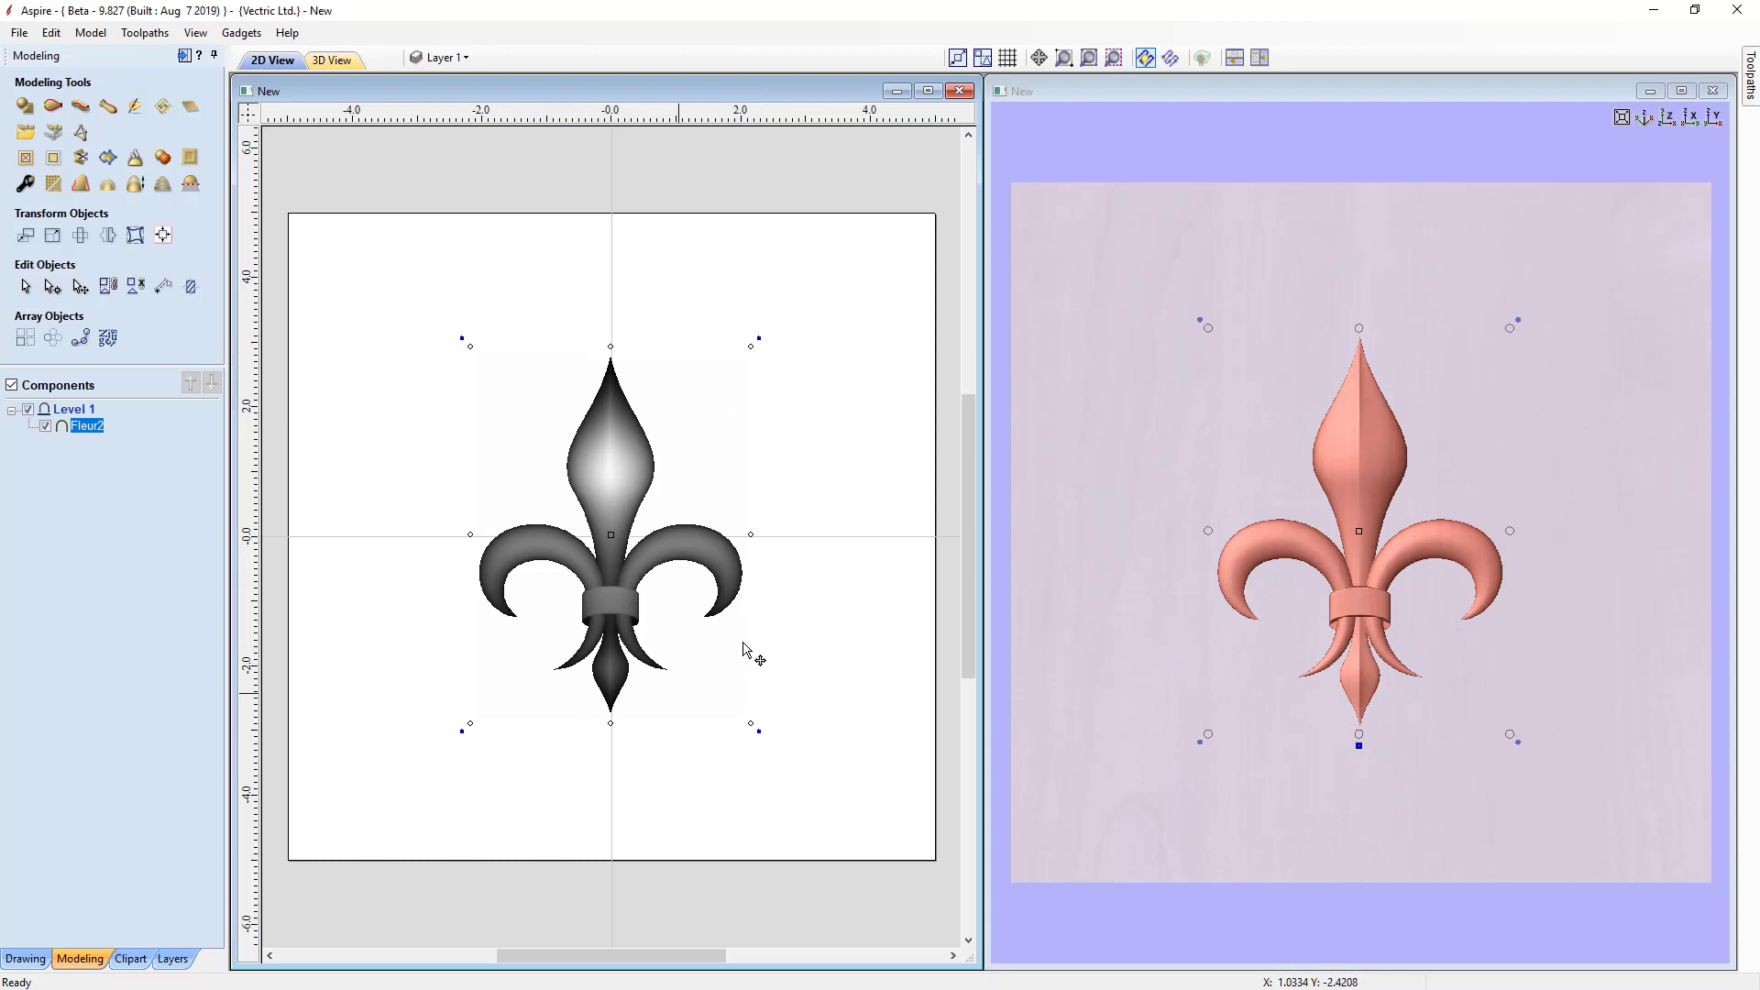
Inspect the Fleur2 component in 3D and move it about 2.5 inches to the left of the job centre
{"action": "left_click", "coordinate": [839, 707]}
{"action": "left_click_drag", "start_coordinate": [1169, 738], "coordinate": [1175, 655]}
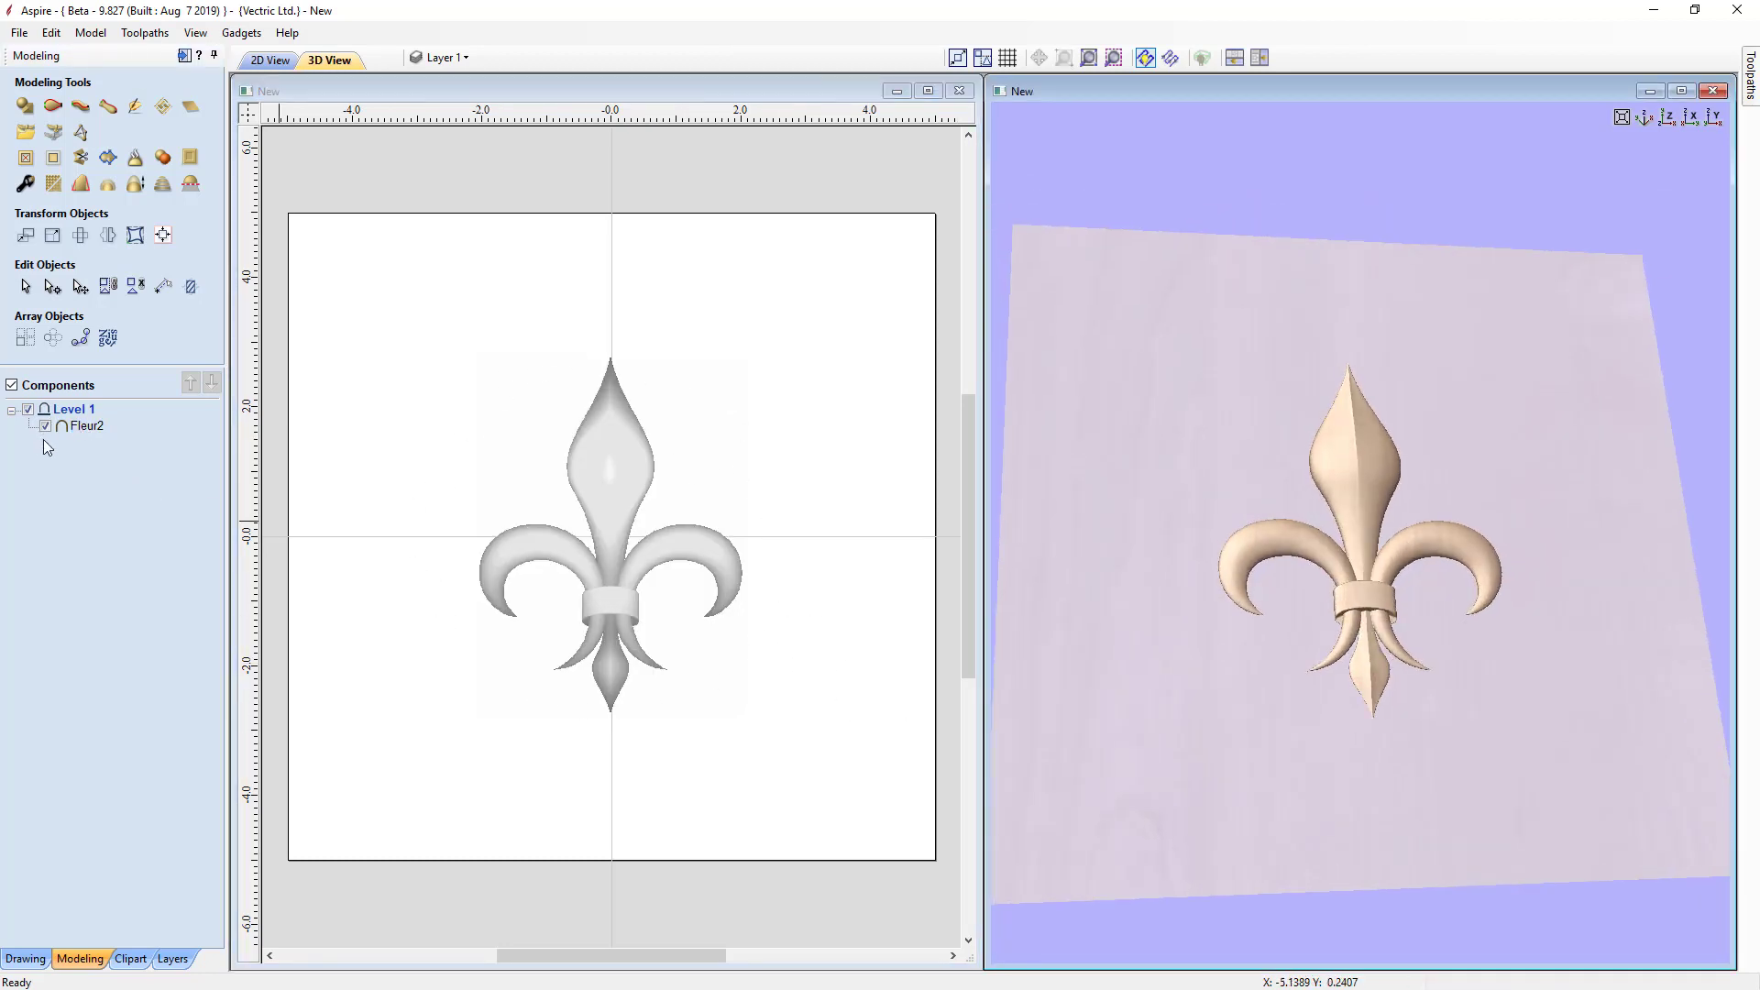
{"action": "left_click_drag", "start_coordinate": [1224, 563], "coordinate": [1542, 581]}
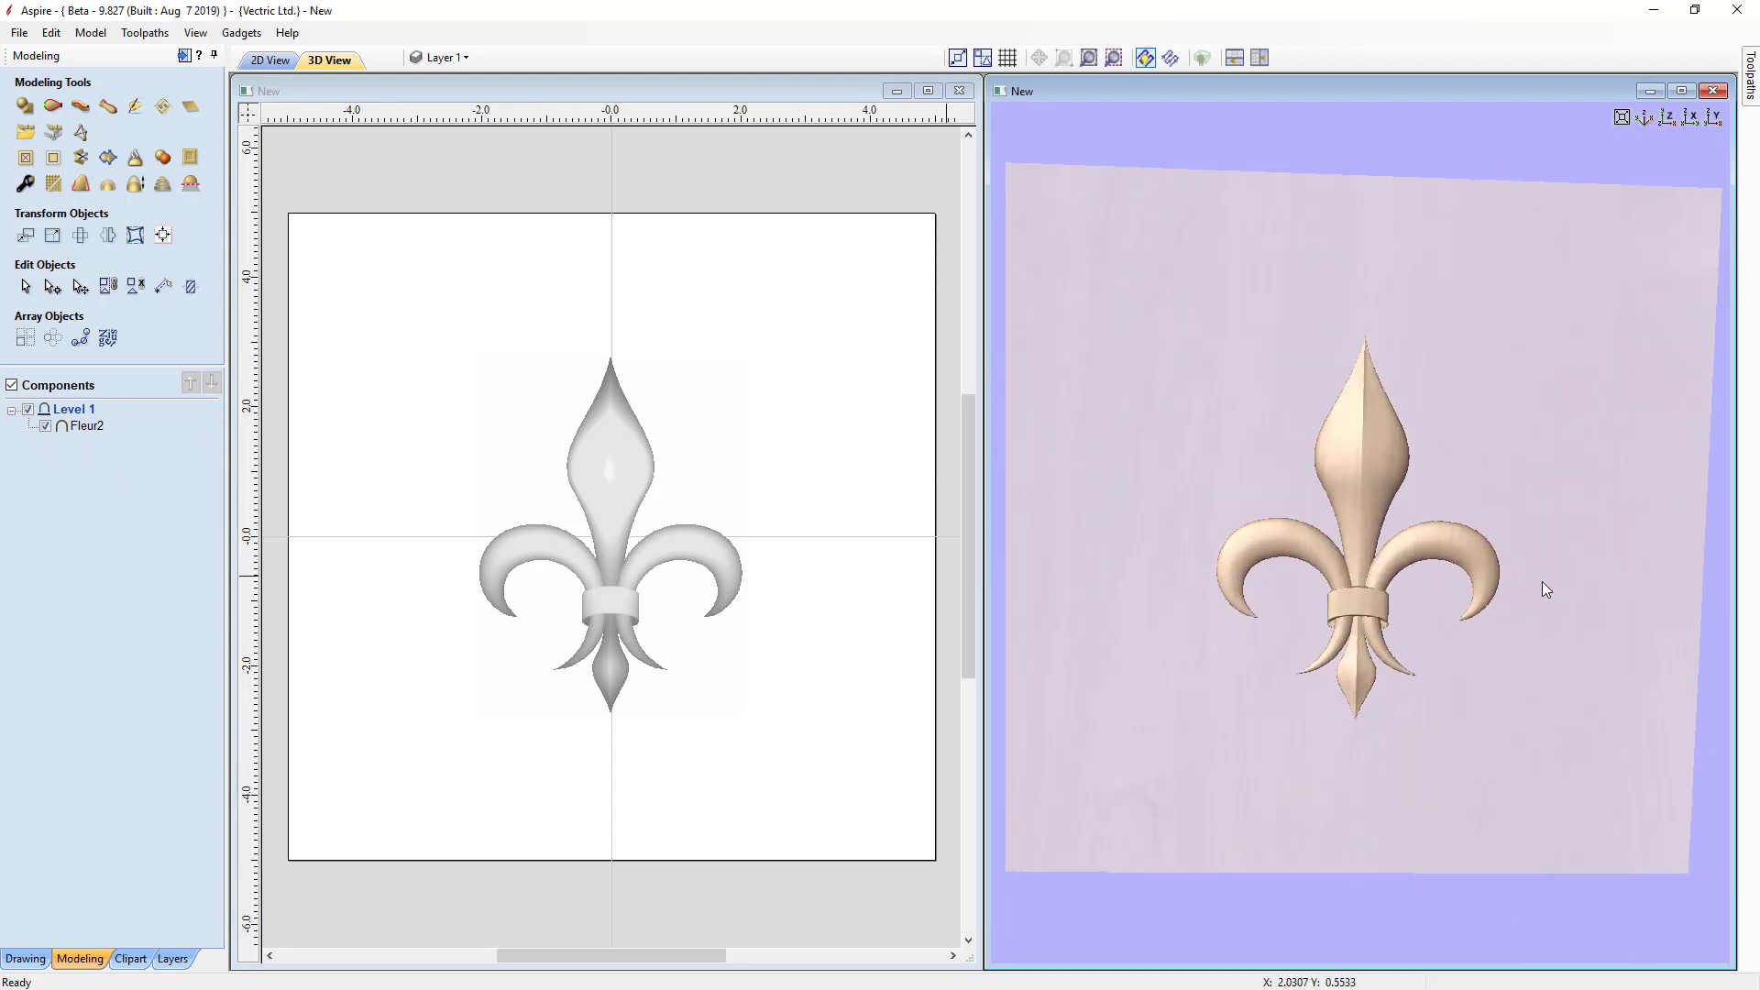
{"action": "left_click", "coordinate": [1668, 119]}
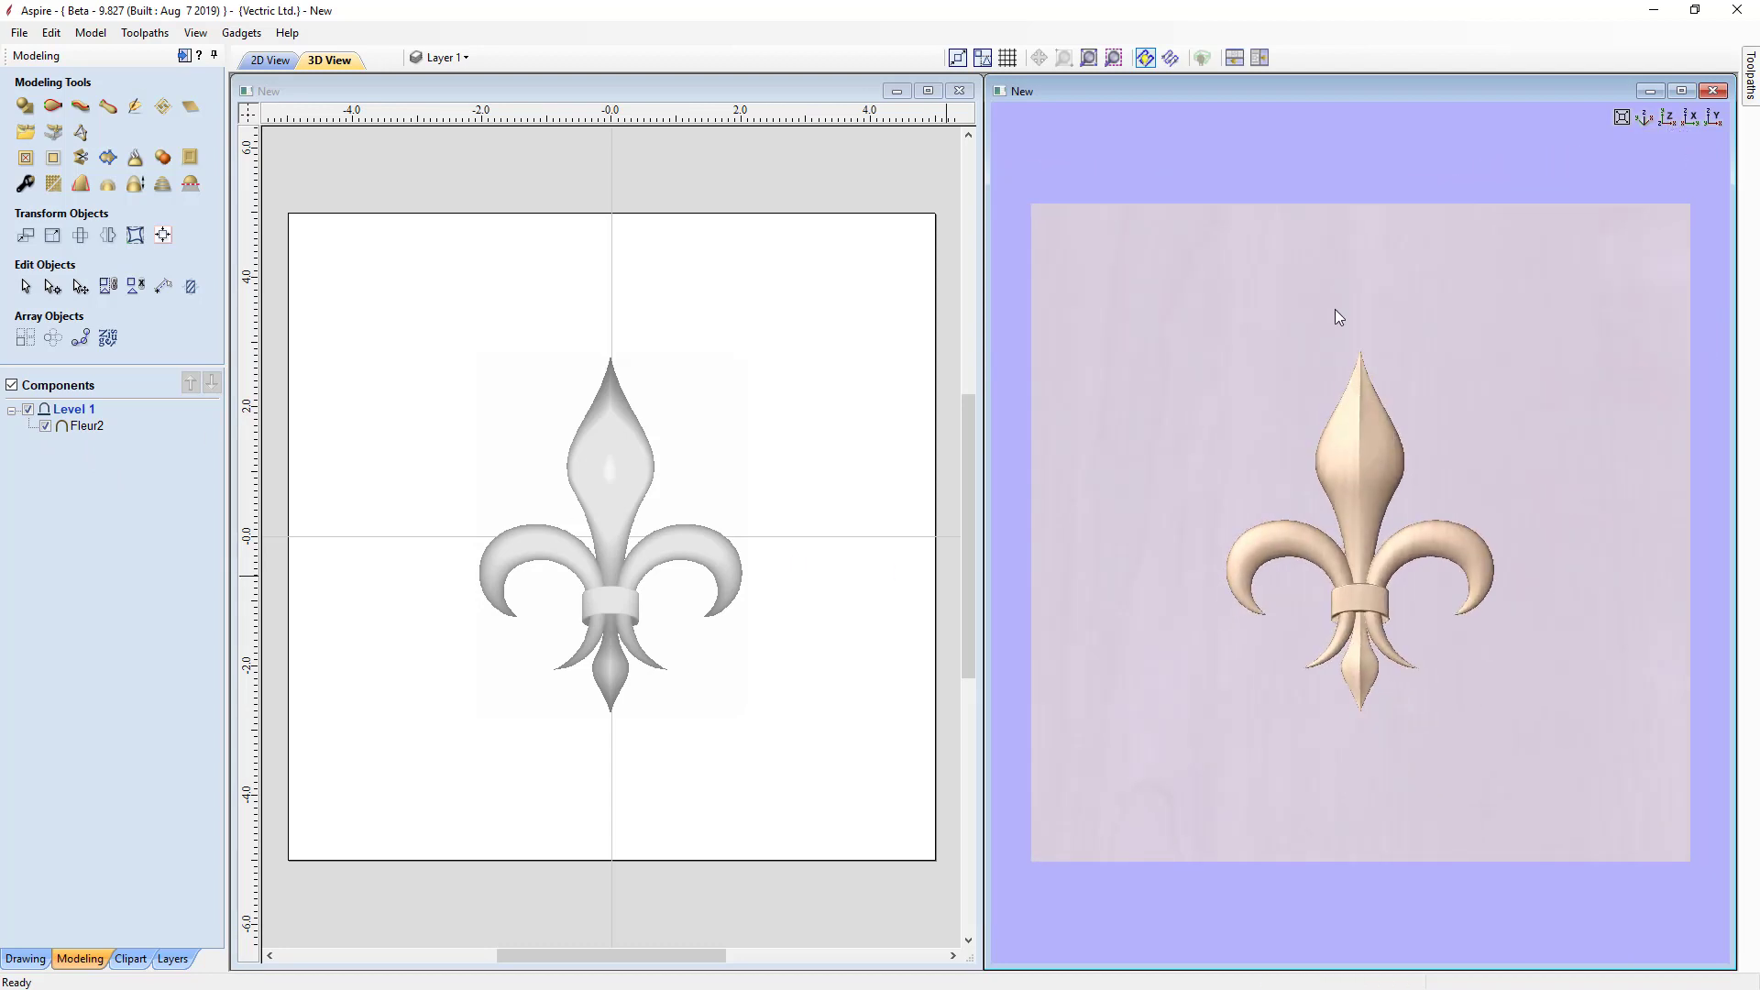
{"action": "left_click", "coordinate": [616, 566]}
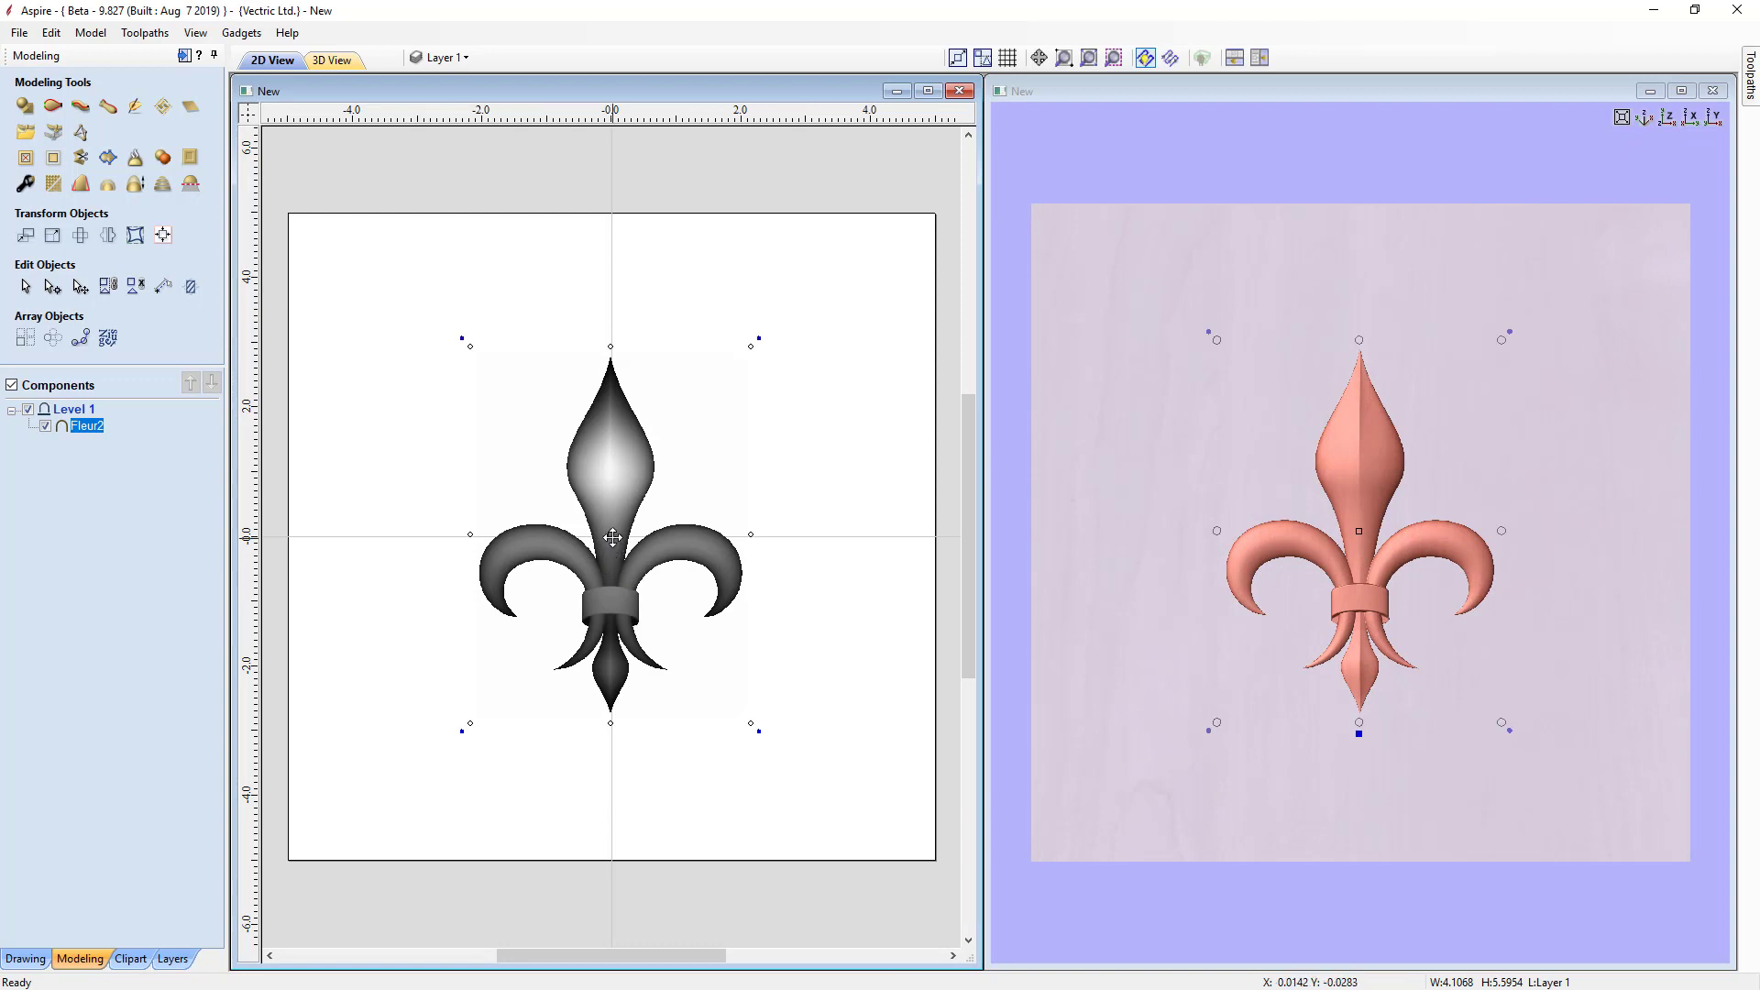
{"action": "left_click_drag", "start_coordinate": [612, 553], "coordinate": [448, 537]}
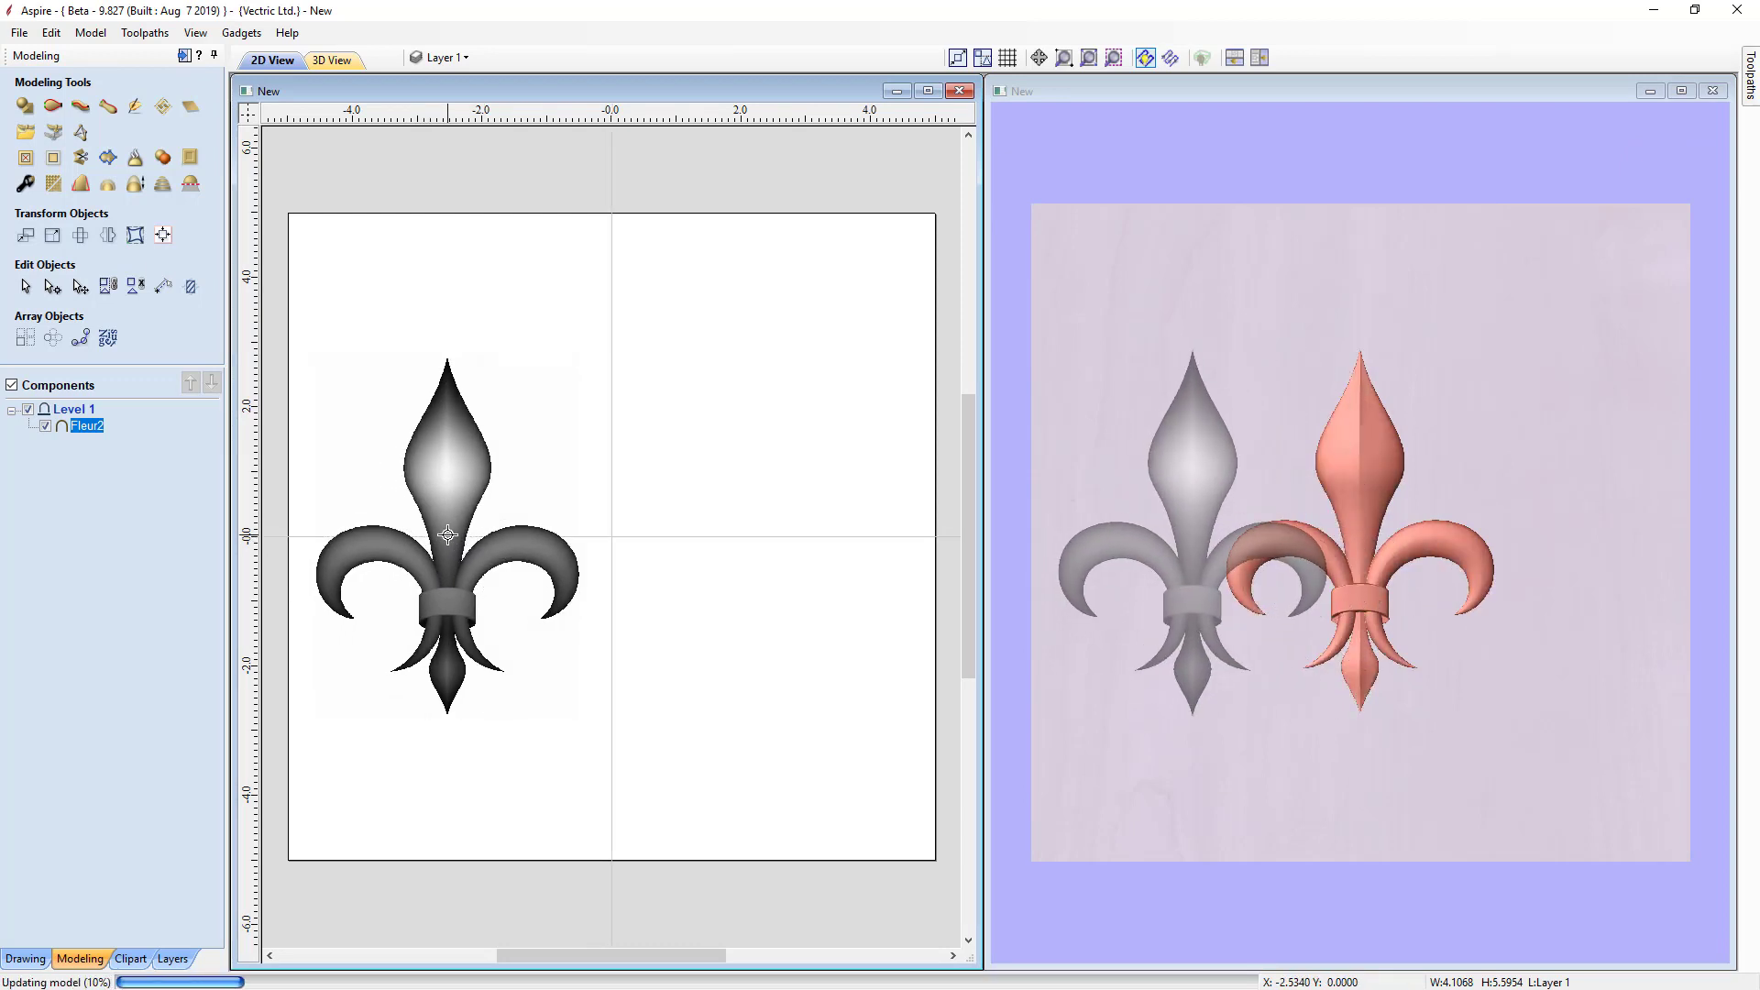
Import Fleur_de_Lys2-Xs.3dClip and move it to the right half of the material, beside Fleur2 without overlapping it
{"action": "left_click", "coordinate": [26, 131]}
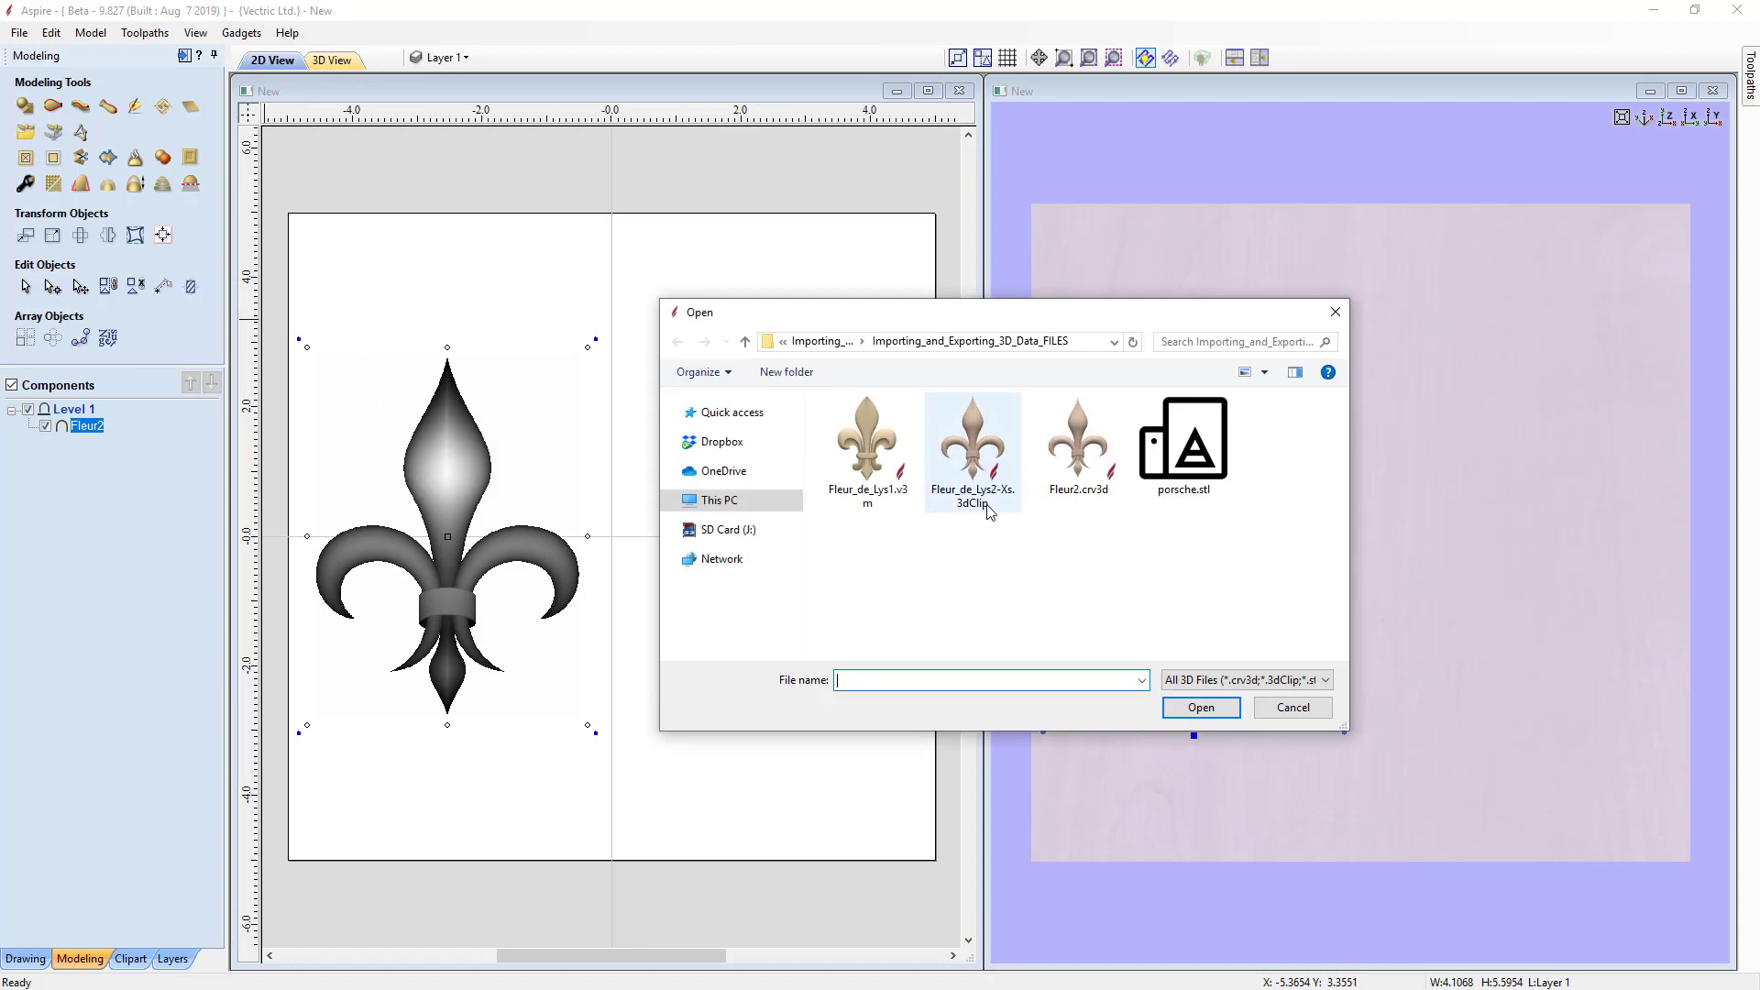
{"action": "left_click", "coordinate": [967, 458]}
{"action": "left_click", "coordinate": [1219, 707]}
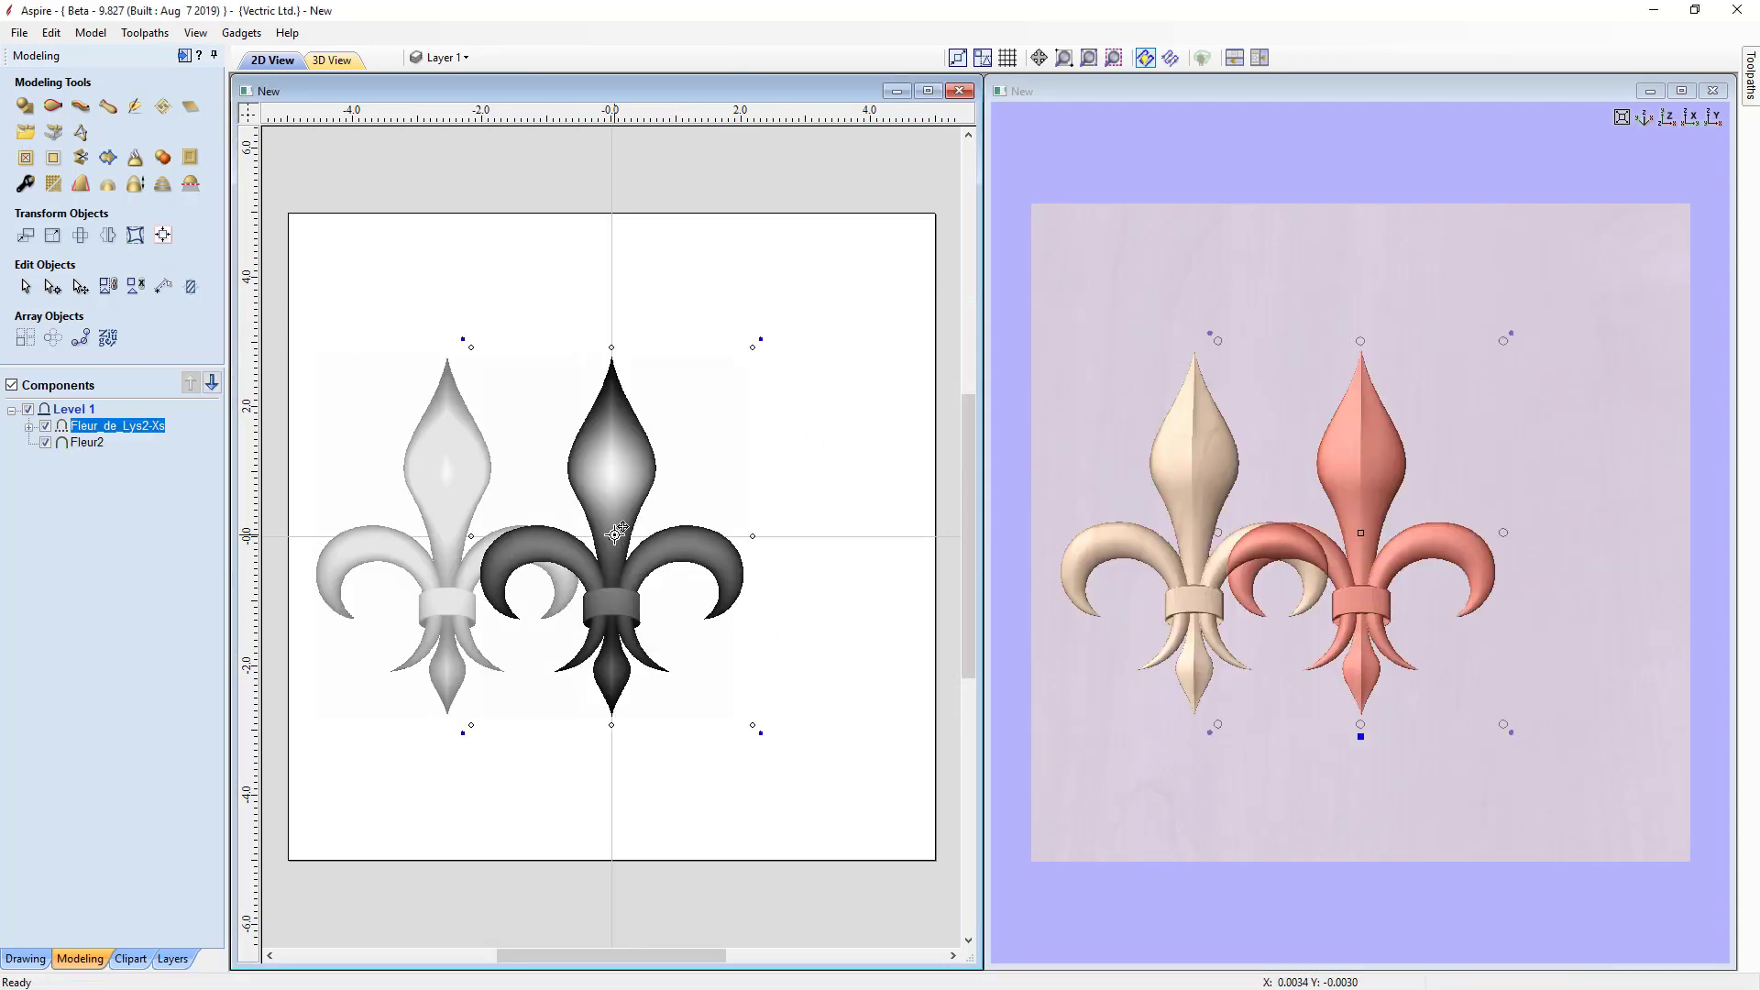
{"action": "left_click_drag", "start_coordinate": [616, 544], "coordinate": [772, 542]}
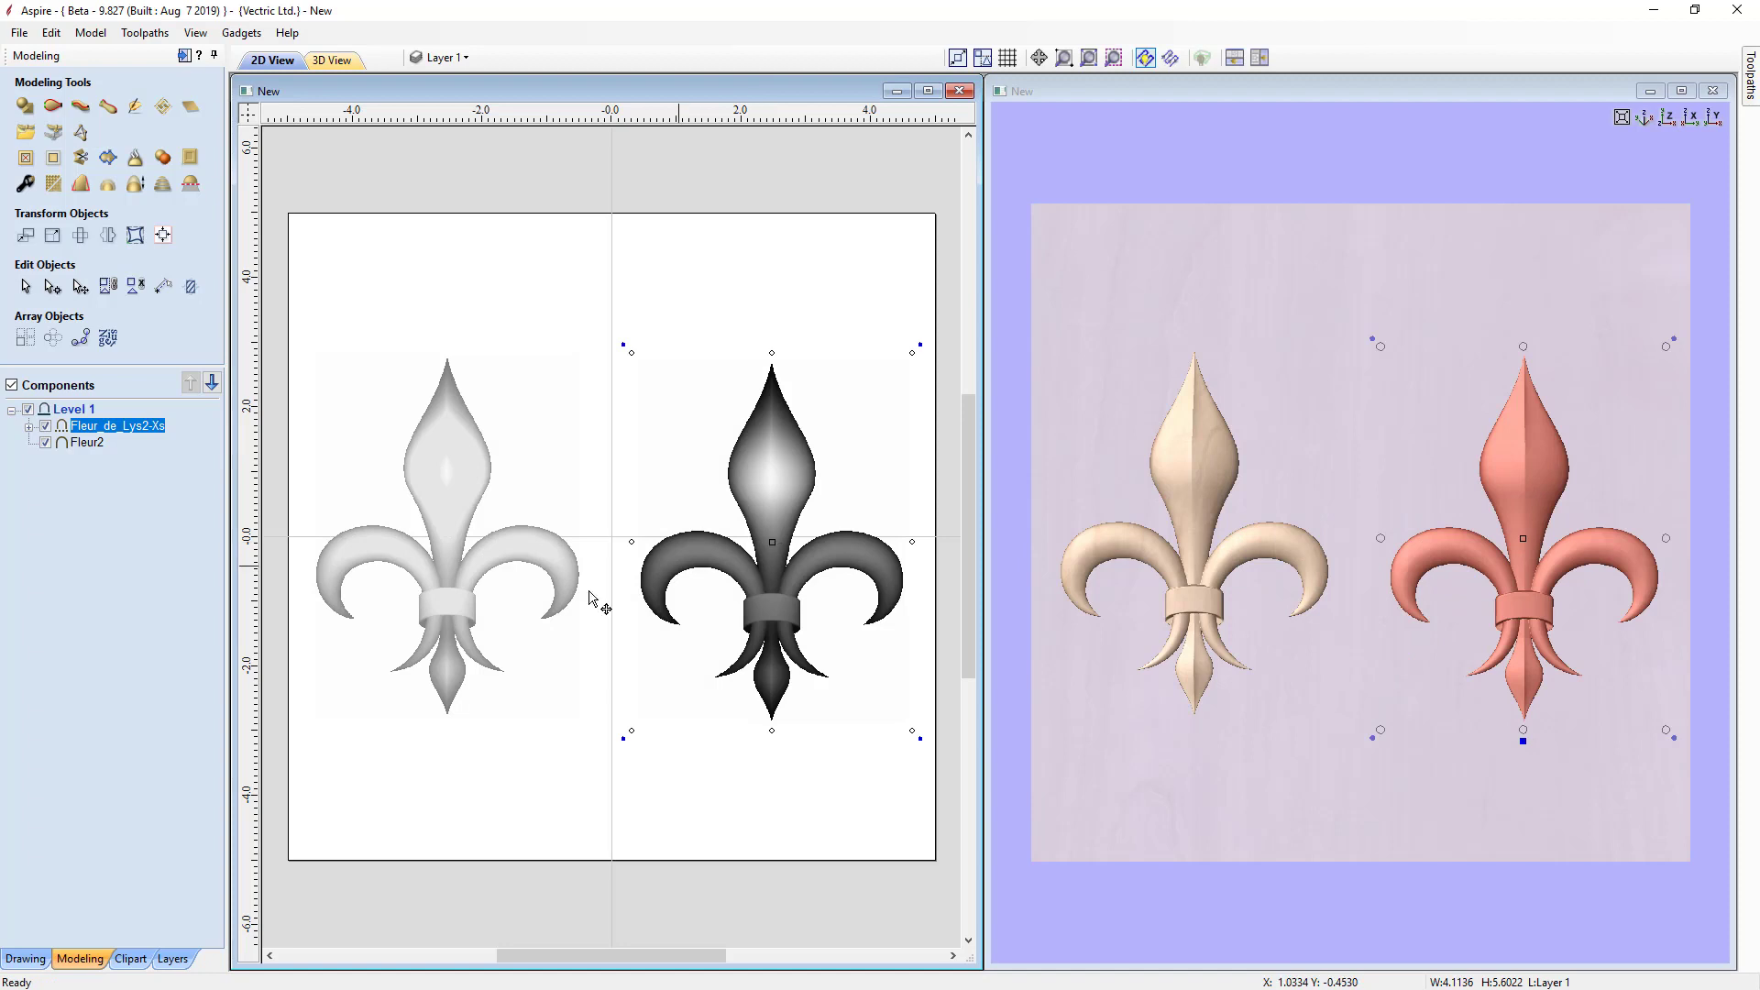
Ungroup the Fleur_de_Lys2-Xs component and move its Center Fleur piece up and to the left, away from the other pieces
{"action": "left_click", "coordinate": [29, 426]}
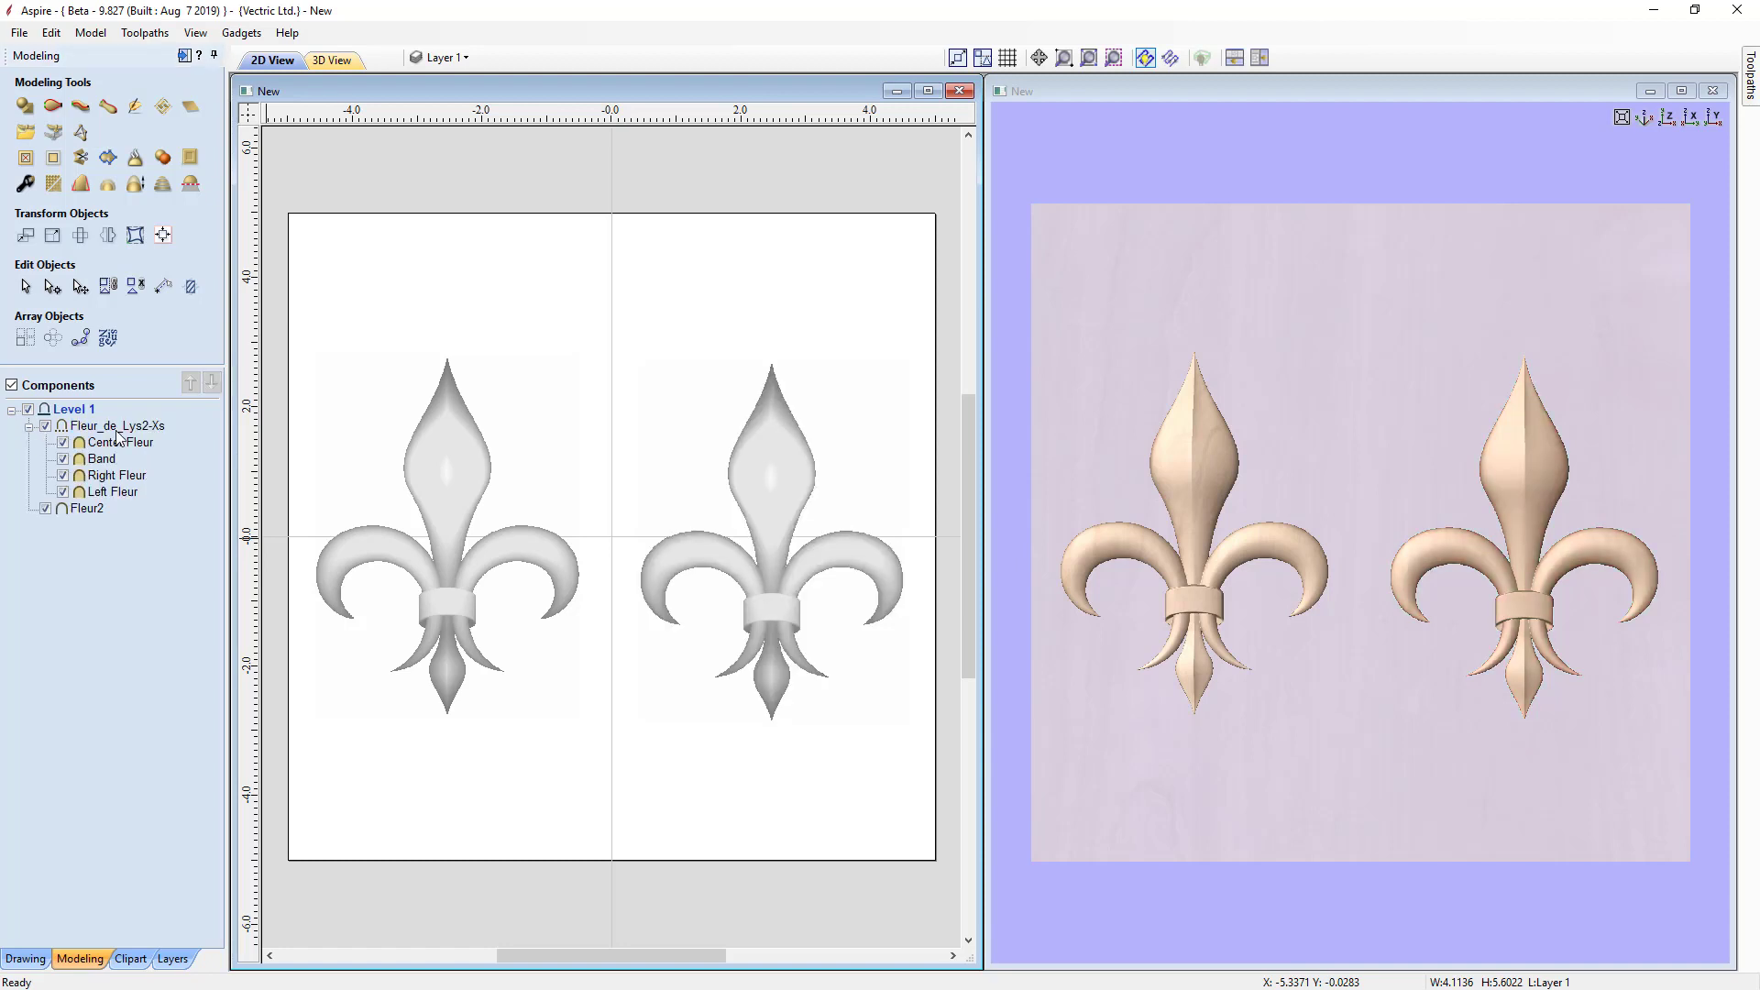
{"action": "left_click", "coordinate": [784, 417]}
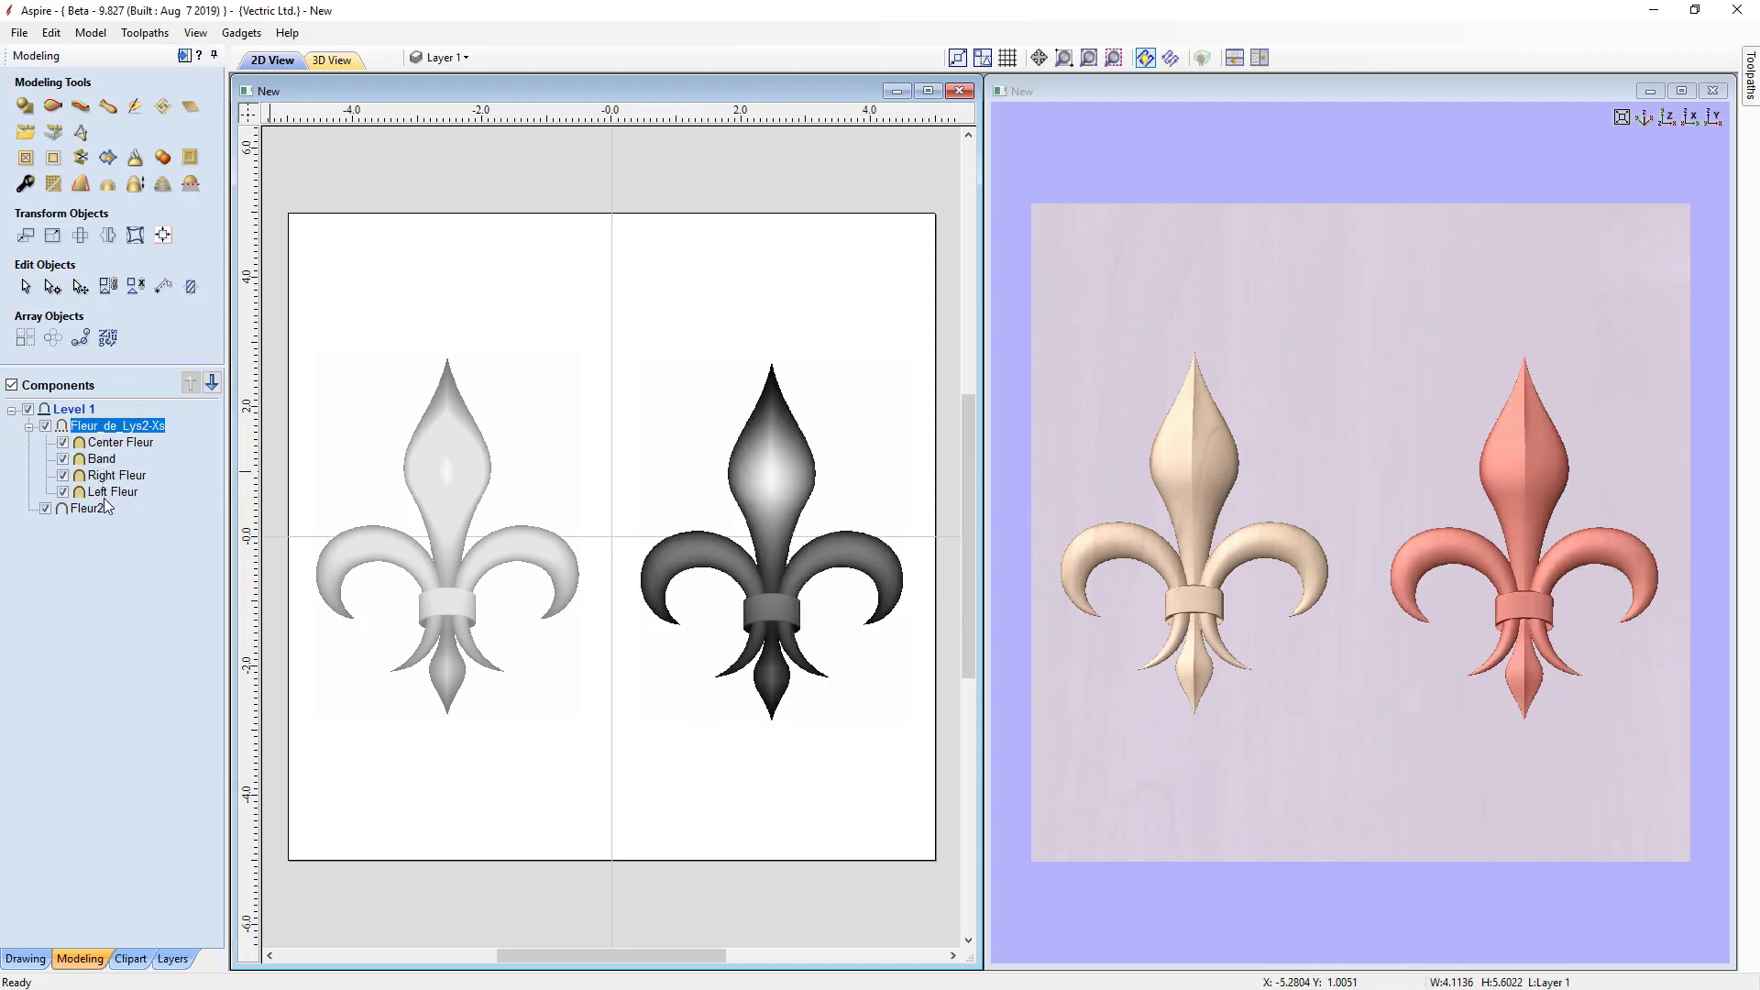
{"action": "right_click", "coordinate": [105, 431]}
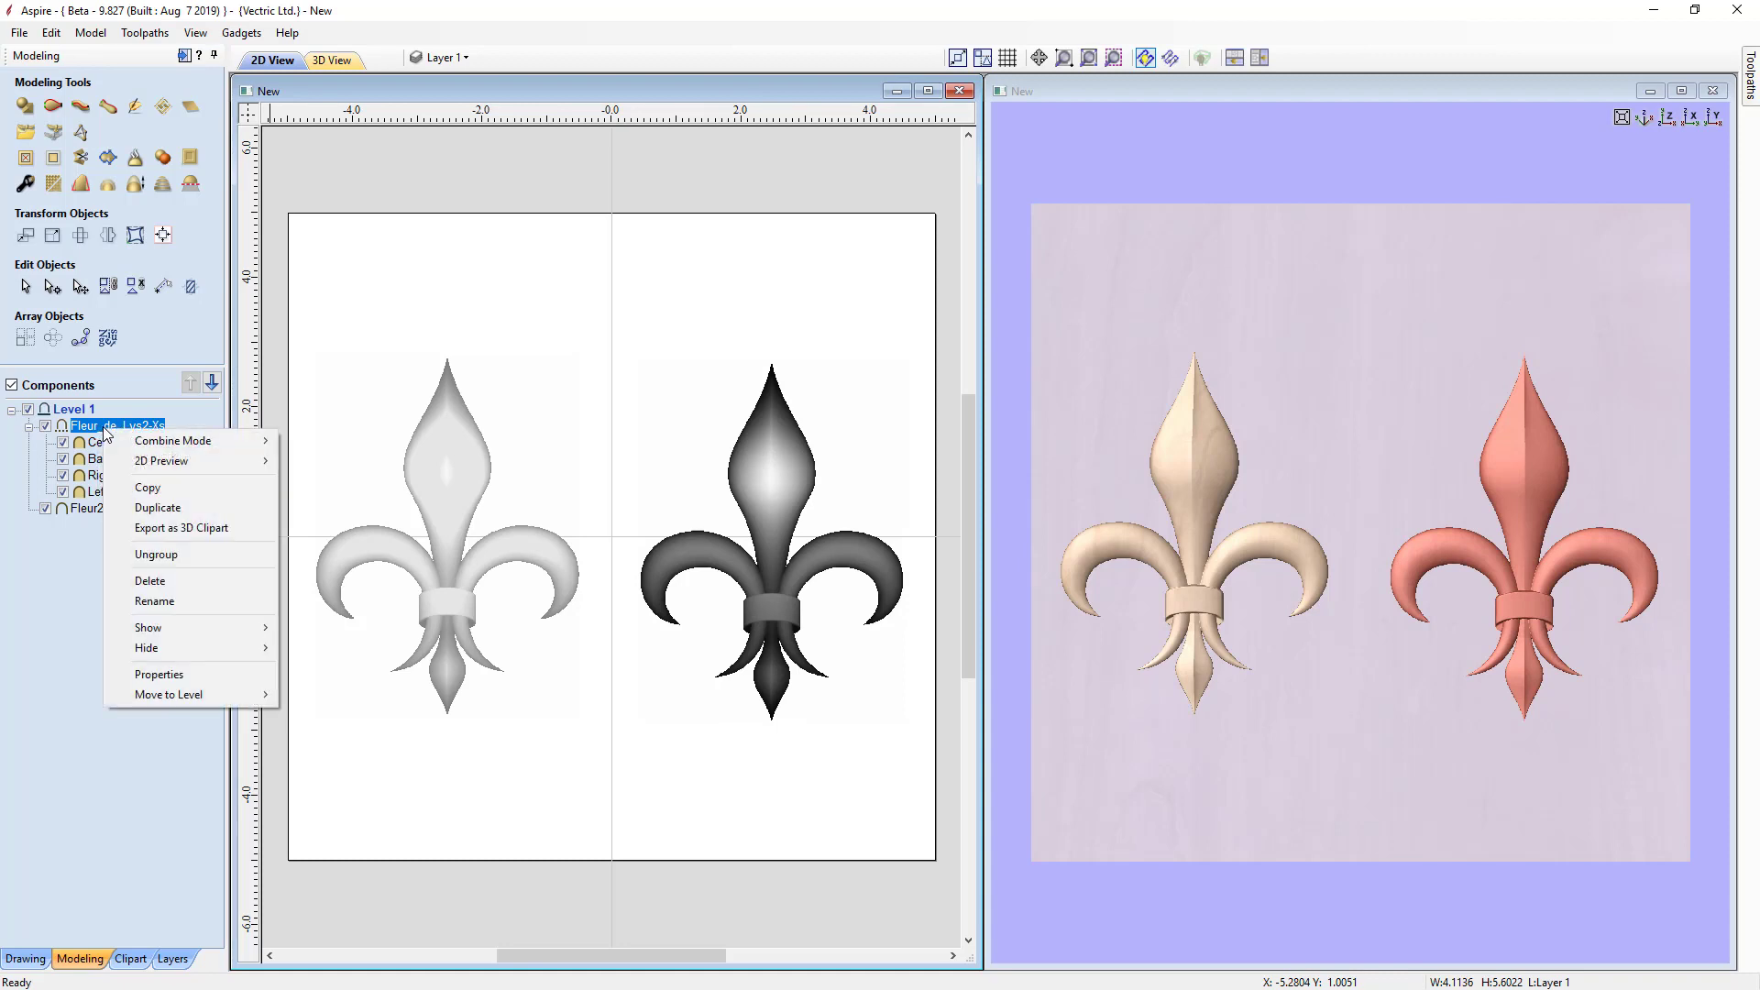
{"action": "left_click", "coordinate": [149, 554]}
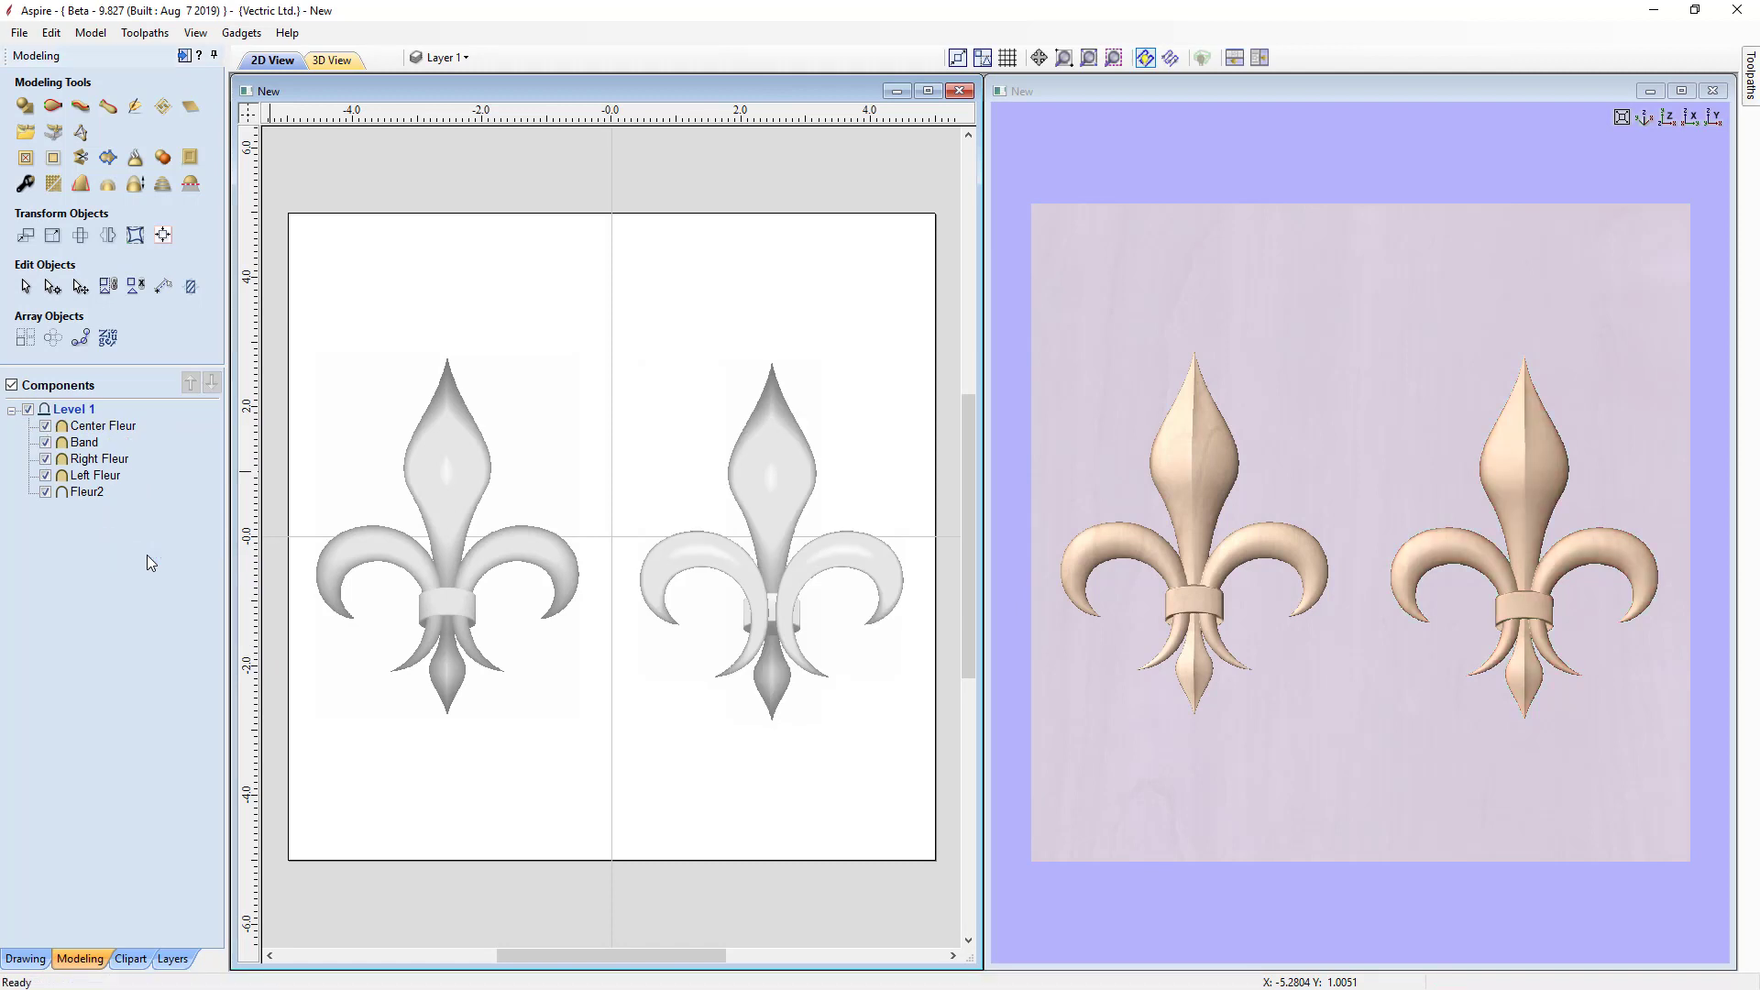
{"action": "left_click", "coordinate": [773, 467]}
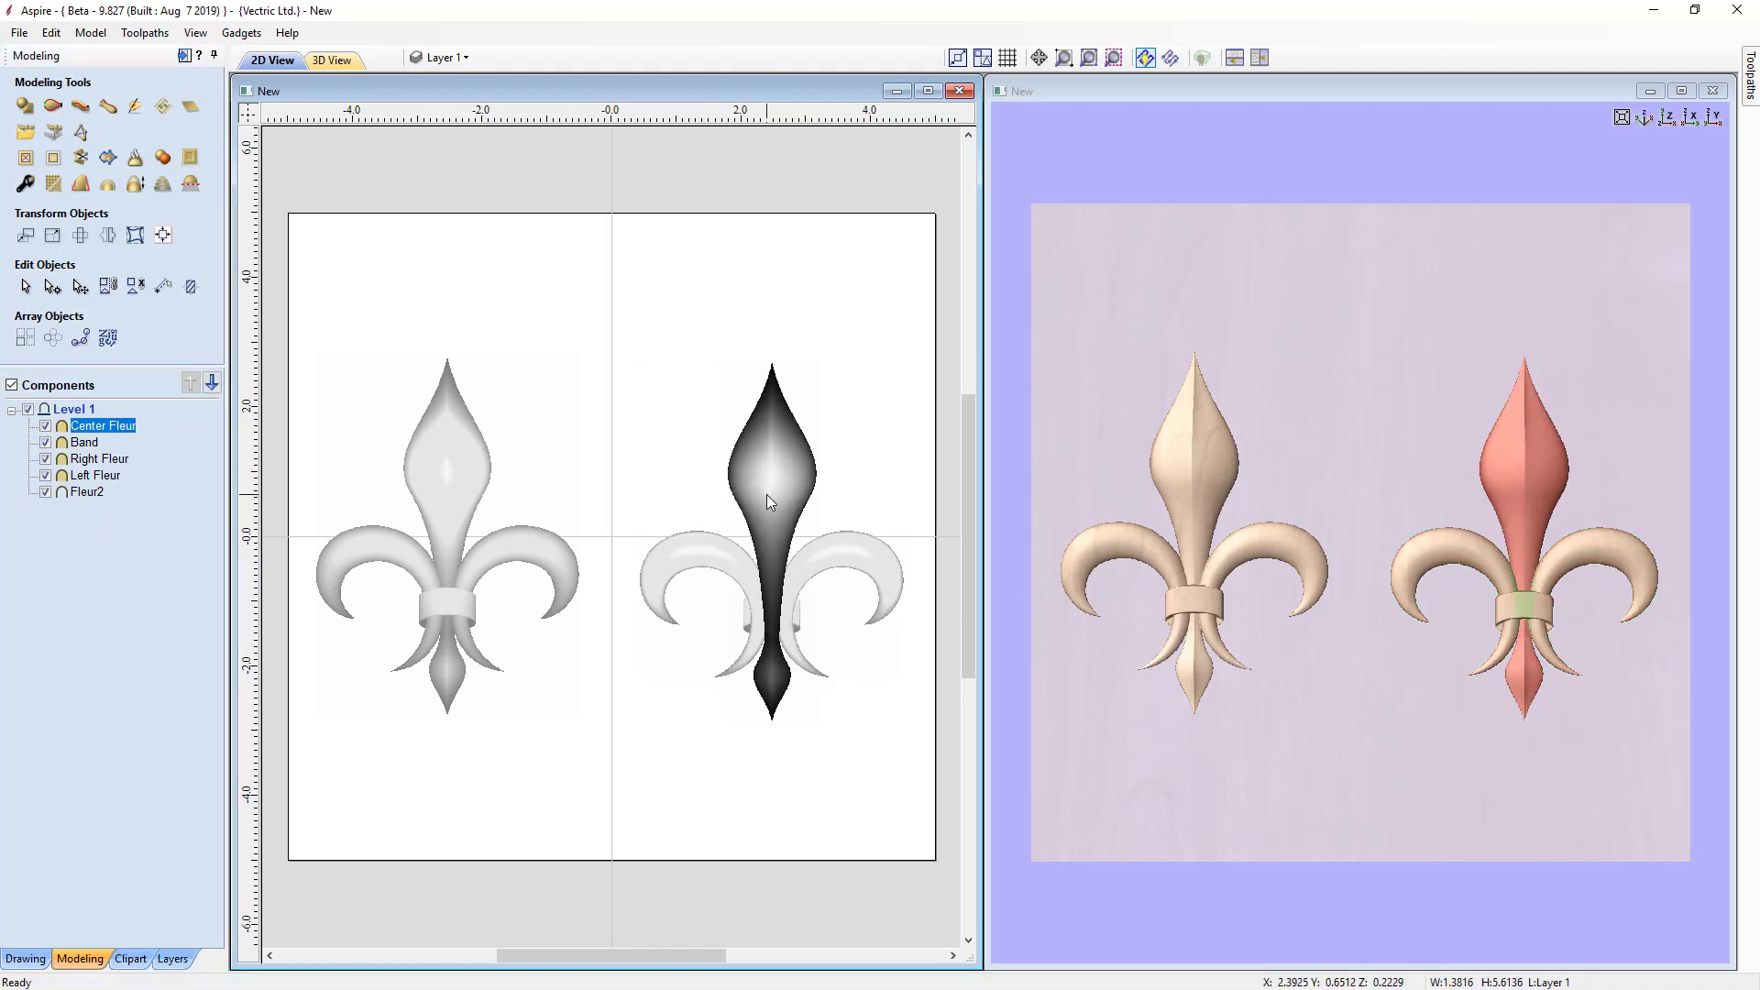
{"action": "left_click_drag", "start_coordinate": [776, 529], "coordinate": [659, 377]}
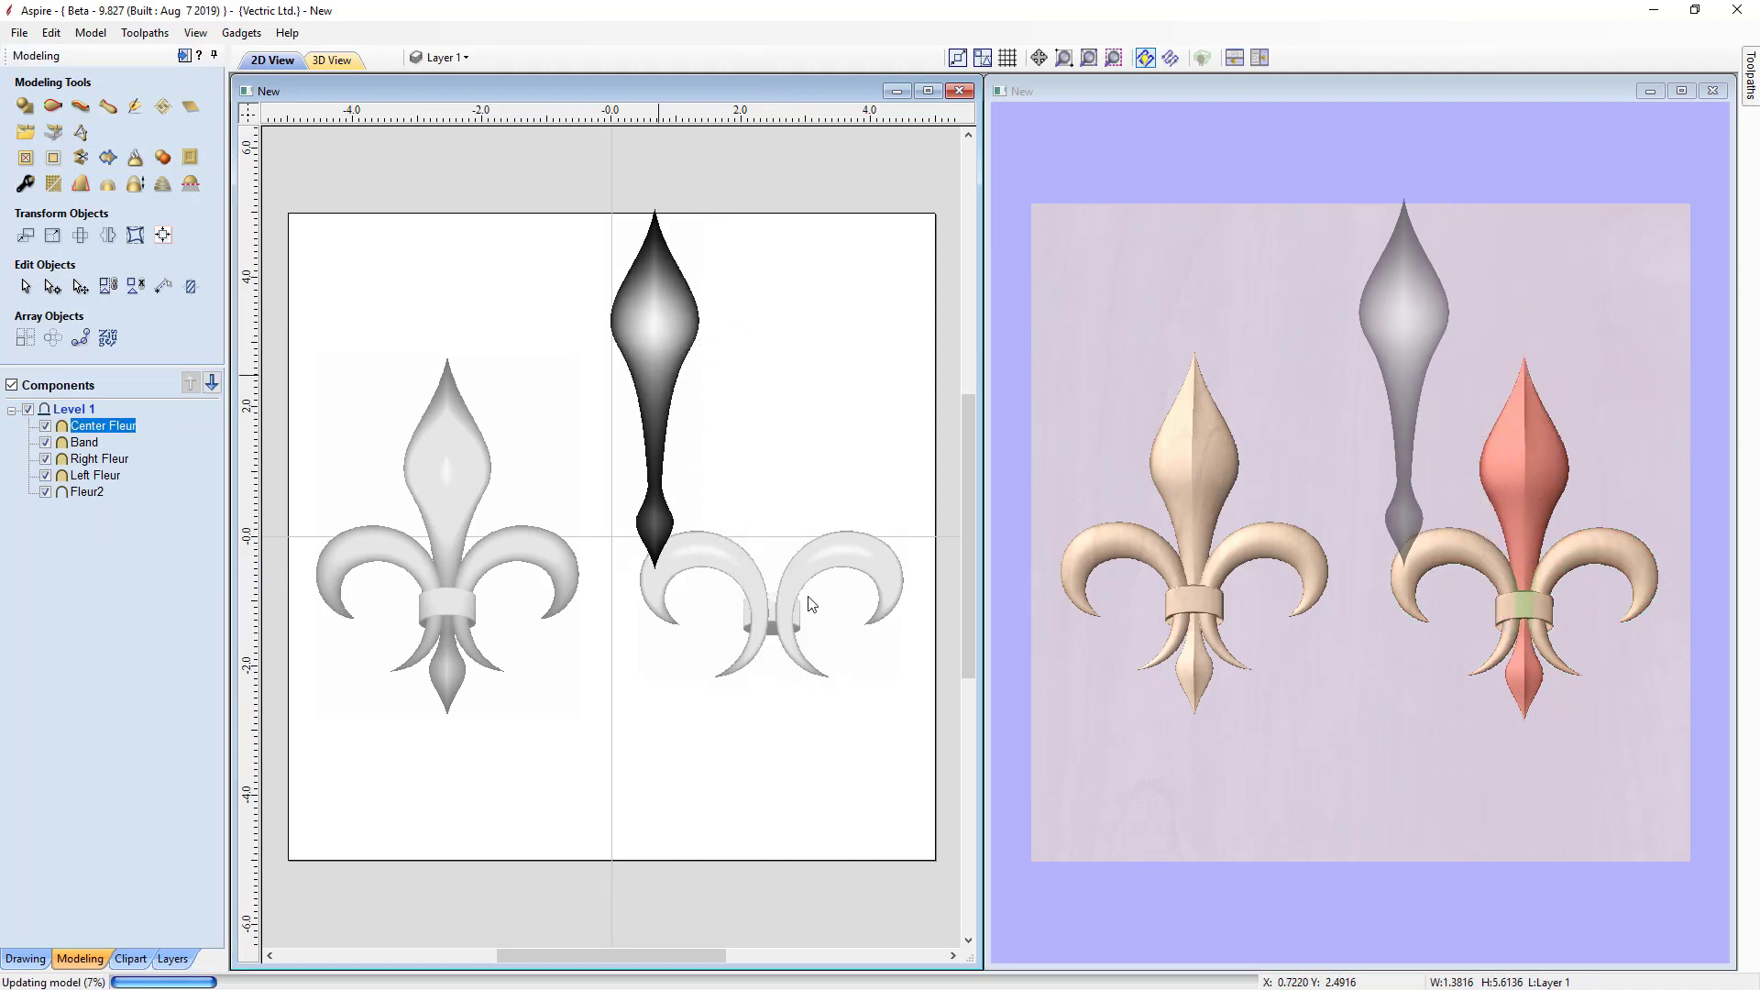
Move the Right Fleur piece up and to the right and the Left Fleur piece down and to the left, away from the Band
{"action": "left_click", "coordinate": [834, 564]}
{"action": "left_click_drag", "start_coordinate": [843, 547], "coordinate": [862, 376]}
{"action": "left_click", "coordinate": [744, 557]}
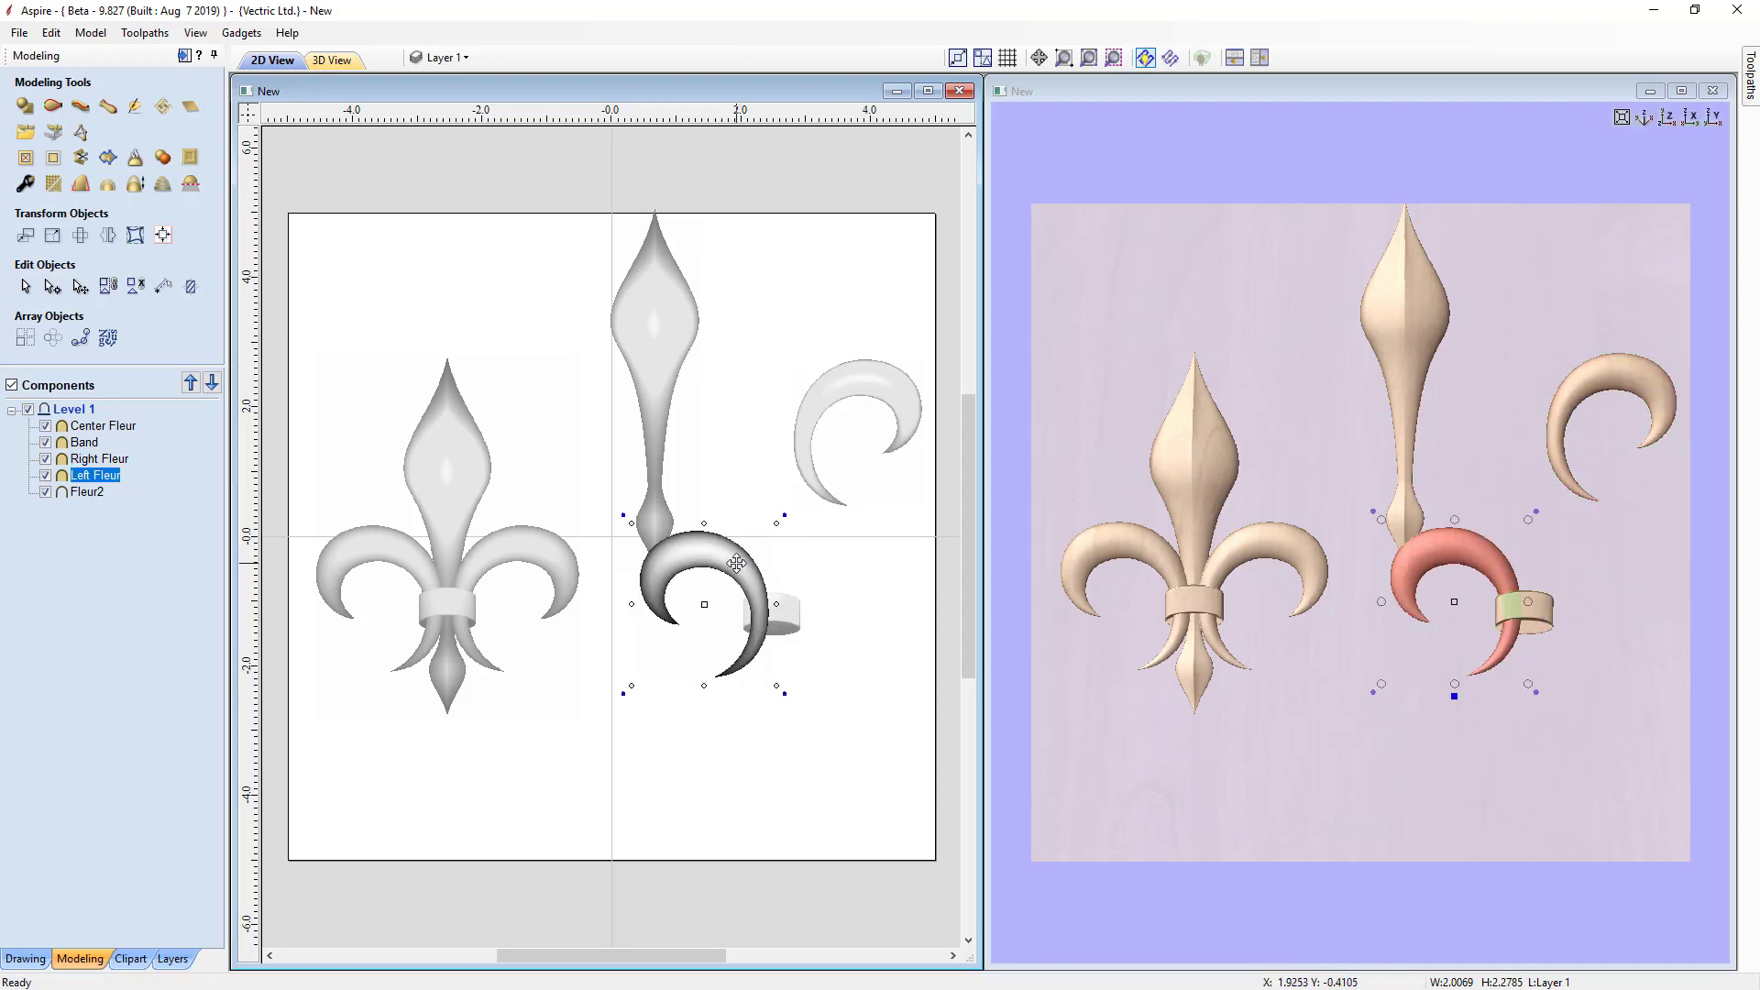
{"action": "left_click_drag", "start_coordinate": [740, 561], "coordinate": [709, 669]}
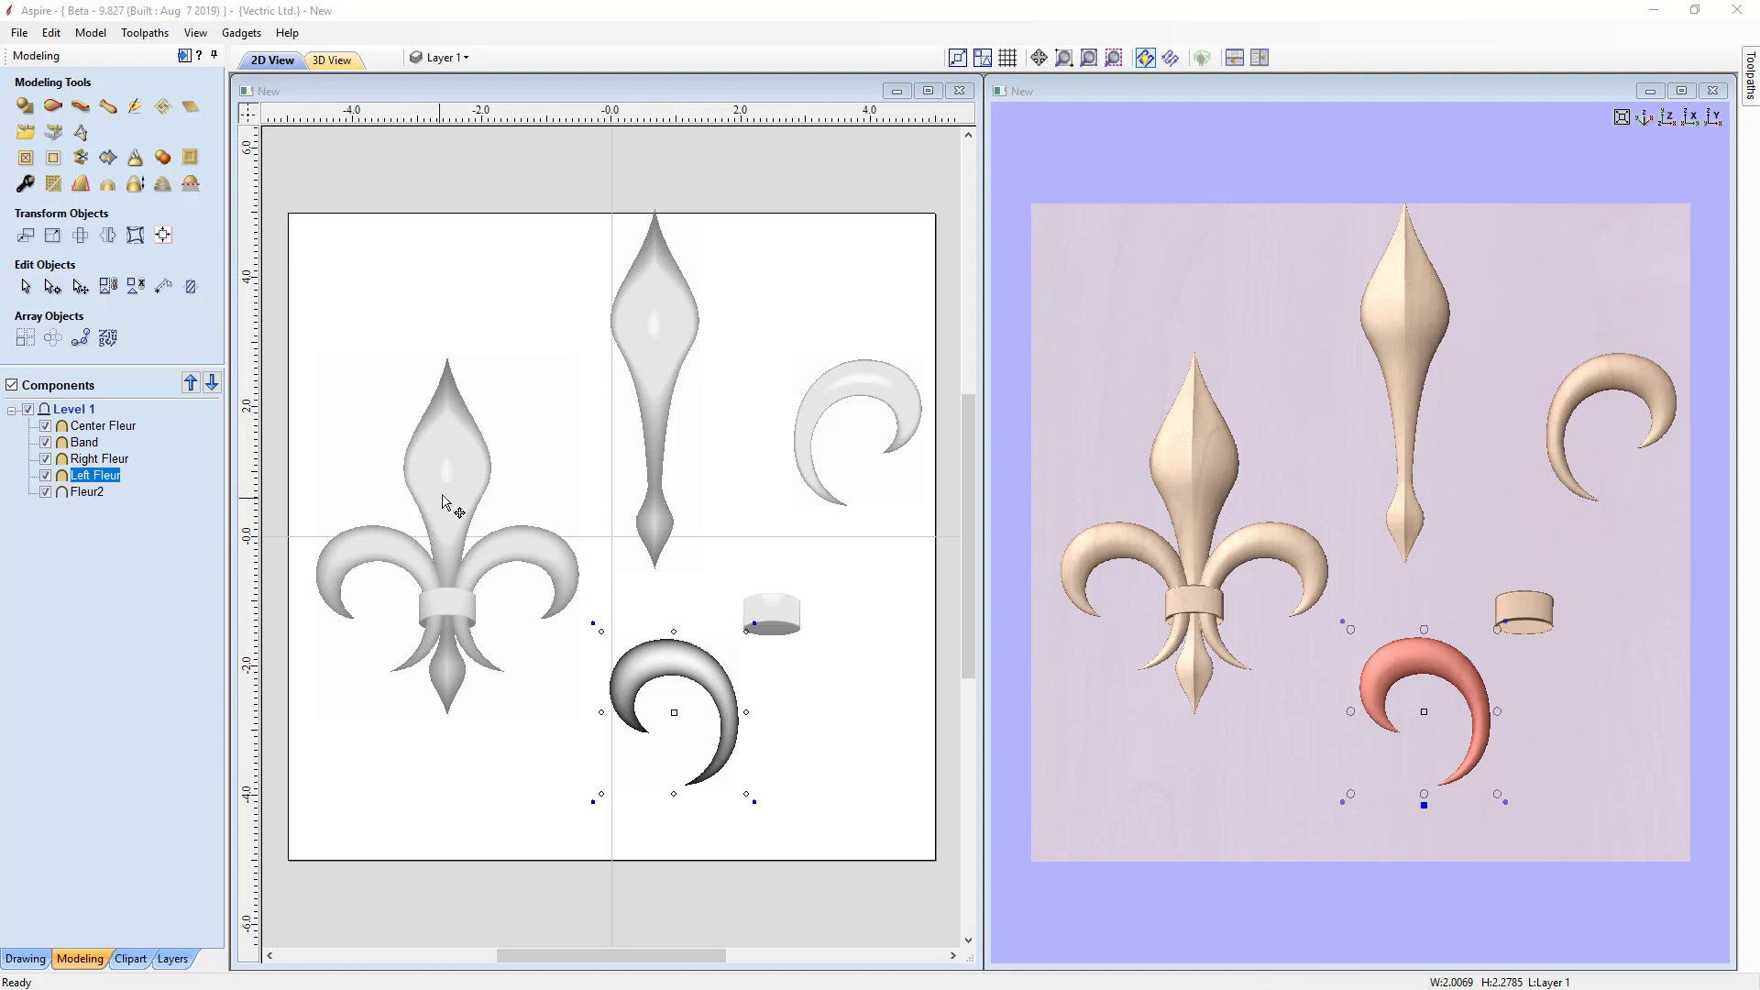
Delete all components from Level 1, from Center Fleur through Fleur2, and show the empty 3D model
{"action": "left_click", "coordinate": [101, 429]}
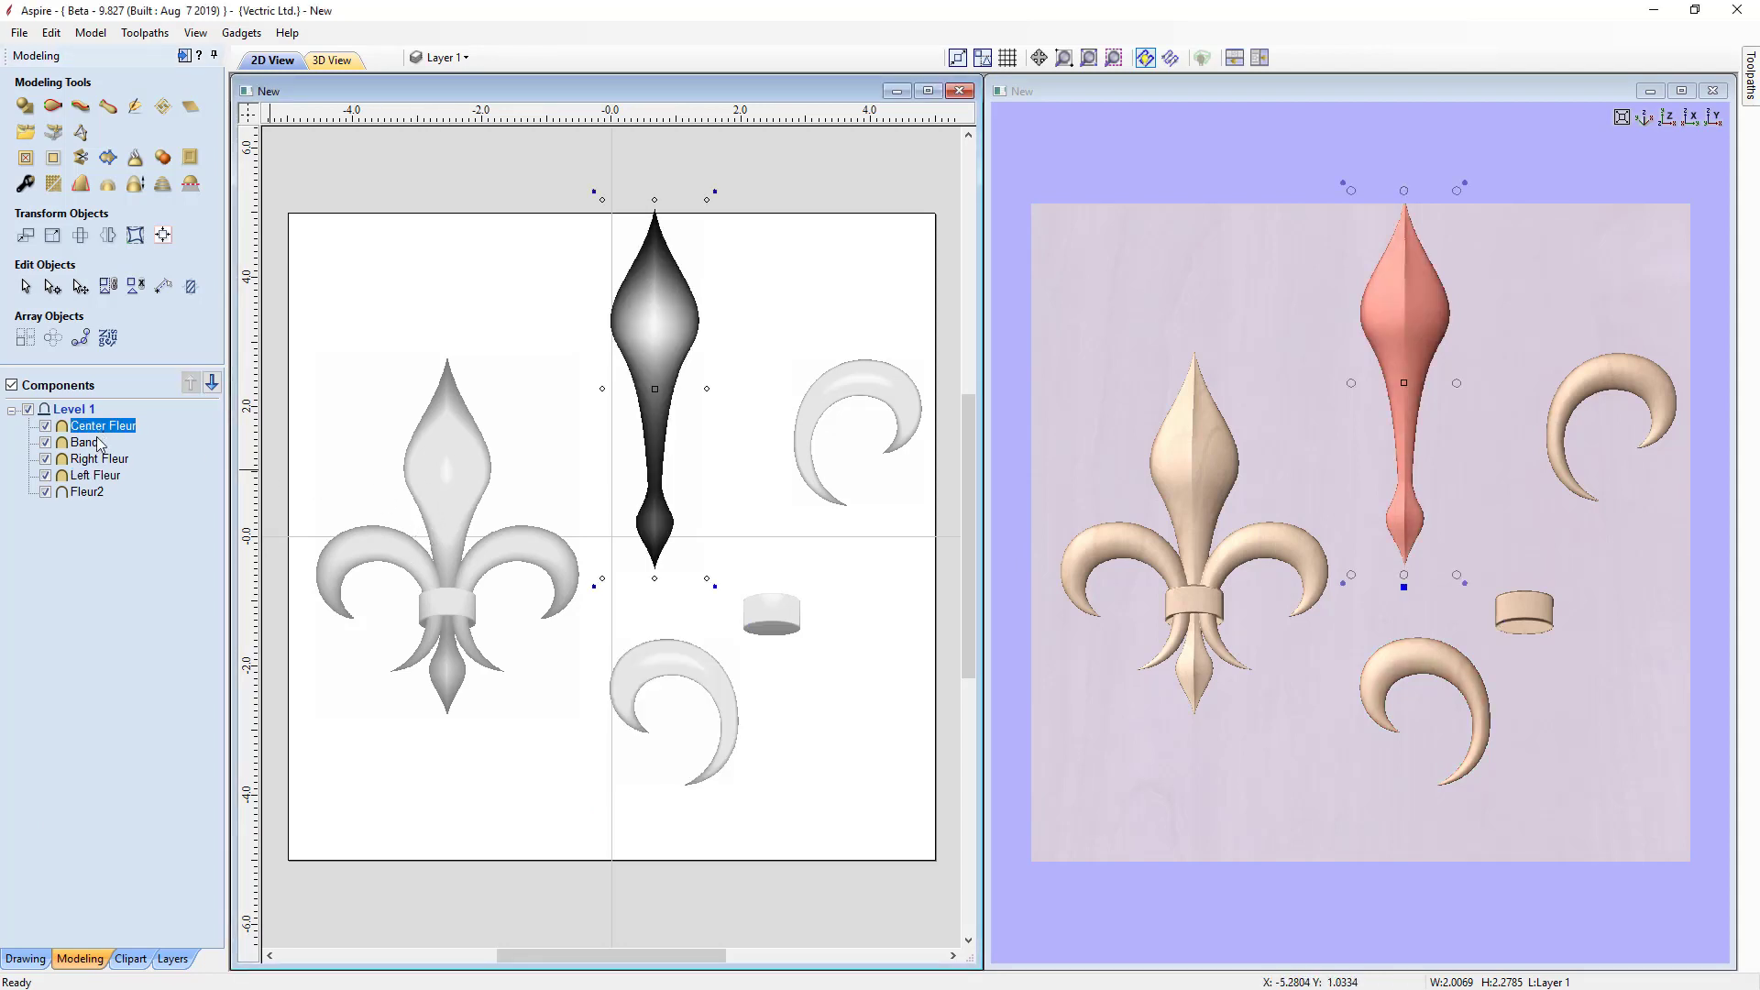
{"action": "left_click", "coordinate": [86, 493], "text": "shift"}
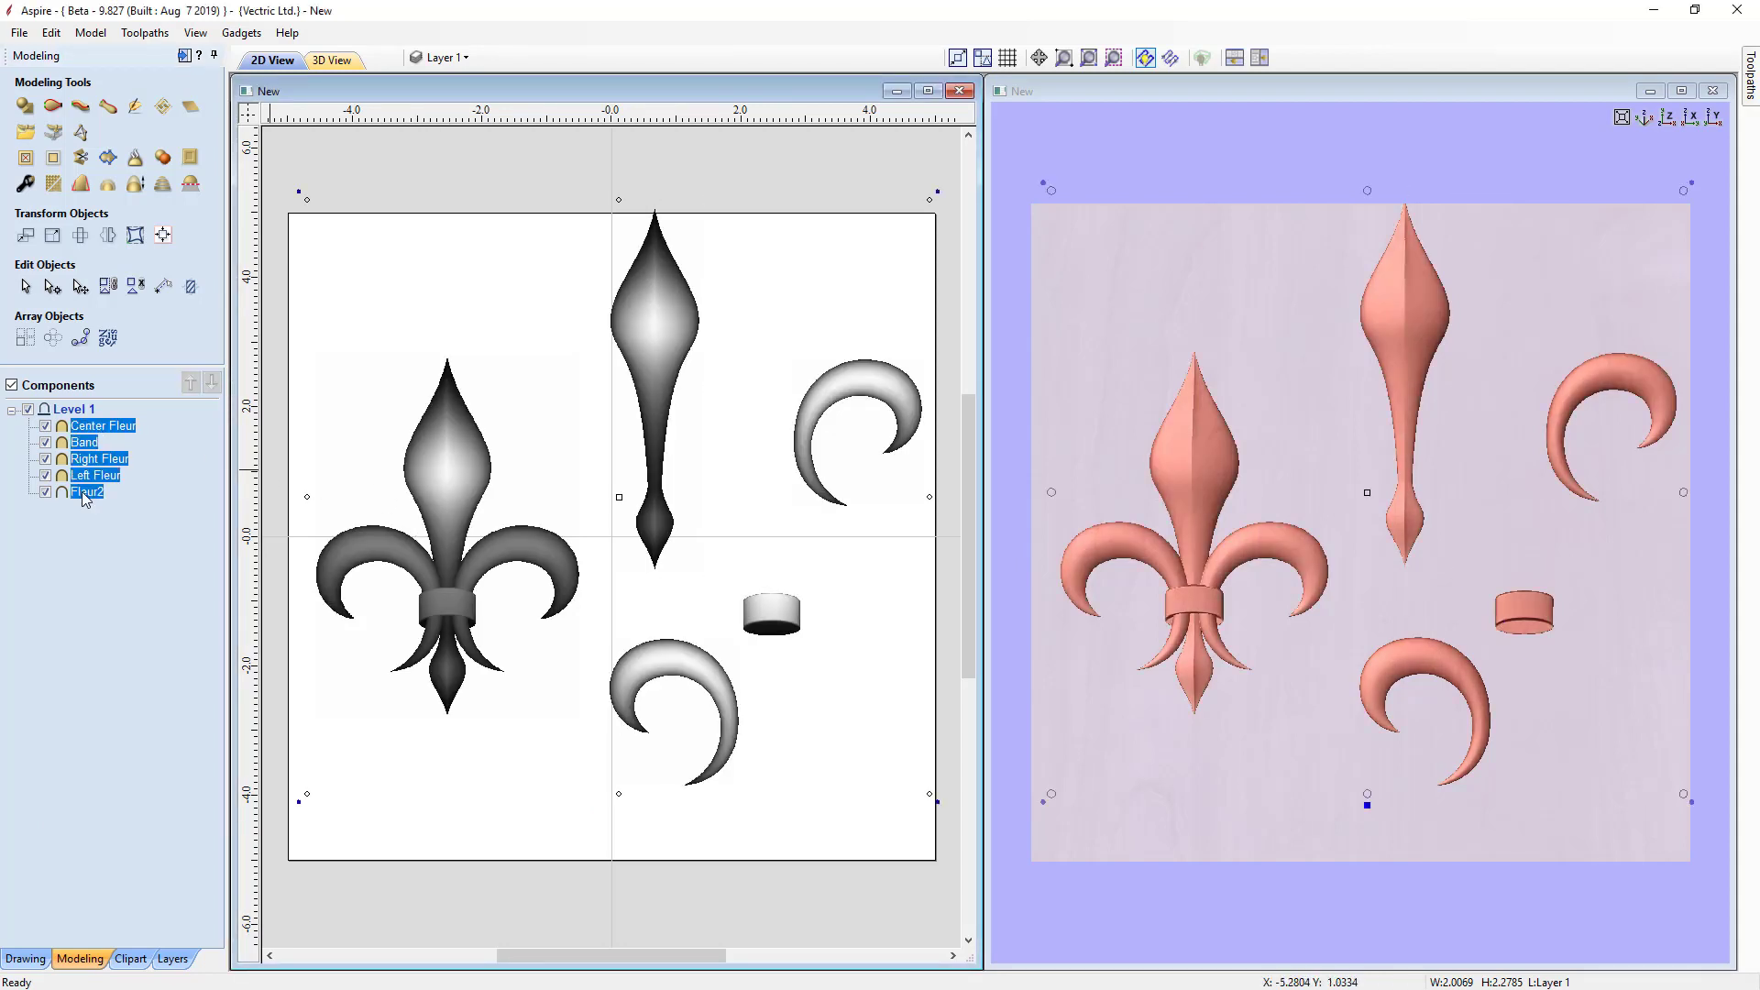
{"action": "key", "text": "Delete"}
{"action": "key", "text": "F3"}
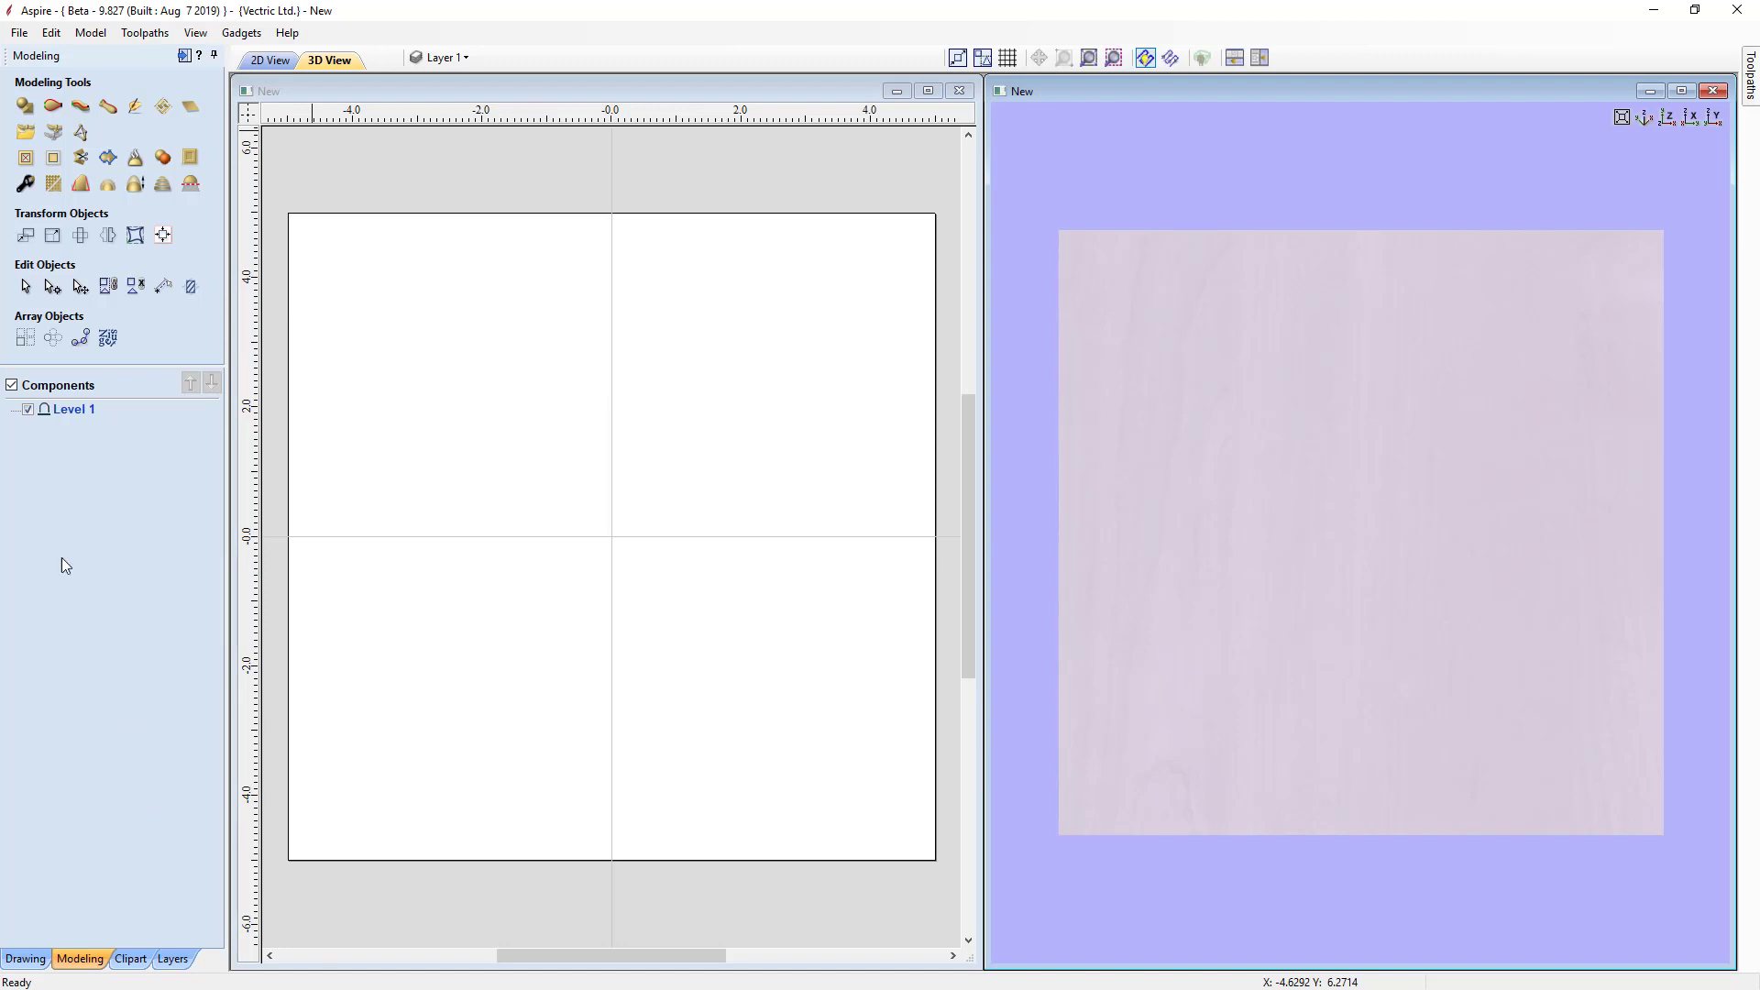
Import the greyscale image test.tif as a component and centre it in the material
{"action": "left_click", "coordinate": [55, 138]}
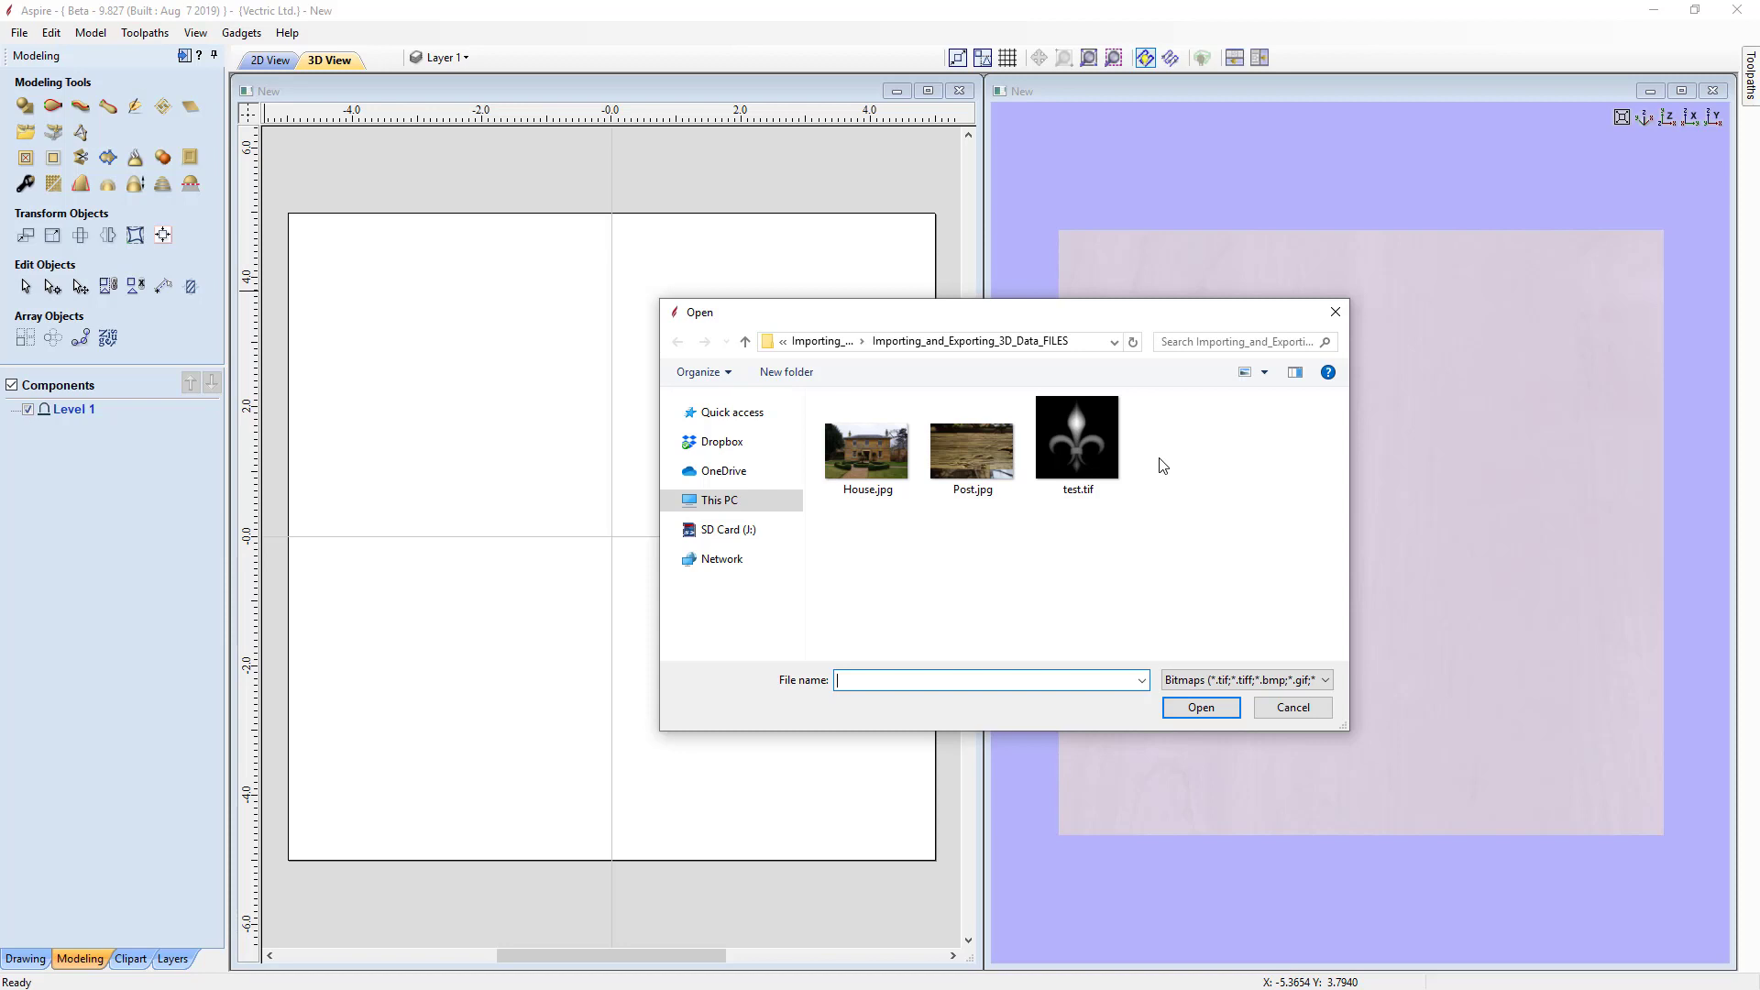
{"action": "left_click", "coordinate": [1082, 438]}
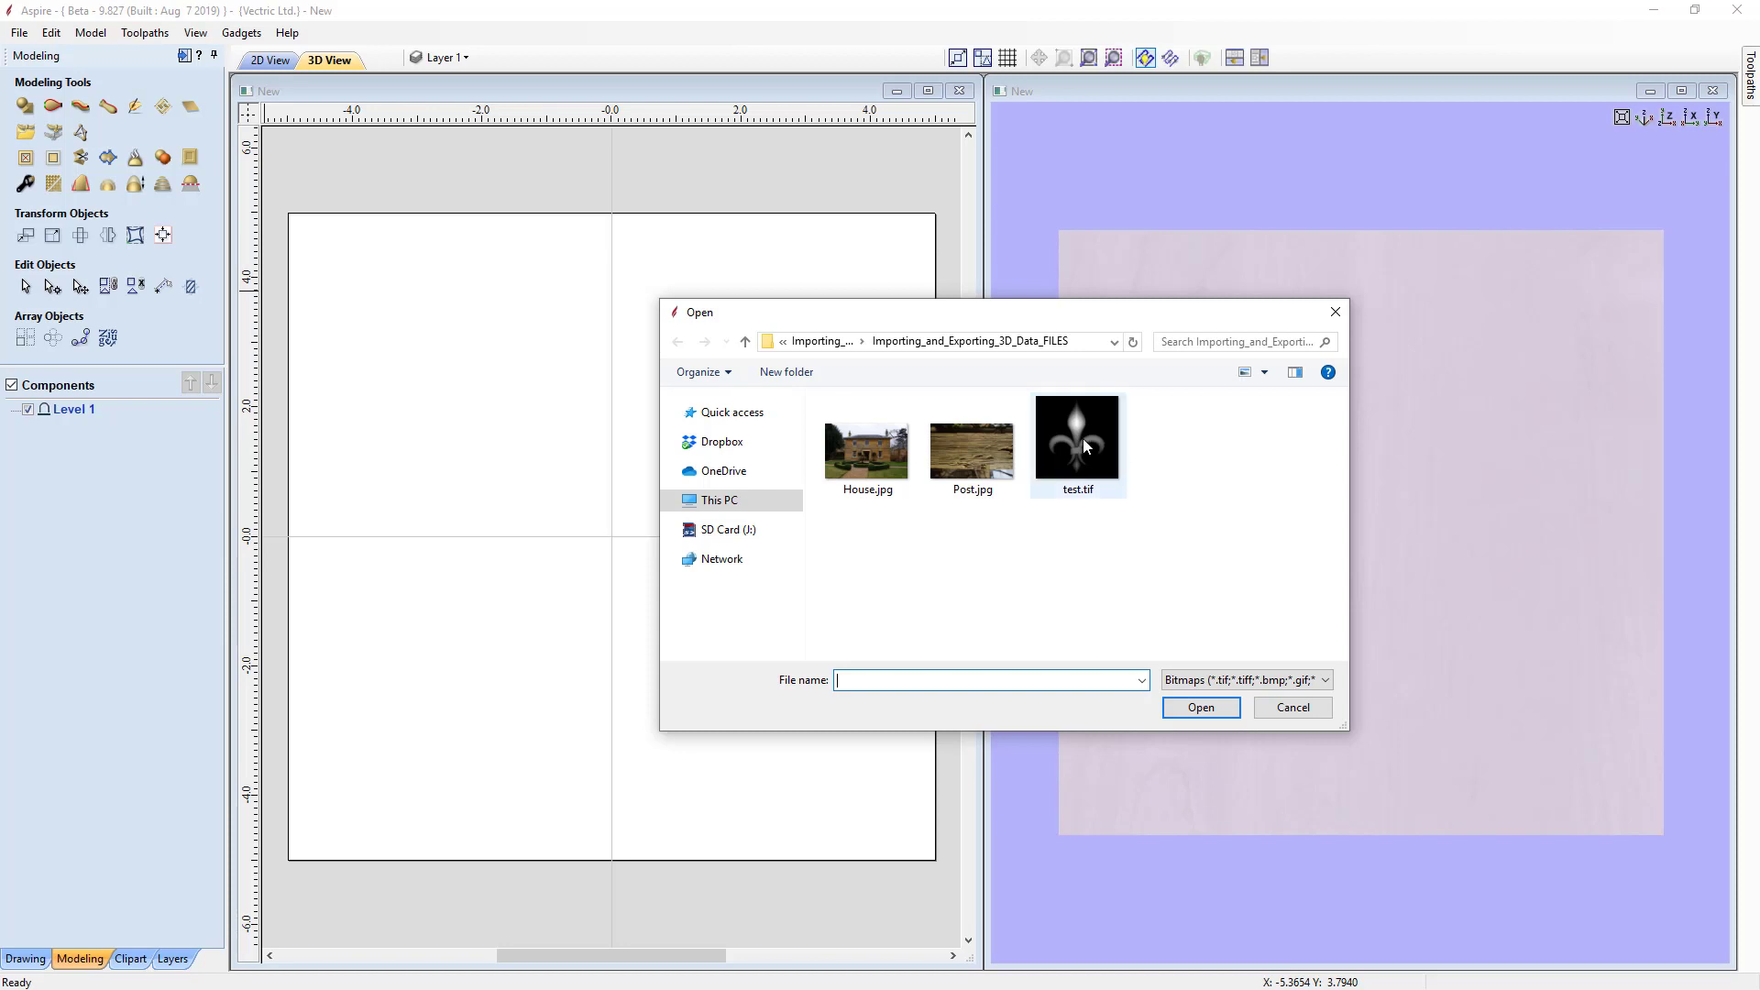
{"action": "left_click", "coordinate": [1210, 709]}
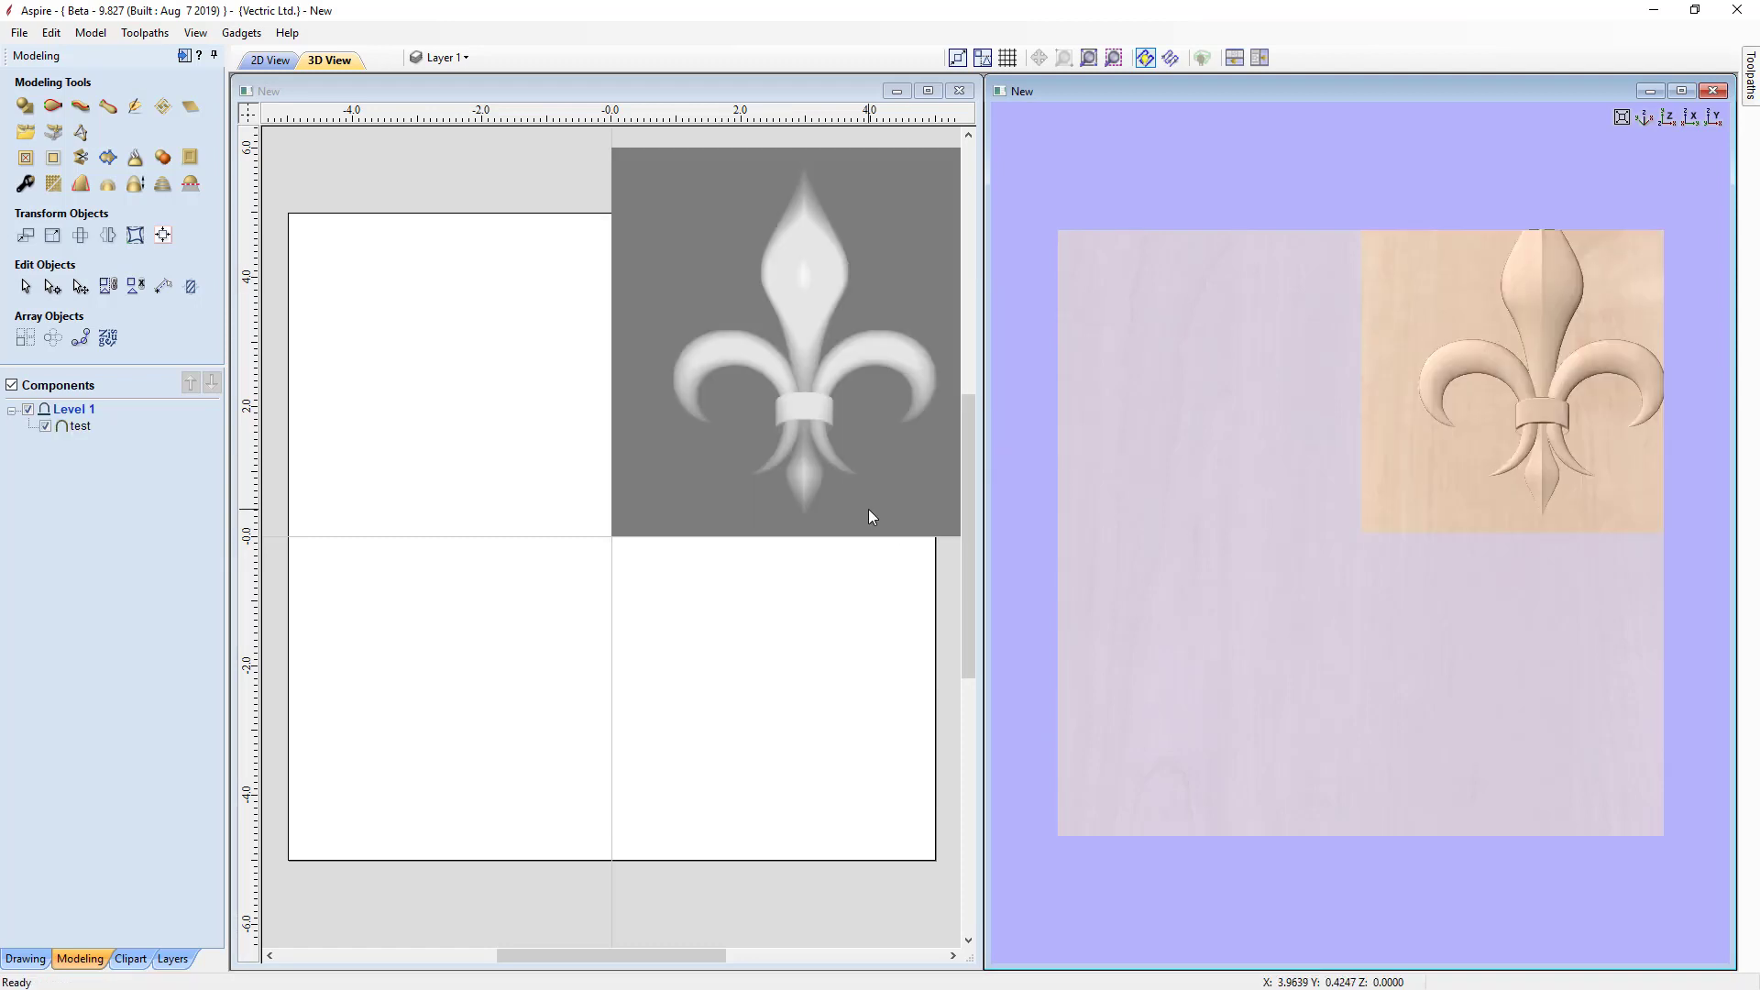
{"action": "left_click", "coordinate": [750, 278]}
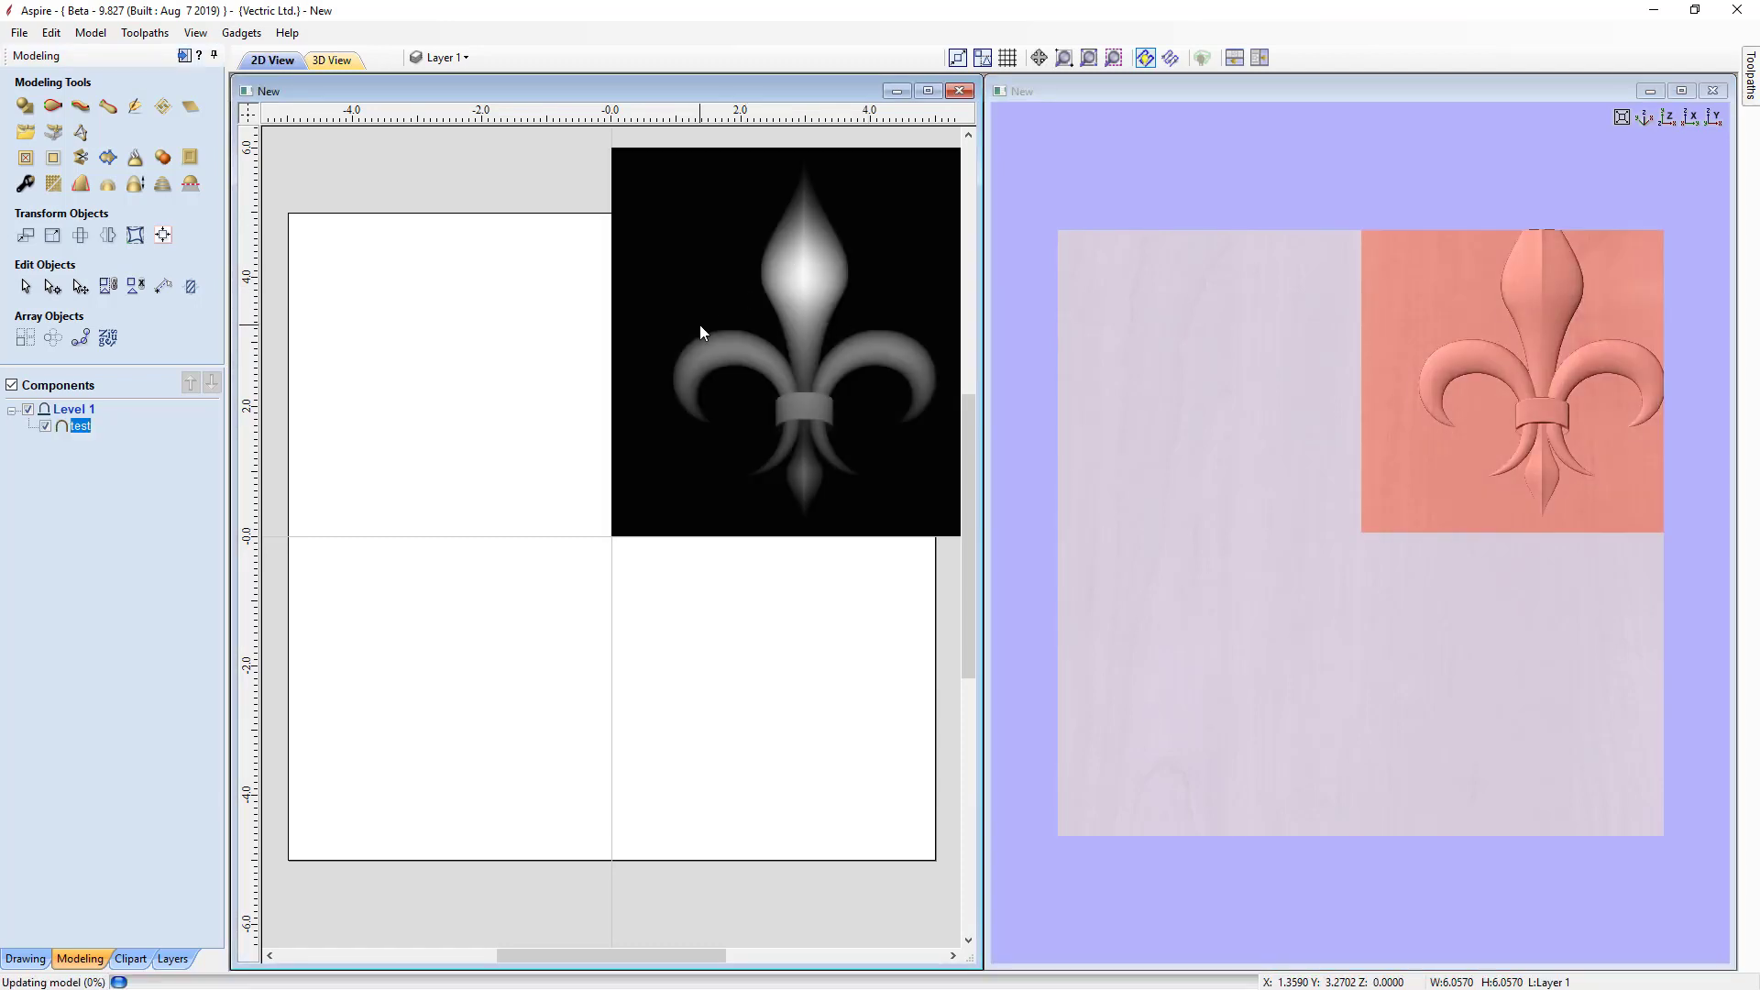
{"action": "key", "text": "F9"}
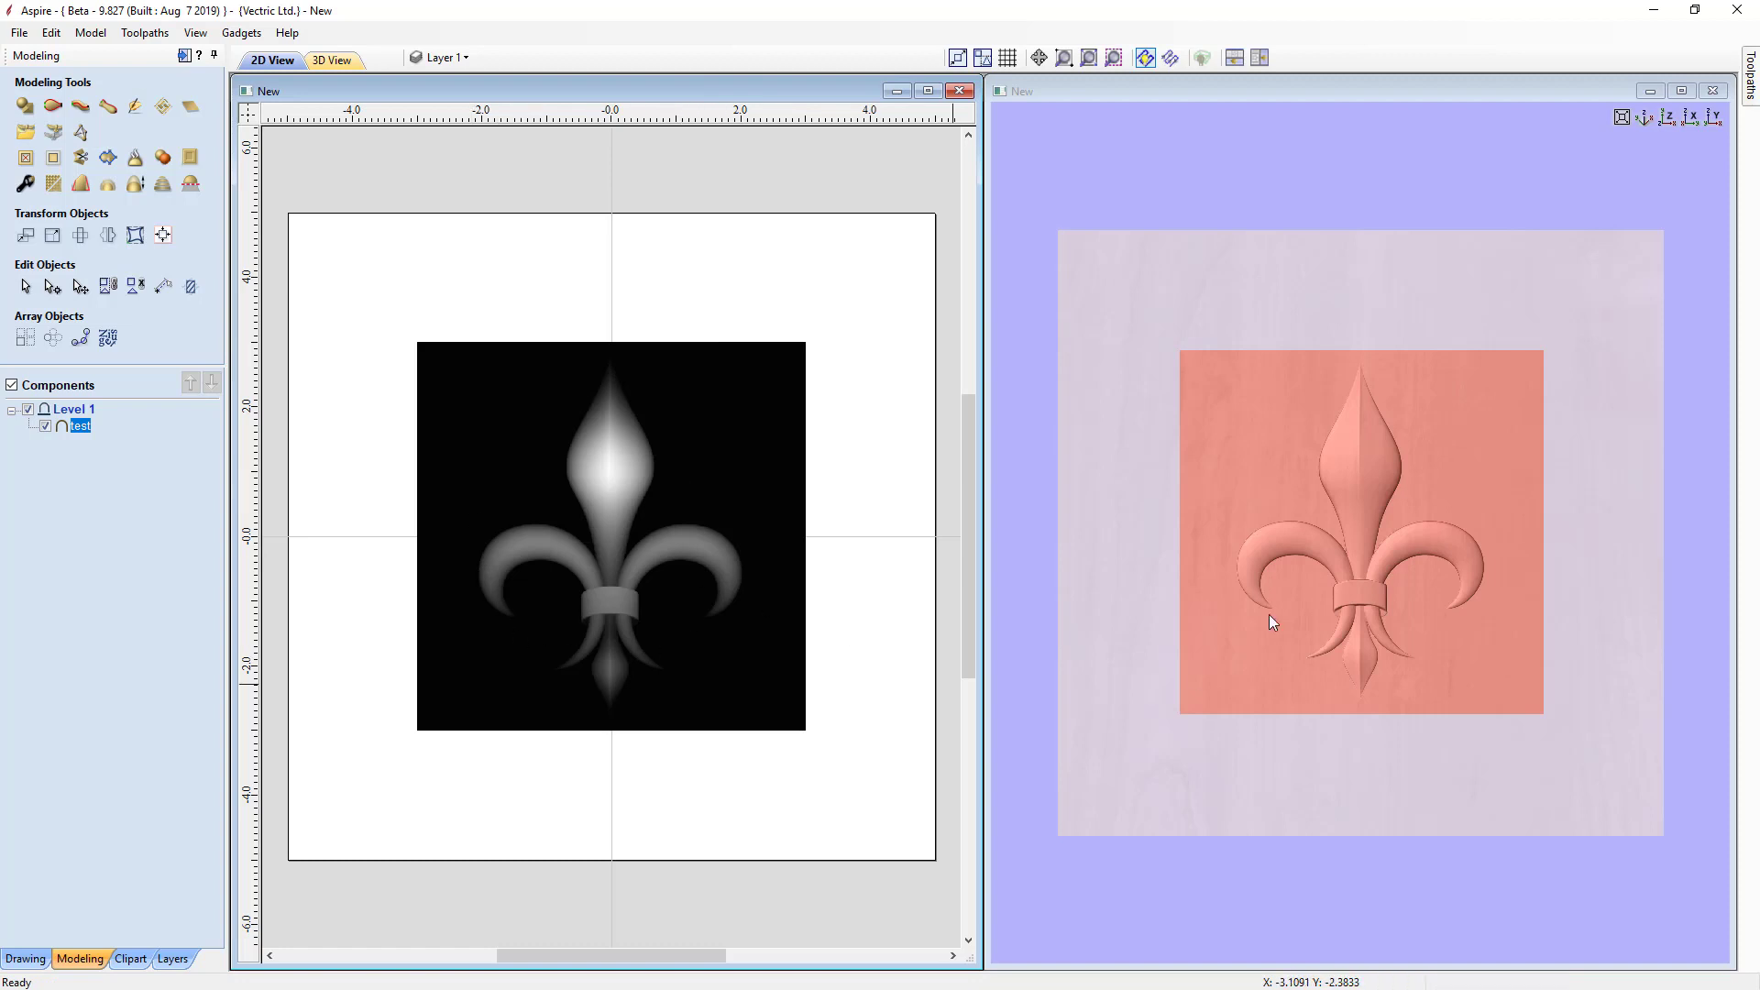
Examine the relief height and flat background plane of the test component in 3D from several angles
{"action": "left_click", "coordinate": [1465, 778]}
{"action": "left_click_drag", "start_coordinate": [1465, 771], "coordinate": [1301, 715]}
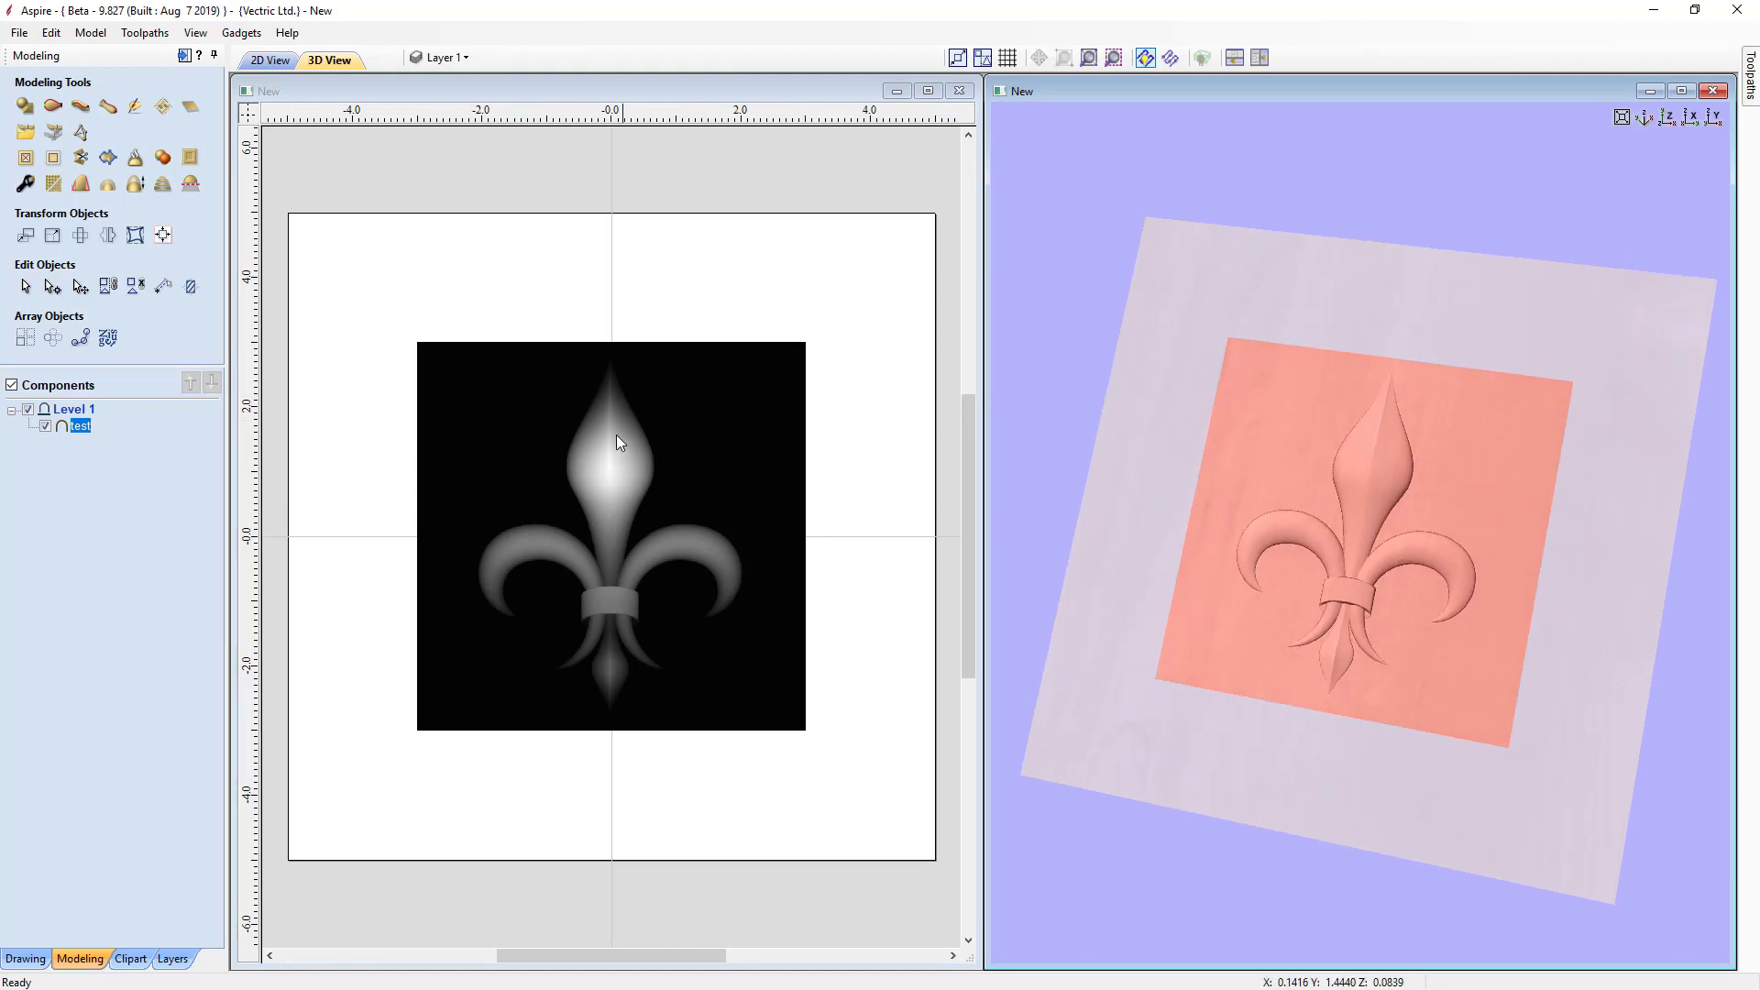
{"action": "left_click_drag", "start_coordinate": [1542, 690], "coordinate": [1404, 477]}
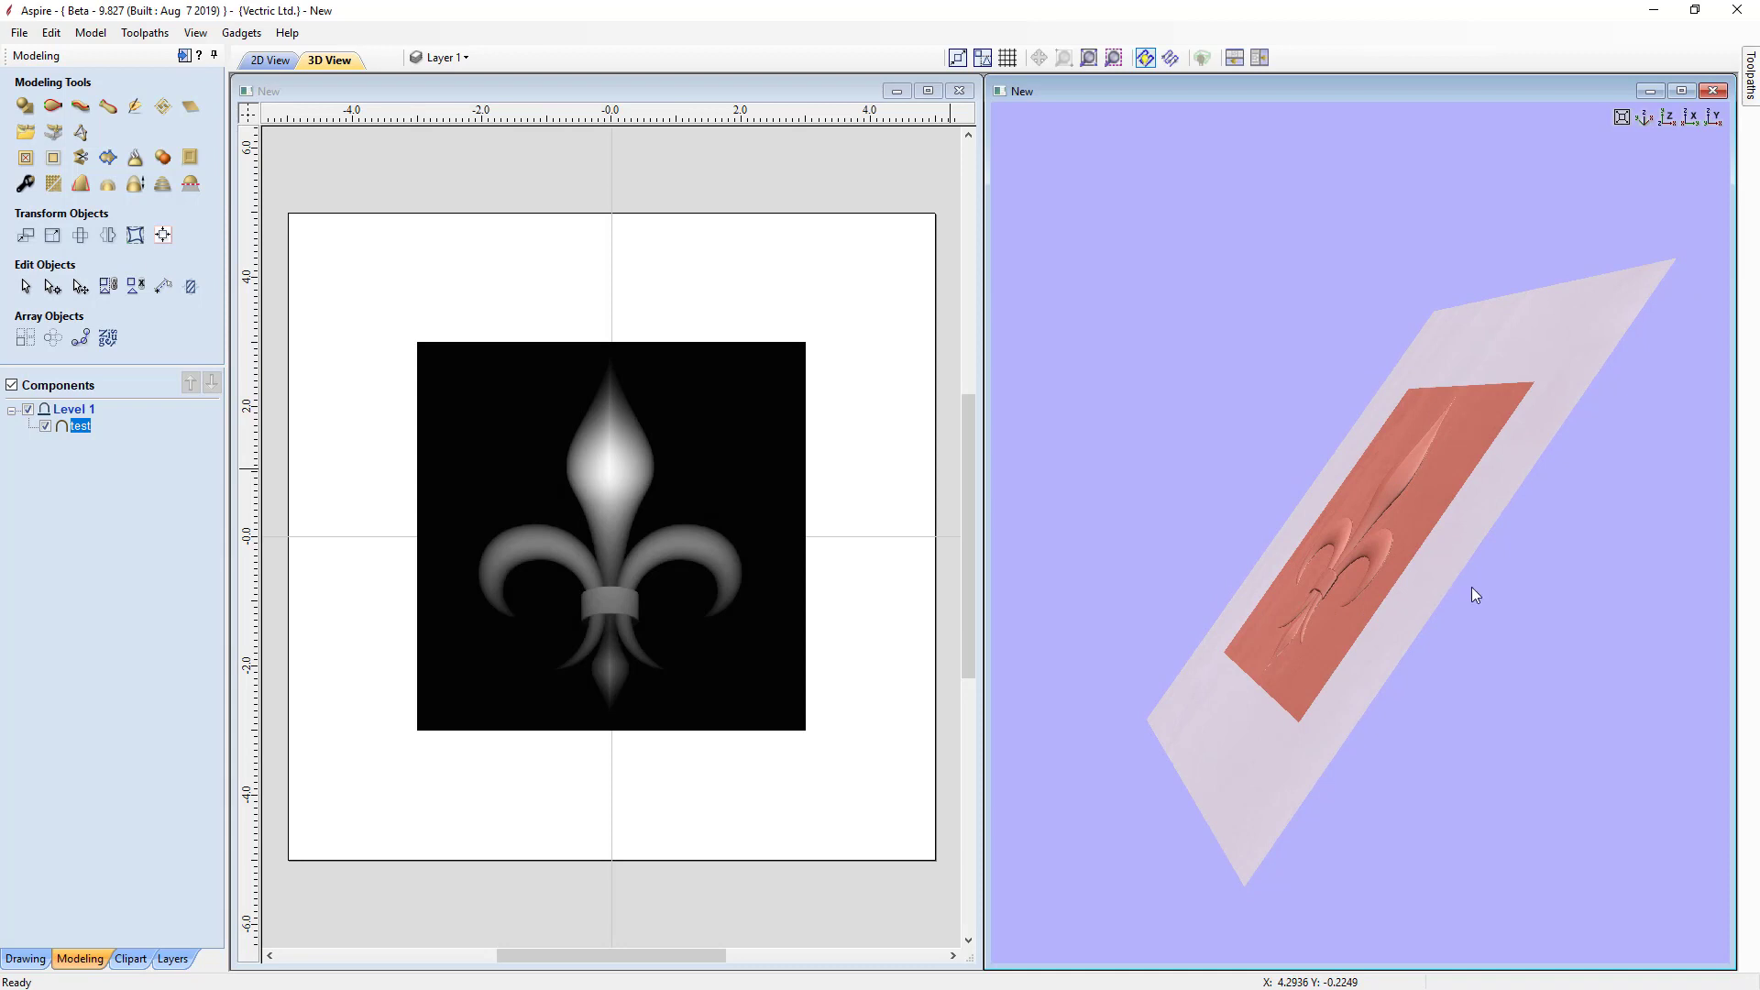
{"action": "left_click_drag", "start_coordinate": [1473, 594], "coordinate": [1432, 571]}
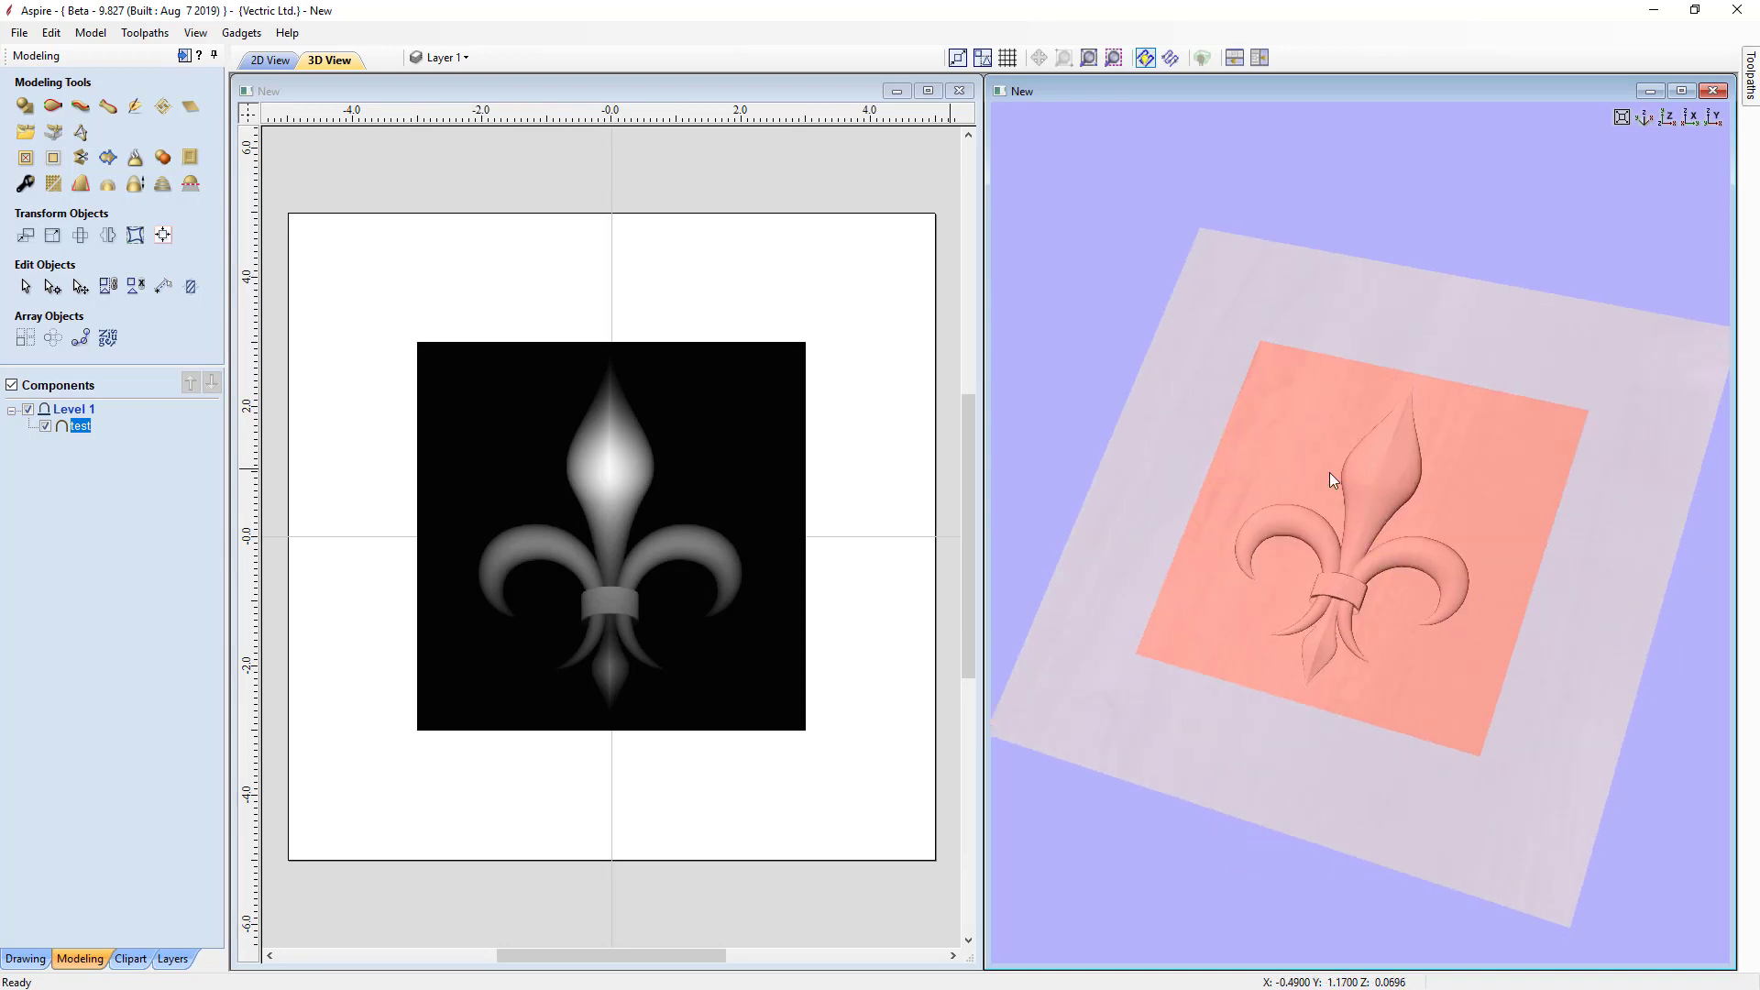
{"action": "left_click_drag", "start_coordinate": [1146, 510], "coordinate": [1206, 580]}
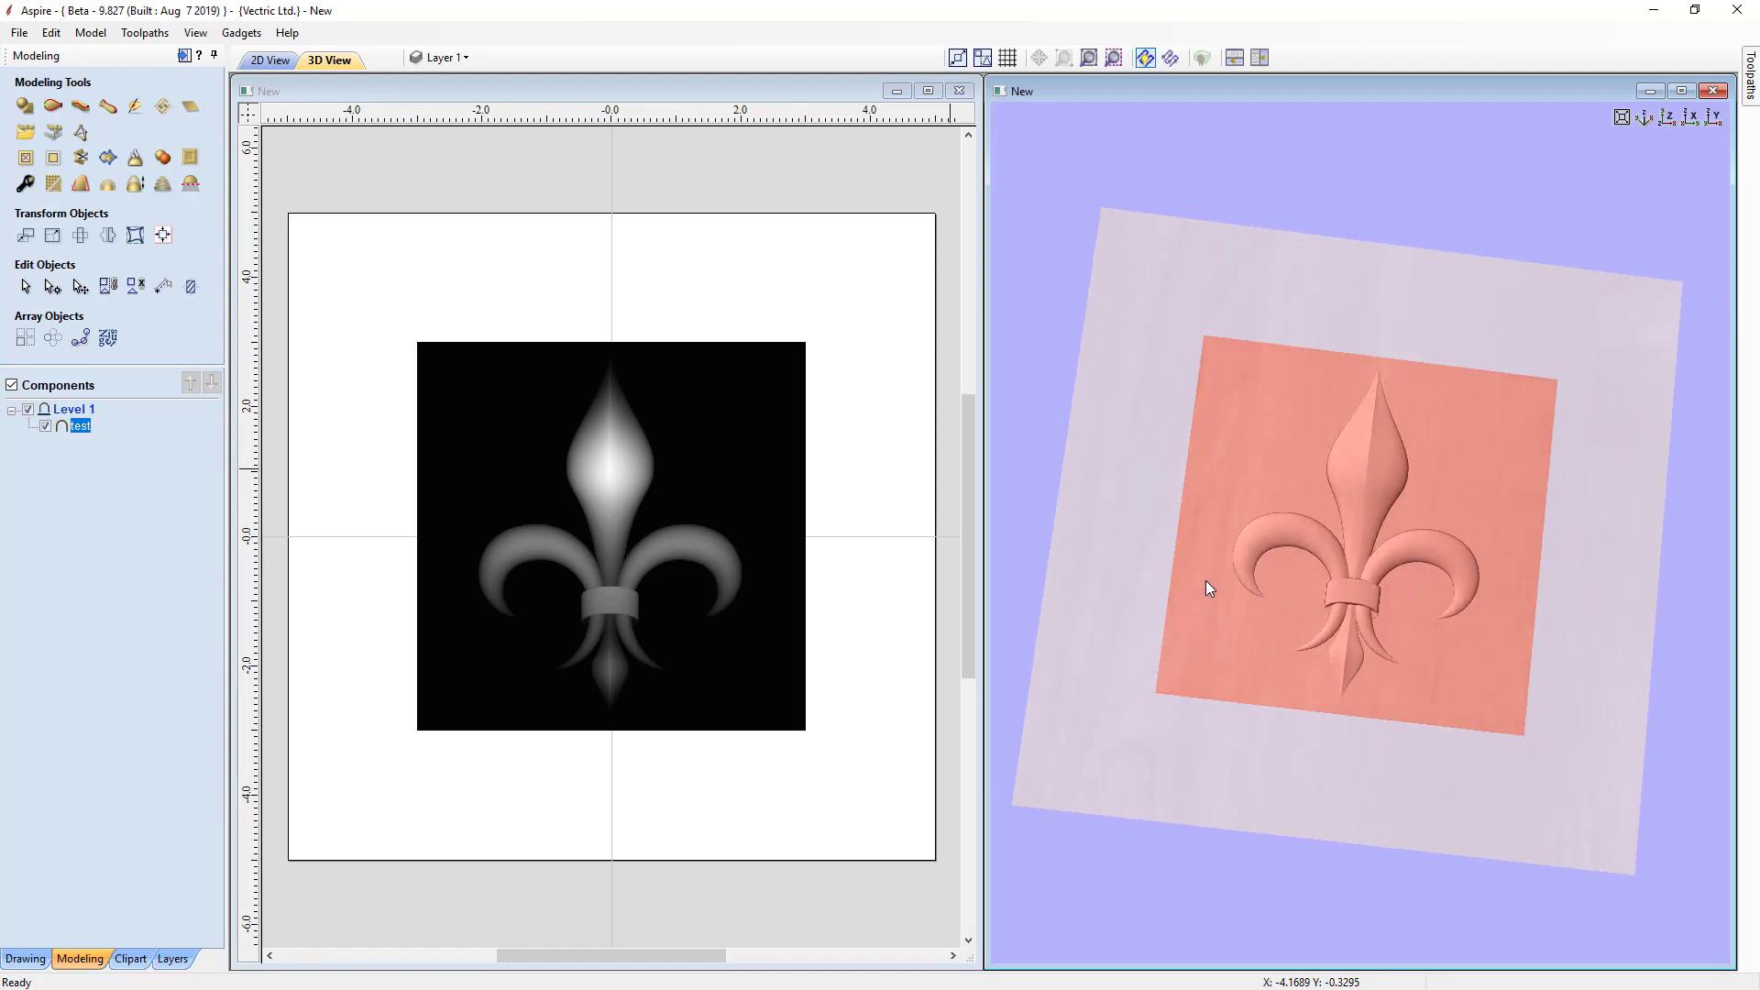
{"action": "left_click", "coordinate": [1673, 121]}
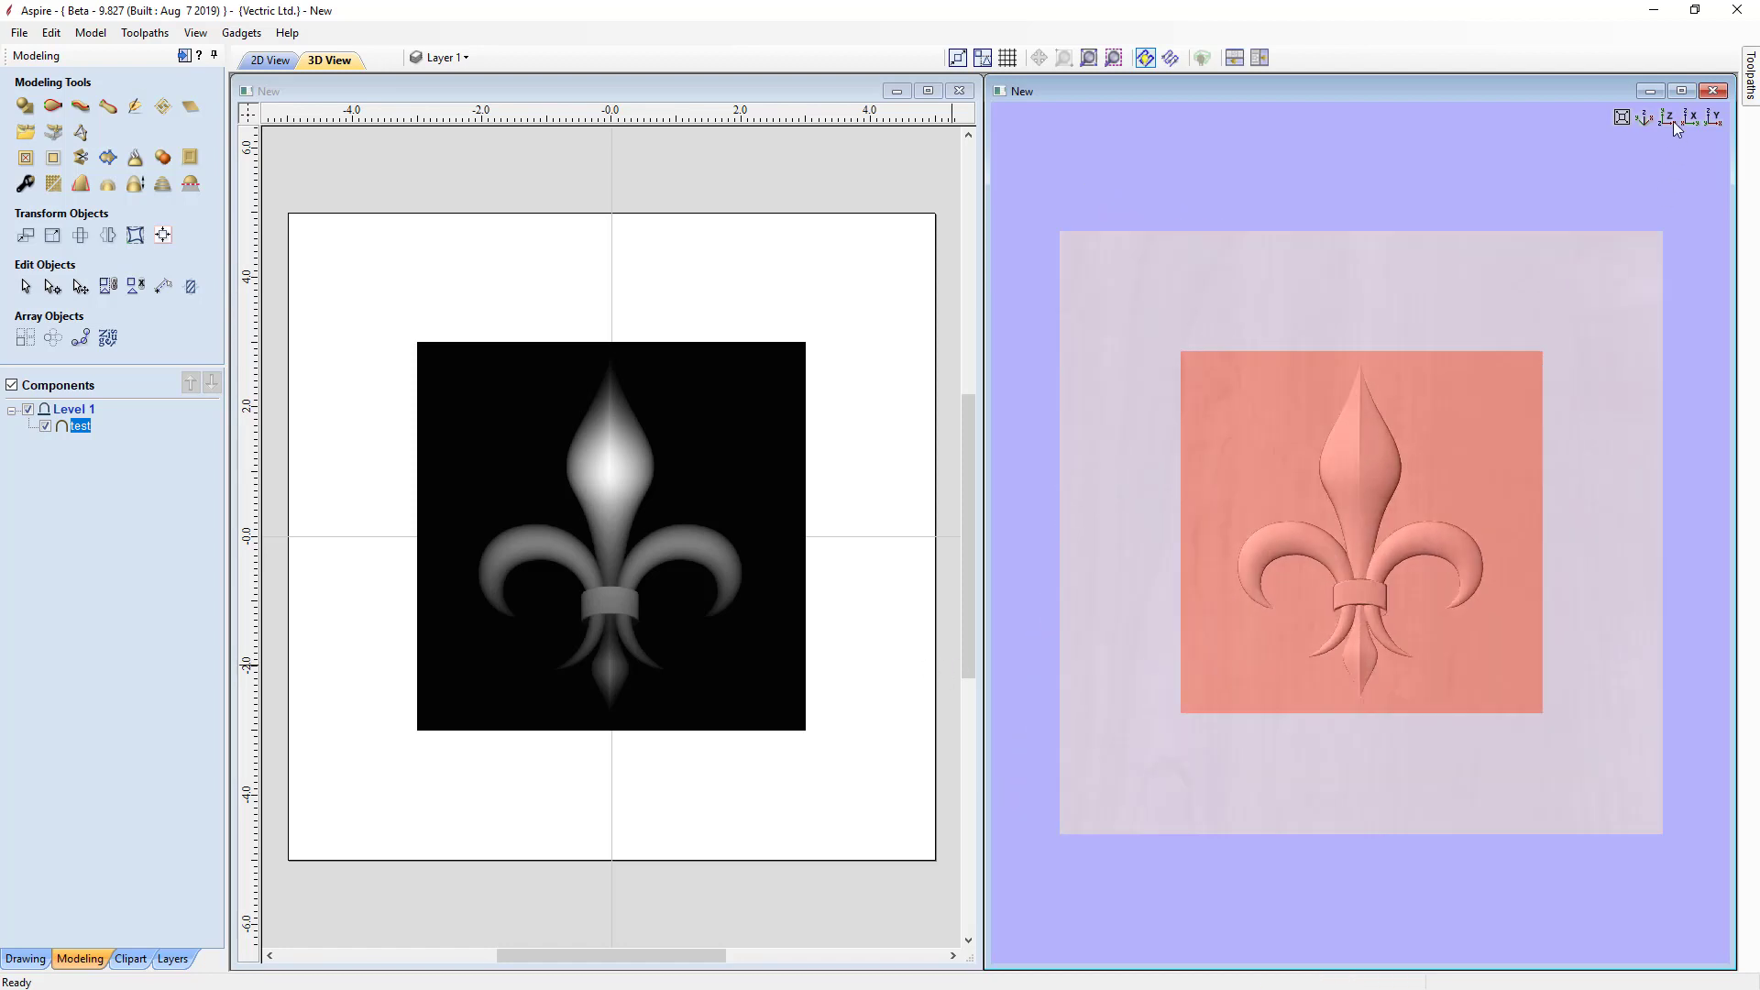
Delete the test component and import the photo House.jpg as a component instead
{"action": "left_click", "coordinate": [719, 727]}
{"action": "key", "text": "Delete"}
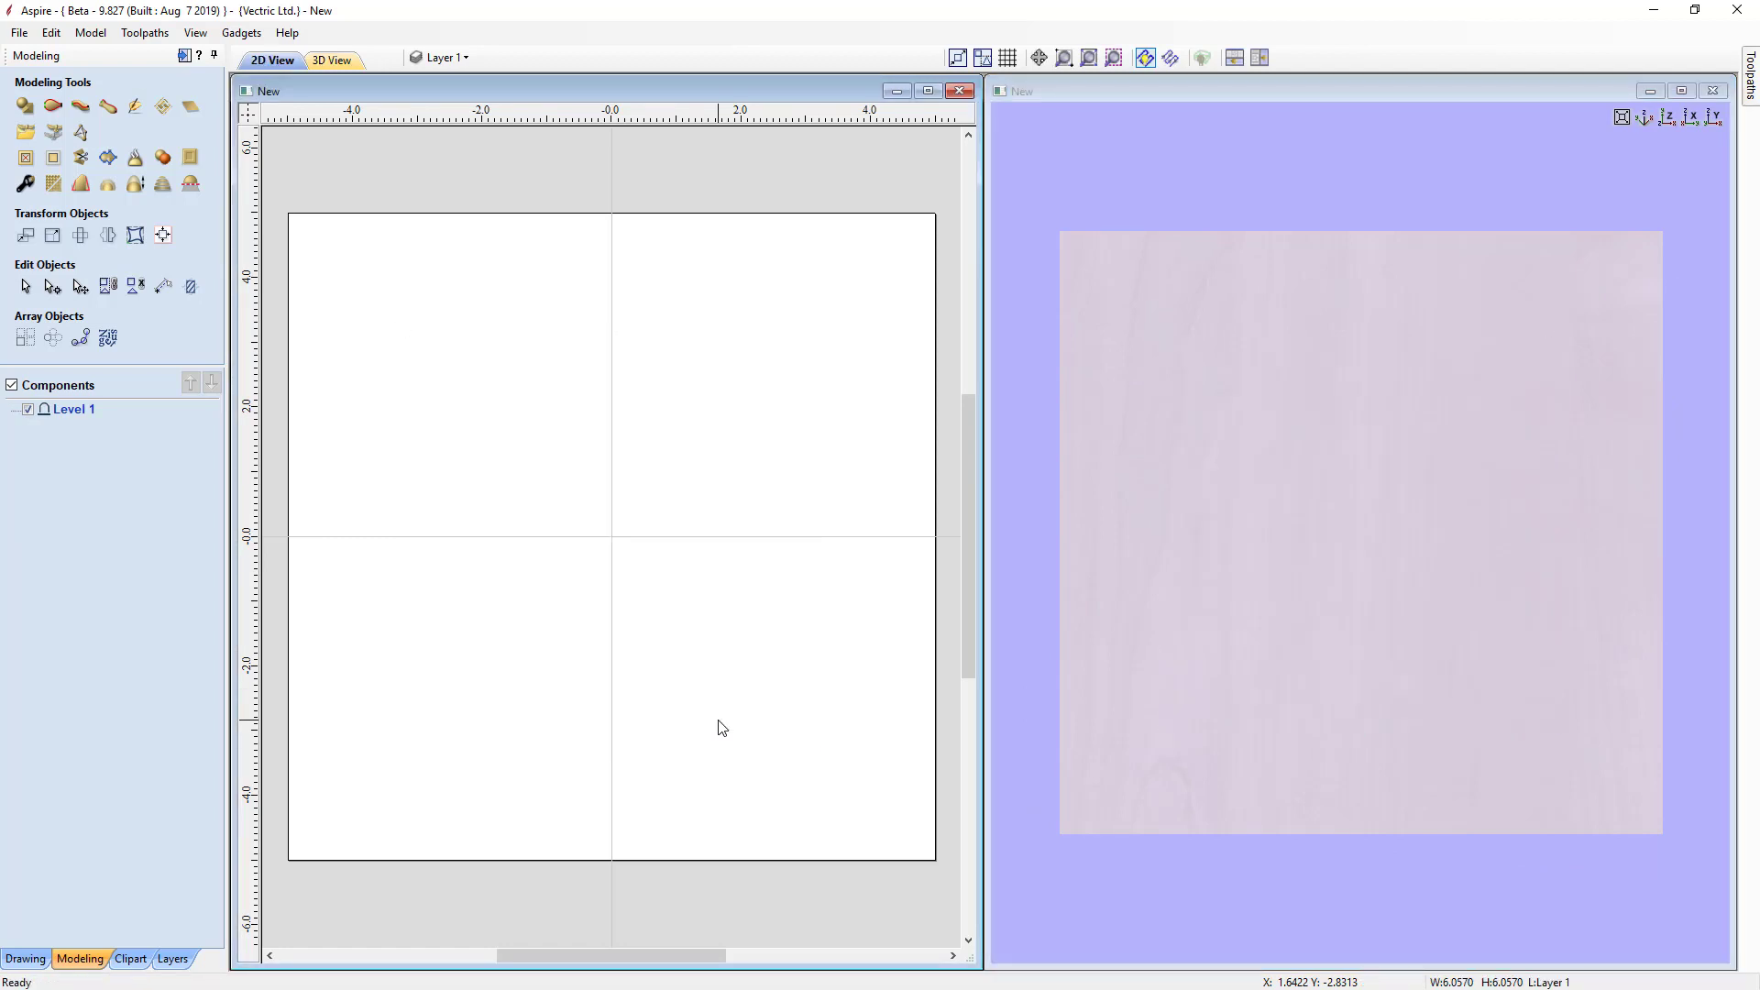
{"action": "left_click", "coordinate": [52, 157]}
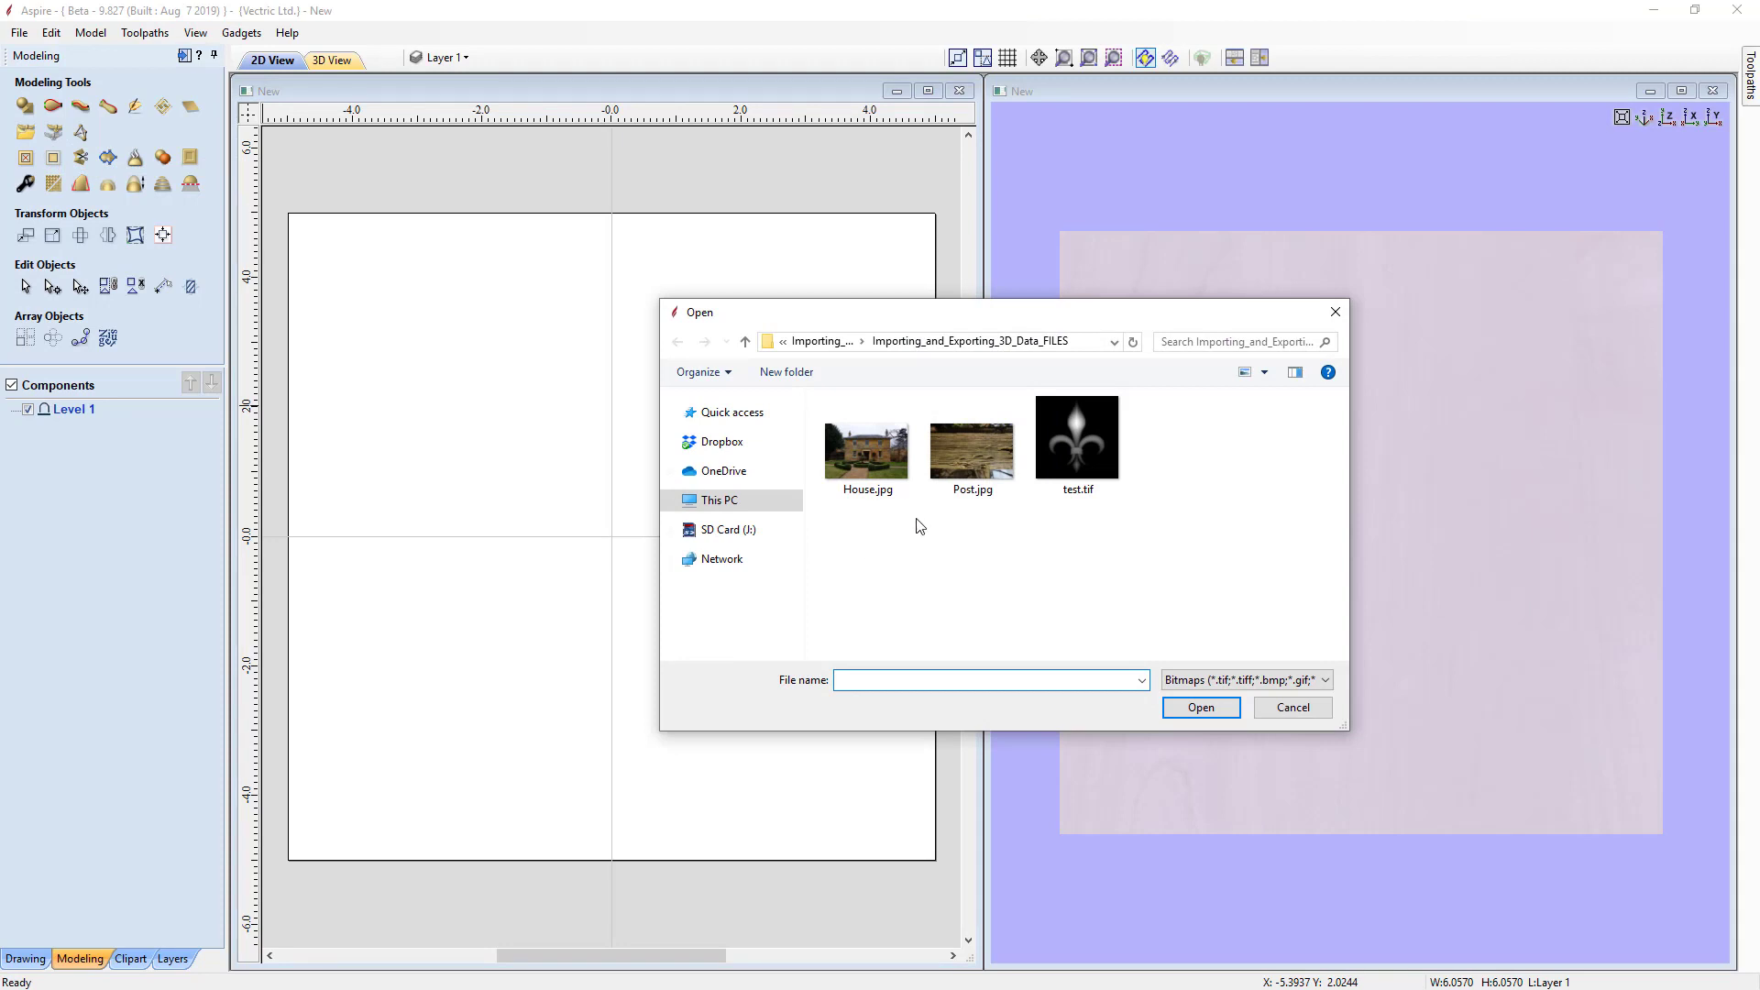
{"action": "left_click", "coordinate": [869, 472]}
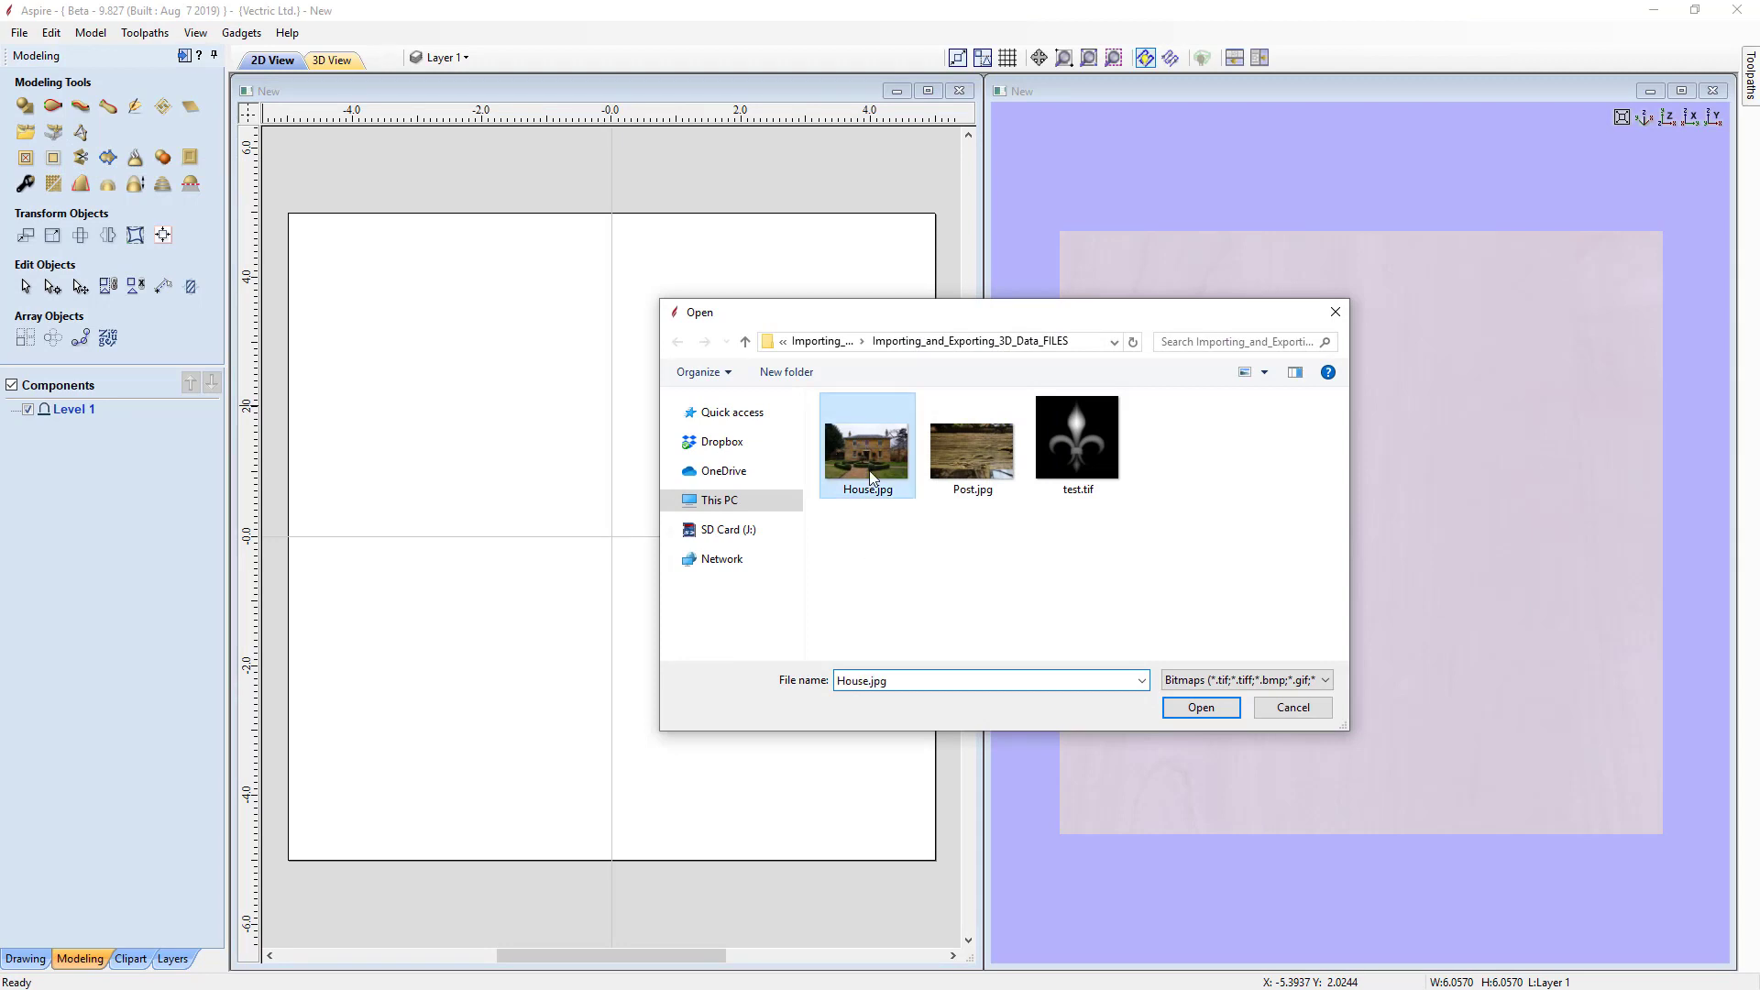
{"action": "left_click", "coordinate": [1202, 707]}
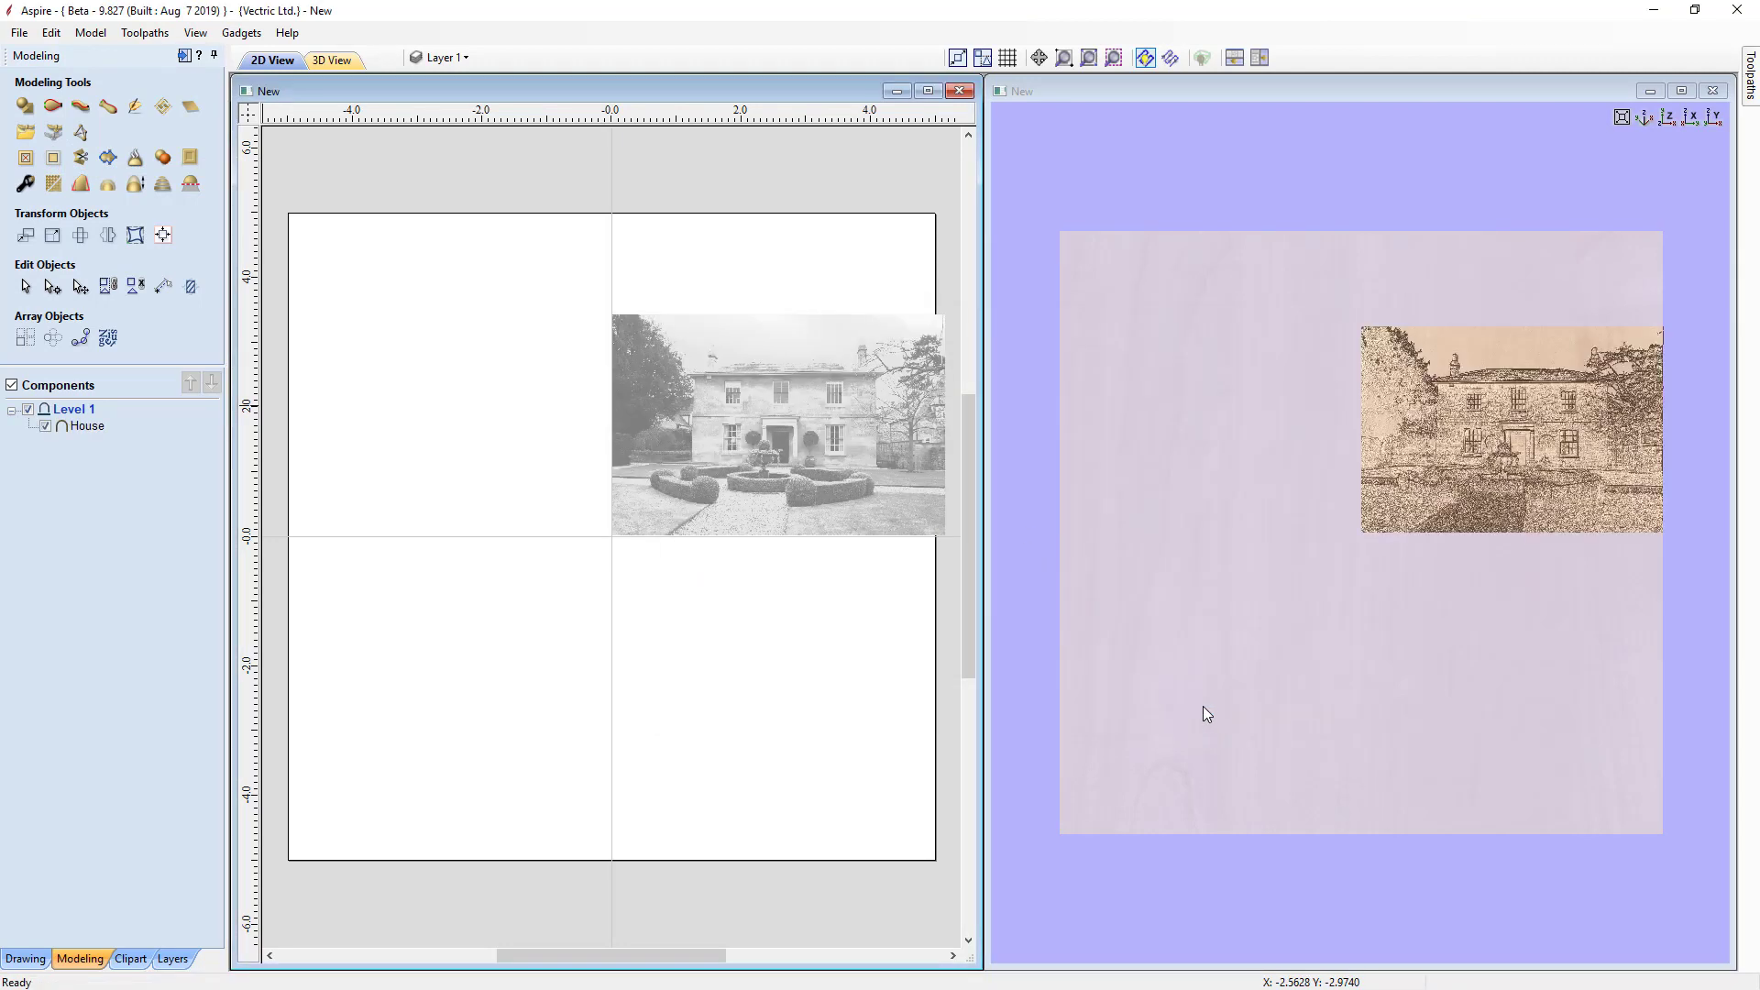
Centre the House component in the material and enlarge it proportionally to about 8.7 by 5.8 inches
{"action": "left_click", "coordinate": [801, 503]}
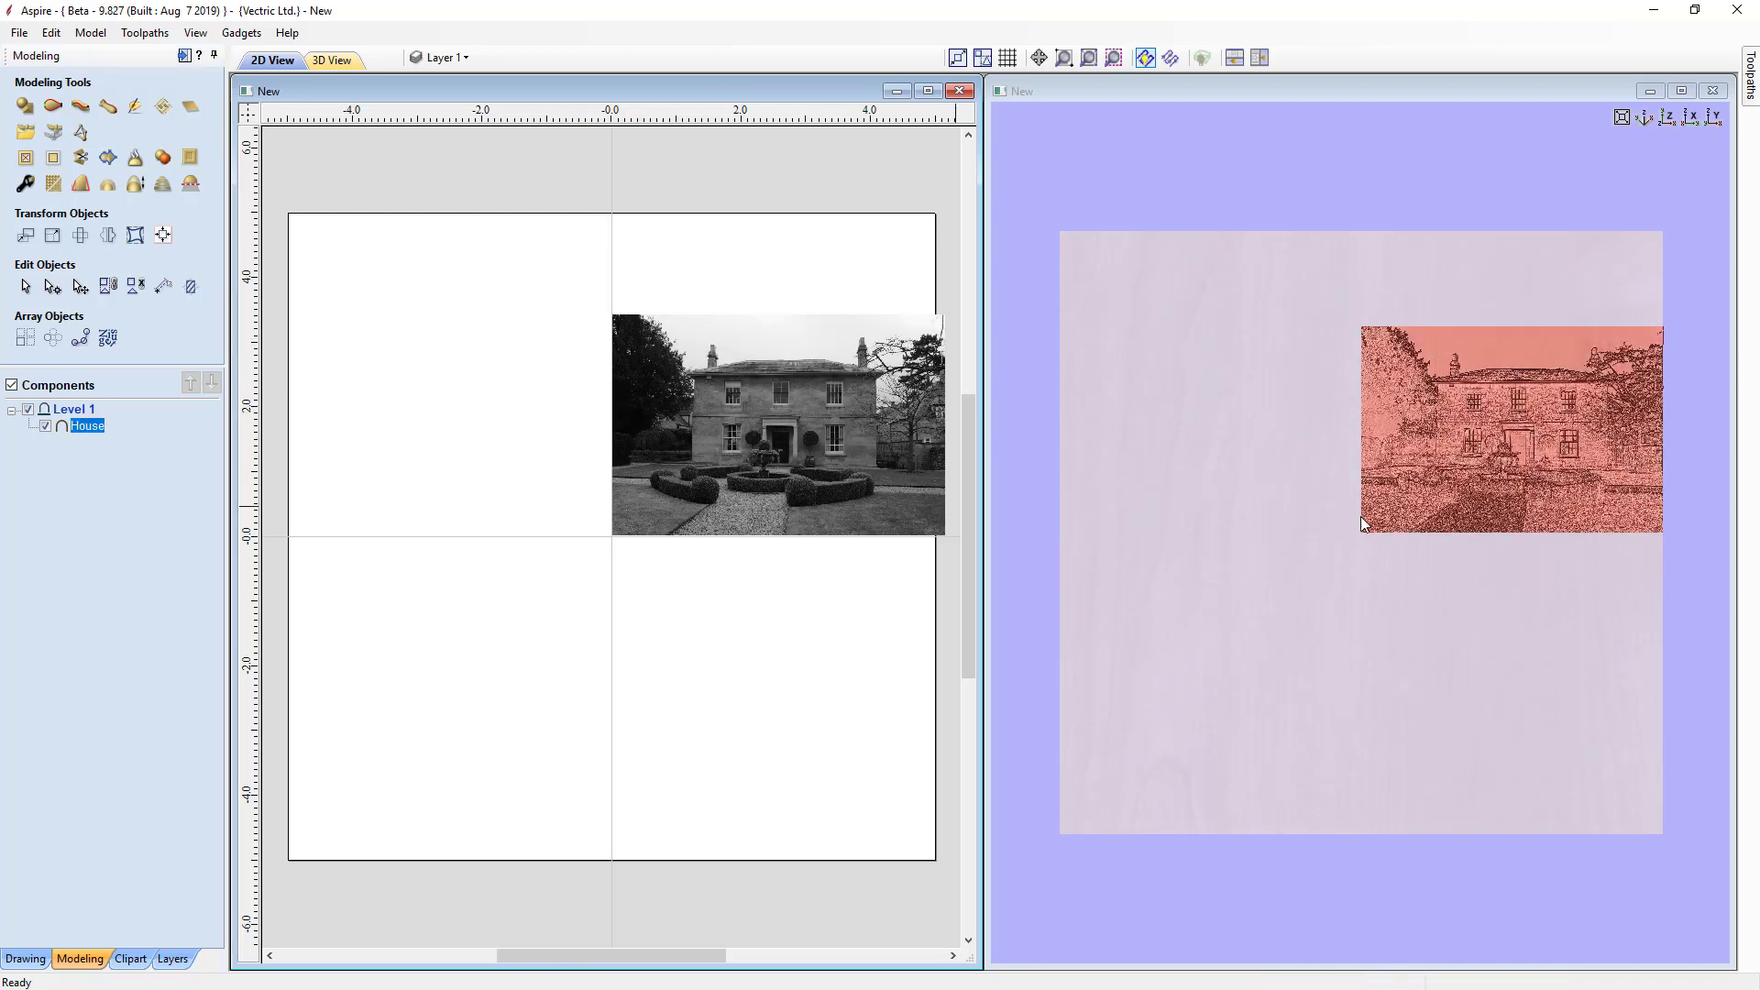
{"action": "left_click_drag", "start_coordinate": [1316, 675], "coordinate": [1371, 621]}
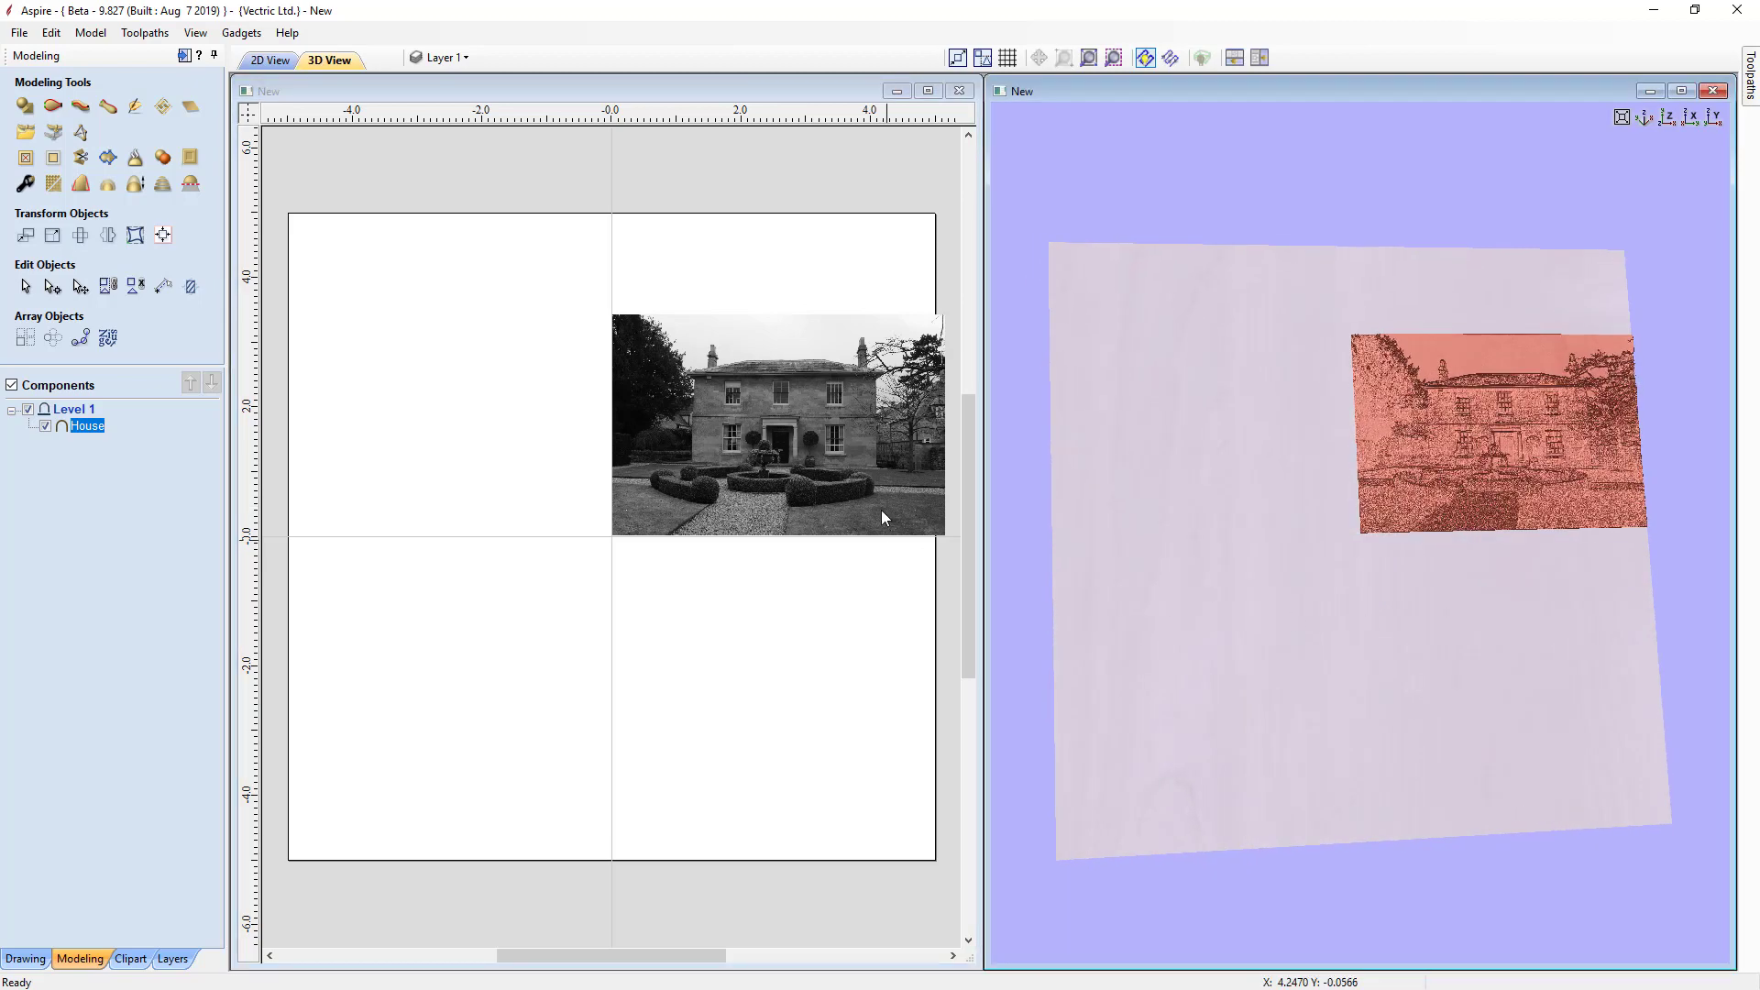
{"action": "left_click", "coordinate": [873, 484]}
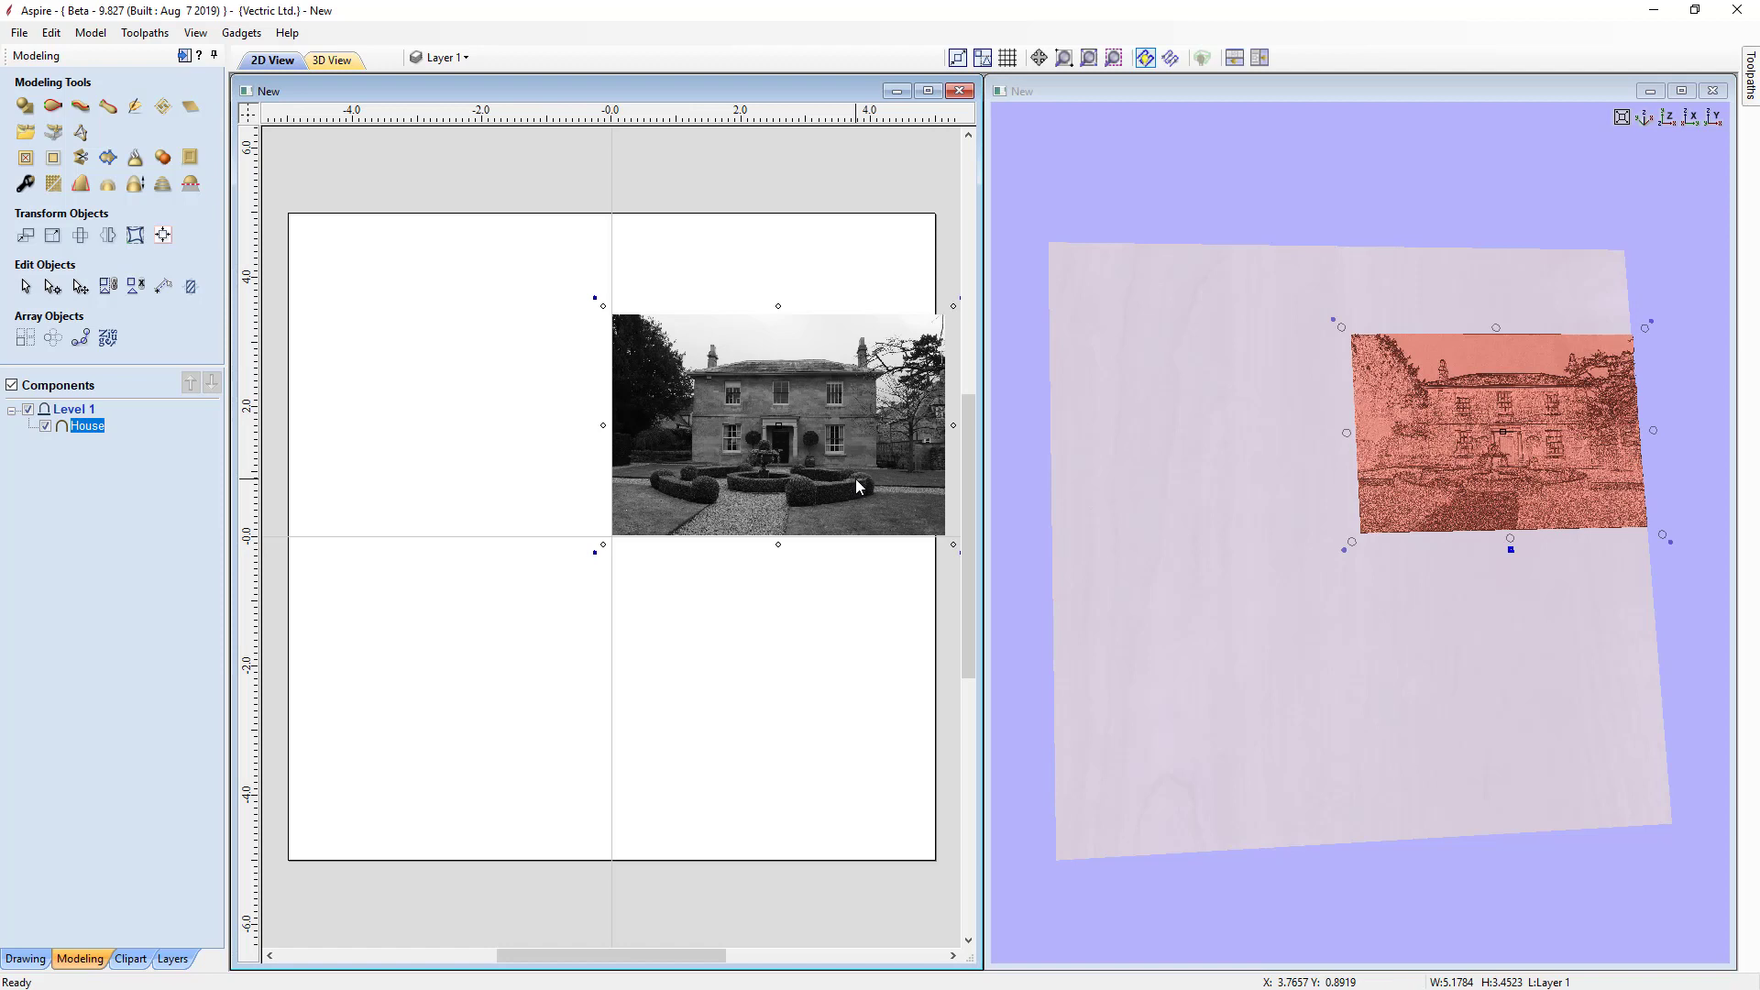
{"action": "key", "text": "F9"}
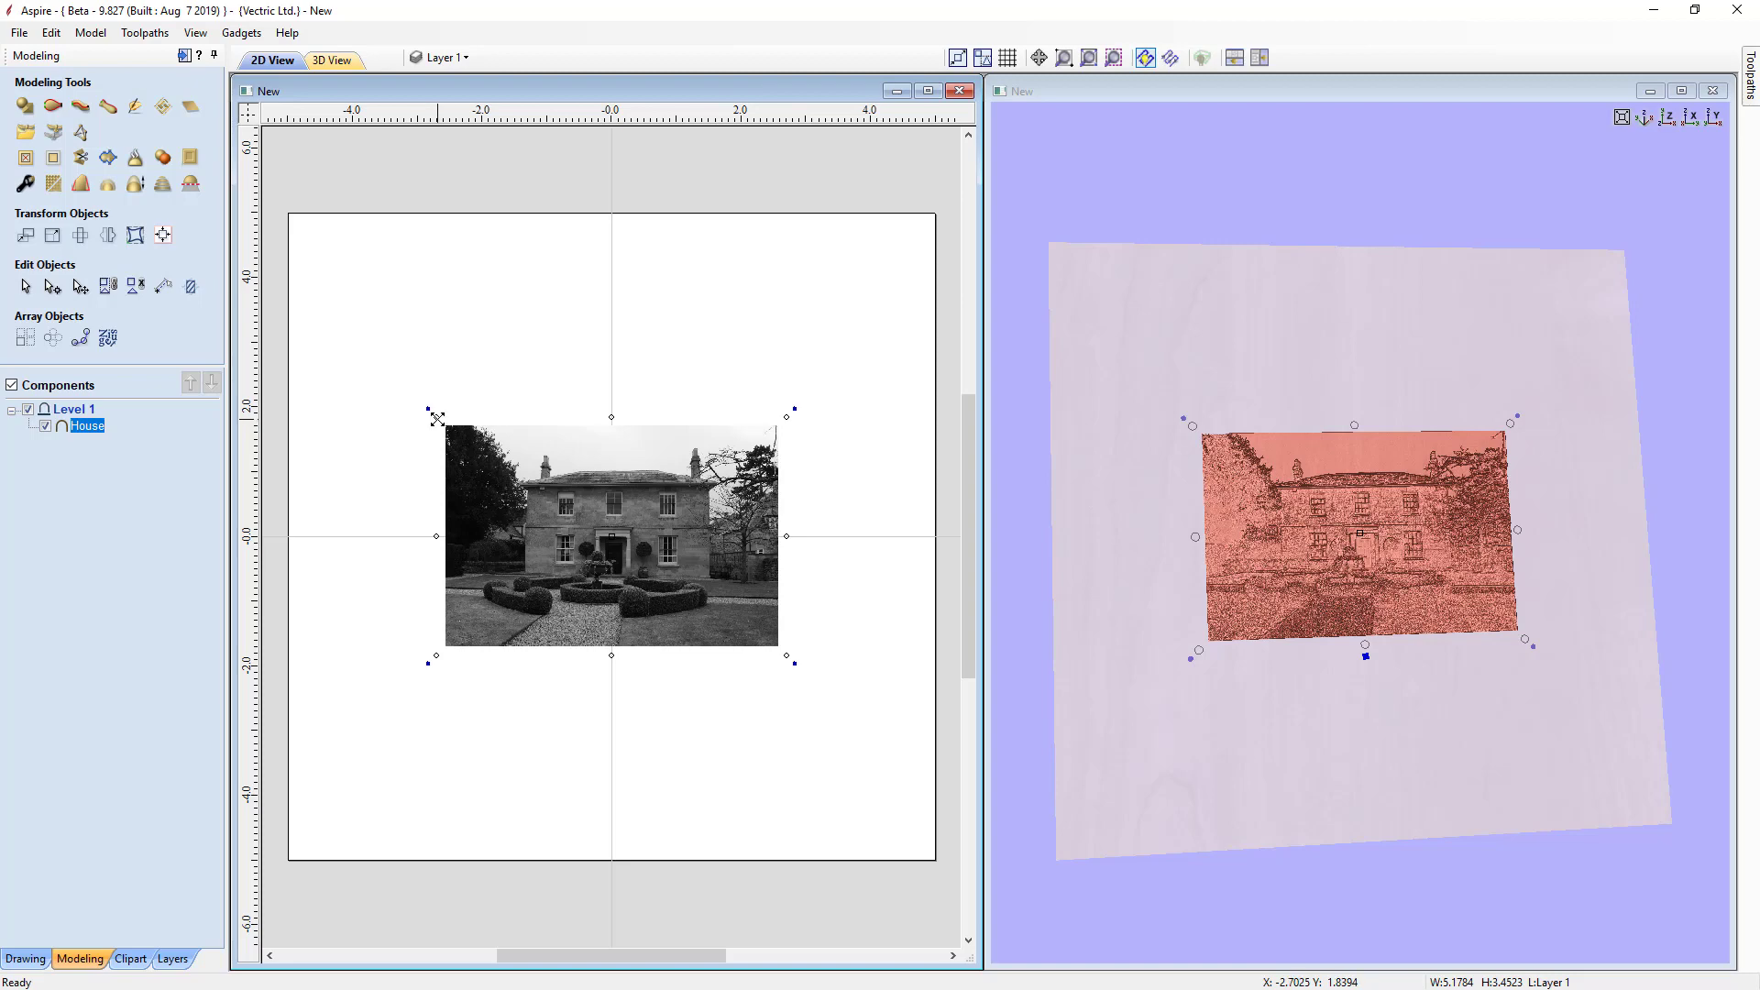
{"action": "left_click_drag", "start_coordinate": [437, 419], "coordinate": [371, 347]}
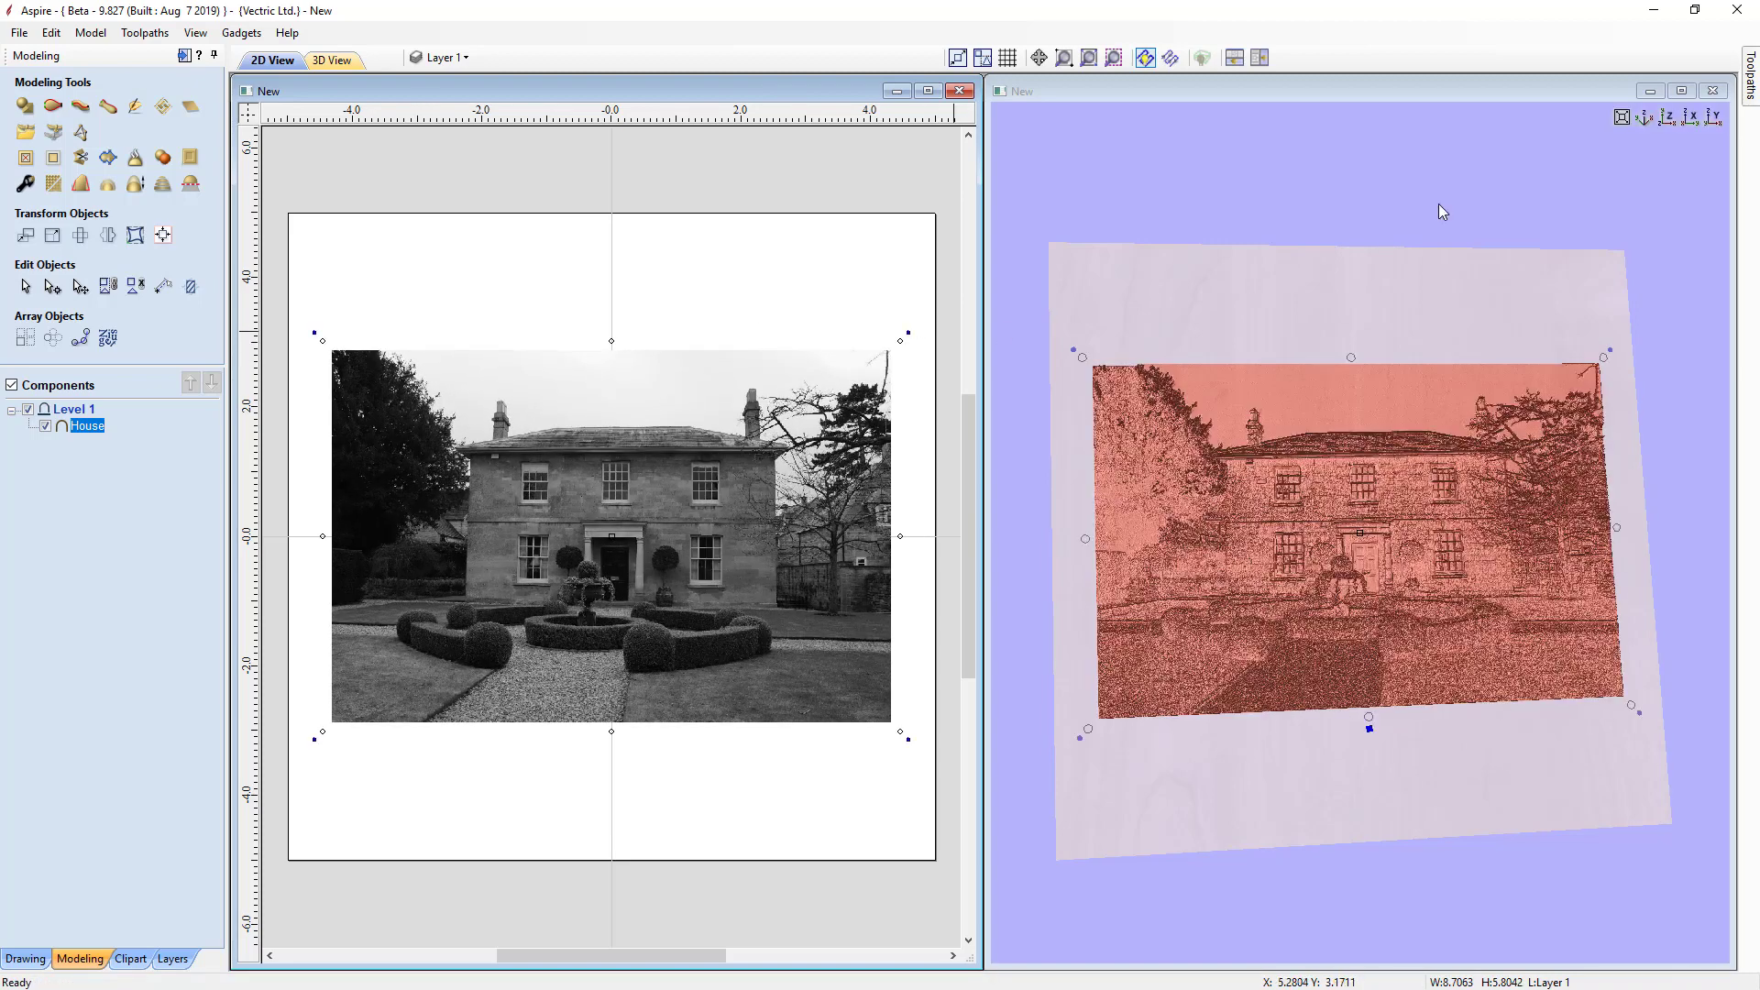
Examine the surface detail and noise of the House relief in 3D, close up and from straight above
{"action": "left_click_drag", "start_coordinate": [1400, 825], "coordinate": [1368, 733]}
{"action": "scroll", "coordinate": [1368, 734], "scroll_direction": "up", "scroll_amount": 5}
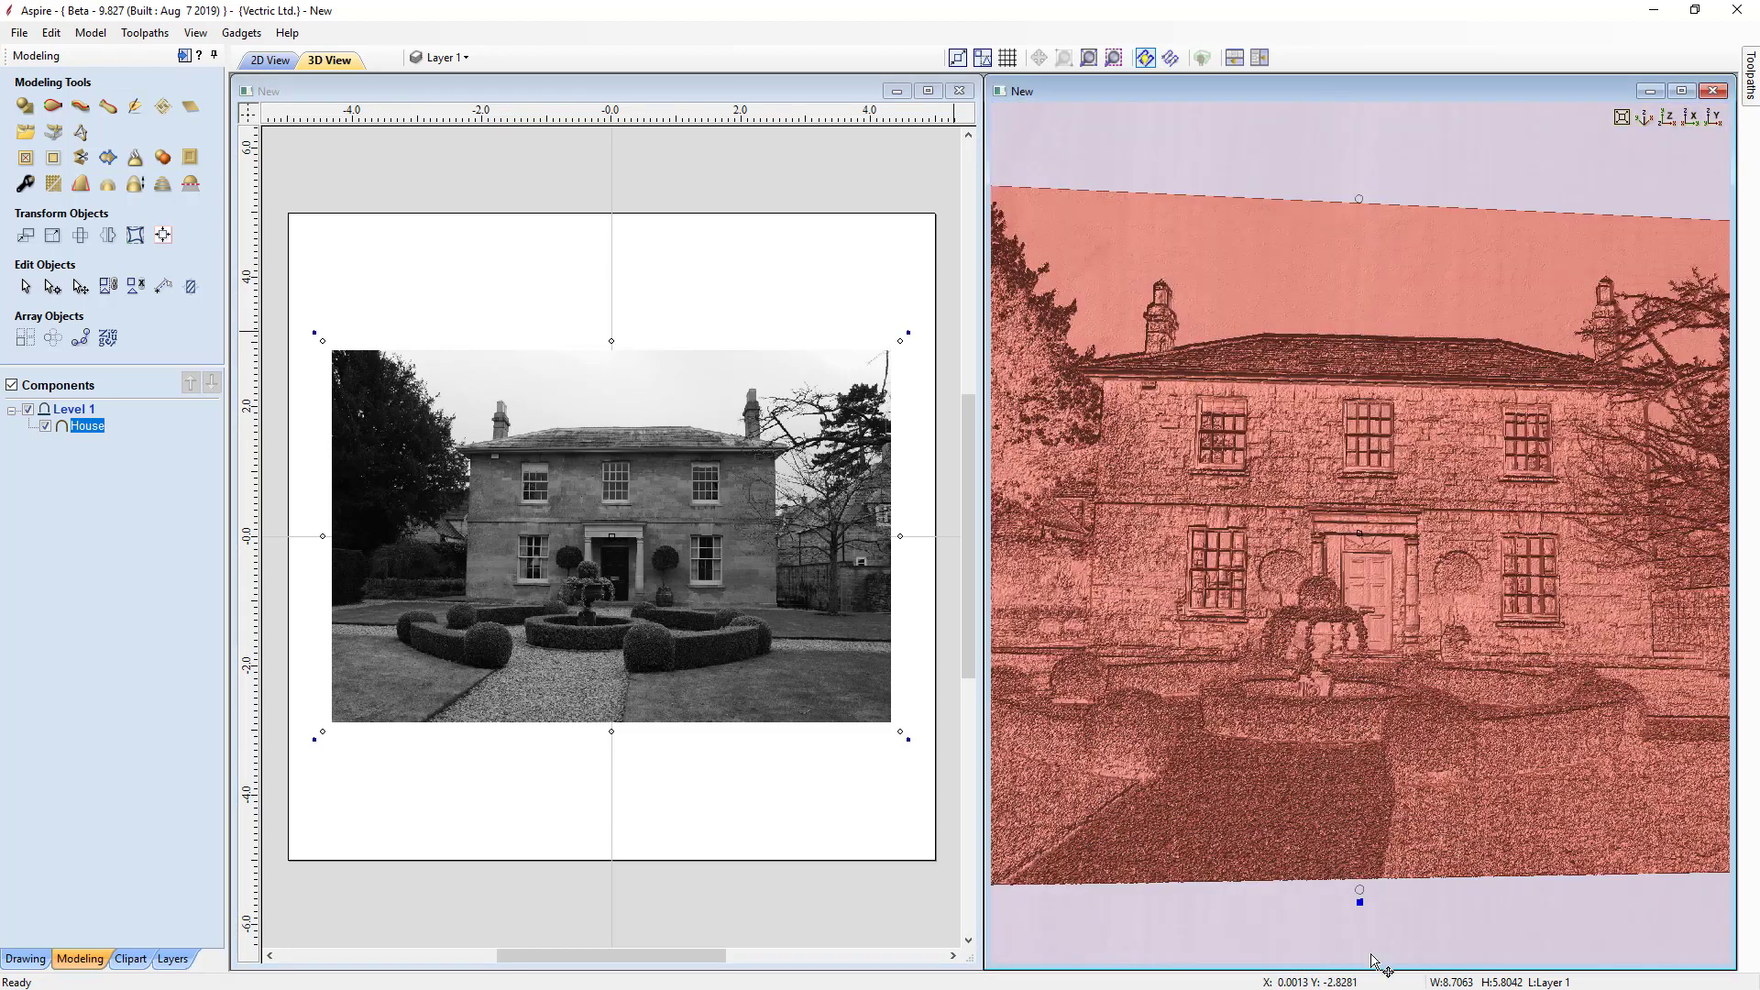
{"action": "left_click_drag", "start_coordinate": [1289, 916], "coordinate": [1338, 852]}
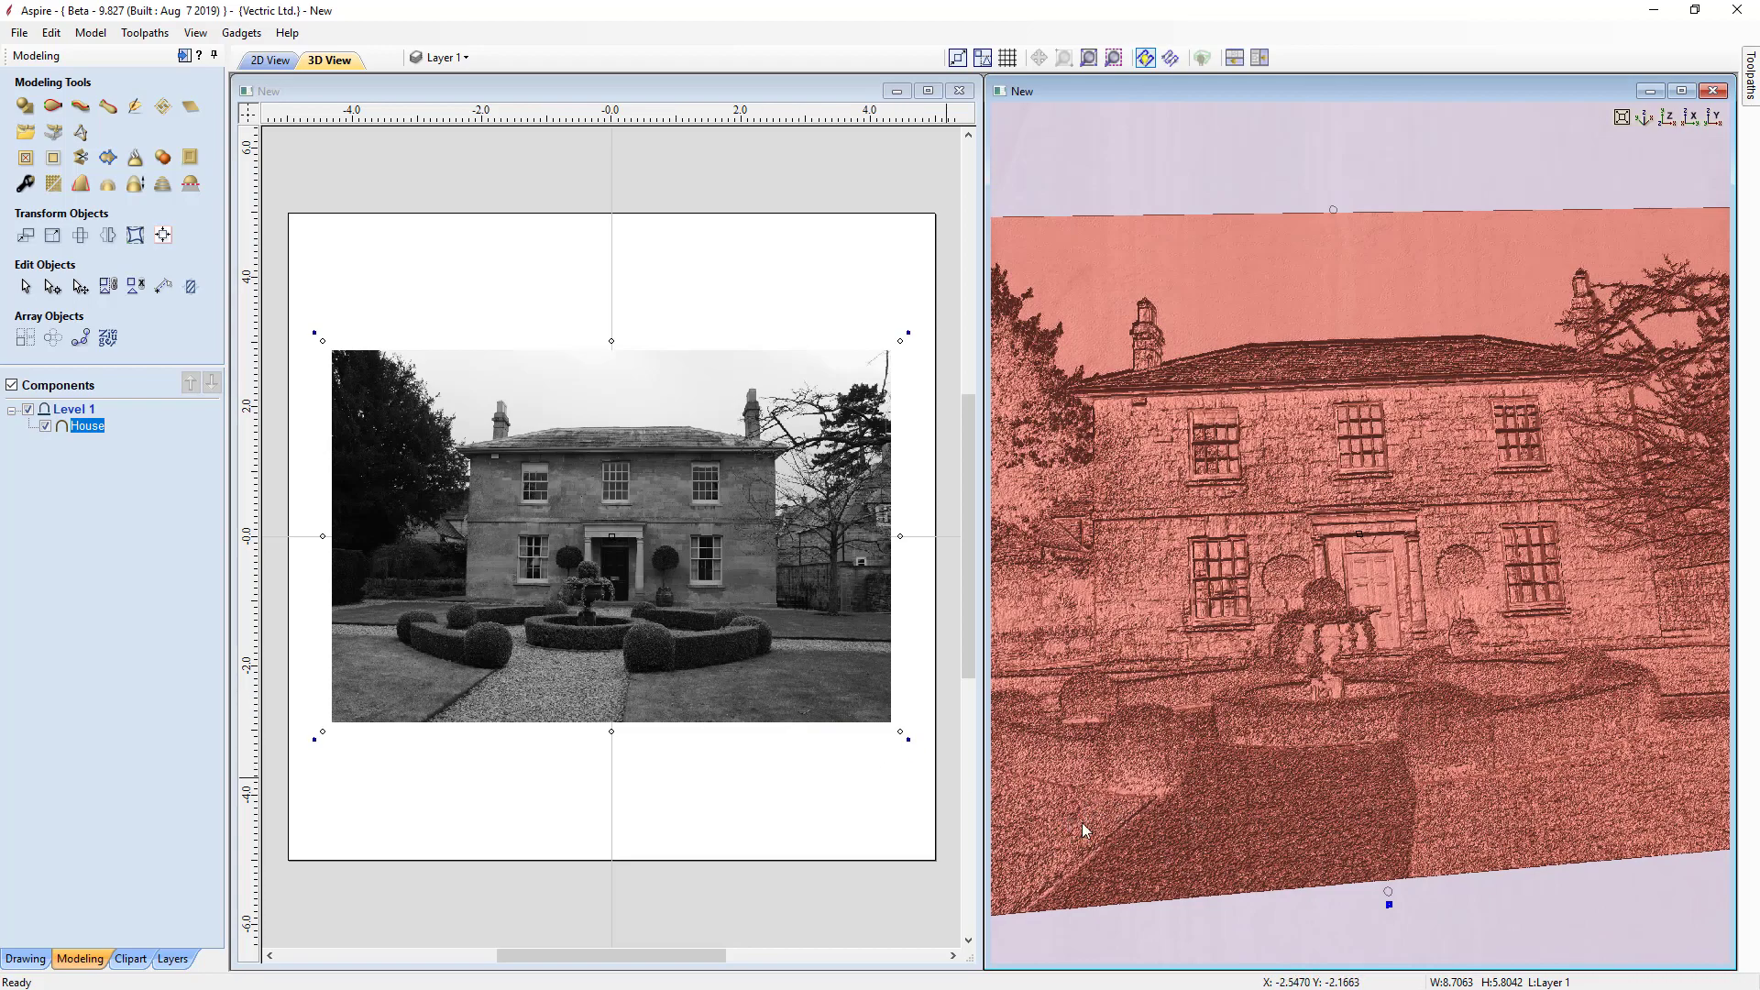
{"action": "mouse_move", "coordinate": [1548, 931]}
{"action": "left_mouse_down"}
{"action": "mouse_move", "coordinate": [1527, 911]}
{"action": "mouse_move", "coordinate": [1531, 932]}
{"action": "left_mouse_up"}
{"action": "left_click", "coordinate": [1667, 118]}
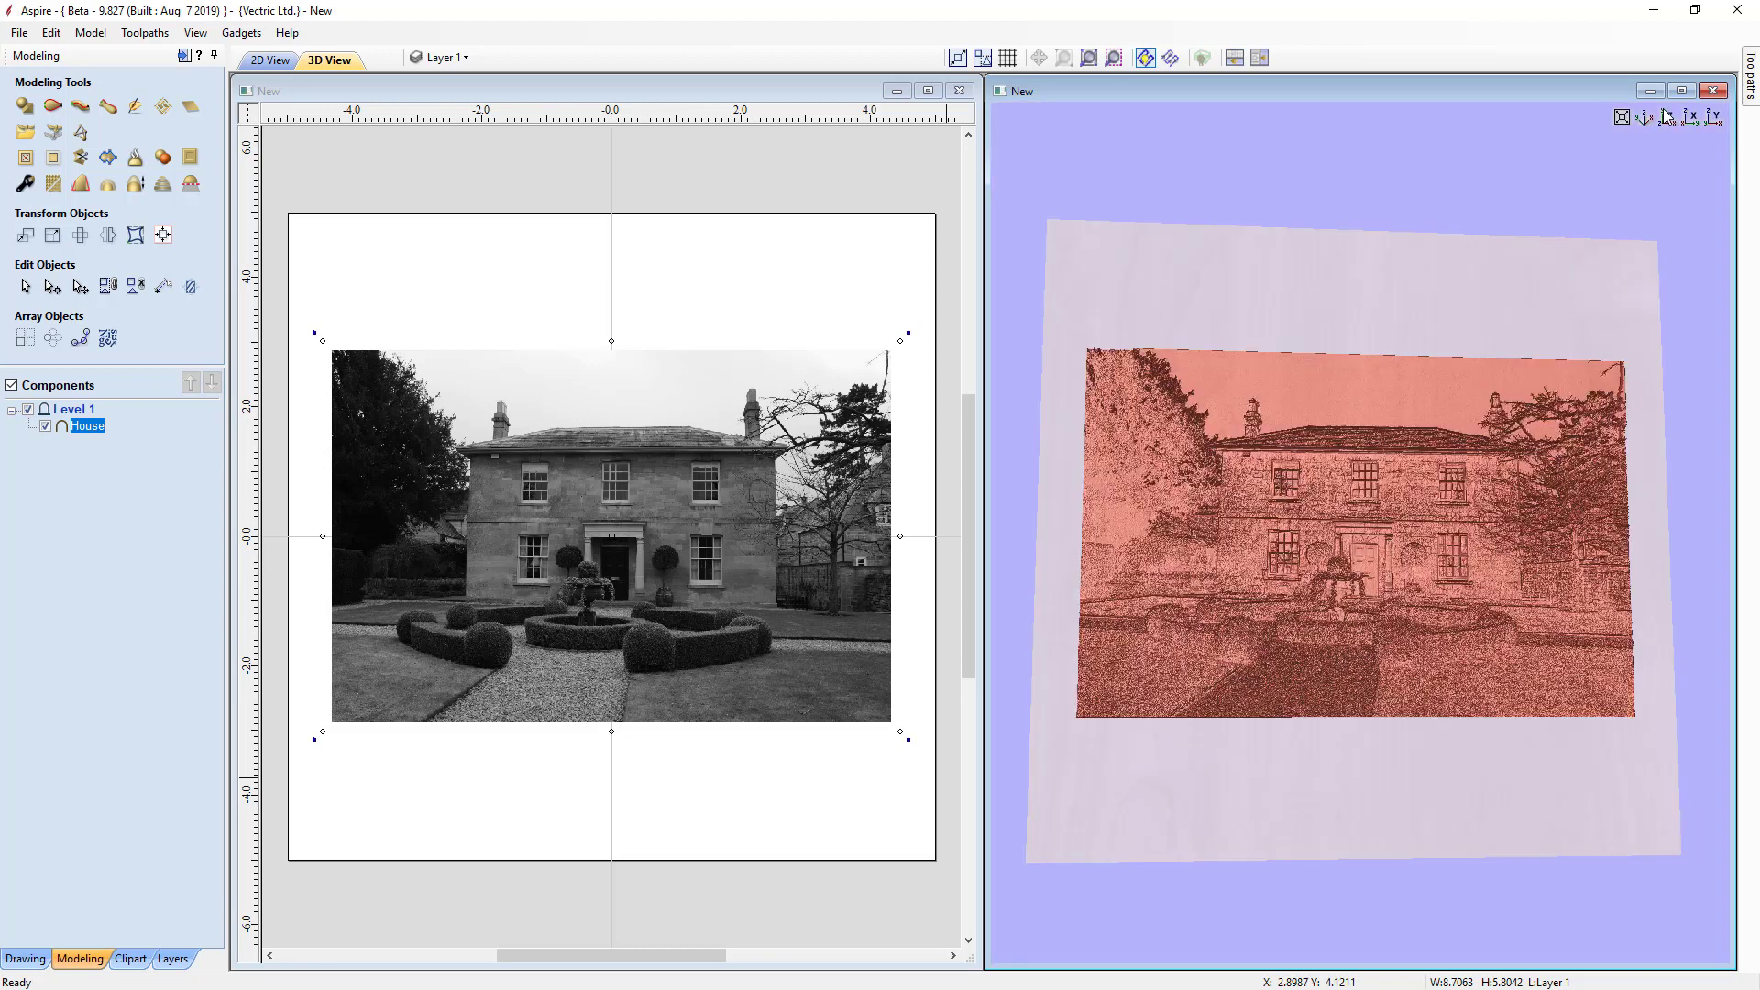
{"action": "scroll", "coordinate": [1434, 527], "scroll_direction": "up", "scroll_amount": 2}
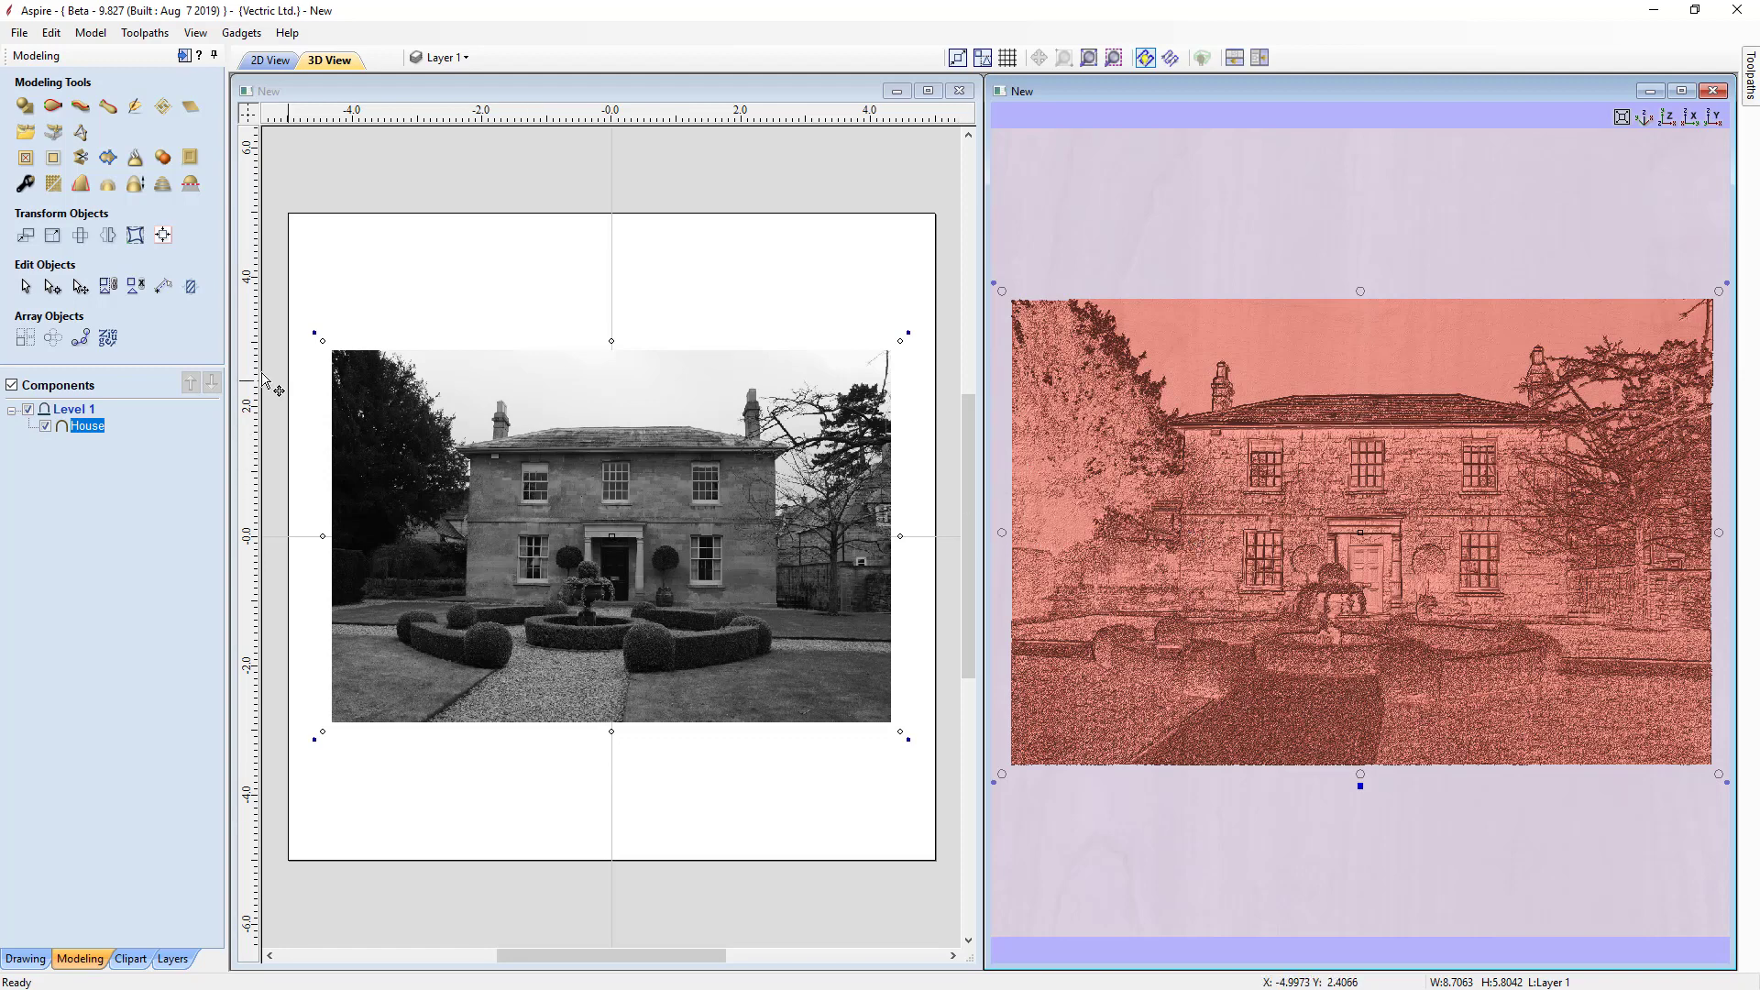
Apply a light amount of smoothing, near the minimum, to the House component without preserving transparency
{"action": "left_click", "coordinate": [52, 187]}
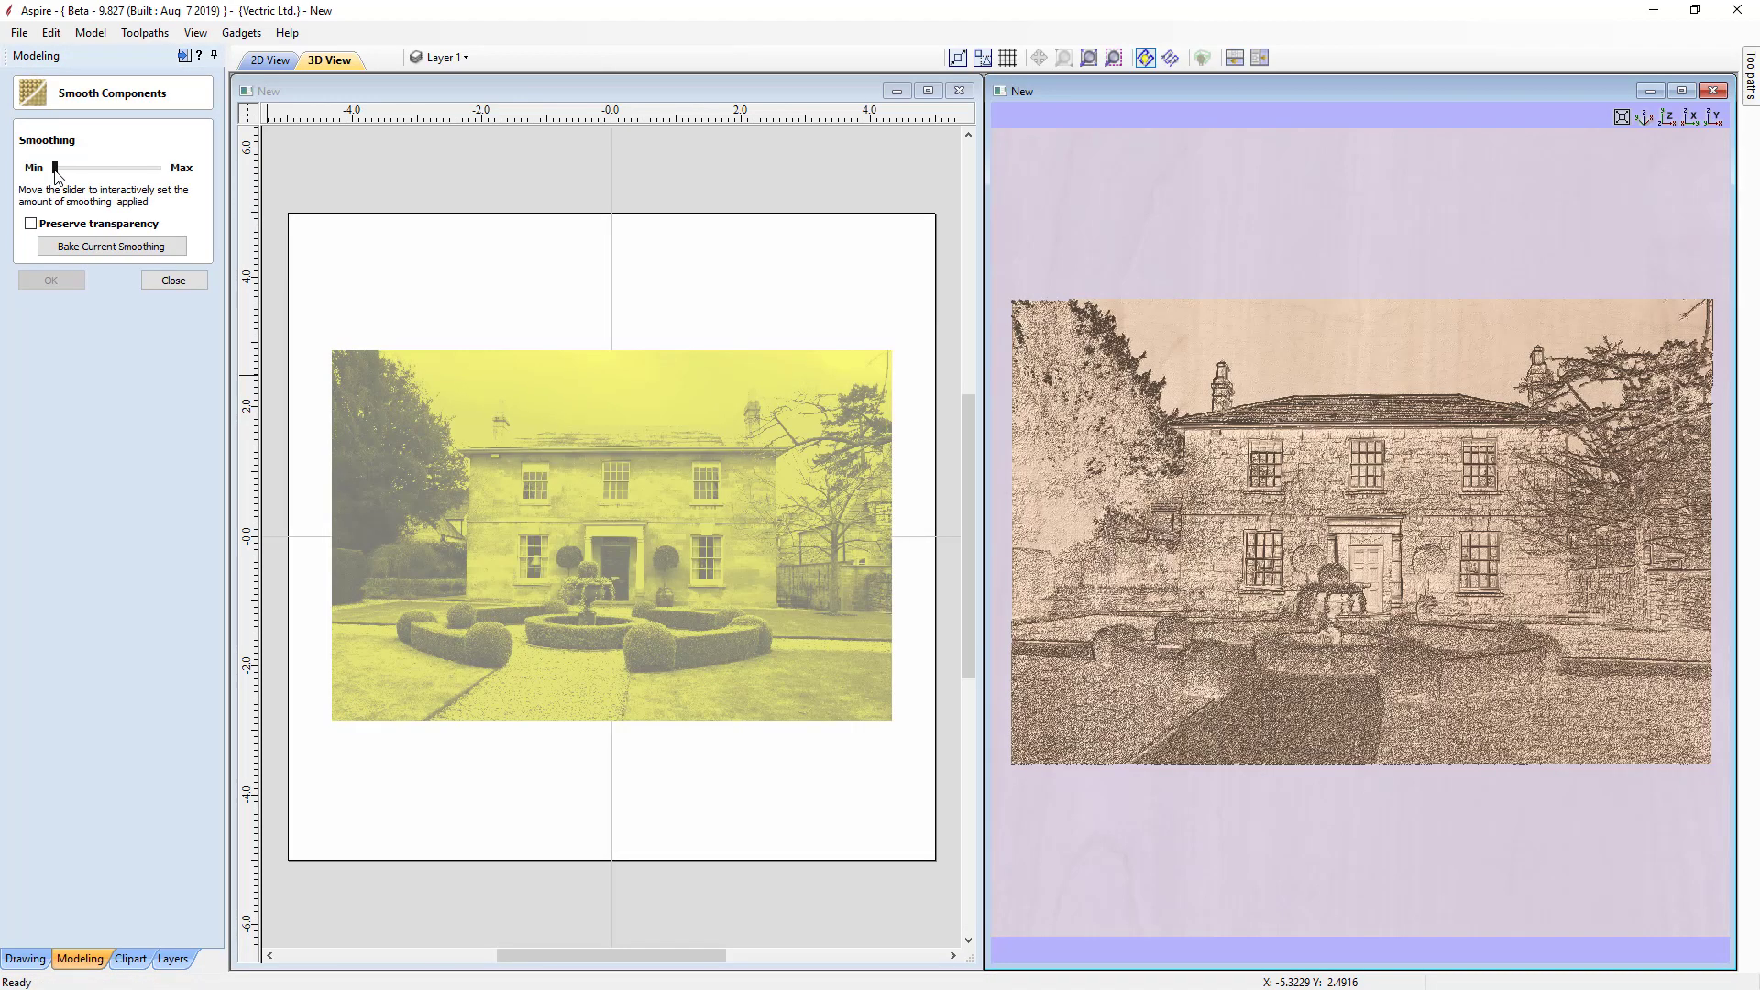
{"action": "left_click_drag", "start_coordinate": [56, 171], "coordinate": [111, 174]}
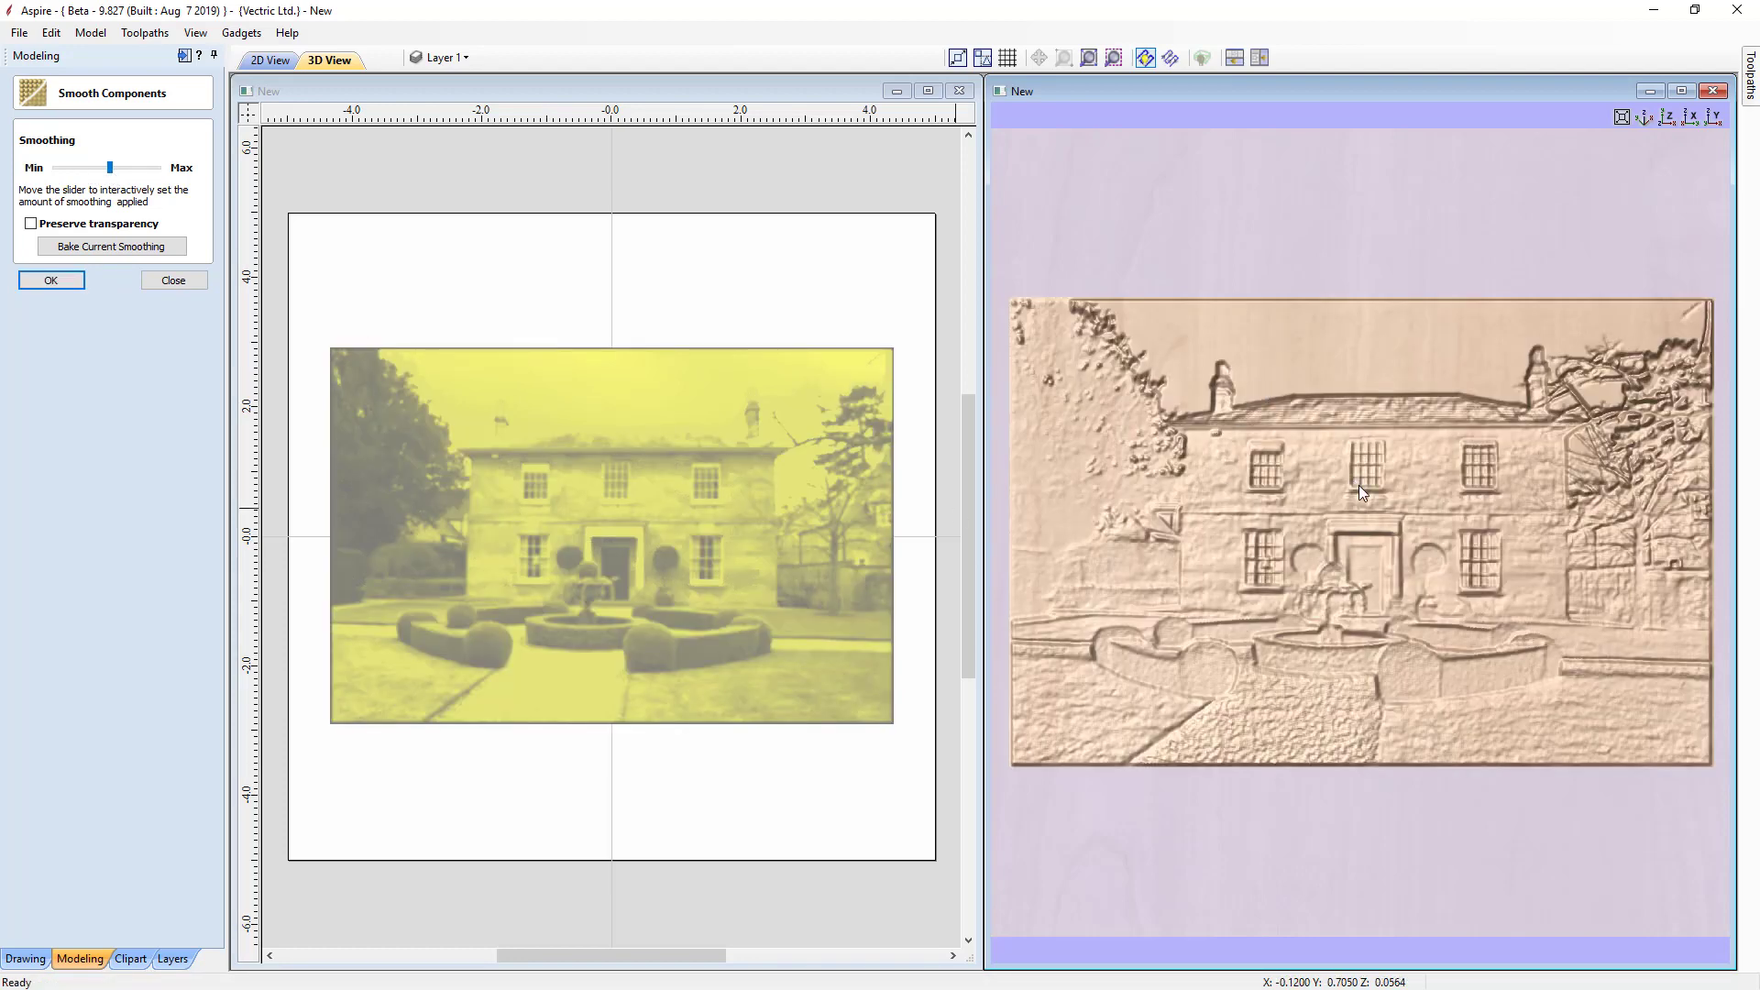
{"action": "left_click_drag", "start_coordinate": [88, 171], "coordinate": [73, 174]}
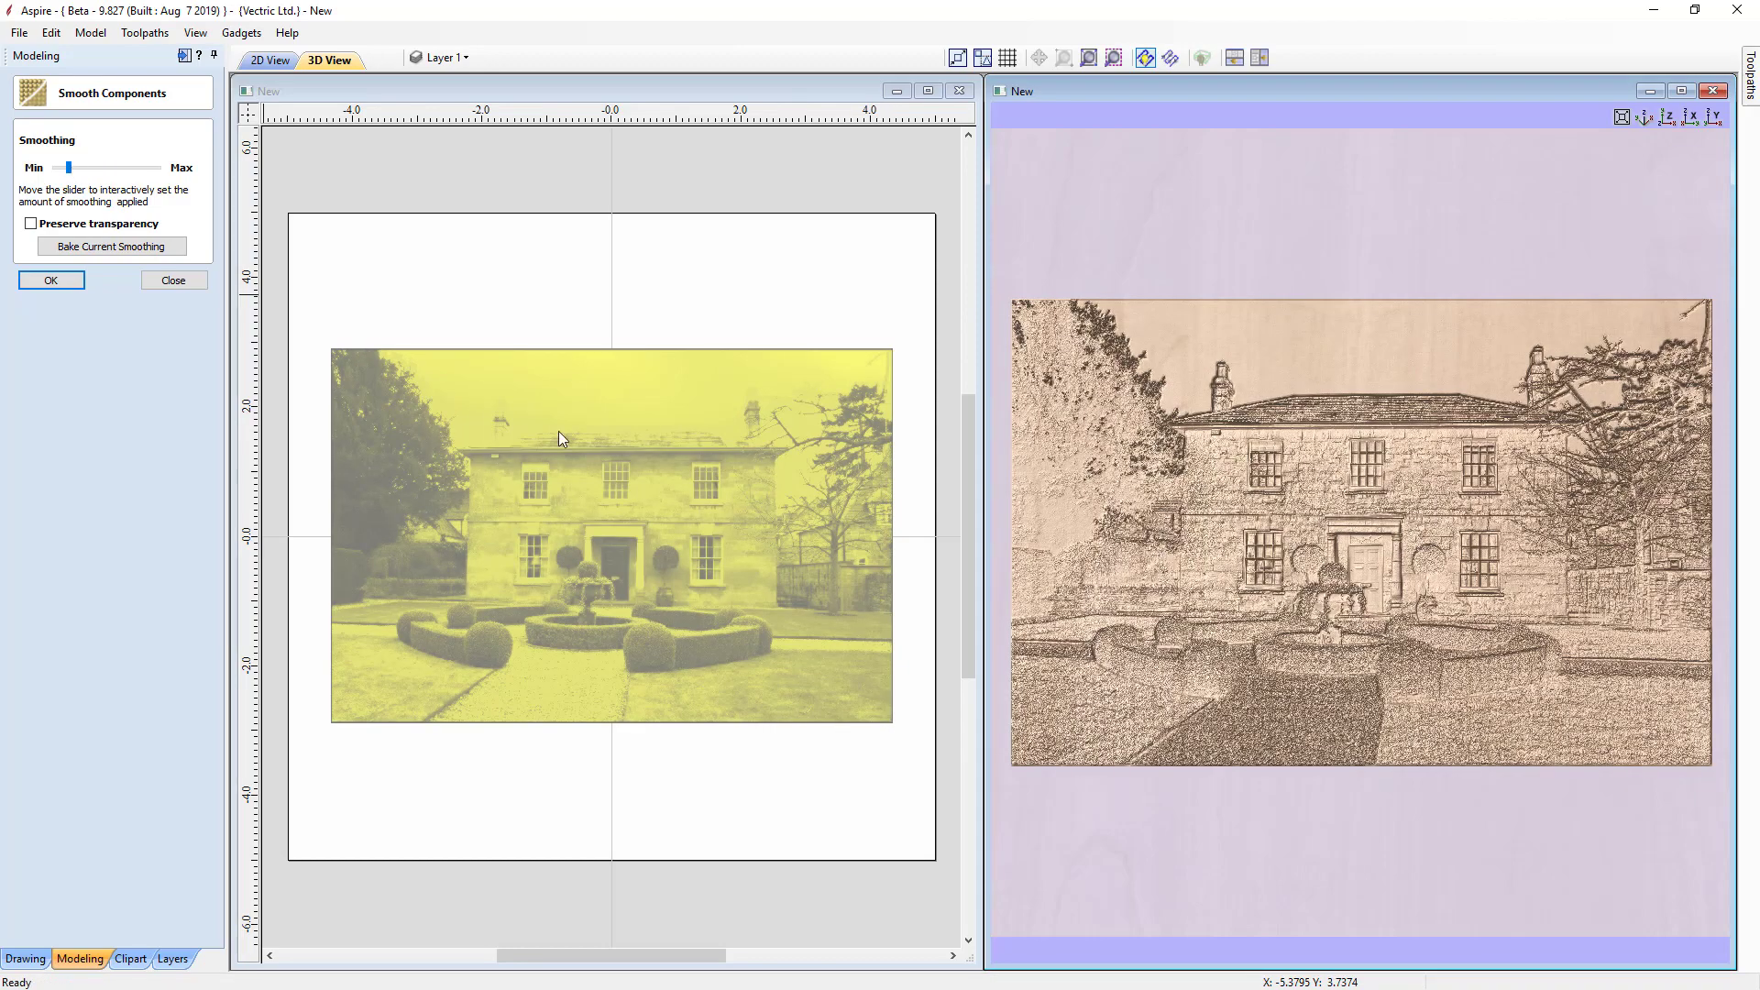
{"action": "left_click_drag", "start_coordinate": [1190, 817], "coordinate": [1237, 786]}
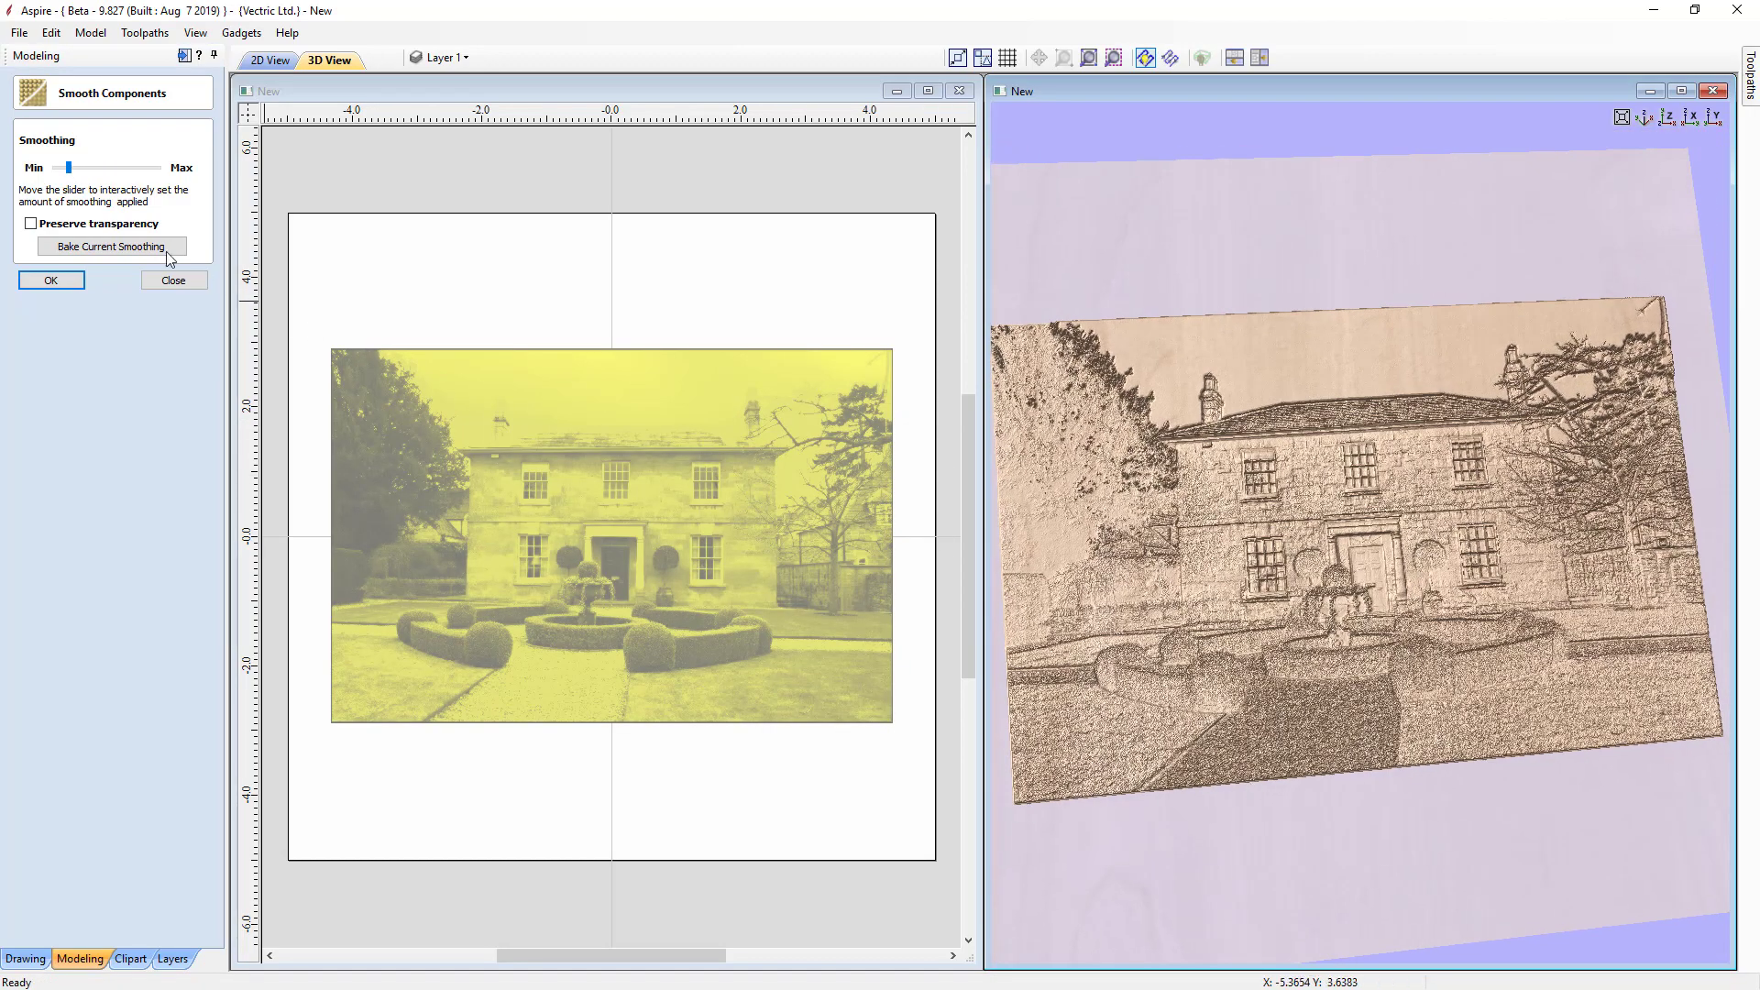
{"action": "left_click", "coordinate": [89, 168]}
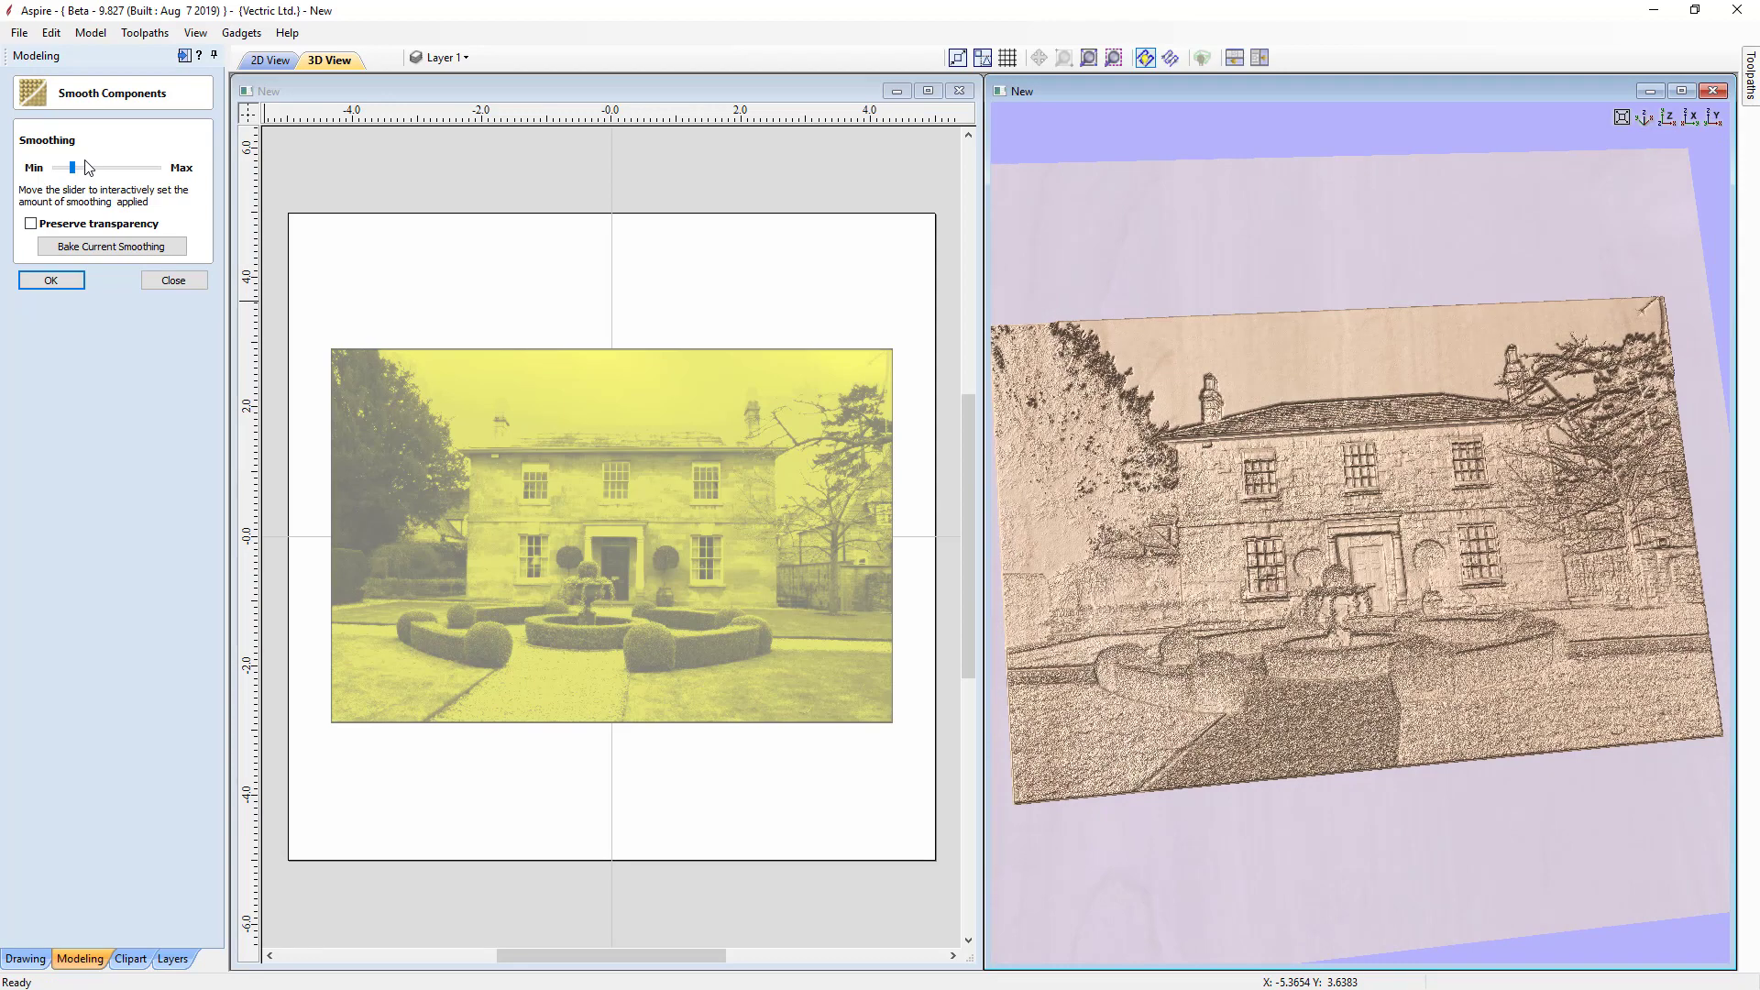
{"action": "left_click", "coordinate": [66, 281]}
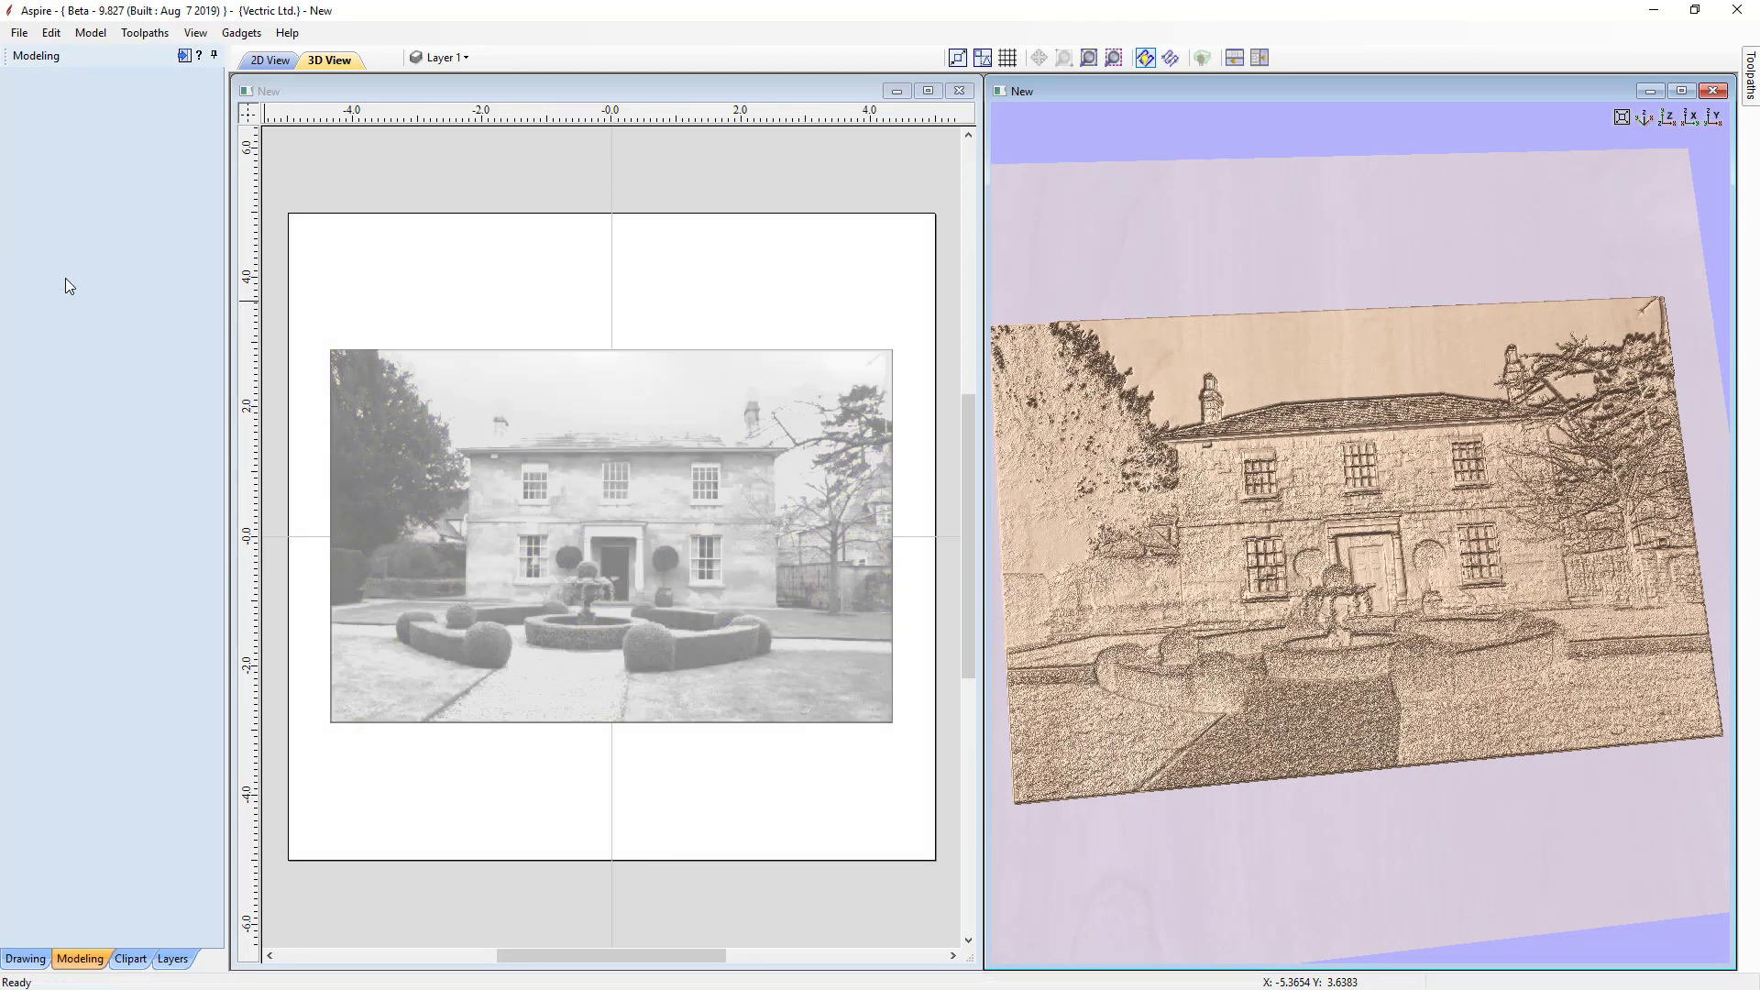
{"action": "left_click_drag", "start_coordinate": [1432, 839], "coordinate": [1330, 852]}
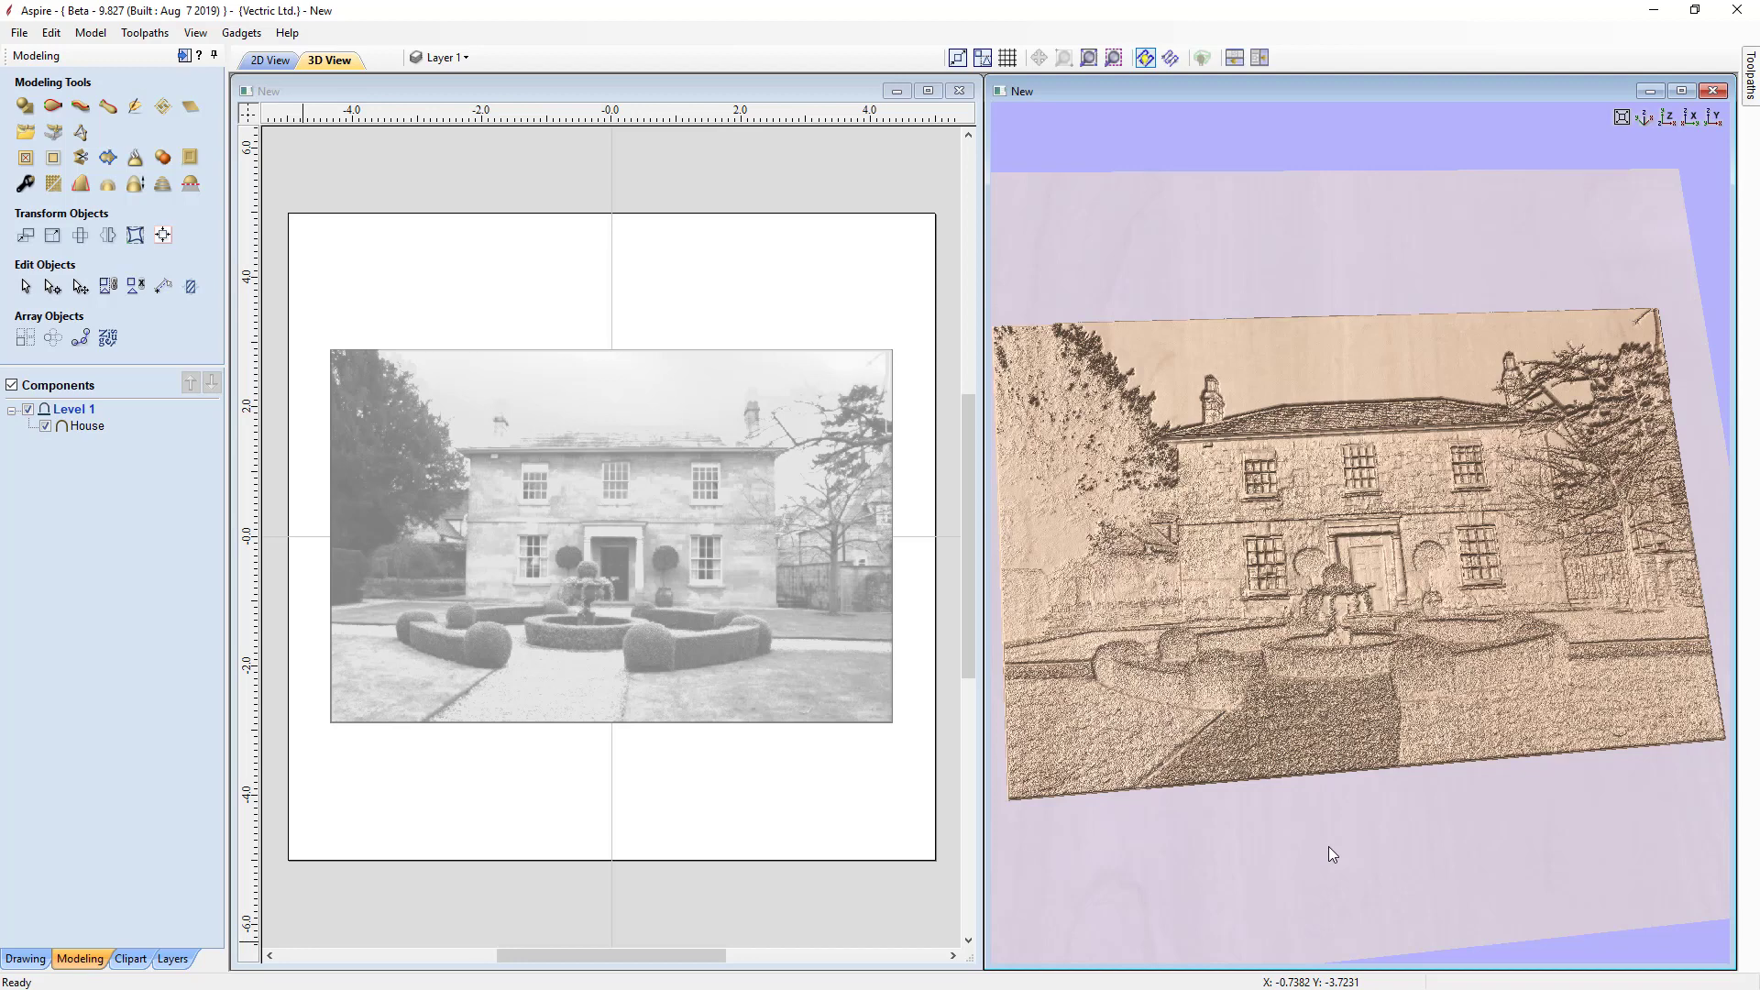
Delete the House component and import the photo Post.jpg as a component instead
{"action": "left_click", "coordinate": [1338, 752]}
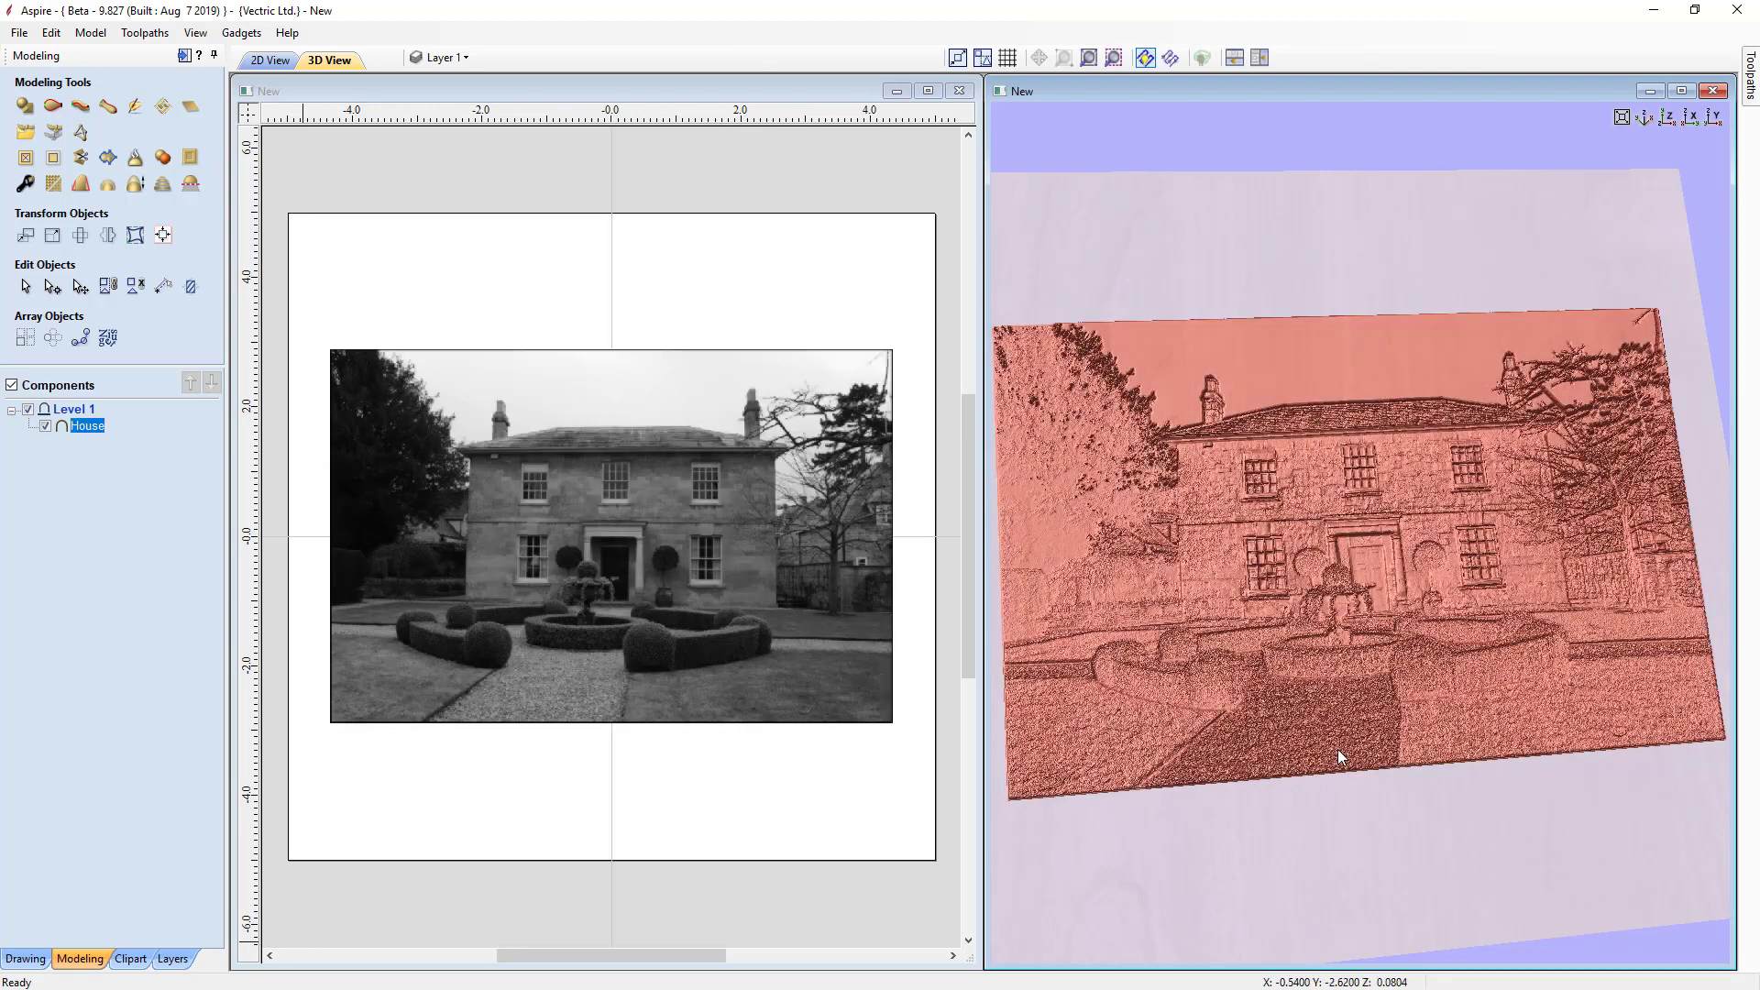
{"action": "key", "text": "Delete"}
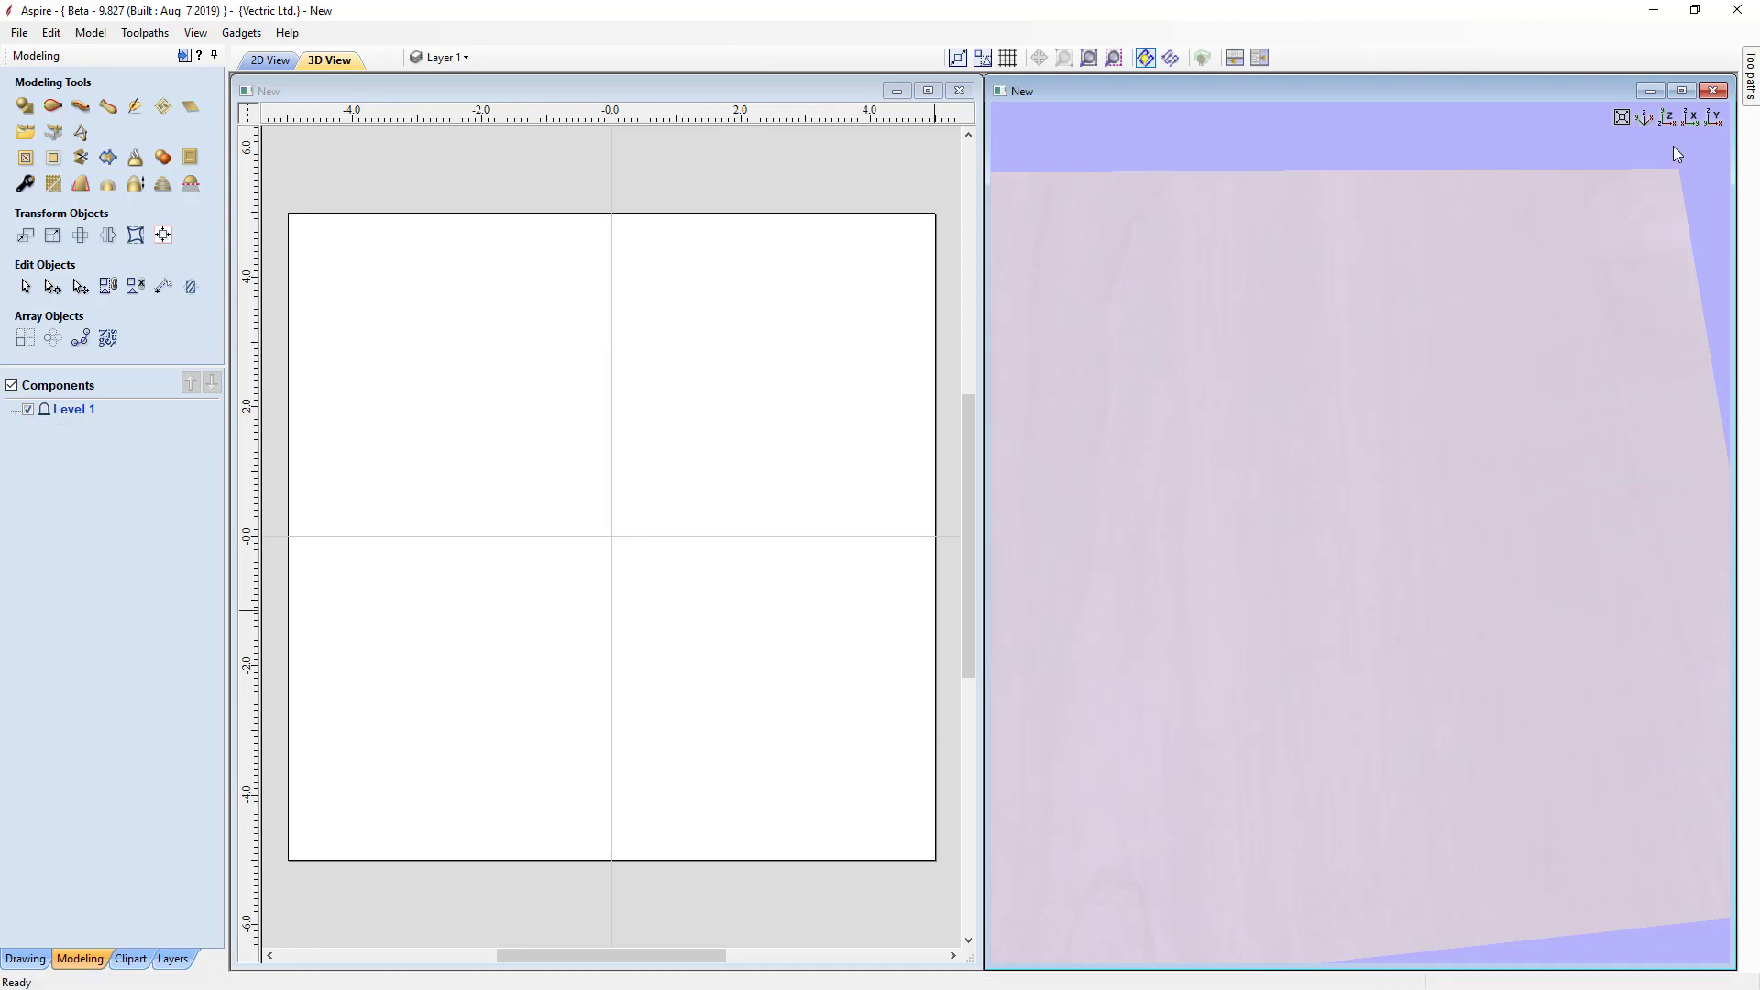
{"action": "left_click", "coordinate": [1666, 117]}
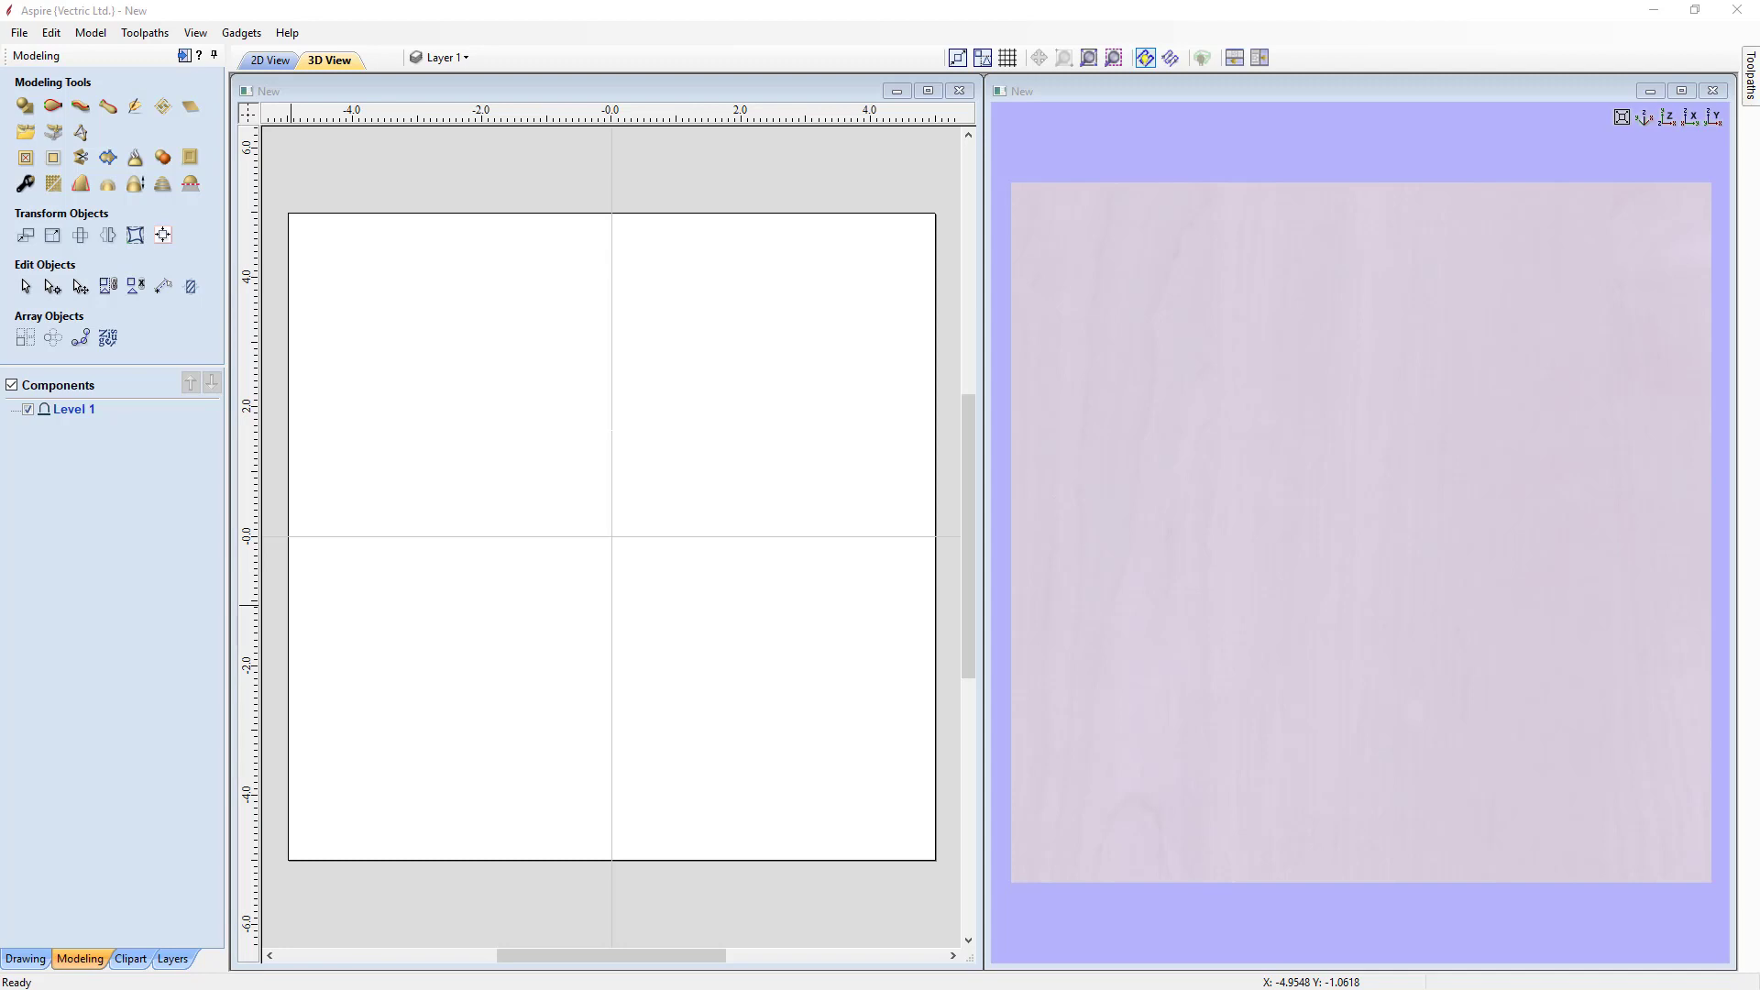
{"action": "left_click", "coordinate": [130, 124]}
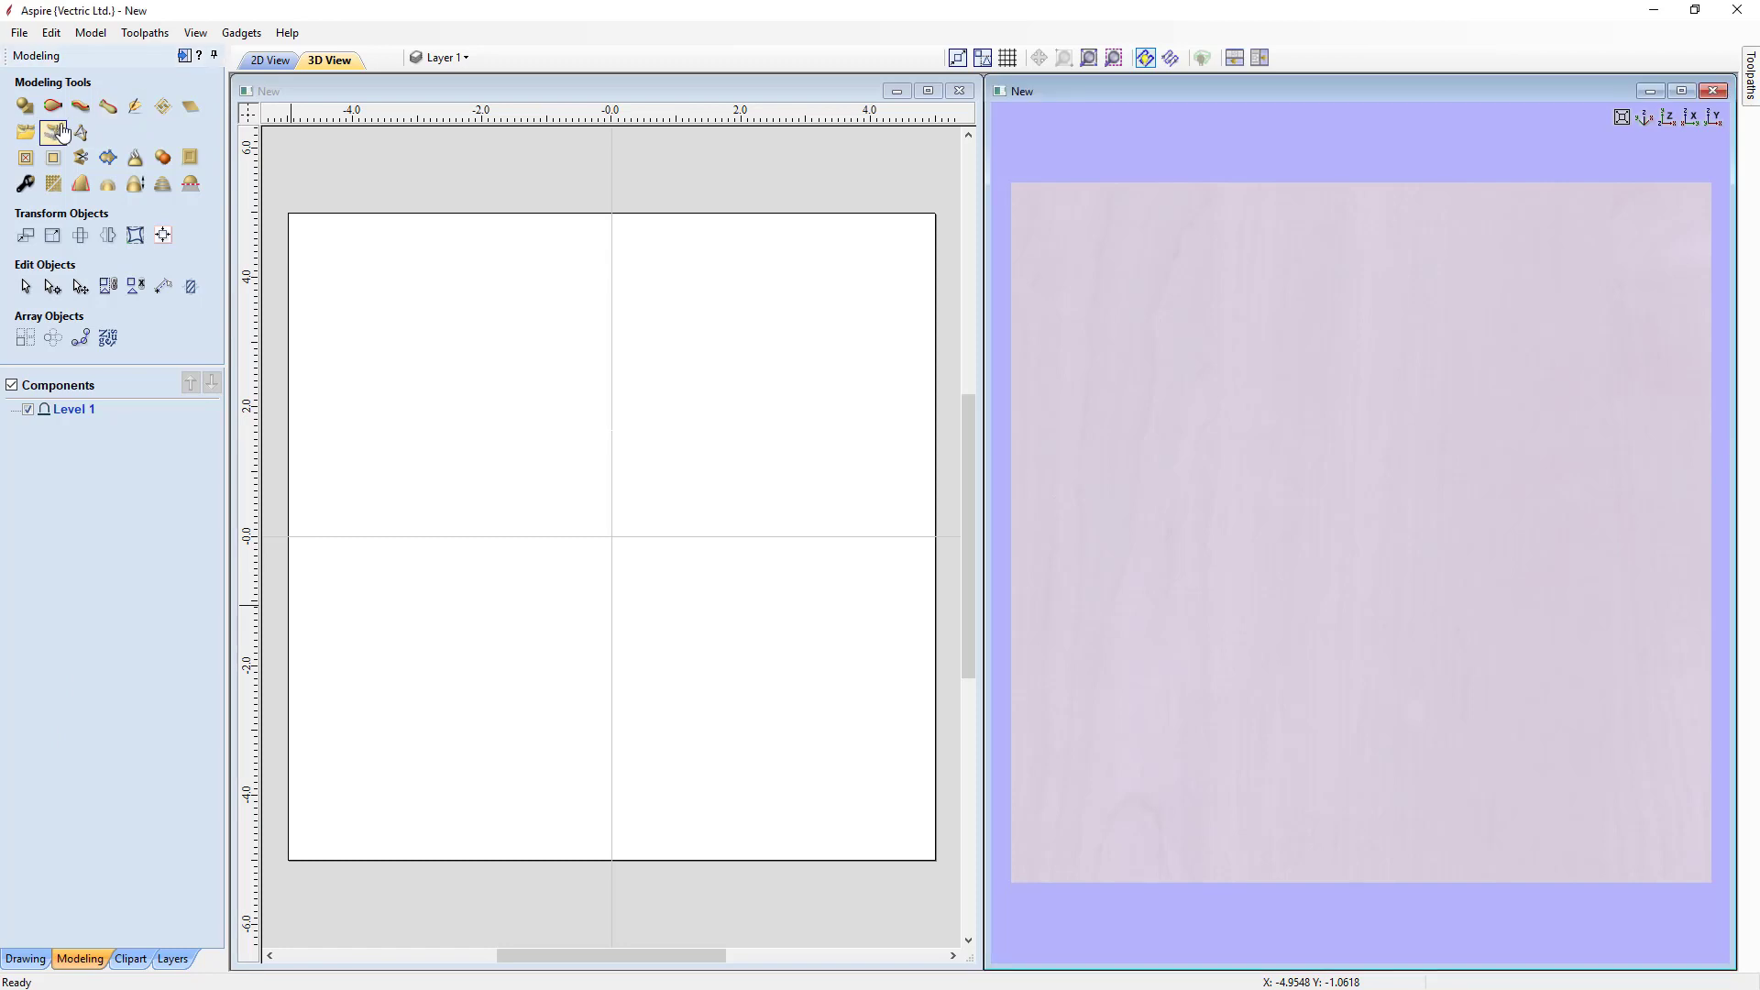
{"action": "left_click", "coordinate": [56, 131]}
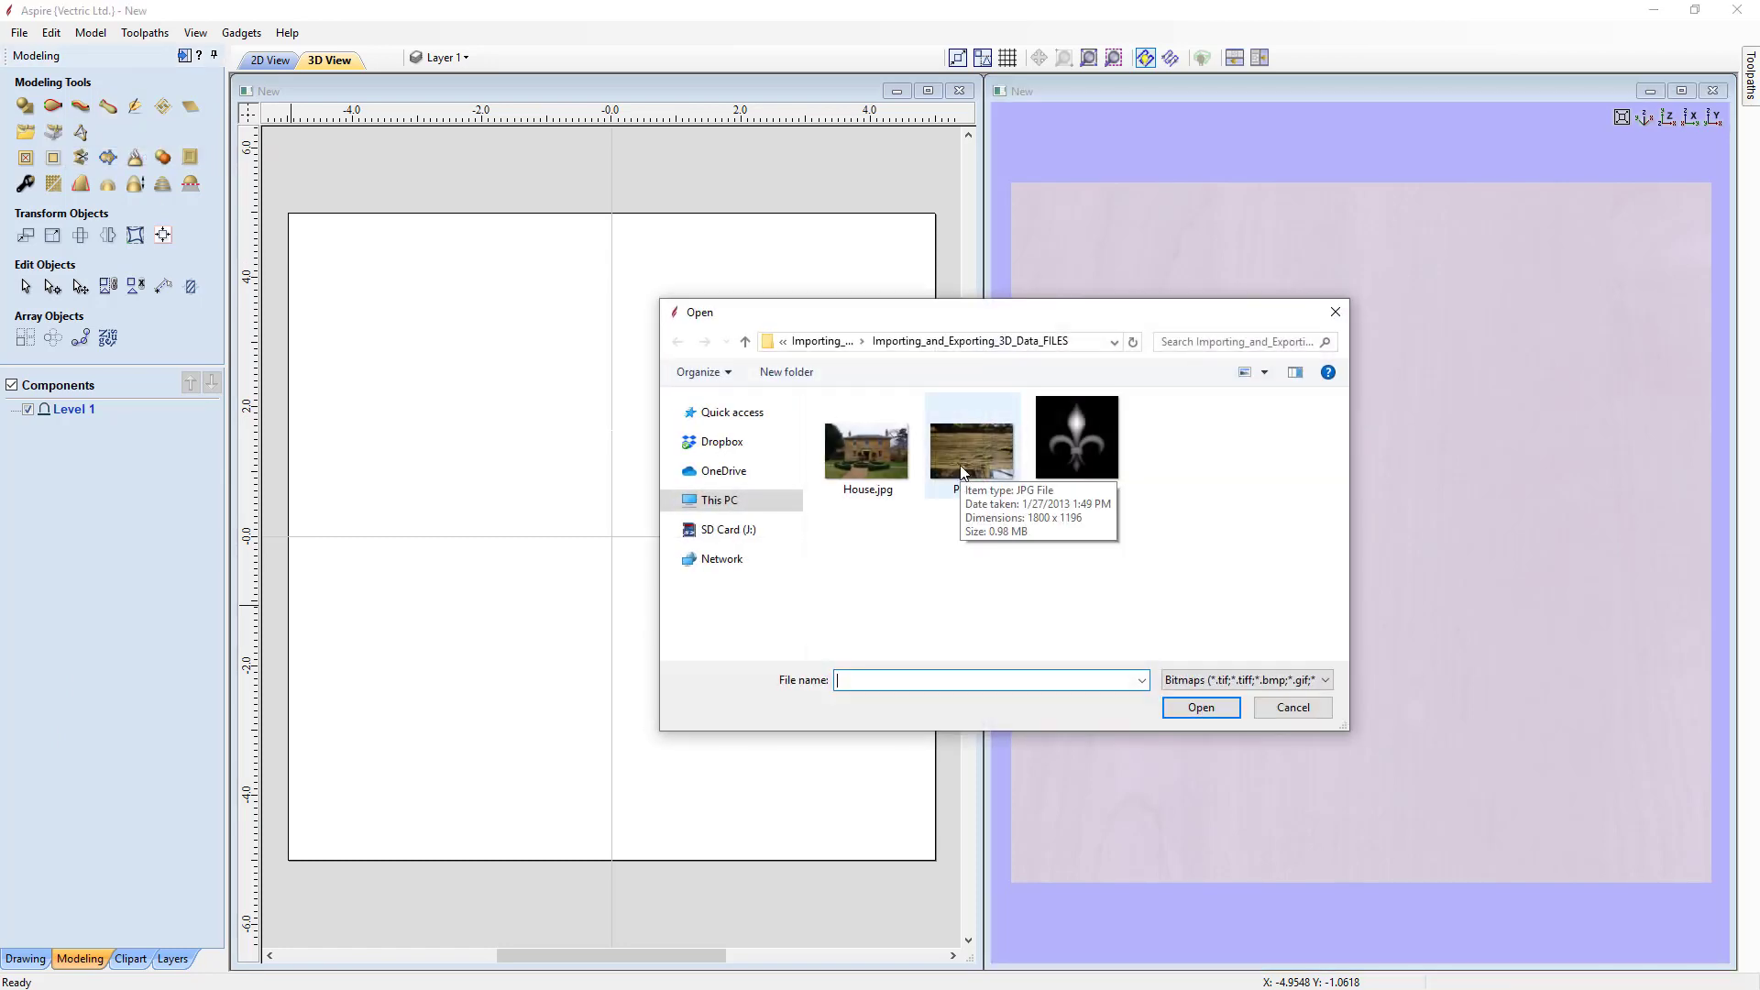
{"action": "left_click", "coordinate": [962, 473]}
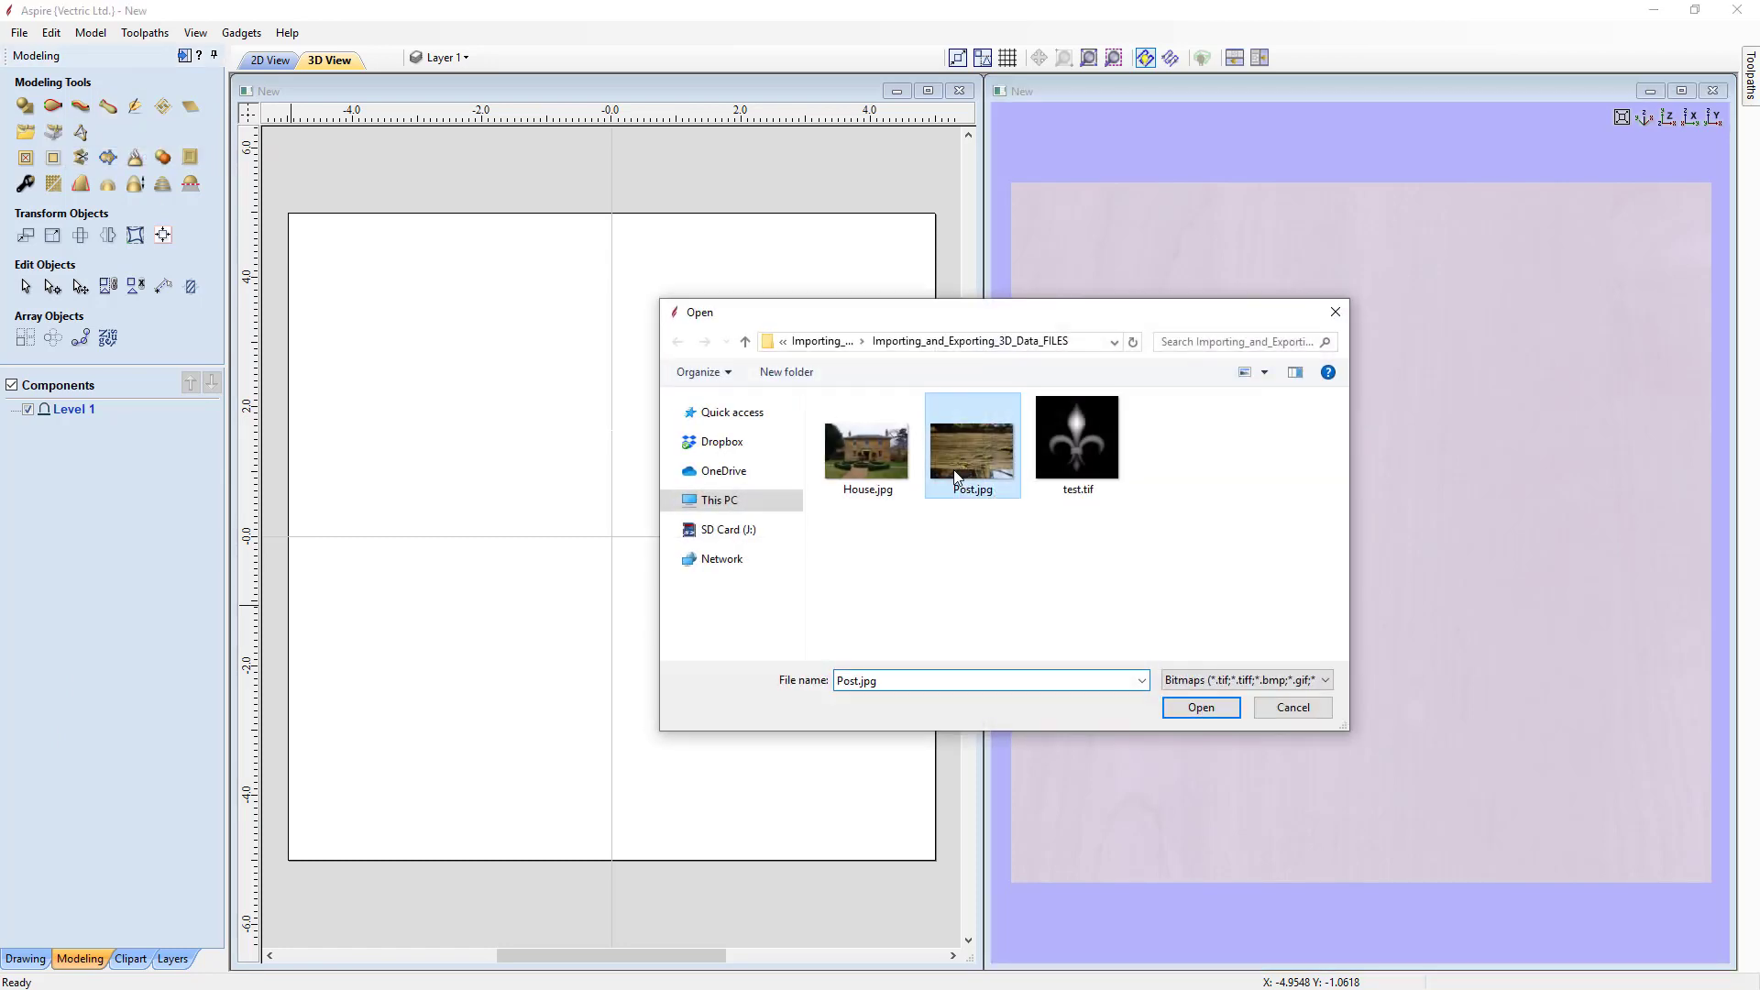
{"action": "left_click", "coordinate": [1190, 704]}
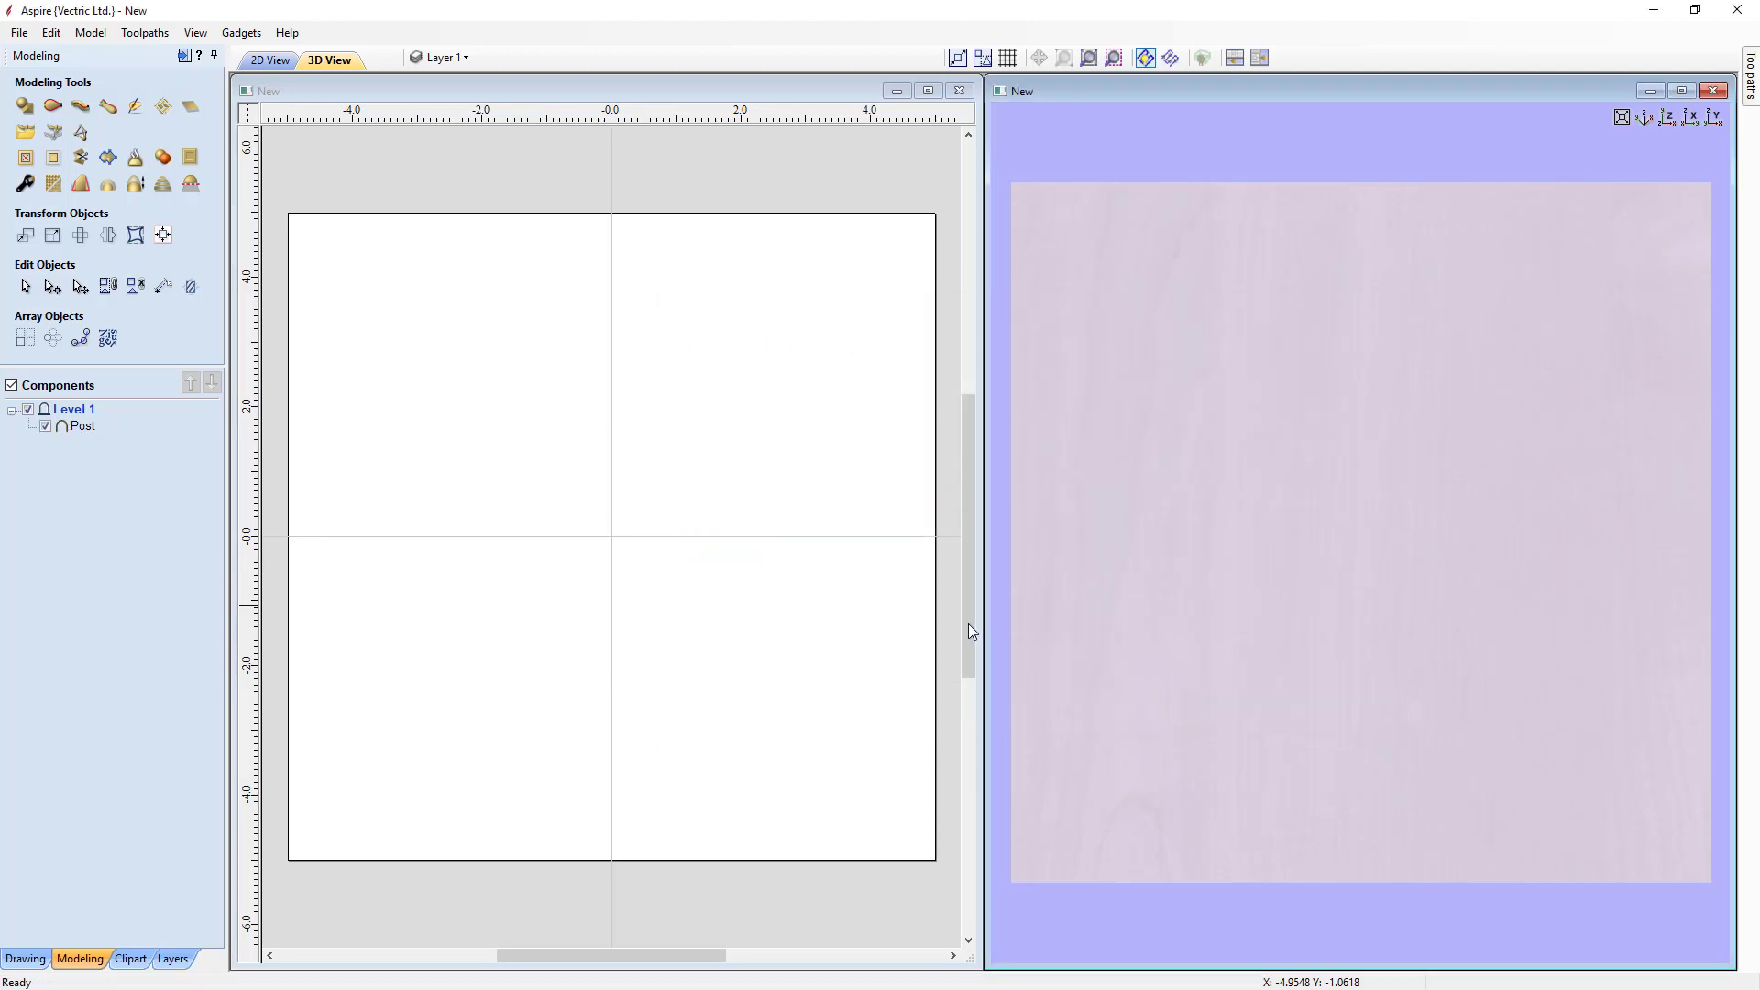
Centre the Post component in the material and enlarge it proportionally to about 5.9 by 8.9 inches
{"action": "left_click", "coordinate": [786, 472]}
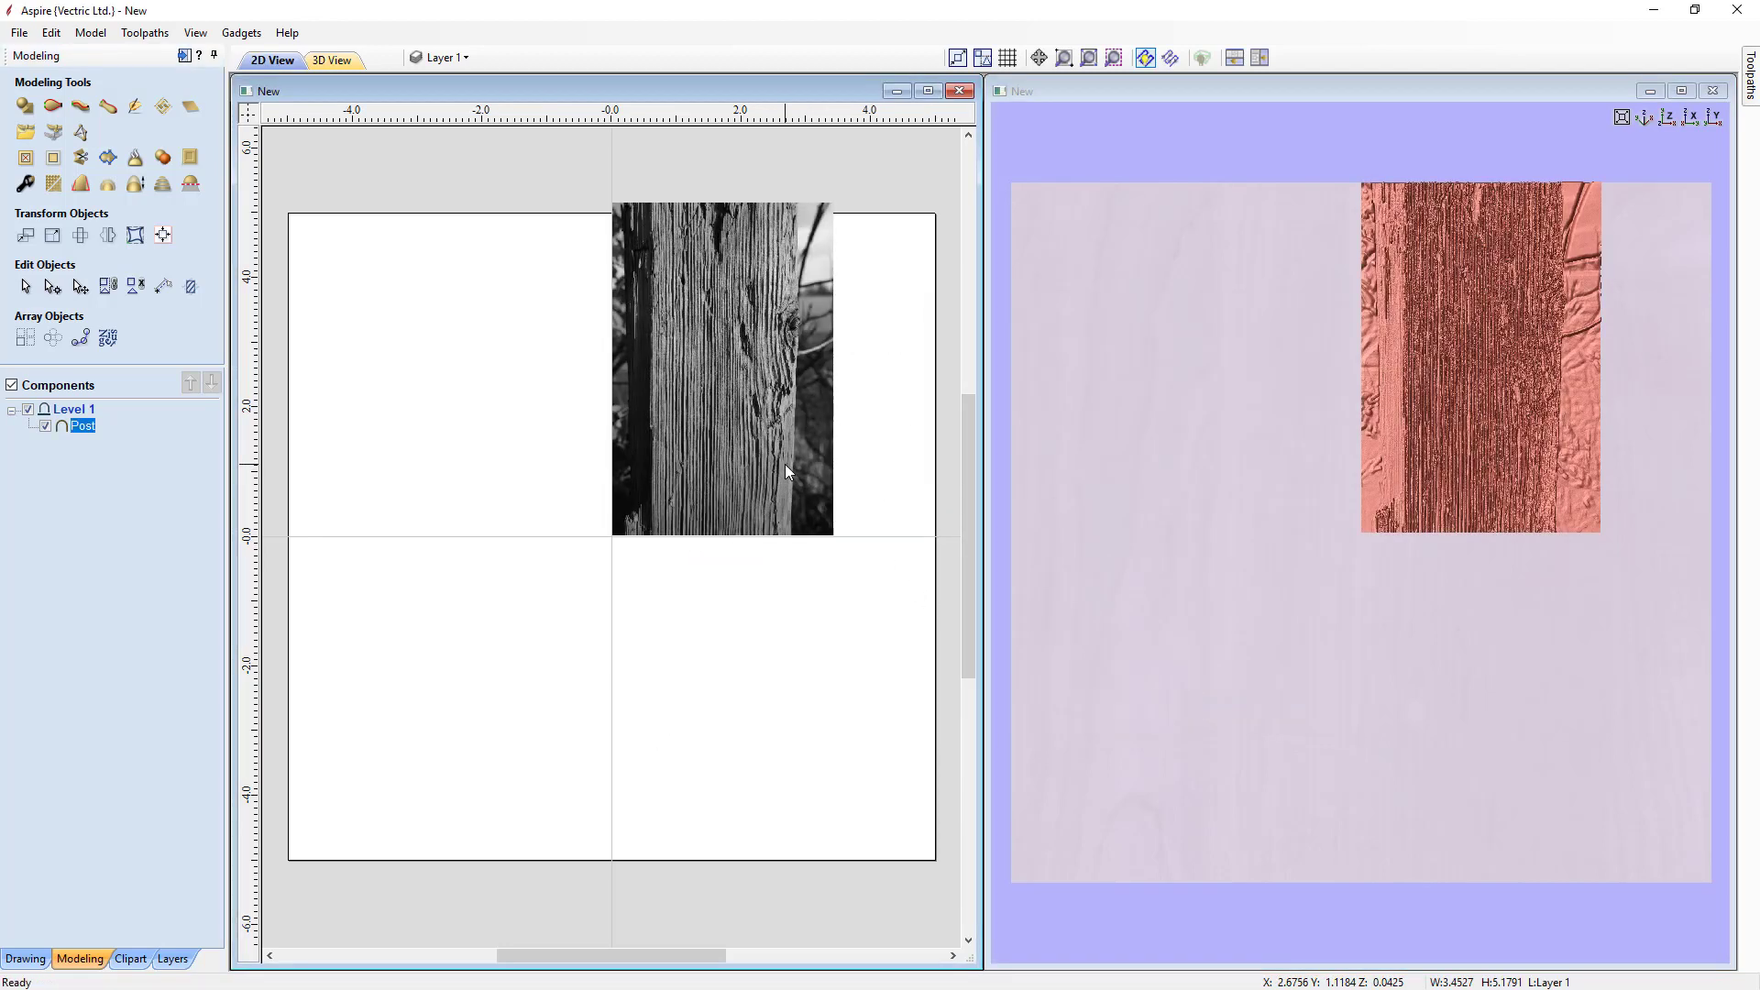
{"action": "key", "text": "F9"}
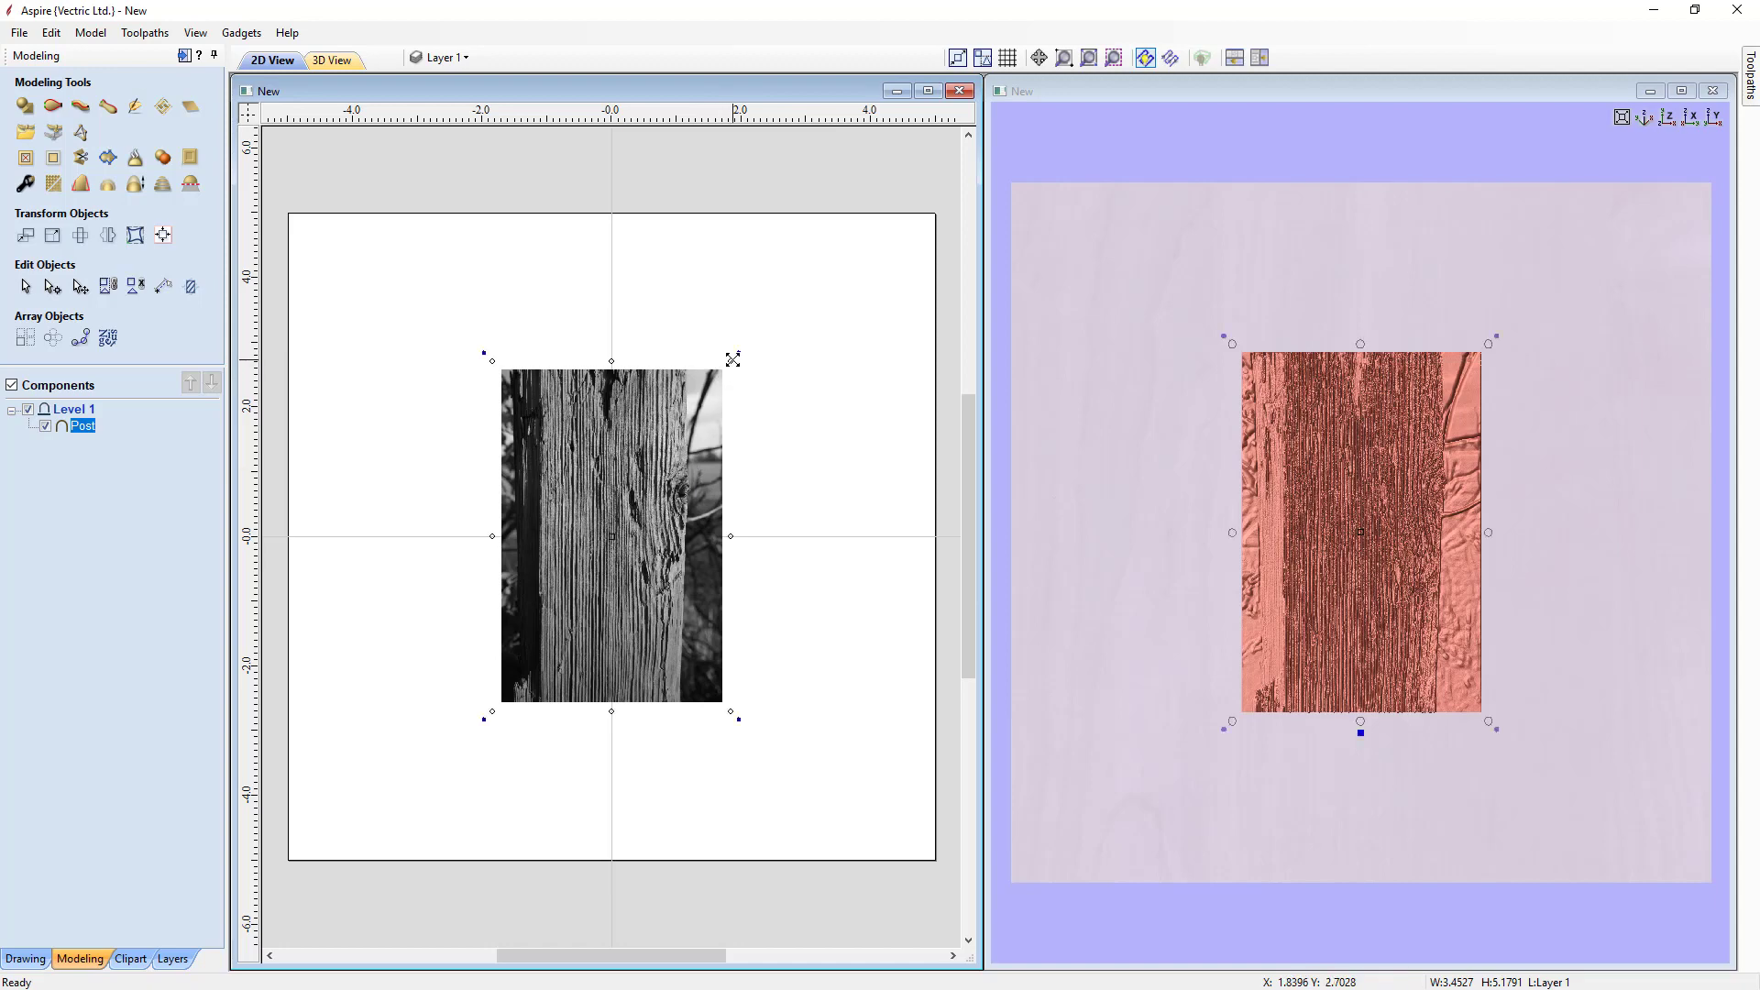
{"action": "left_click_drag", "start_coordinate": [739, 354], "coordinate": [803, 273]}
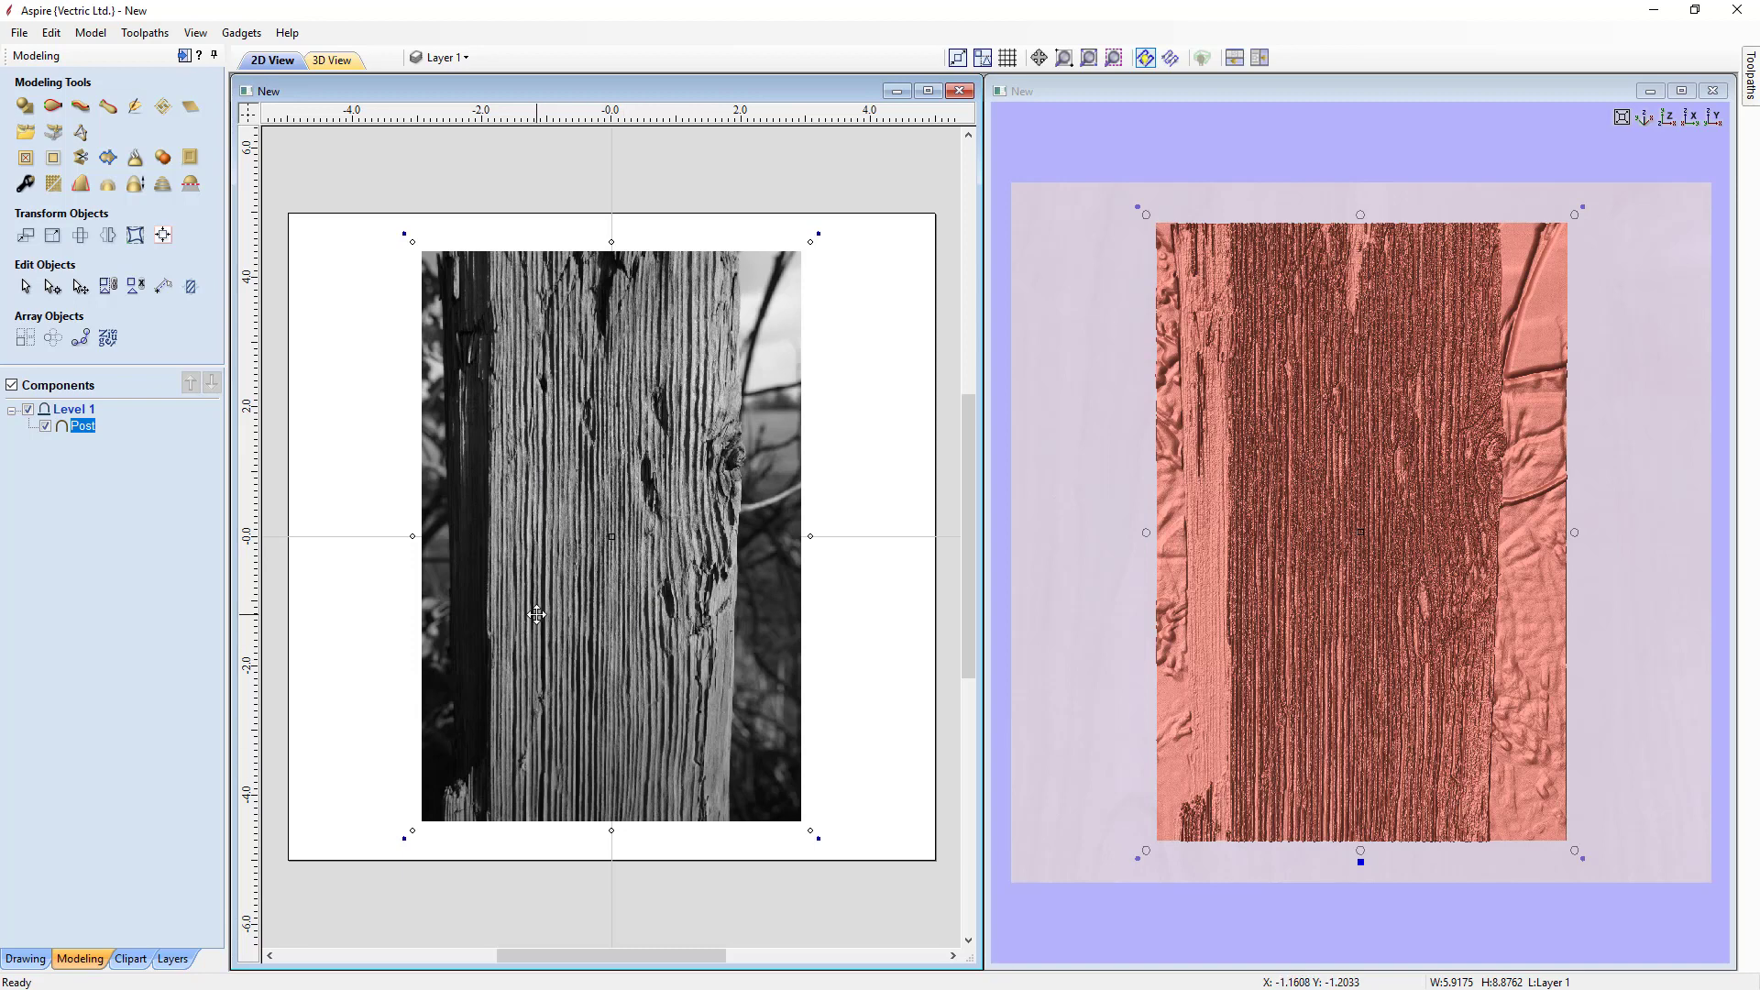
{"action": "left_click", "coordinate": [316, 376]}
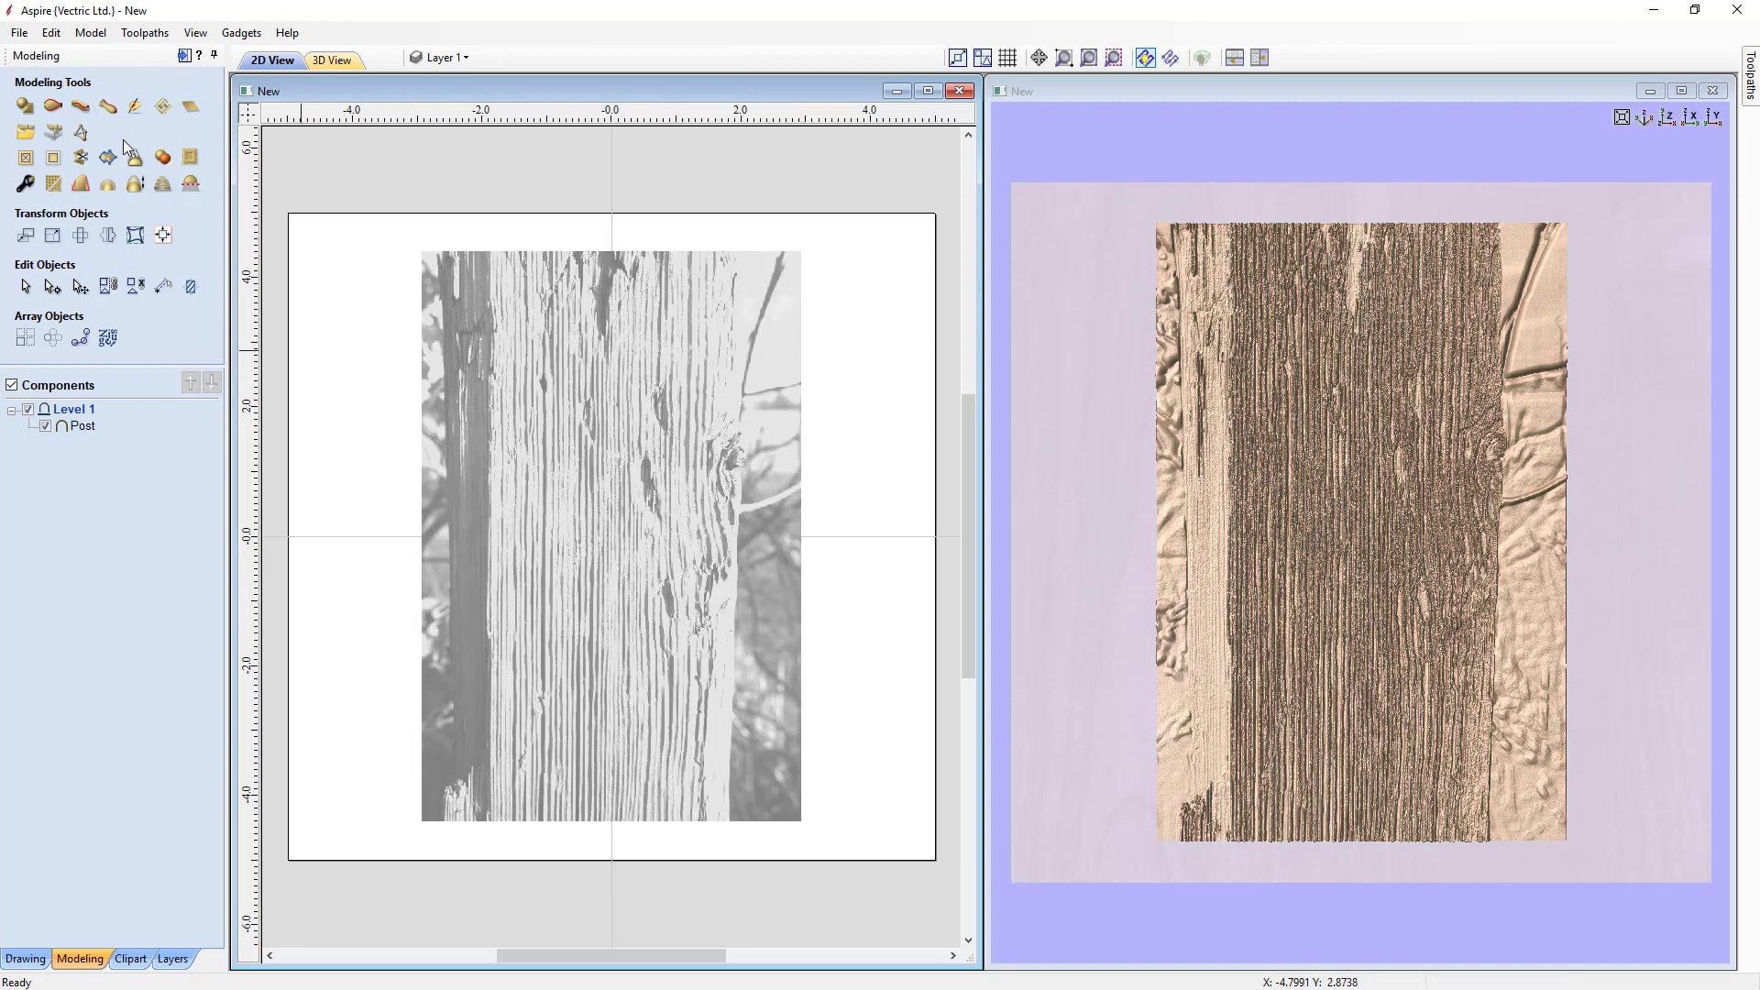
Draw a square-cornered rectangle about 2.0 by 5.4 inches over the wood grain in the lower middle of the Post component
{"action": "left_click", "coordinate": [25, 958]}
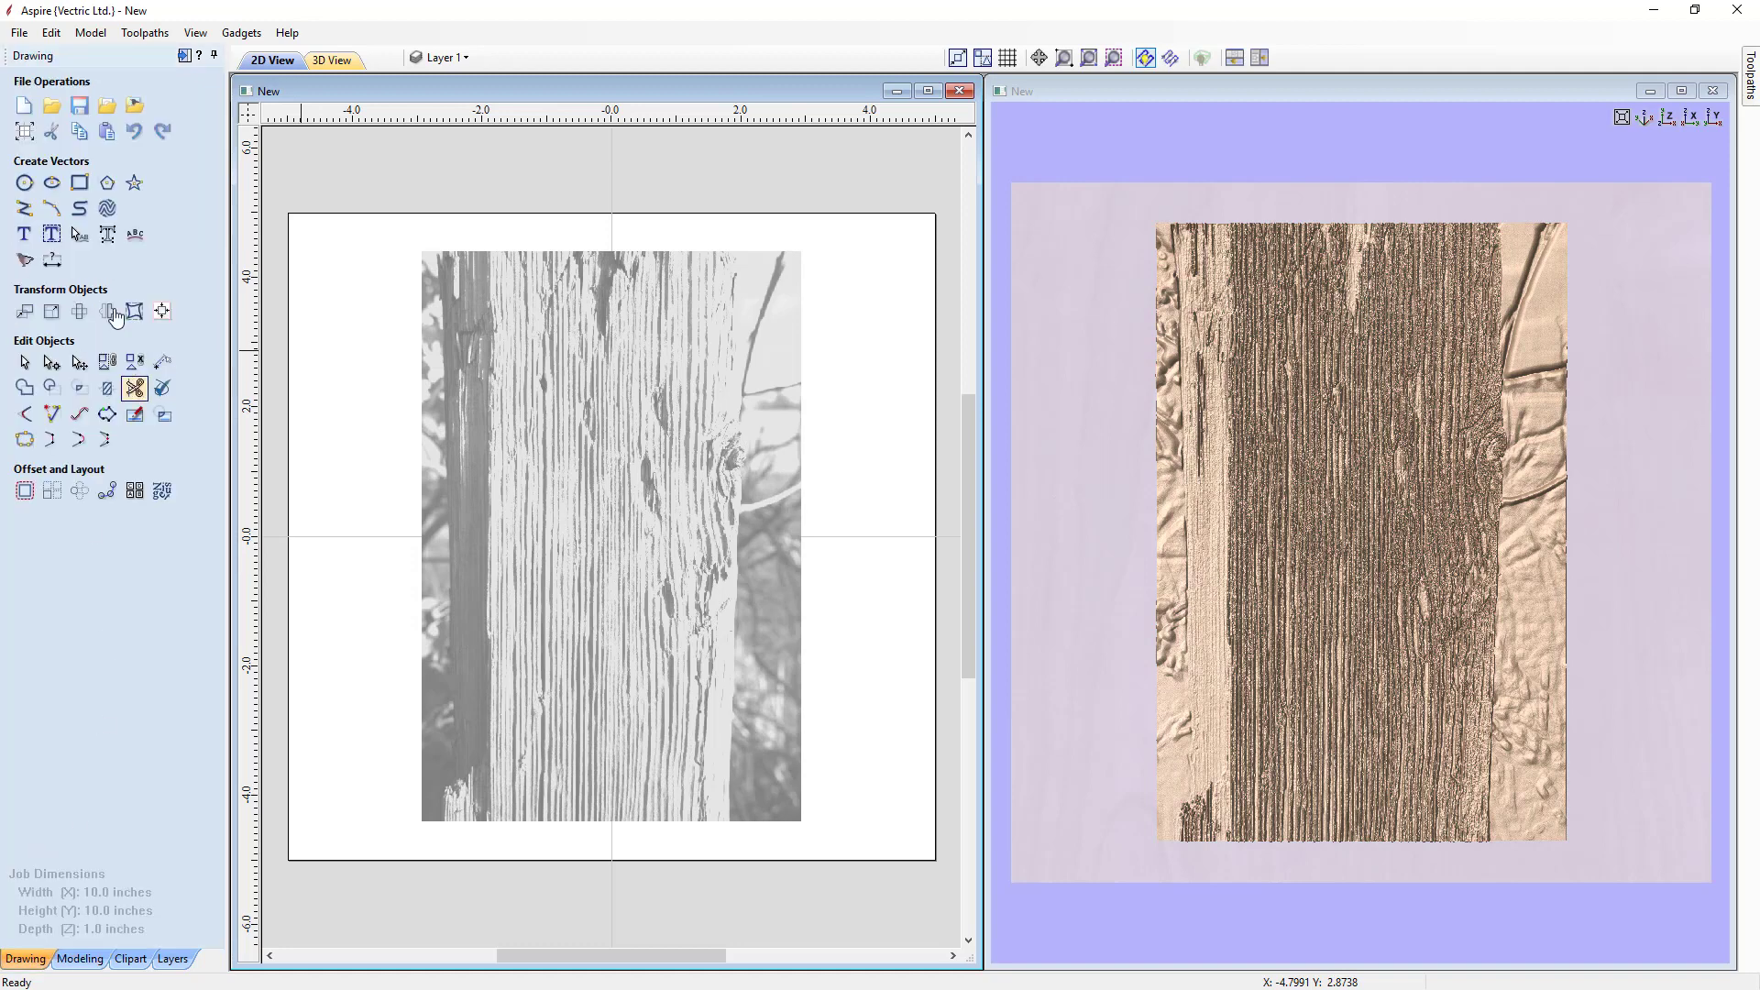
{"action": "left_click", "coordinate": [80, 185]}
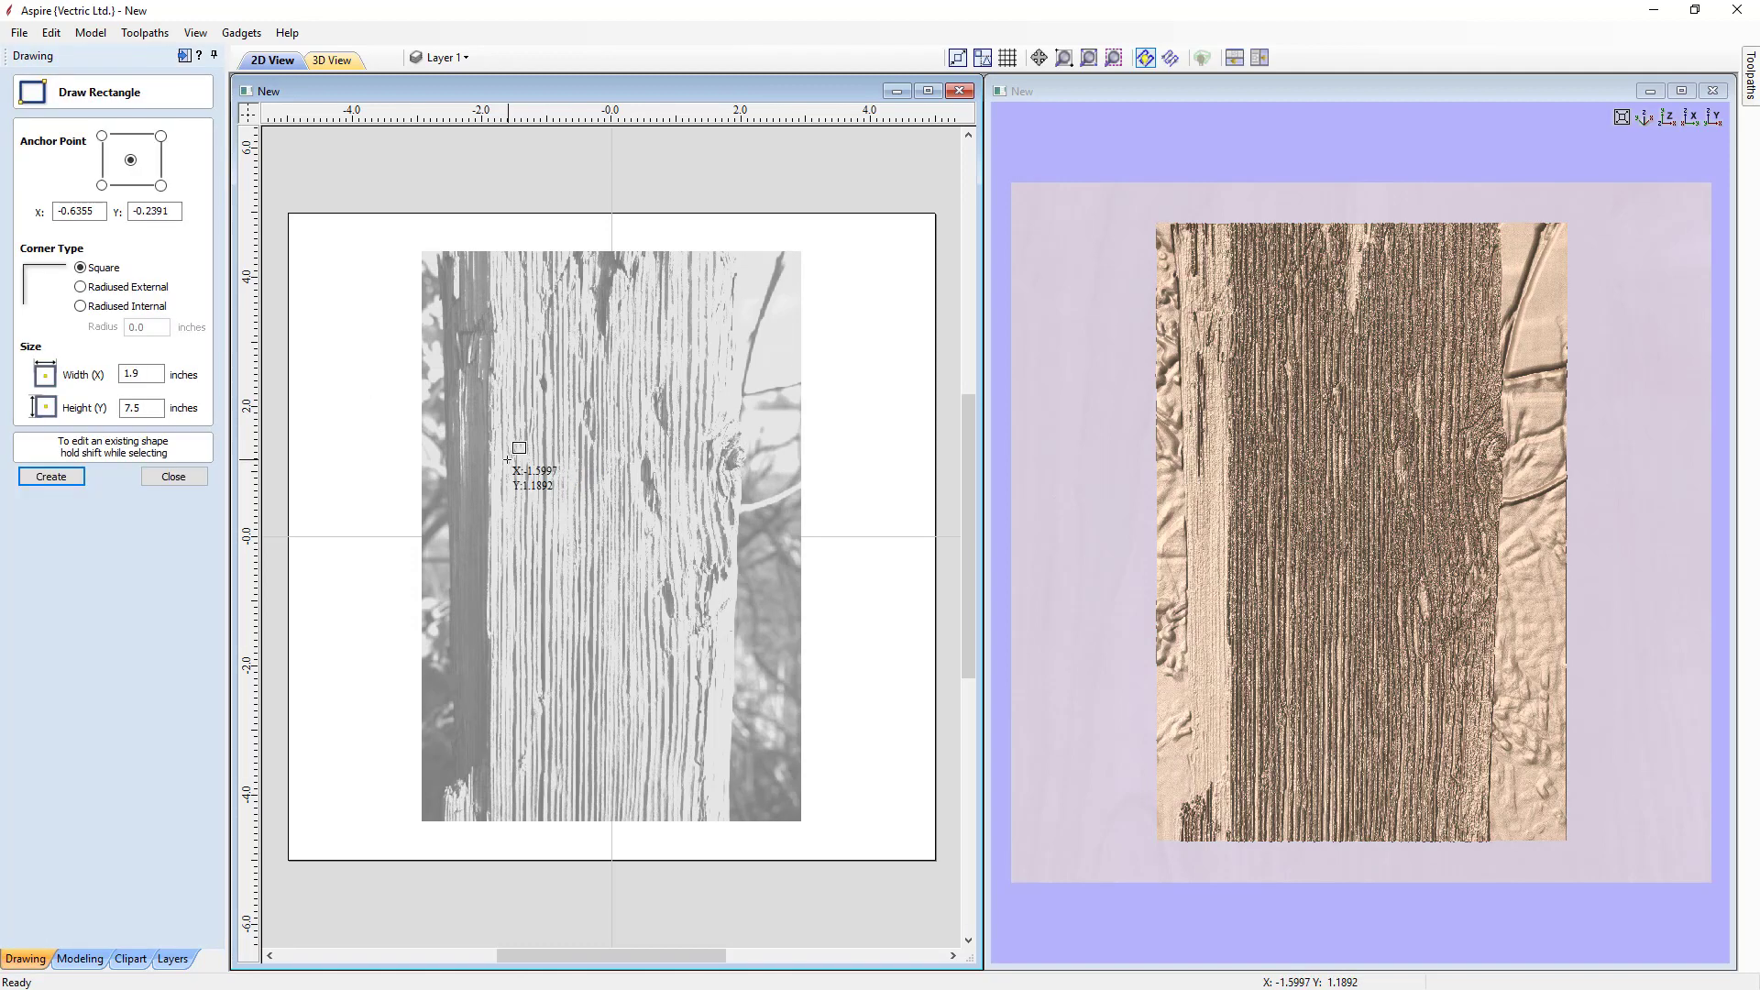
{"action": "mouse_move", "coordinate": [502, 455]}
{"action": "left_mouse_down"}
{"action": "mouse_move", "coordinate": [574, 516]}
{"action": "mouse_move", "coordinate": [615, 613]}
{"action": "mouse_move", "coordinate": [632, 808]}
{"action": "left_mouse_up"}
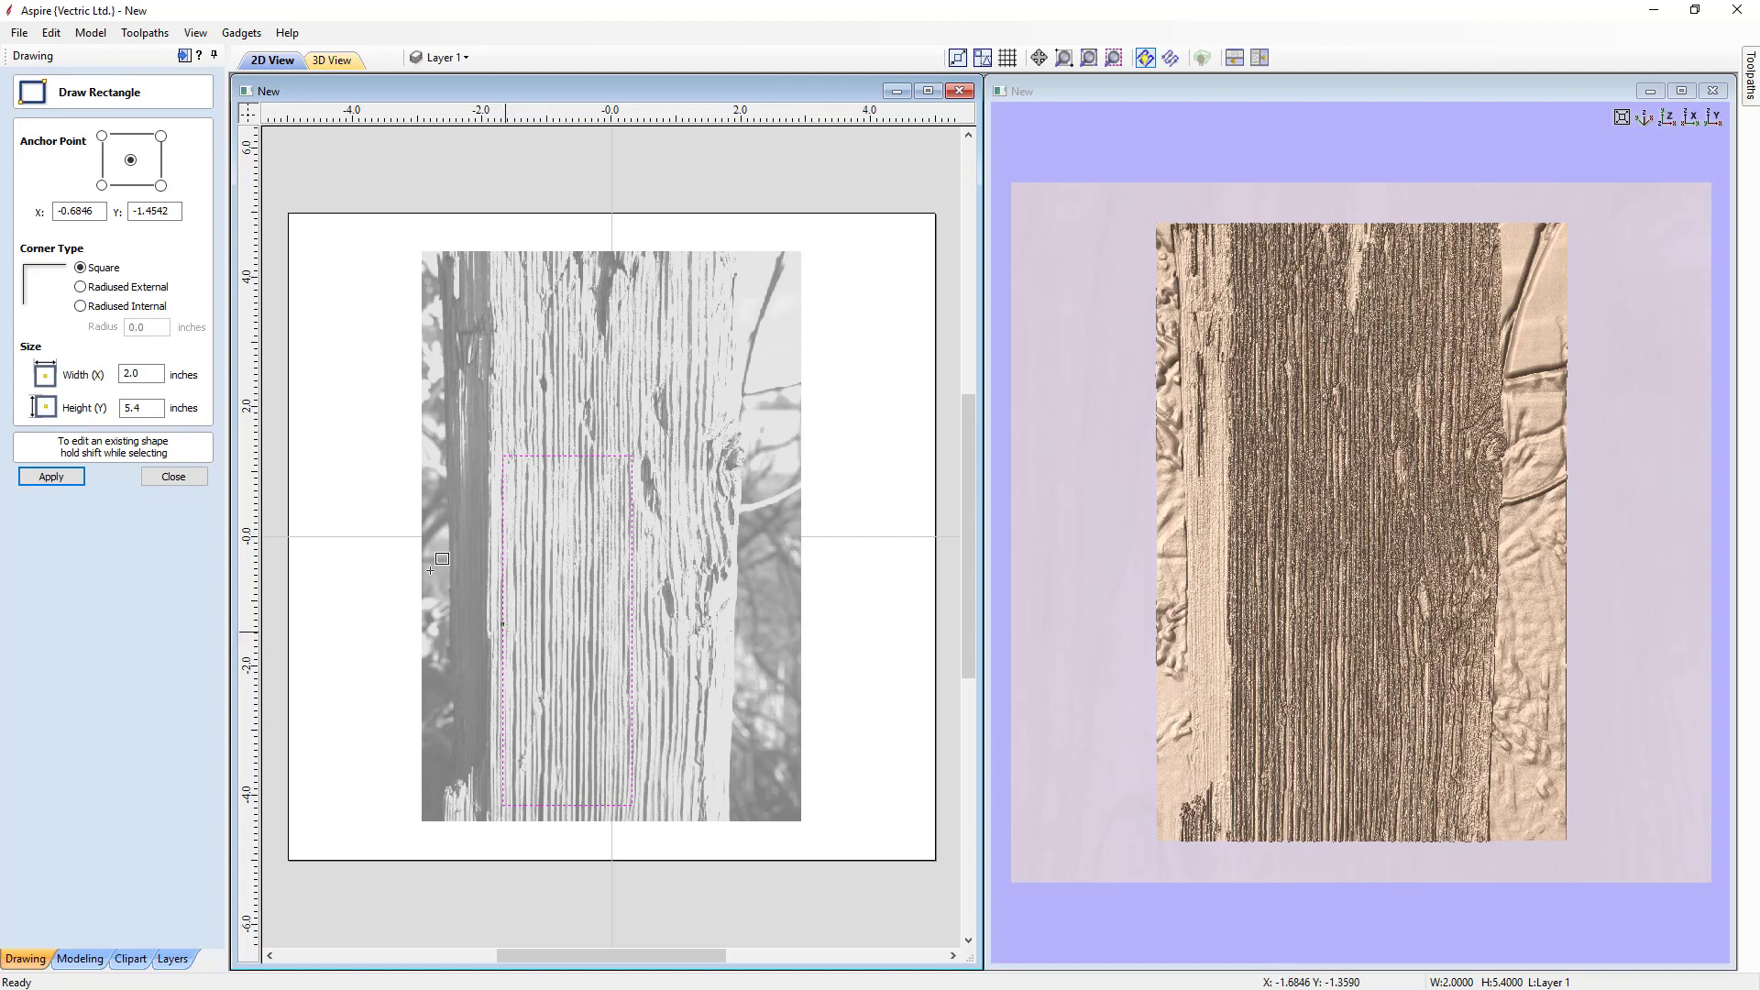
{"action": "left_click", "coordinate": [40, 477]}
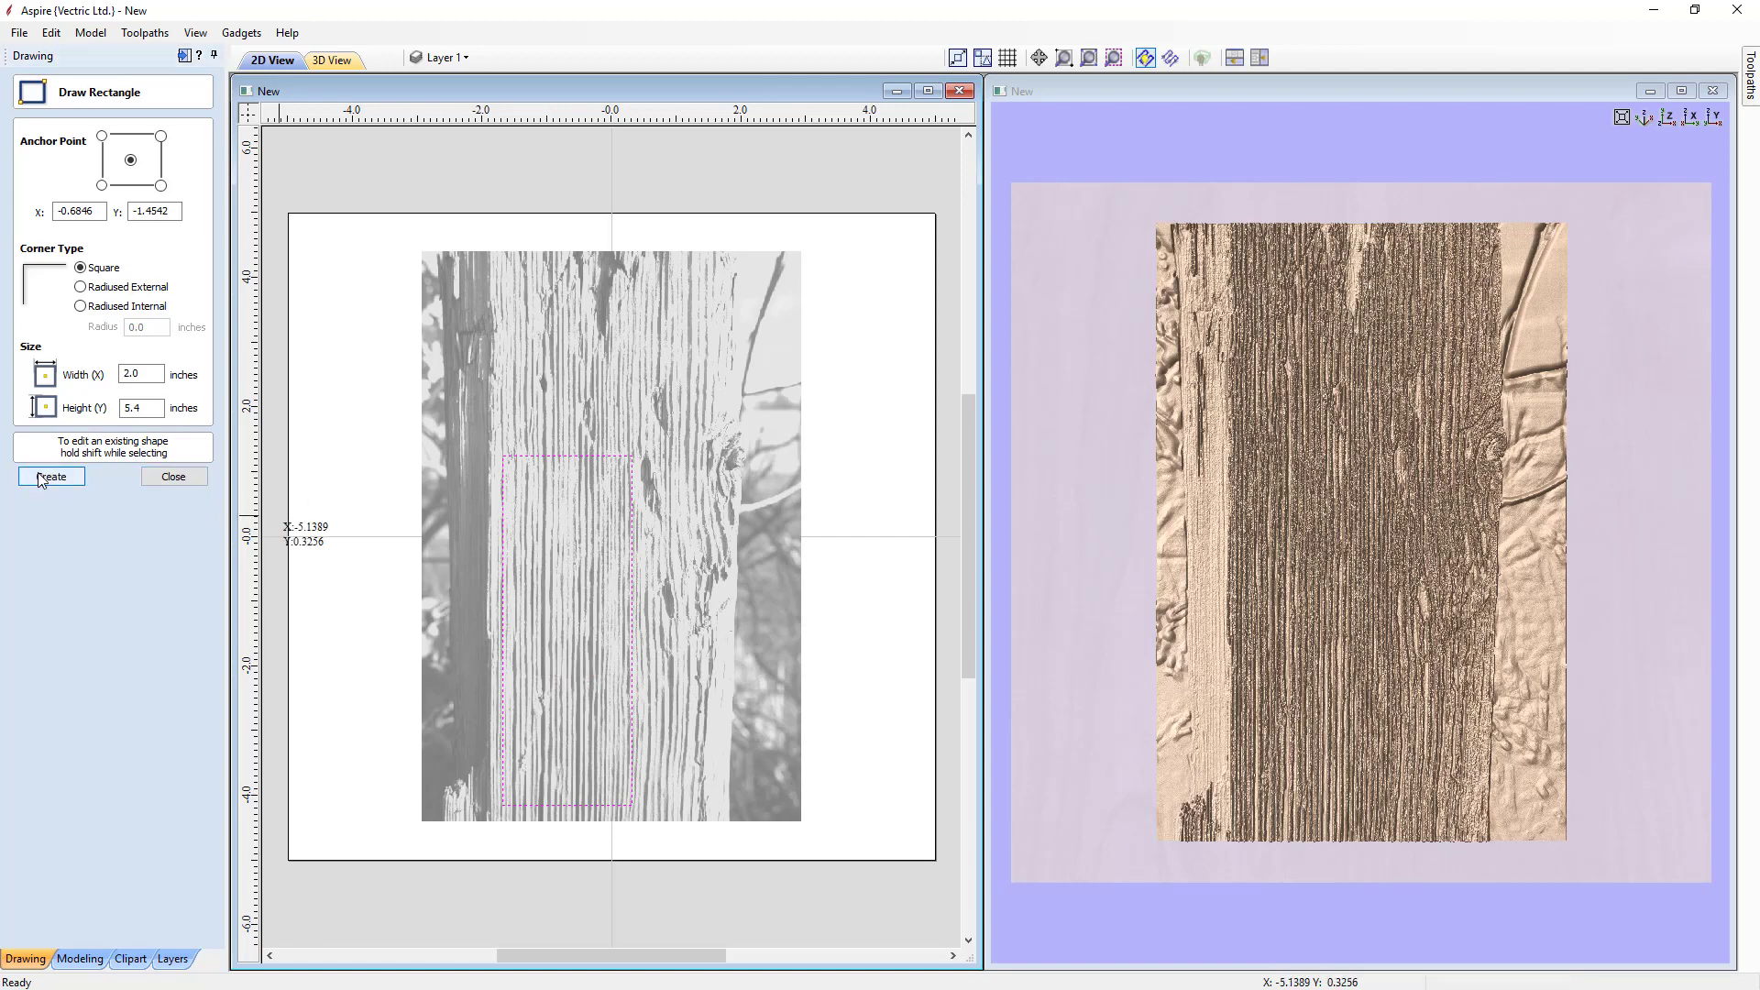
{"action": "left_click", "coordinate": [173, 477]}
Clear the part of the Post component that lies outside the rectangle vector
{"action": "left_click", "coordinate": [502, 506]}
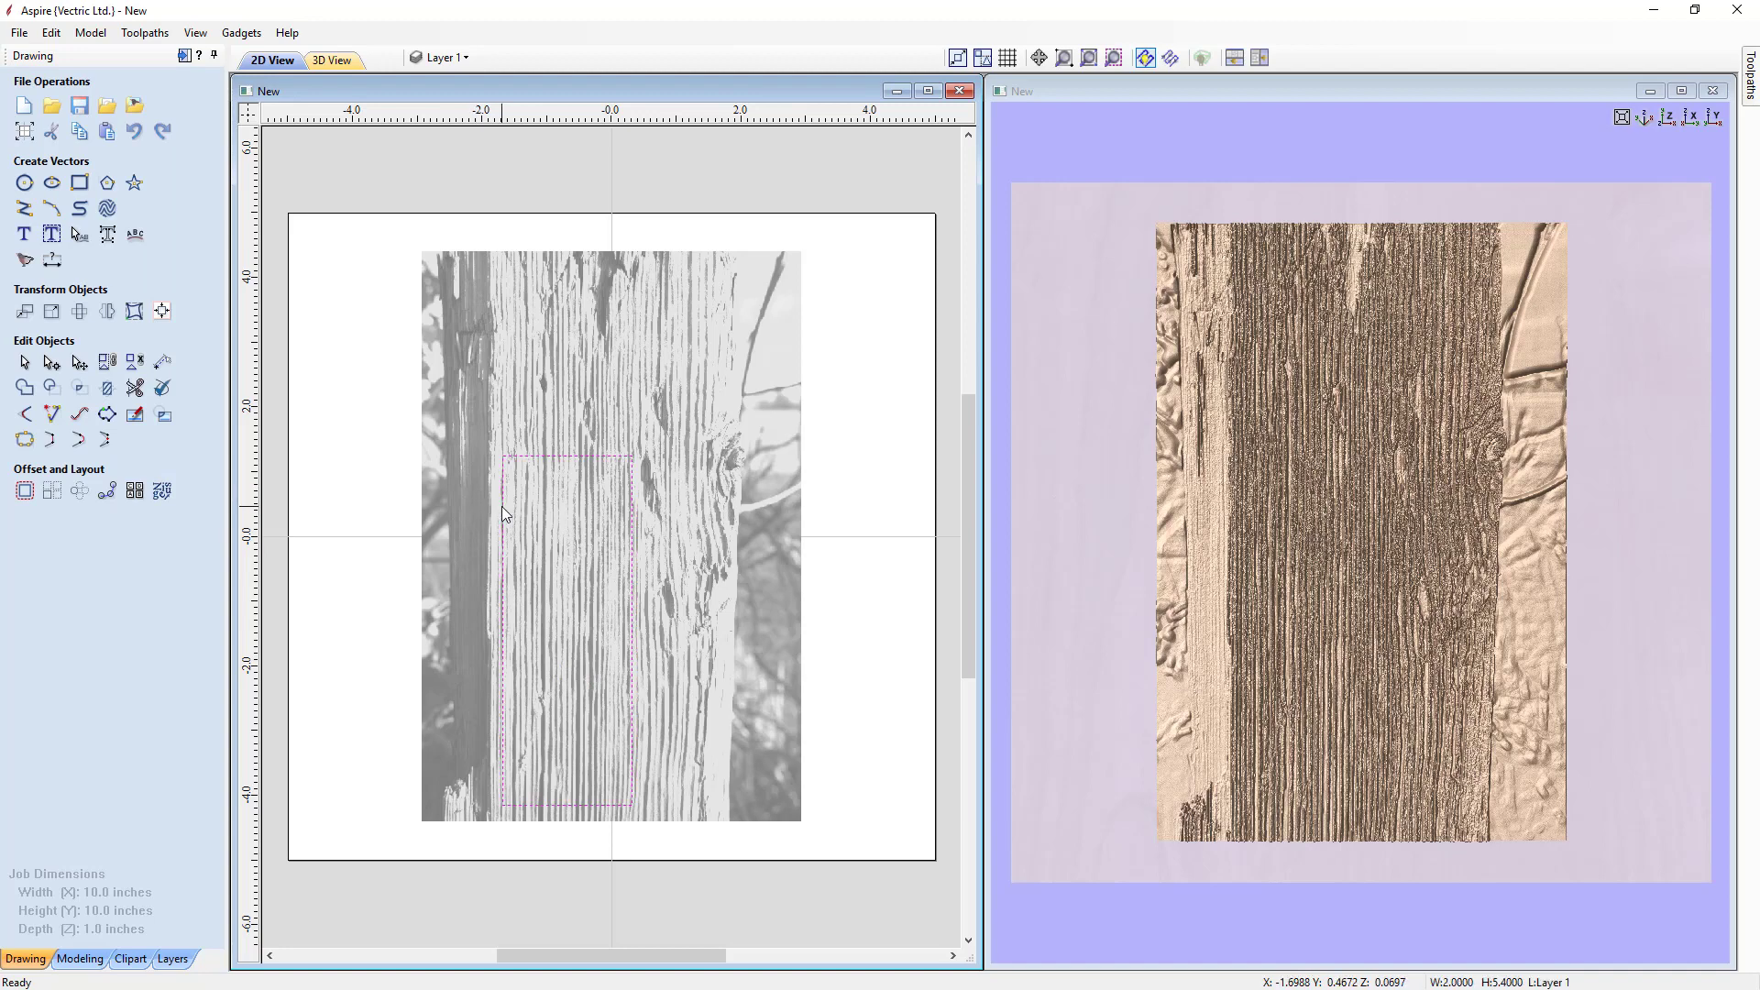
{"action": "left_click", "coordinate": [553, 533], "text": "shift"}
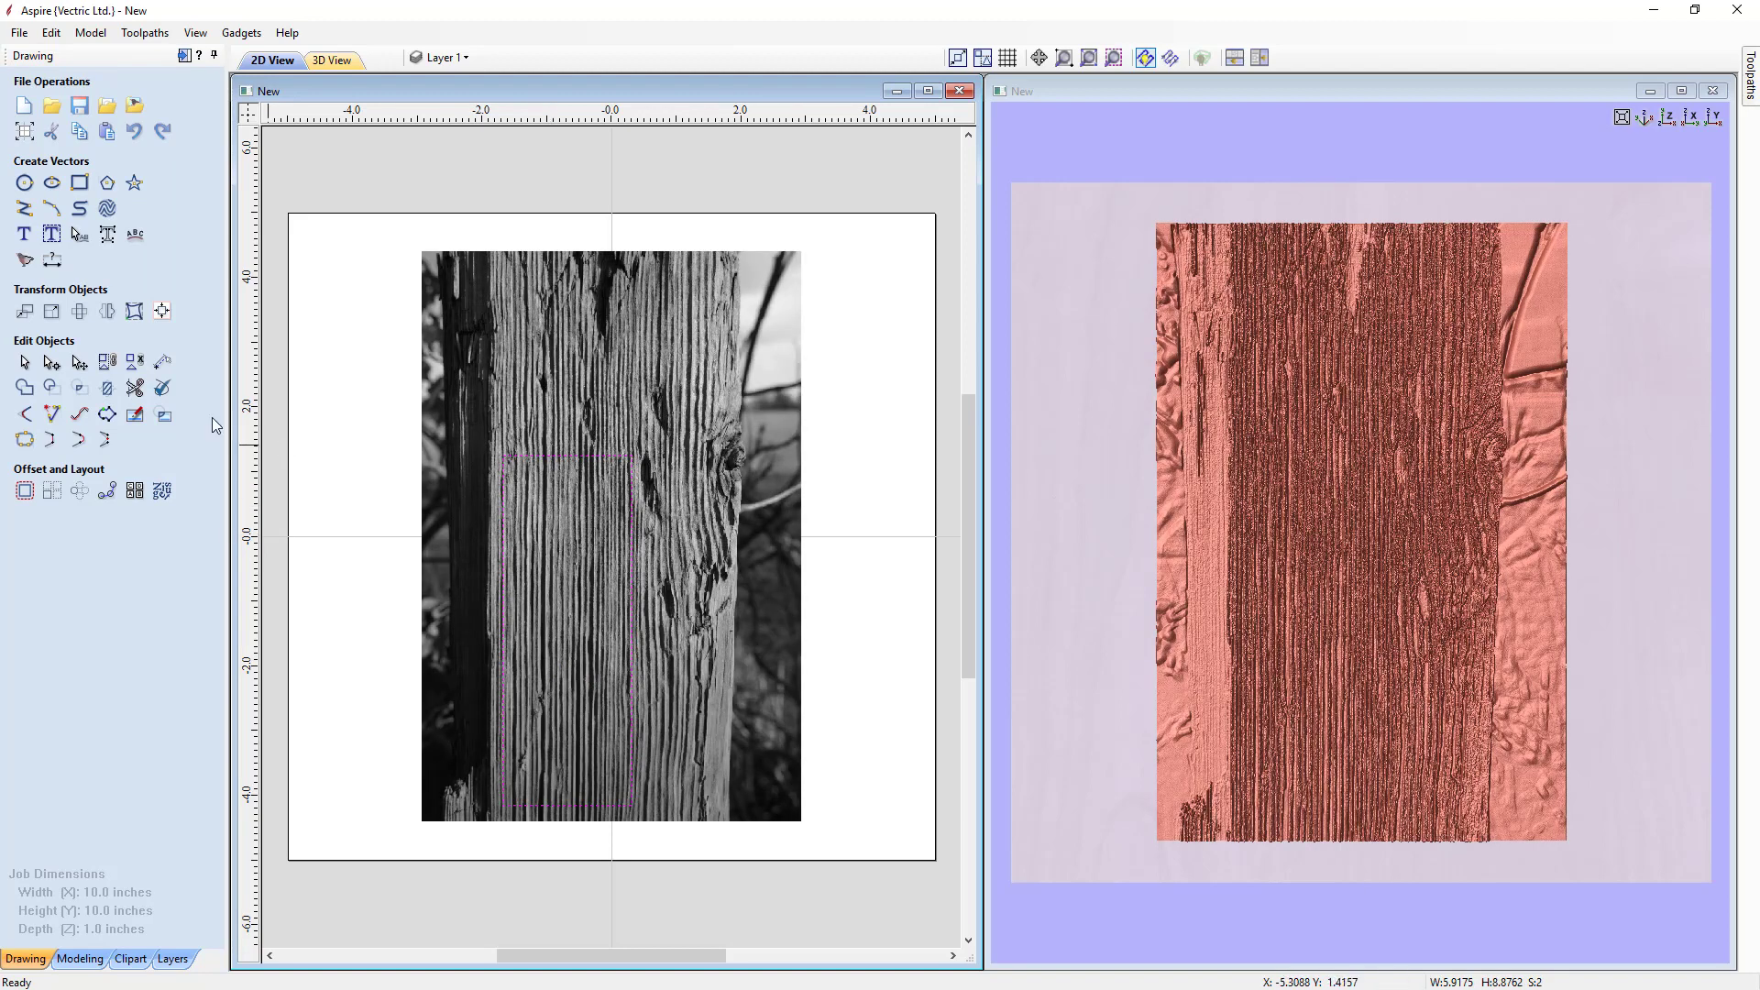
{"action": "left_click", "coordinate": [100, 962]}
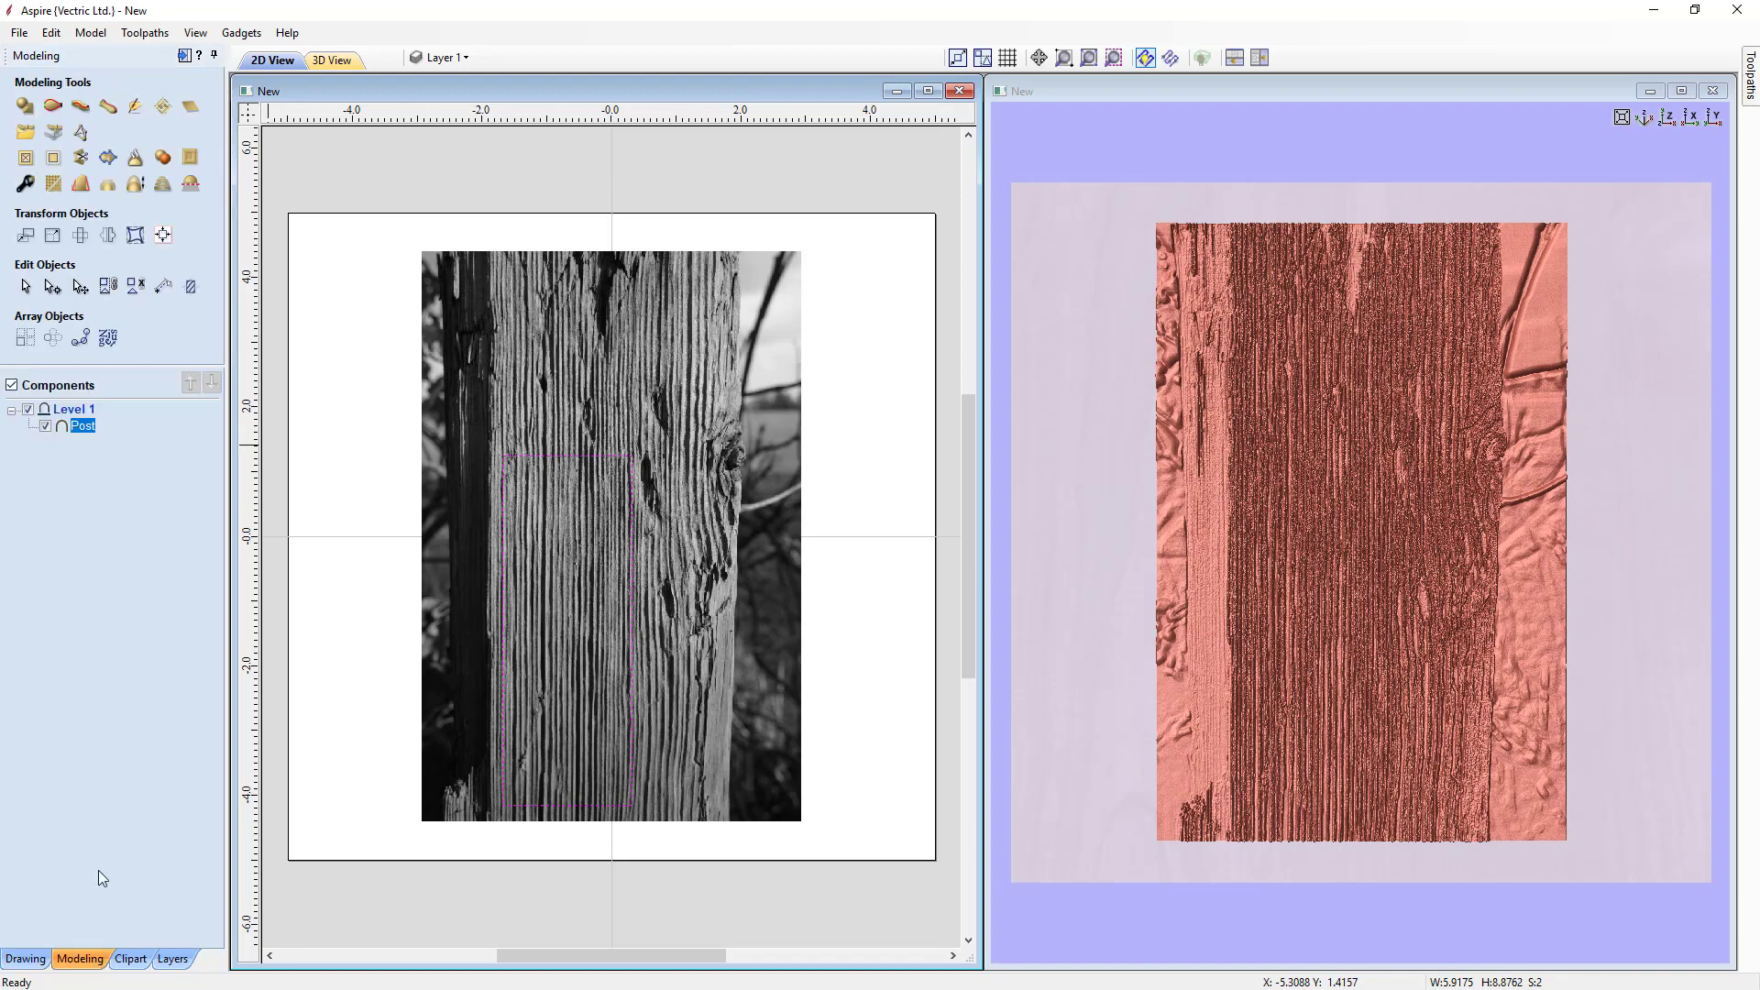
{"action": "left_click", "coordinate": [56, 162]}
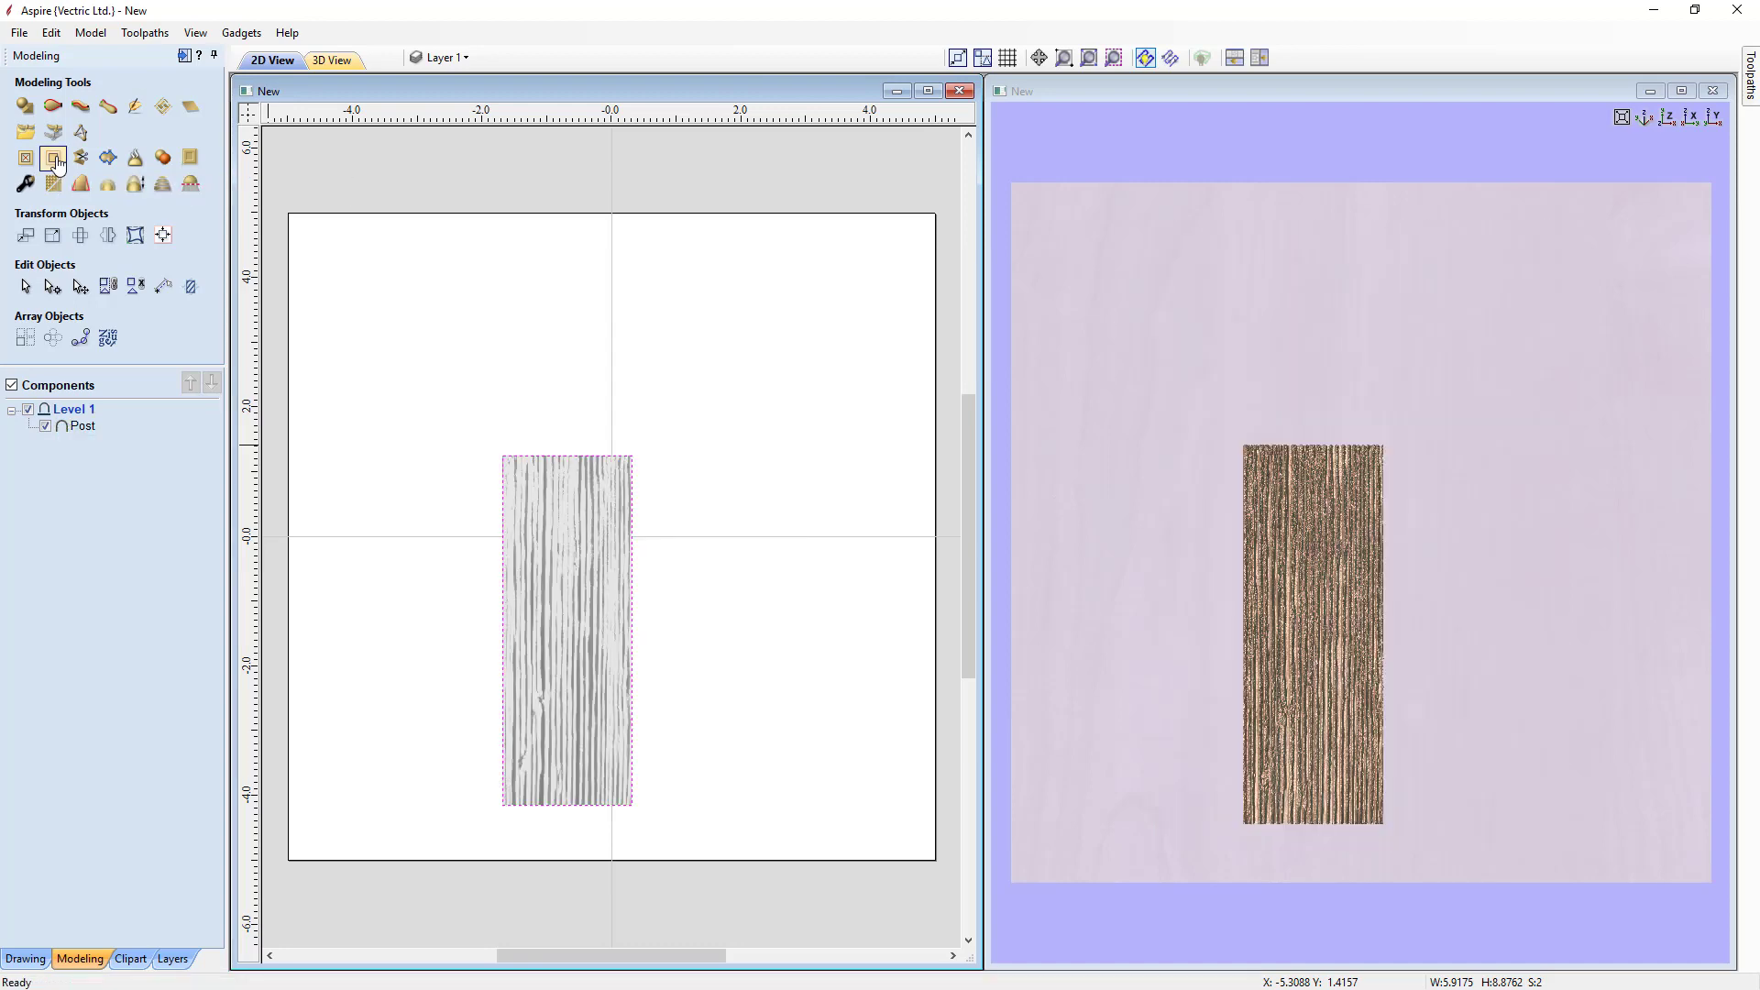
{"action": "left_click", "coordinate": [685, 474]}
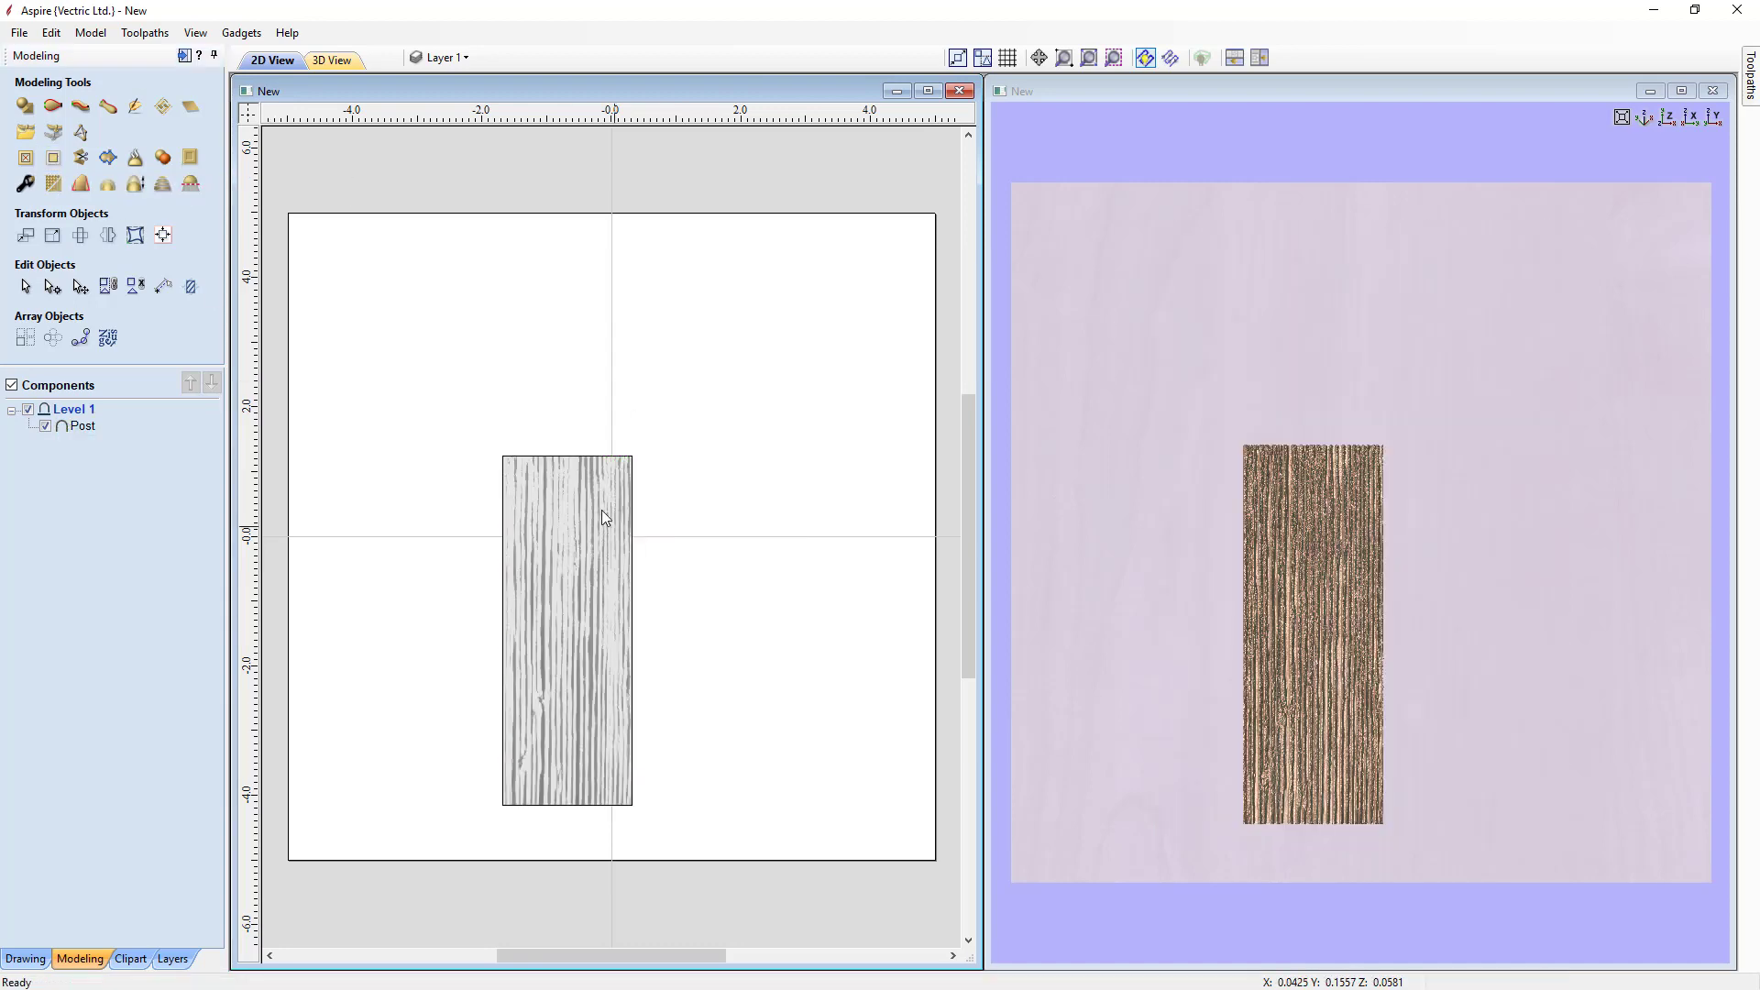
Enlarge the cropped Post component and stretch it sideways to about 5.3 by 7.9 inches
{"action": "left_click", "coordinate": [590, 603]}
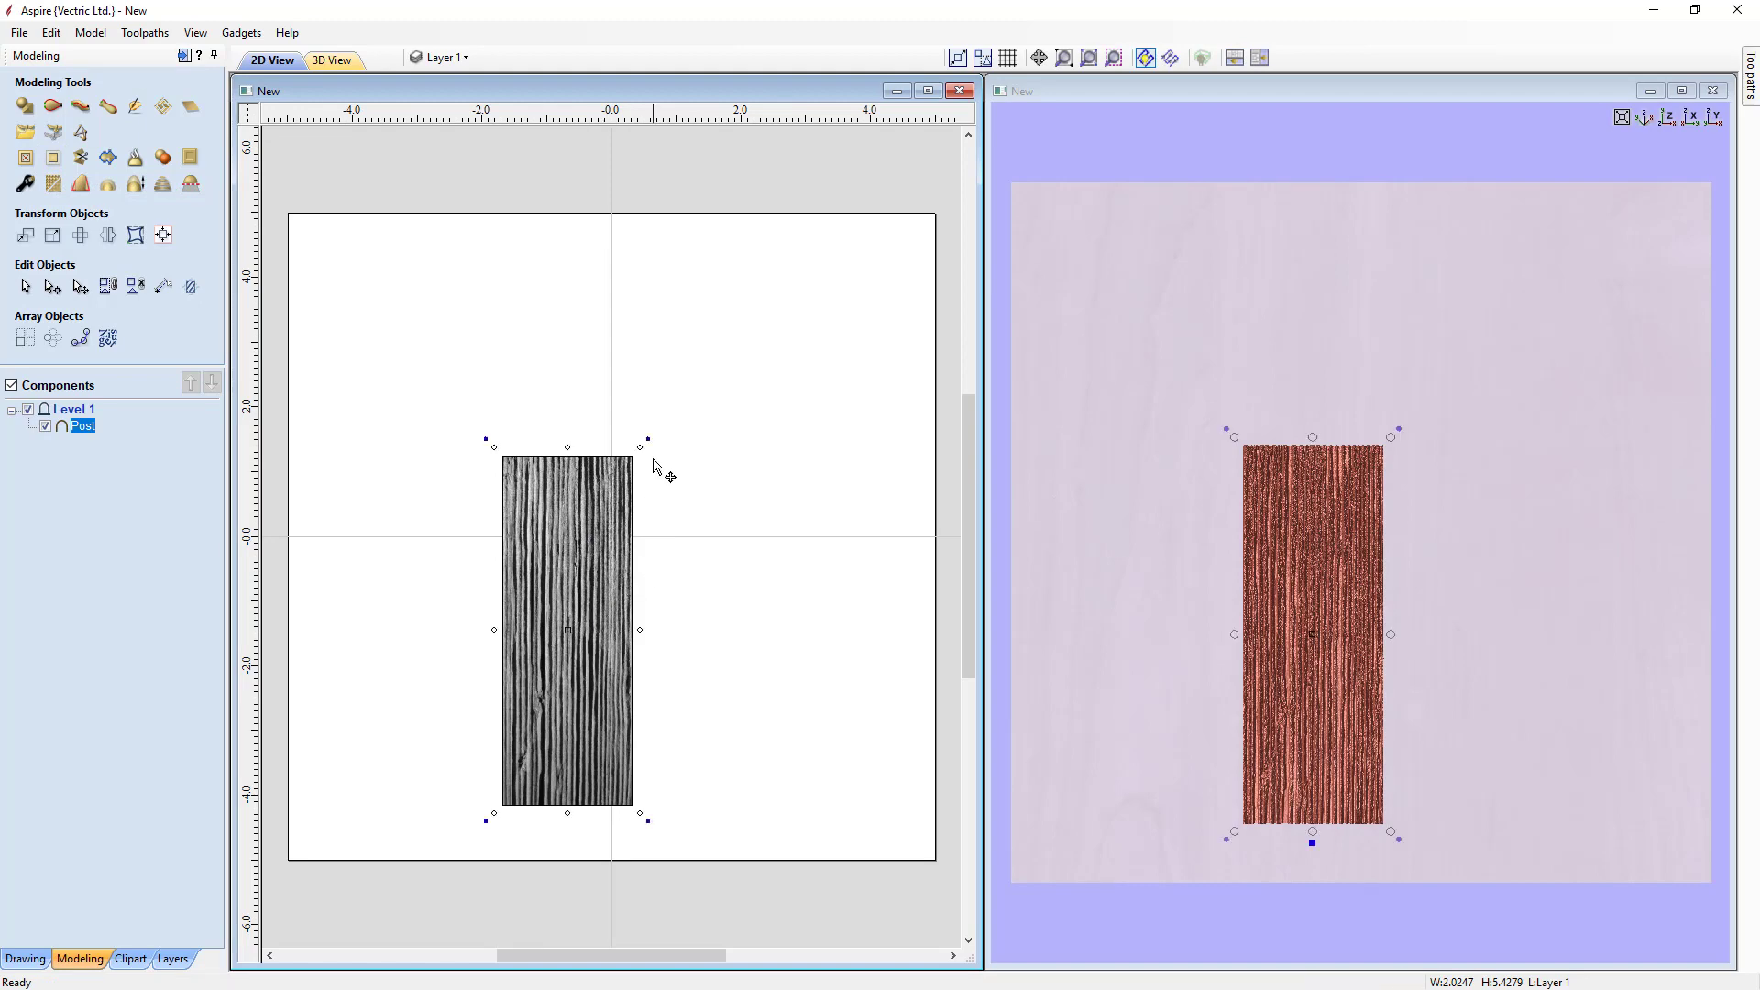
{"action": "left_click_drag", "start_coordinate": [640, 447], "coordinate": [695, 388]}
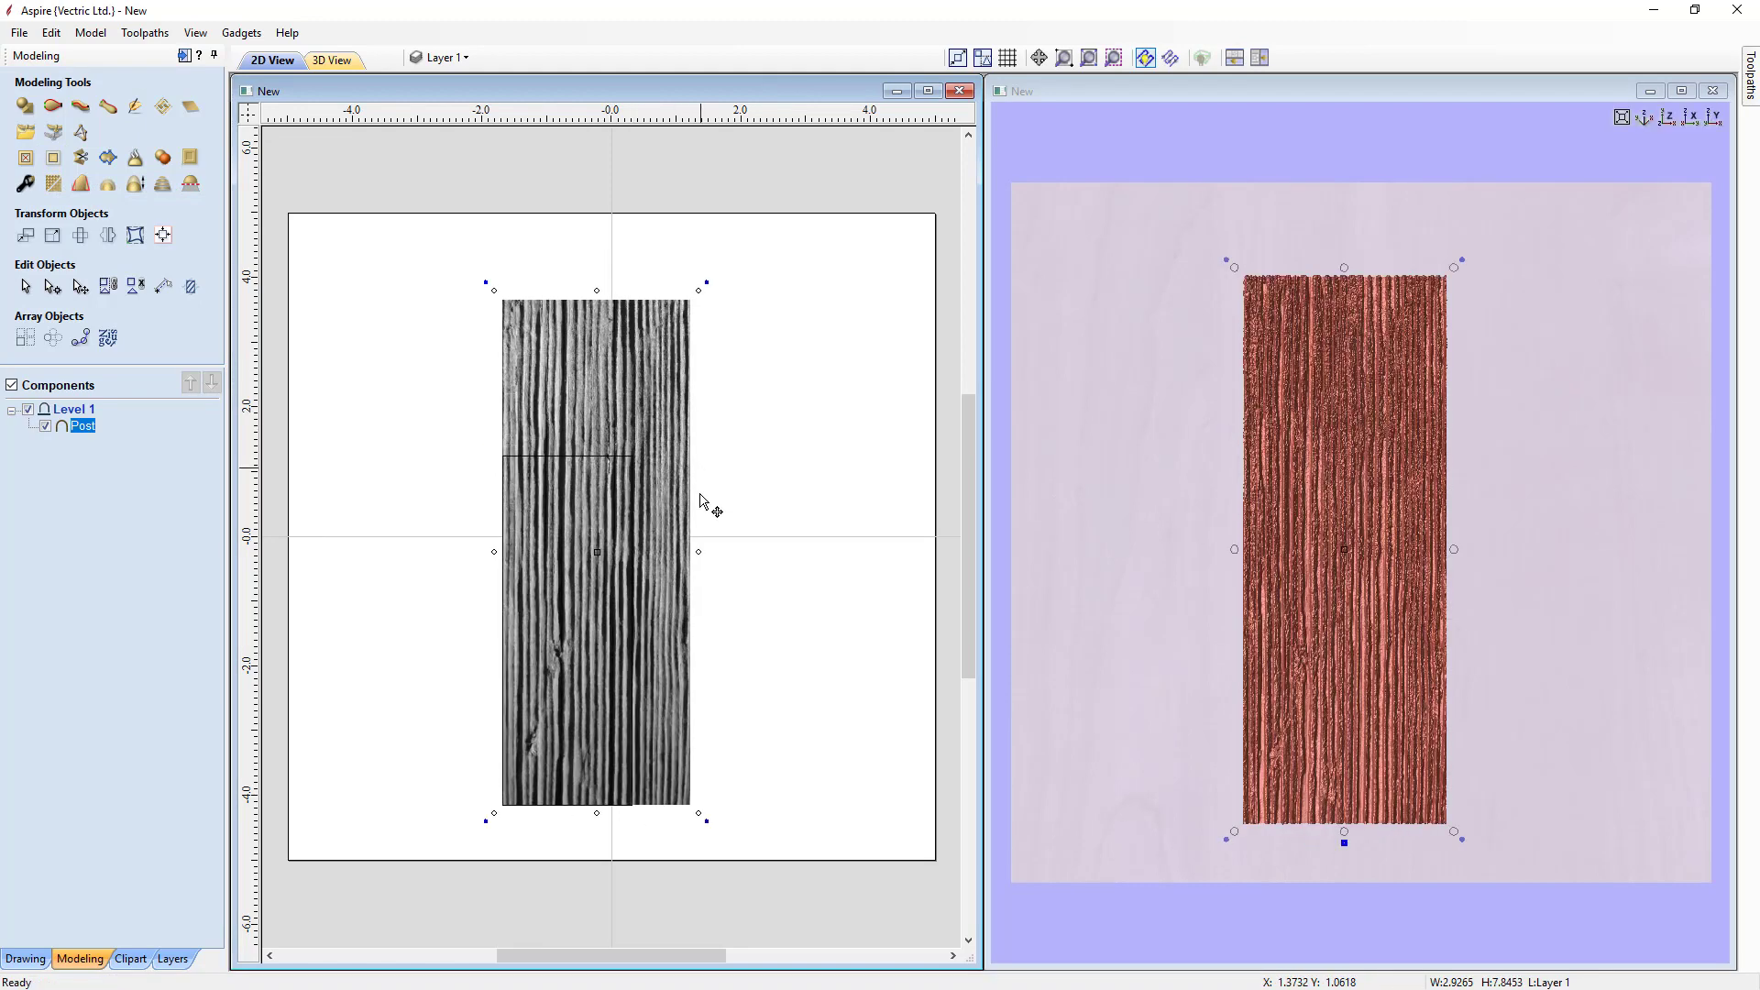
{"action": "left_click_drag", "start_coordinate": [697, 549], "coordinate": [842, 532]}
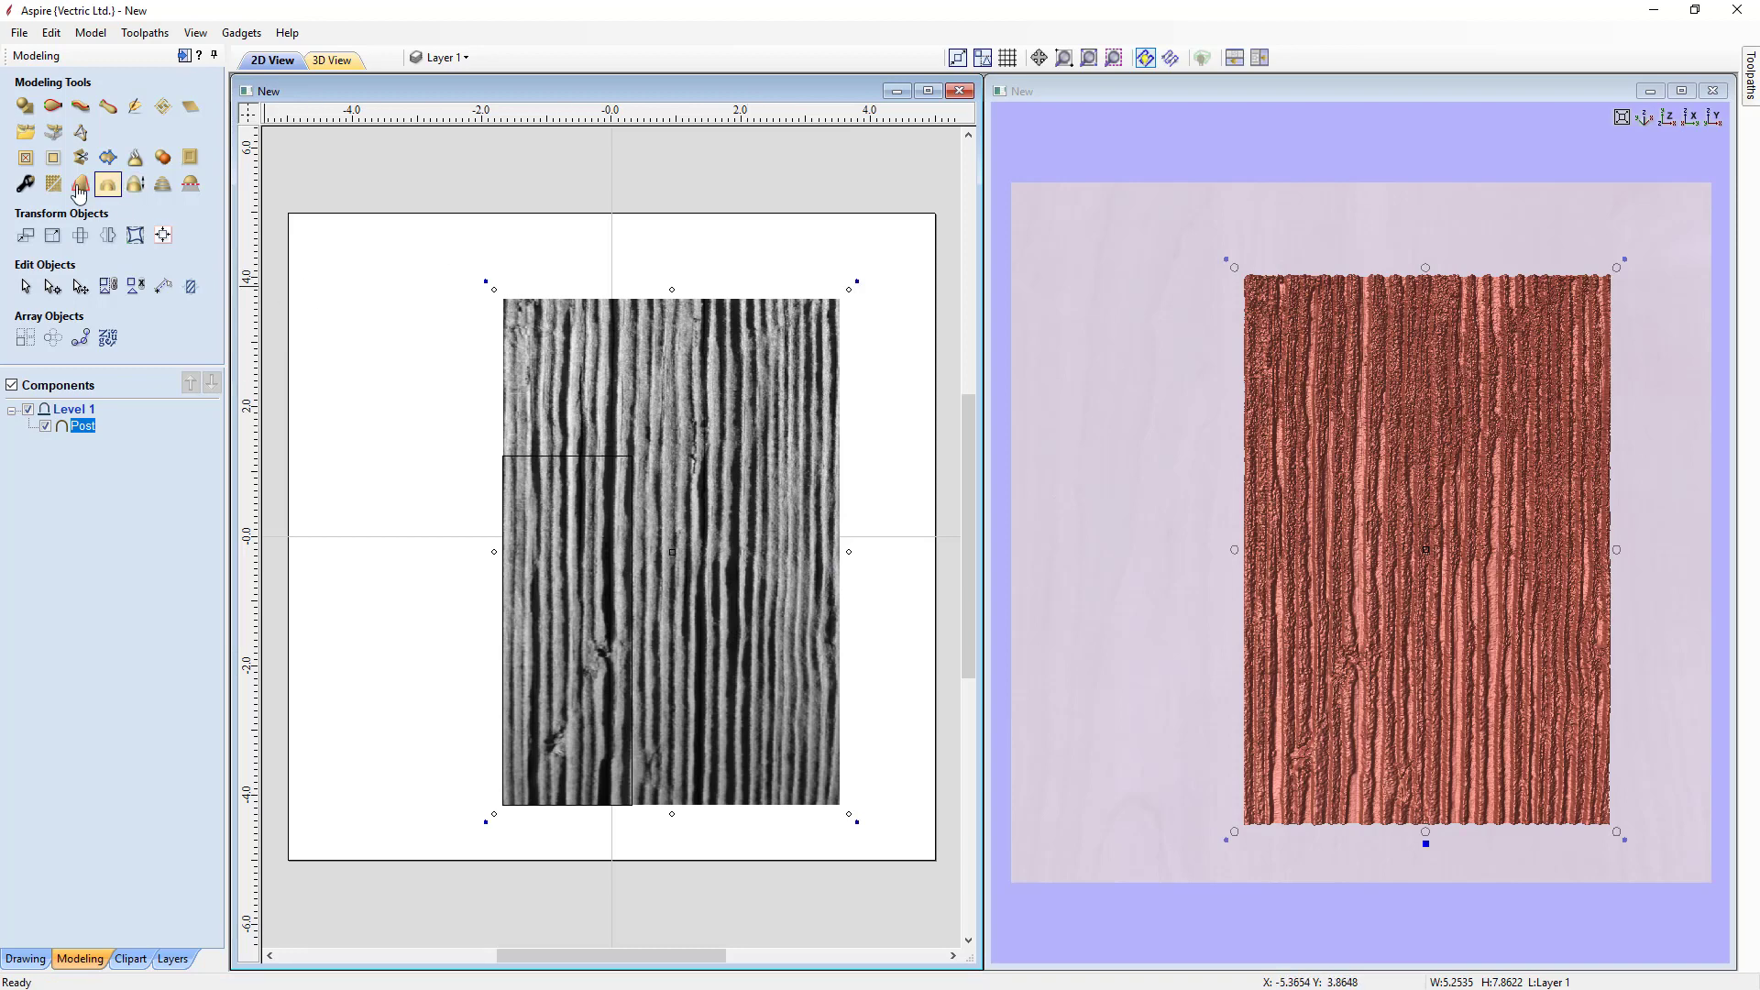
Apply light smoothing, near the minimum, to the Post component without preserving transparency, and inspect the wood-grain relief in 3D
{"action": "left_click", "coordinate": [57, 186]}
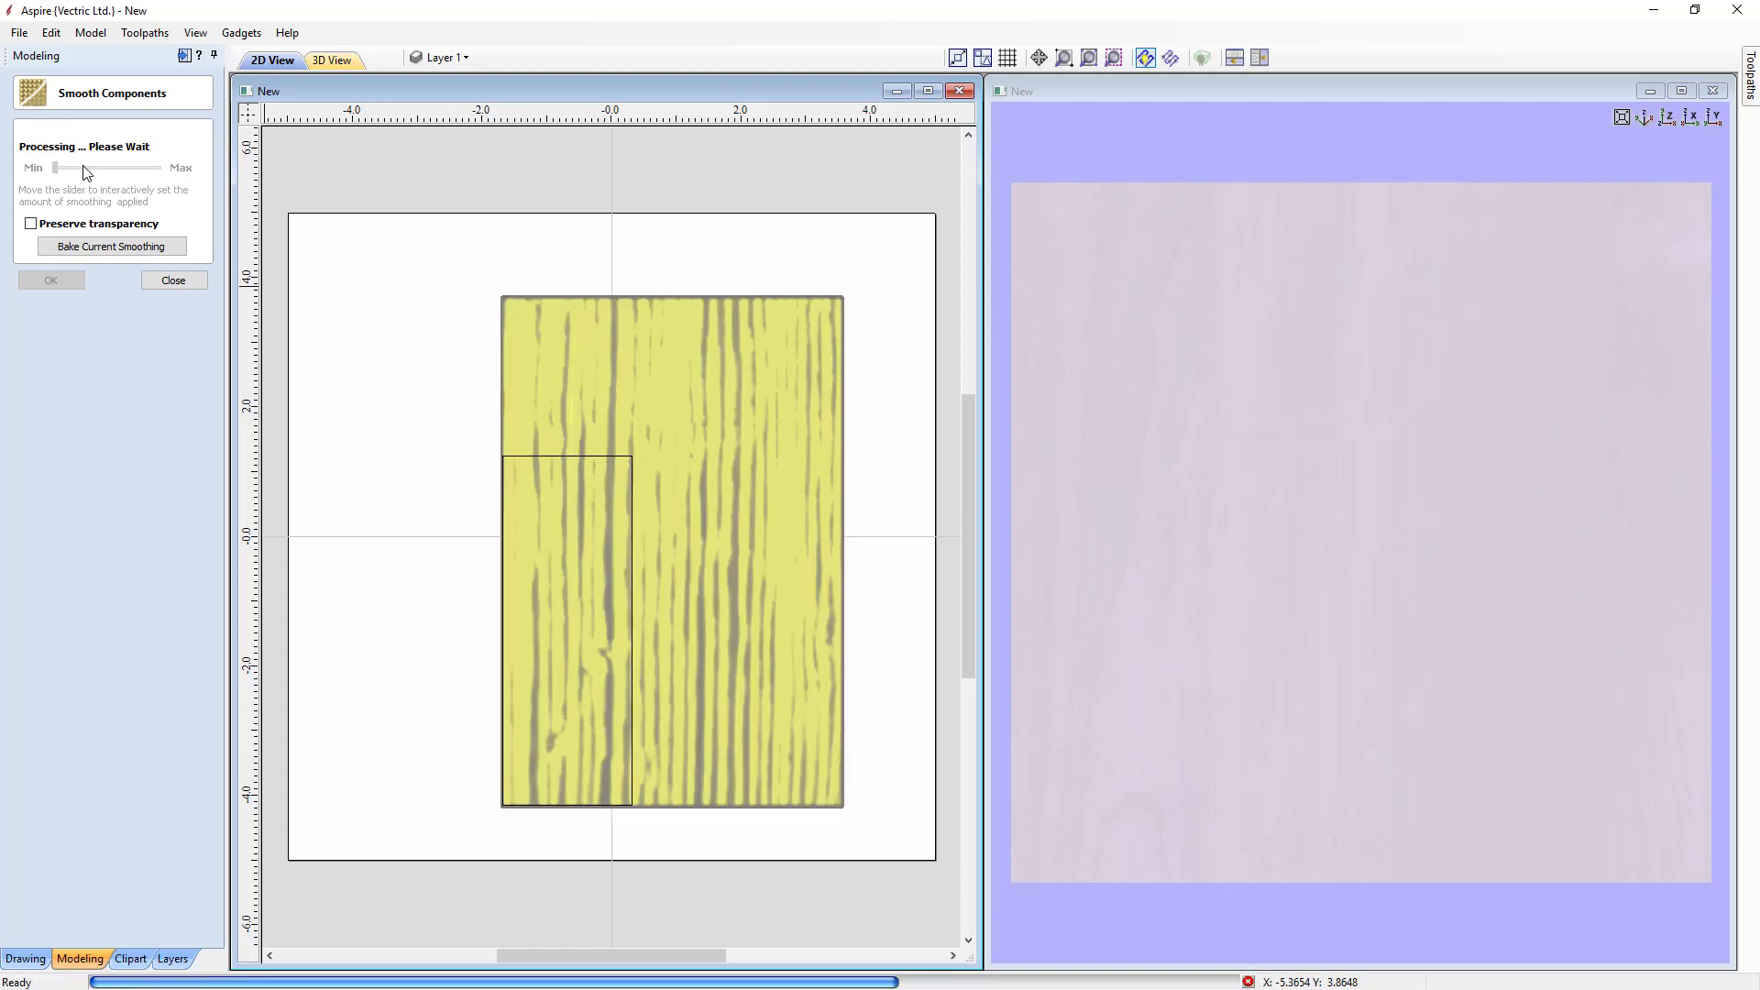
{"action": "left_click", "coordinate": [68, 166]}
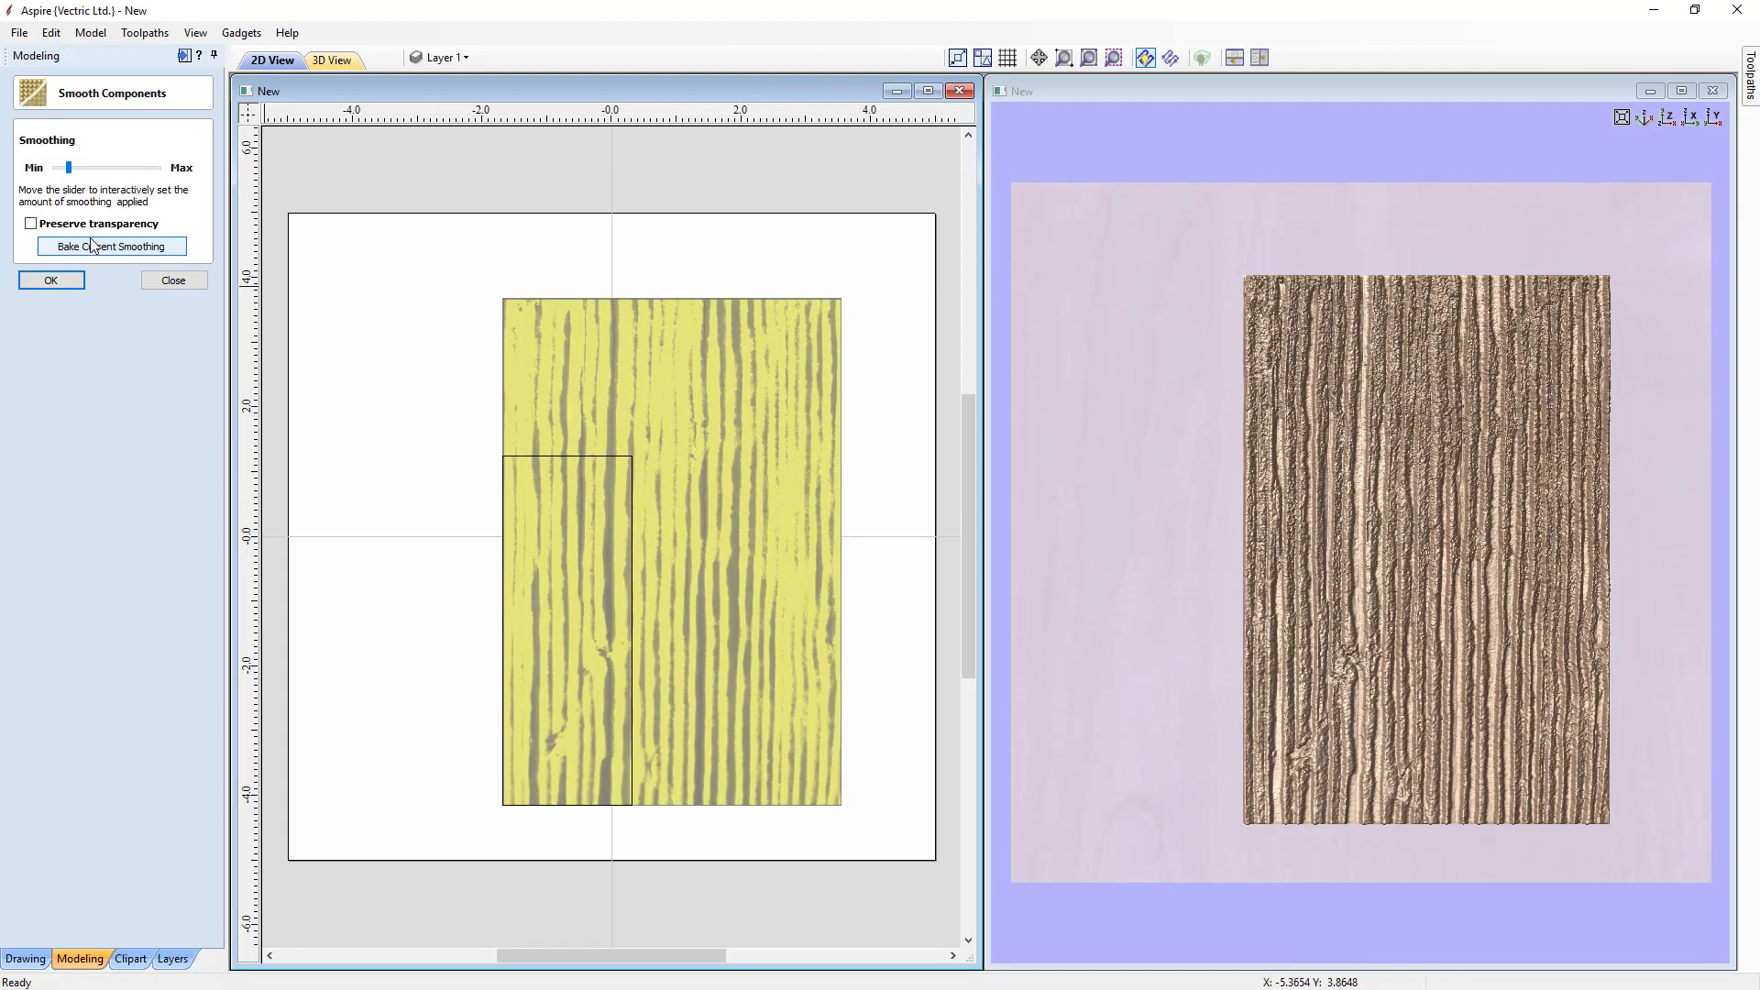
{"action": "left_click", "coordinate": [65, 281]}
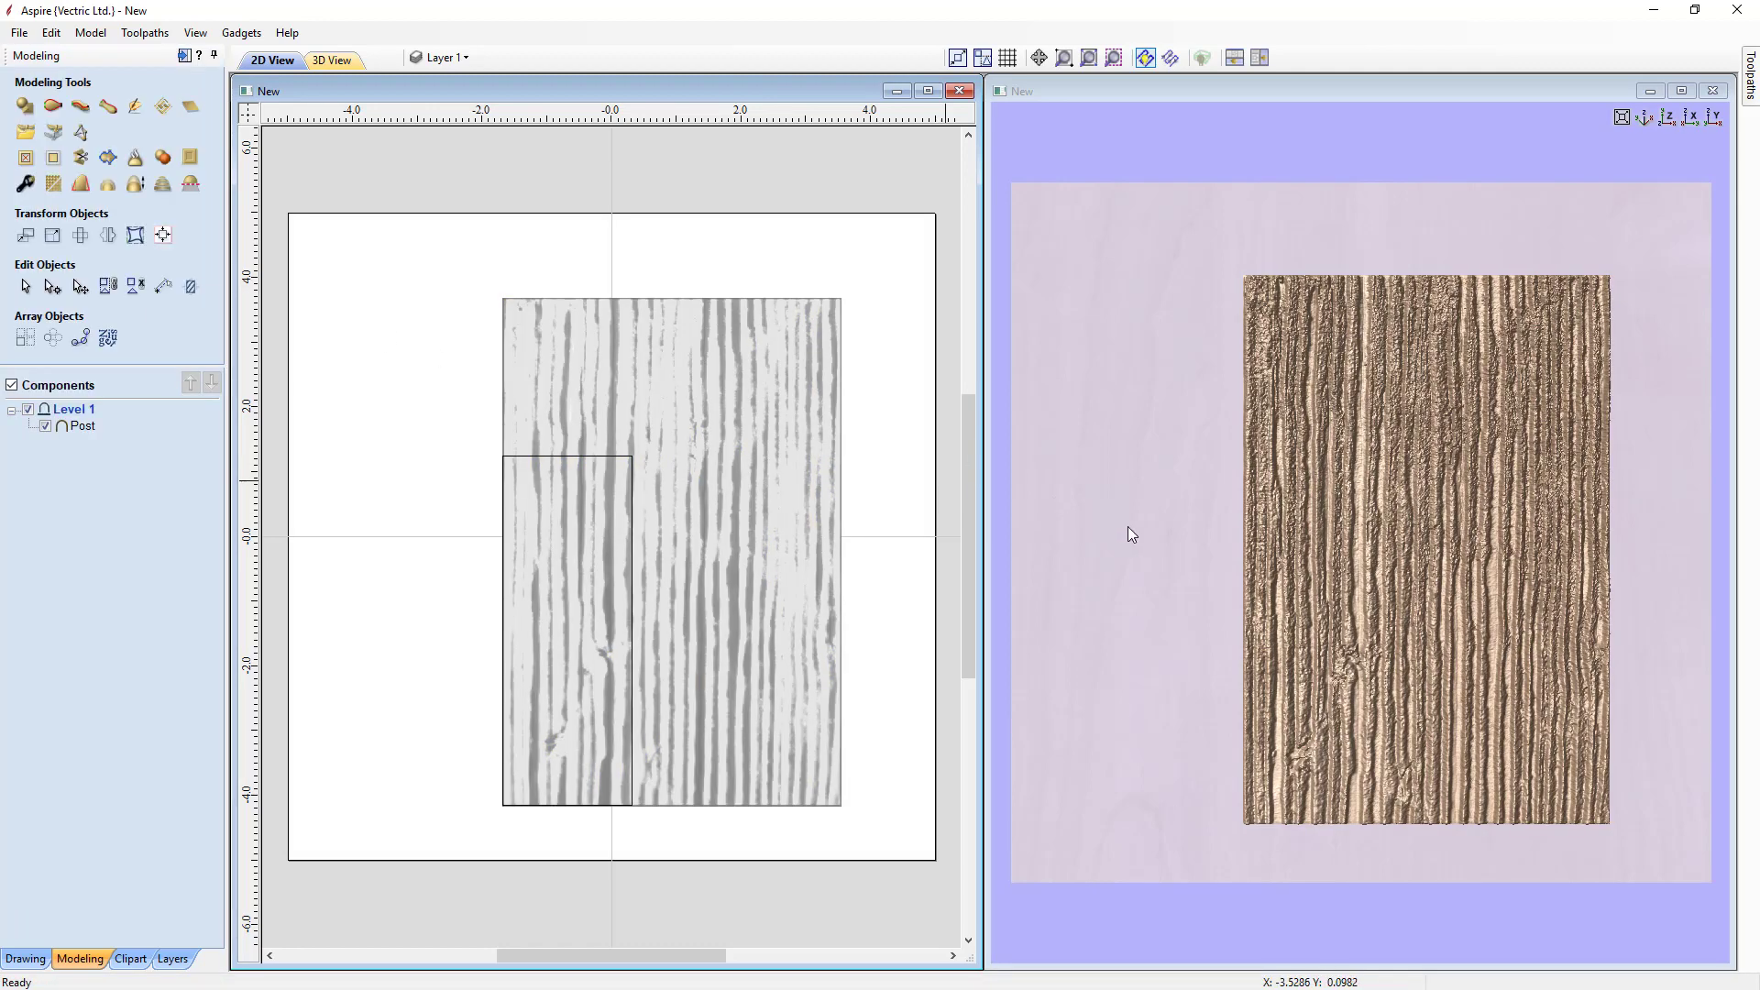
{"action": "left_click_drag", "start_coordinate": [1201, 728], "coordinate": [1253, 672]}
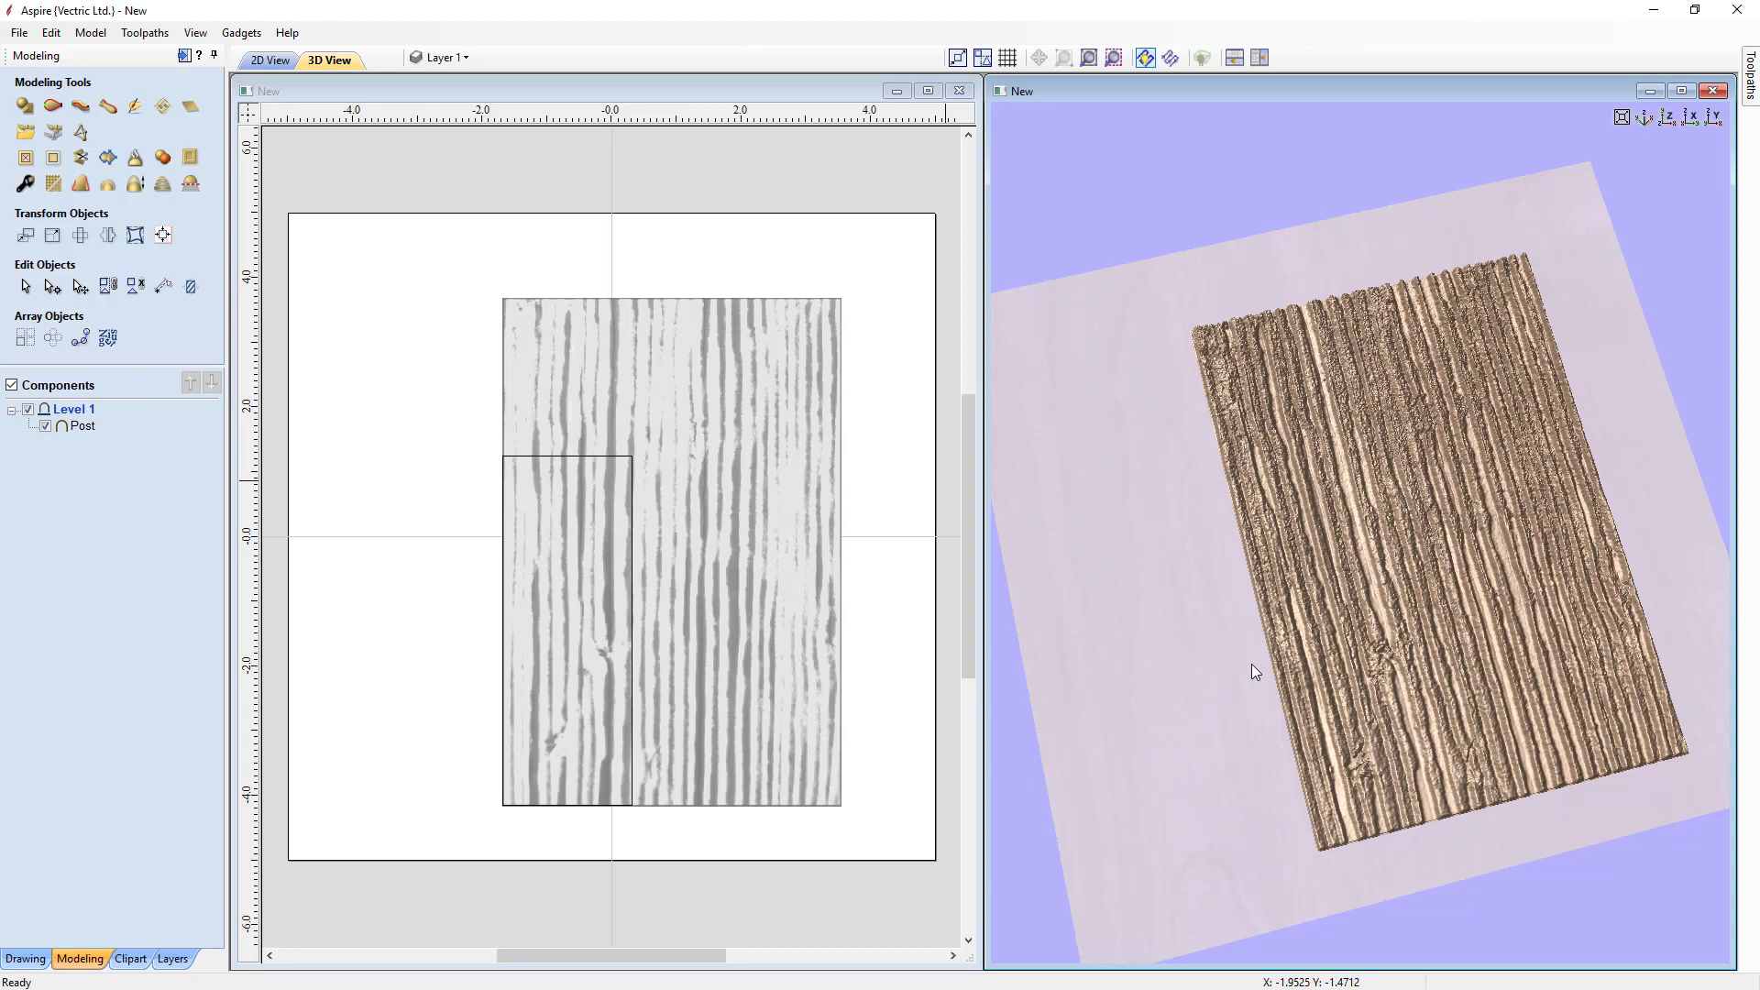
Delete the Post component and the rectangle vector, leaving the 3D model viewed from straight above
{"action": "left_click", "coordinate": [824, 658]}
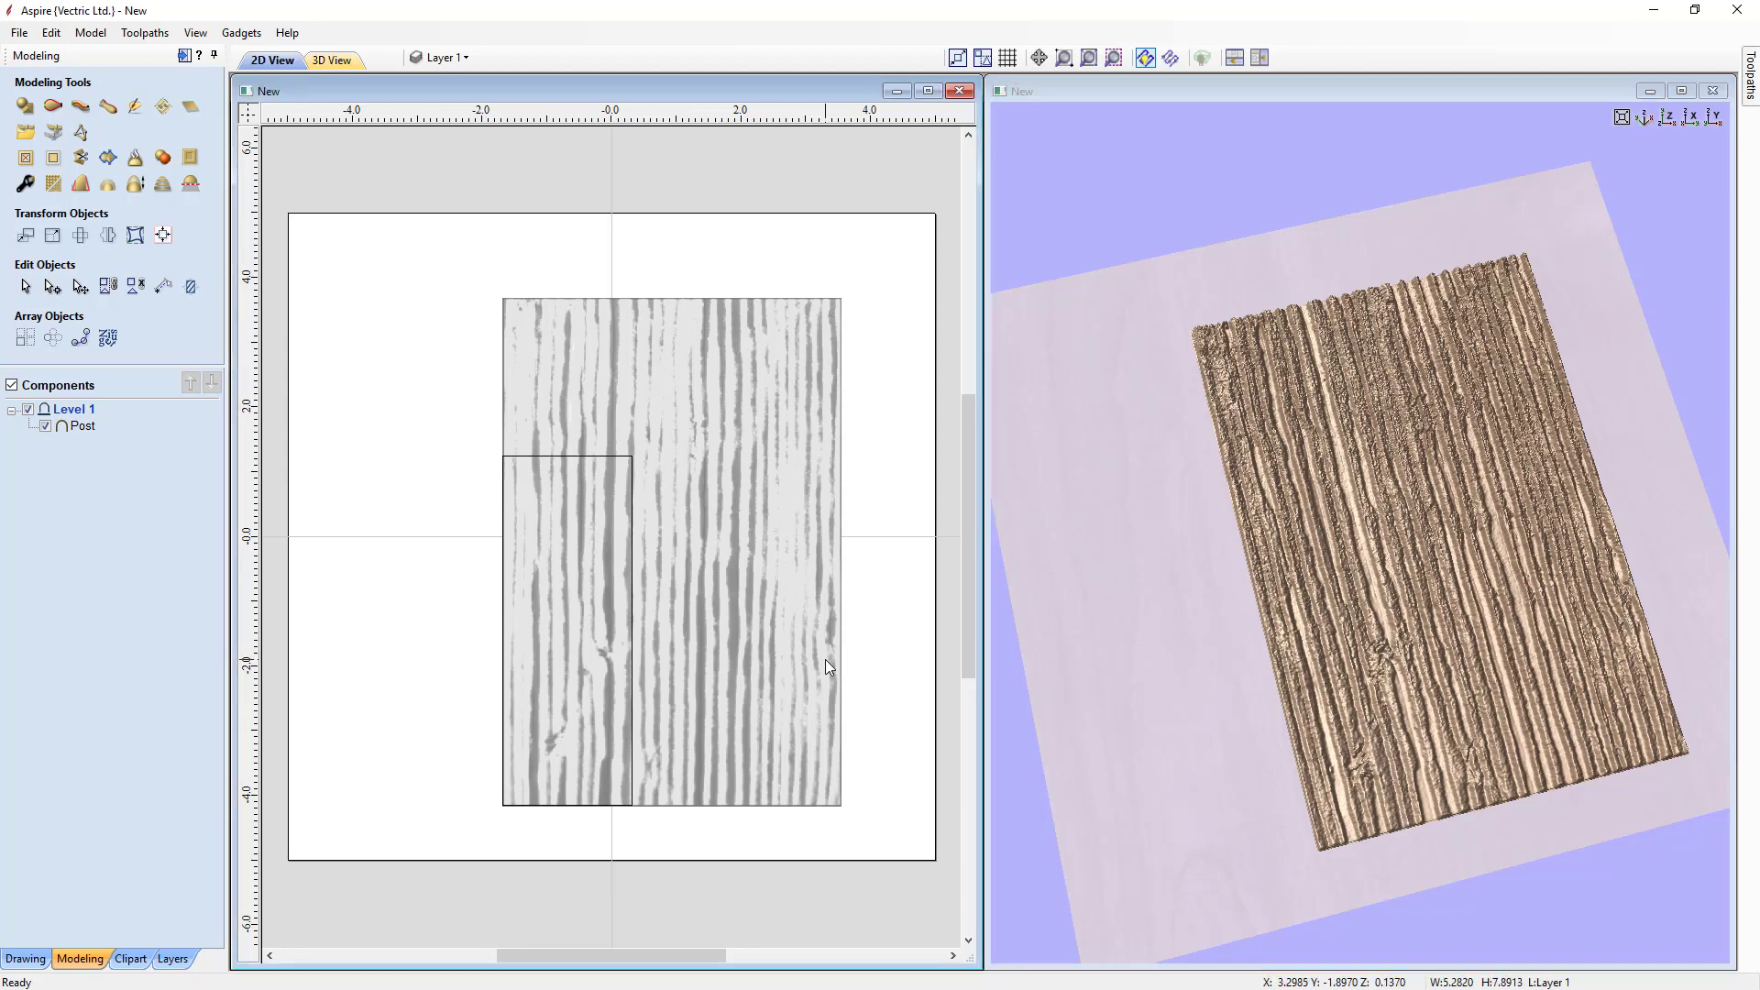
{"action": "key", "text": "Delete"}
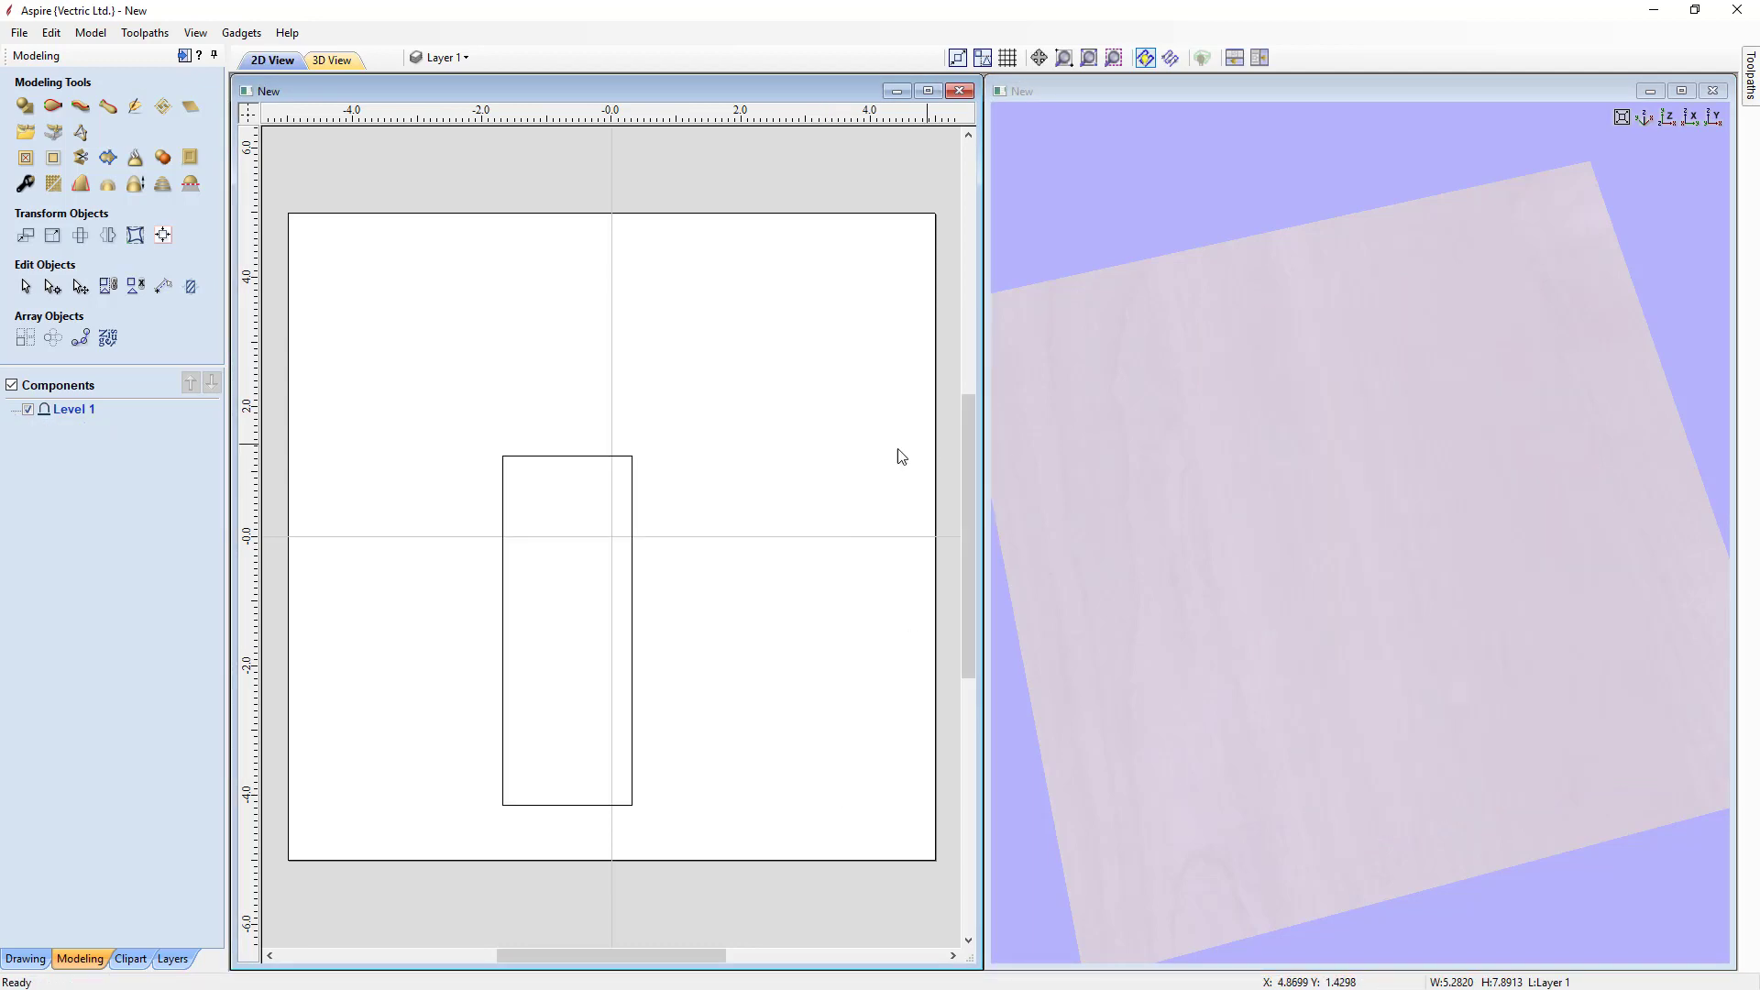
{"action": "left_click", "coordinate": [632, 508]}
{"action": "key", "text": "Delete"}
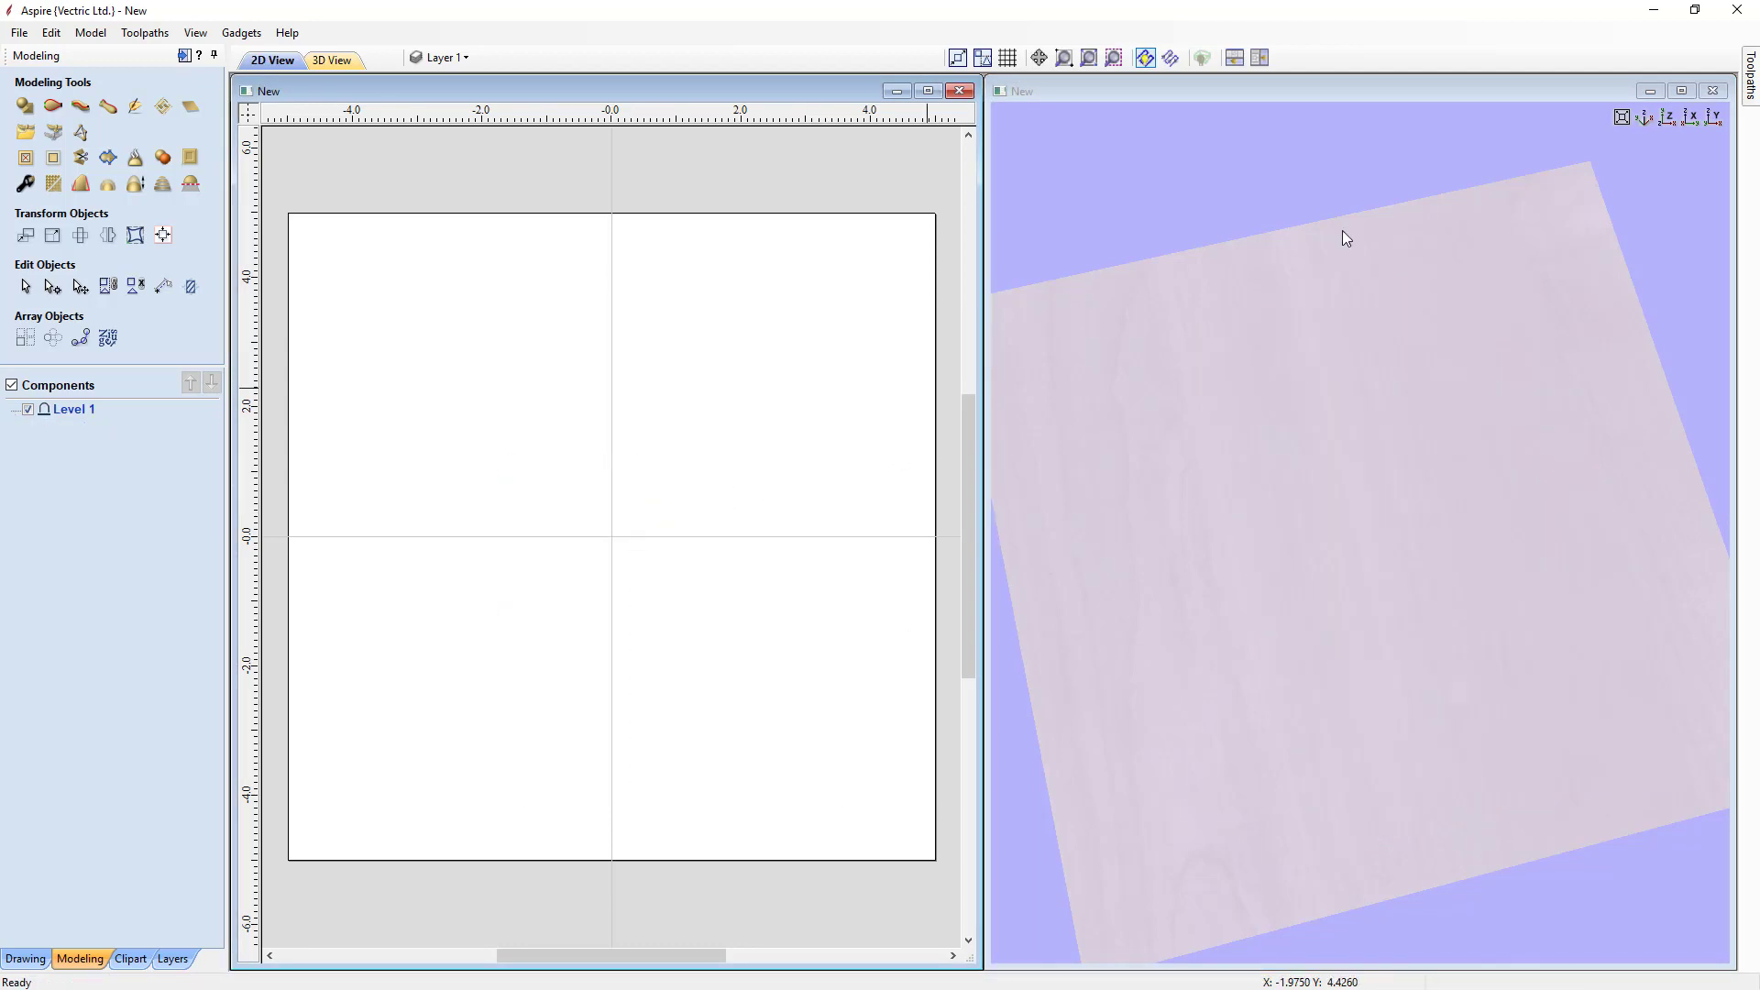
{"action": "left_click", "coordinate": [1668, 118]}
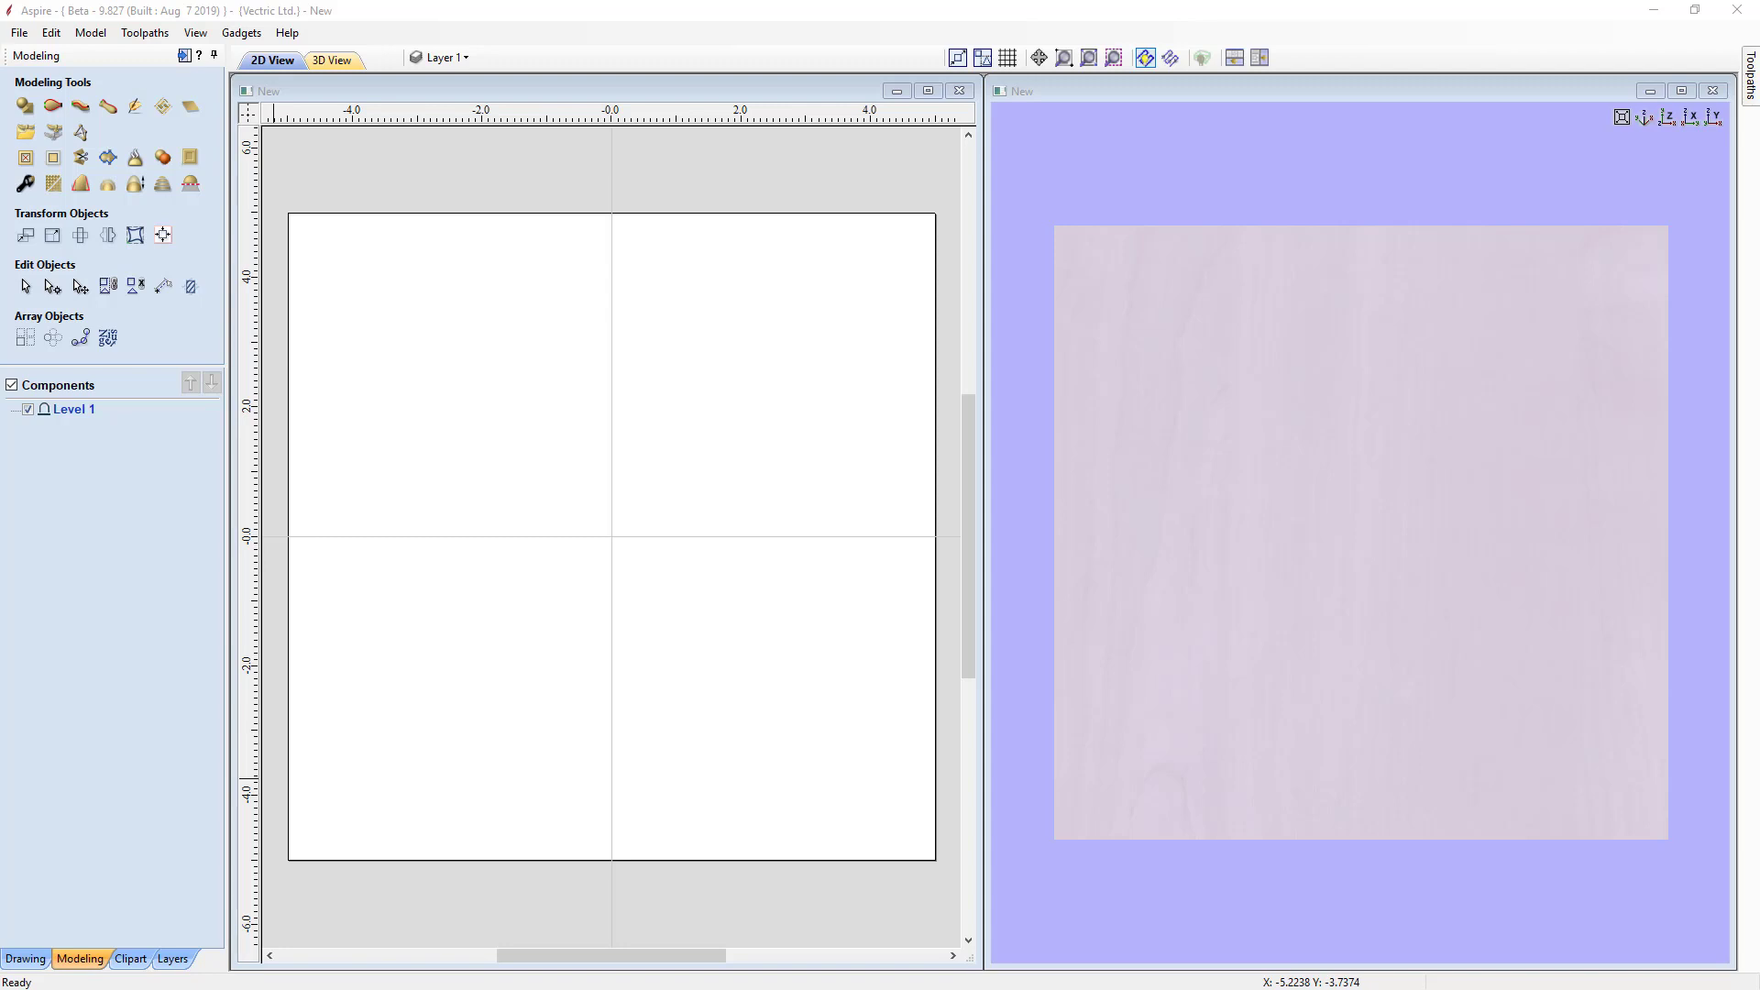
Close the current job and open the existing file Fleur2.crv3d from the Importing_and_Exporting_3D_Data_FILES folder
{"action": "left_click", "coordinate": [20, 33]}
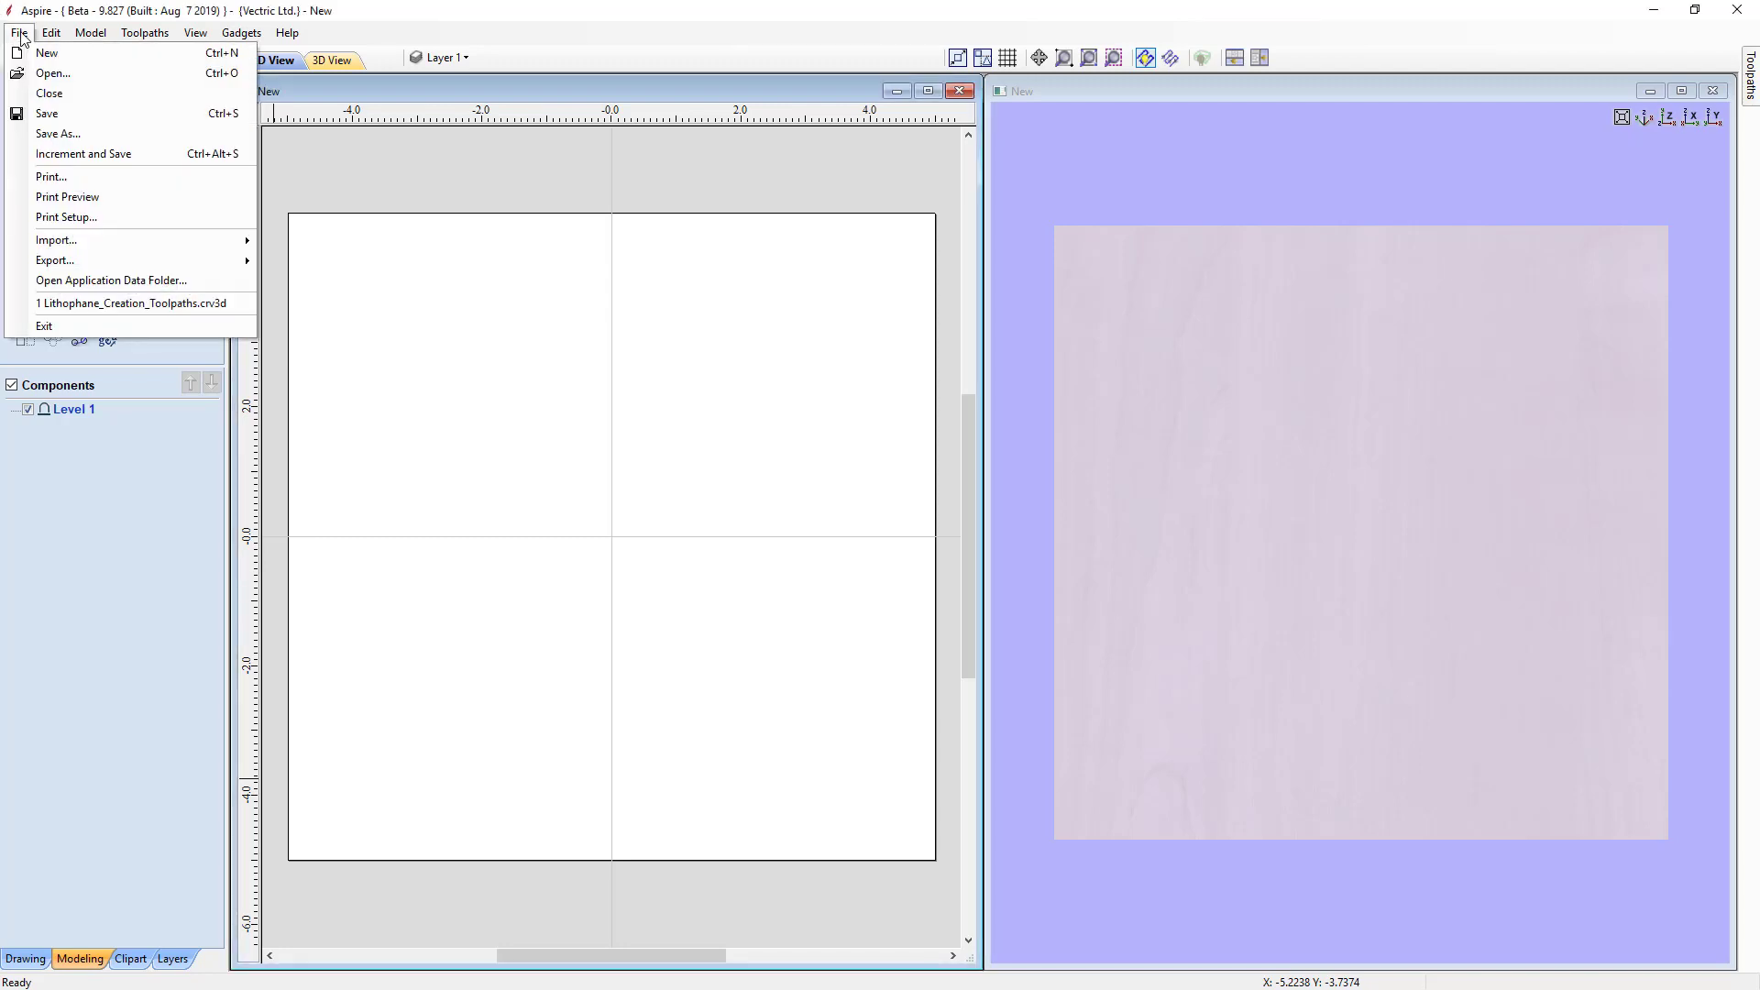
{"action": "left_click", "coordinate": [41, 94]}
{"action": "left_click", "coordinate": [882, 548]}
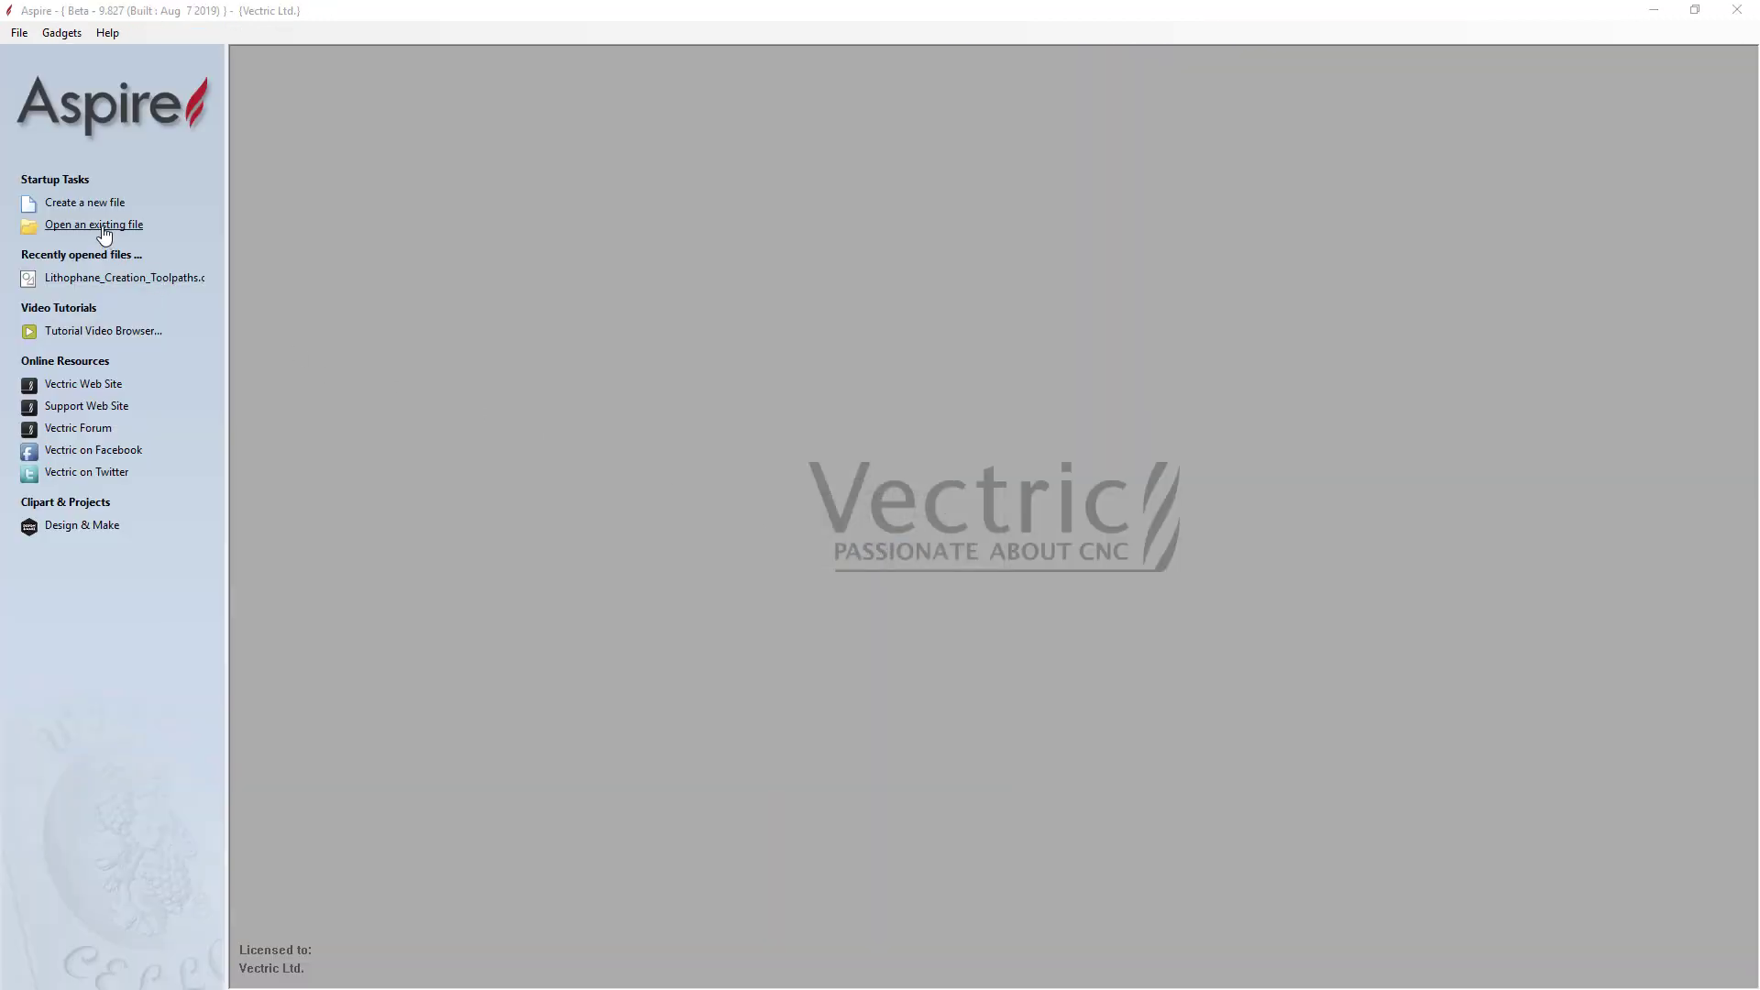
{"action": "left_click", "coordinate": [104, 229]}
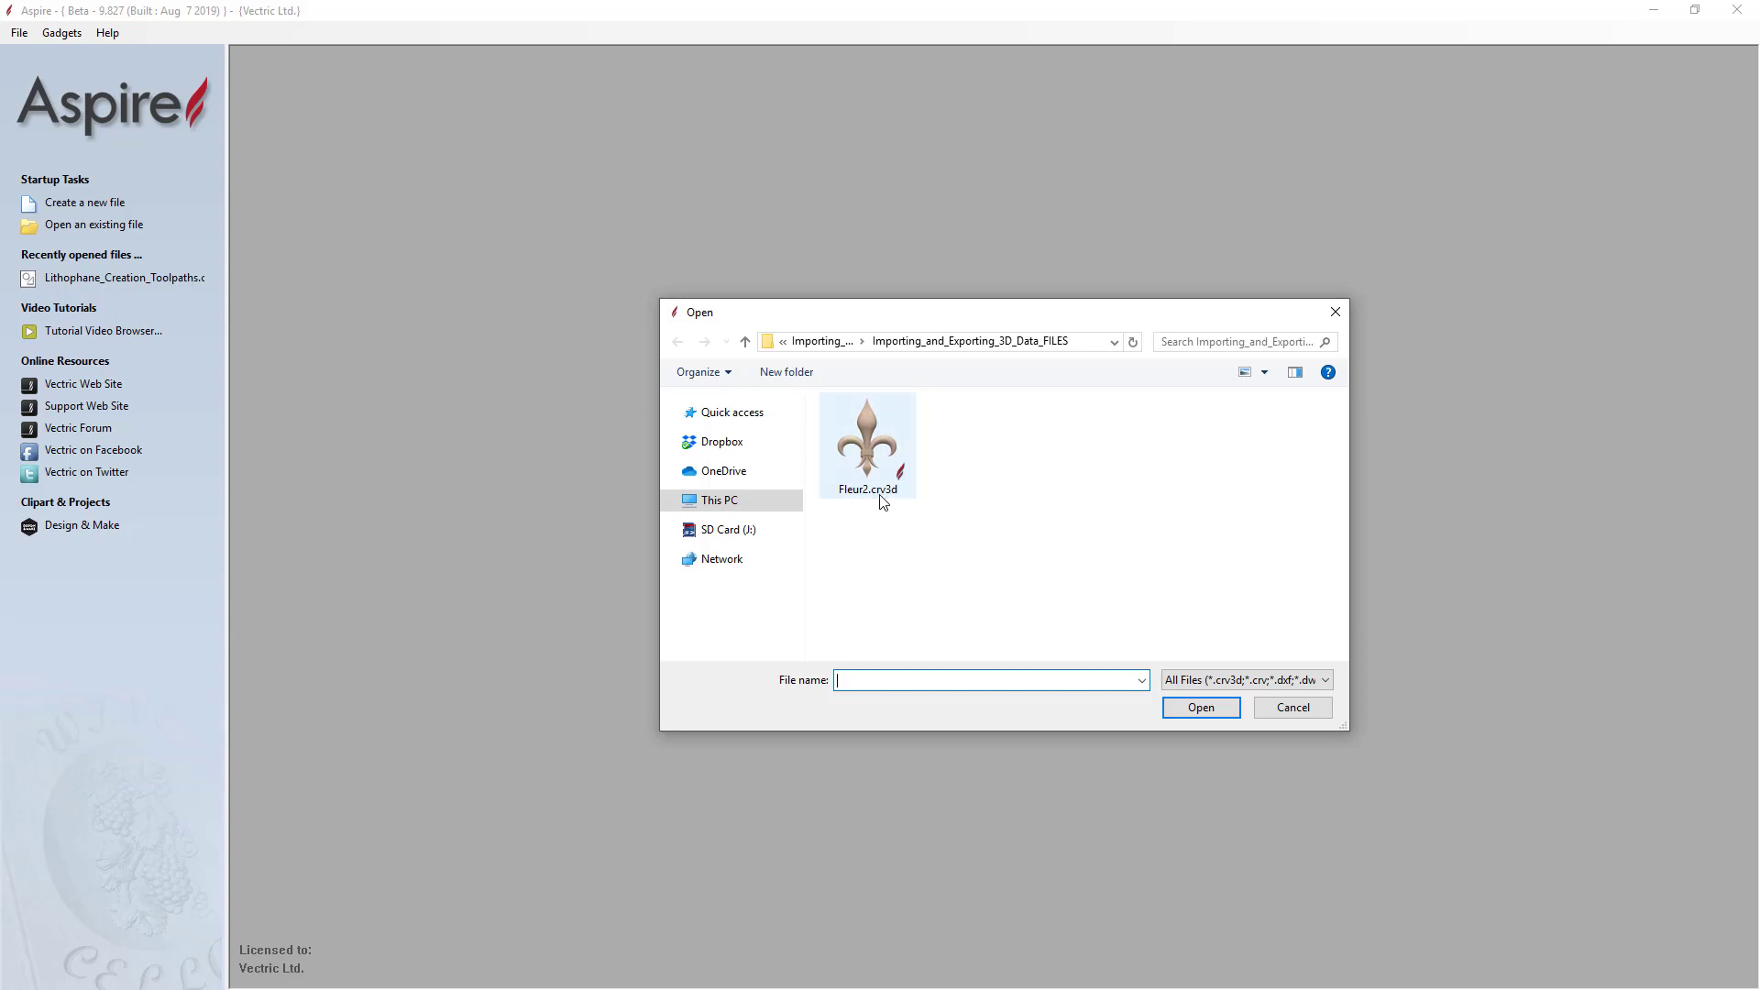
{"action": "left_click", "coordinate": [877, 464]}
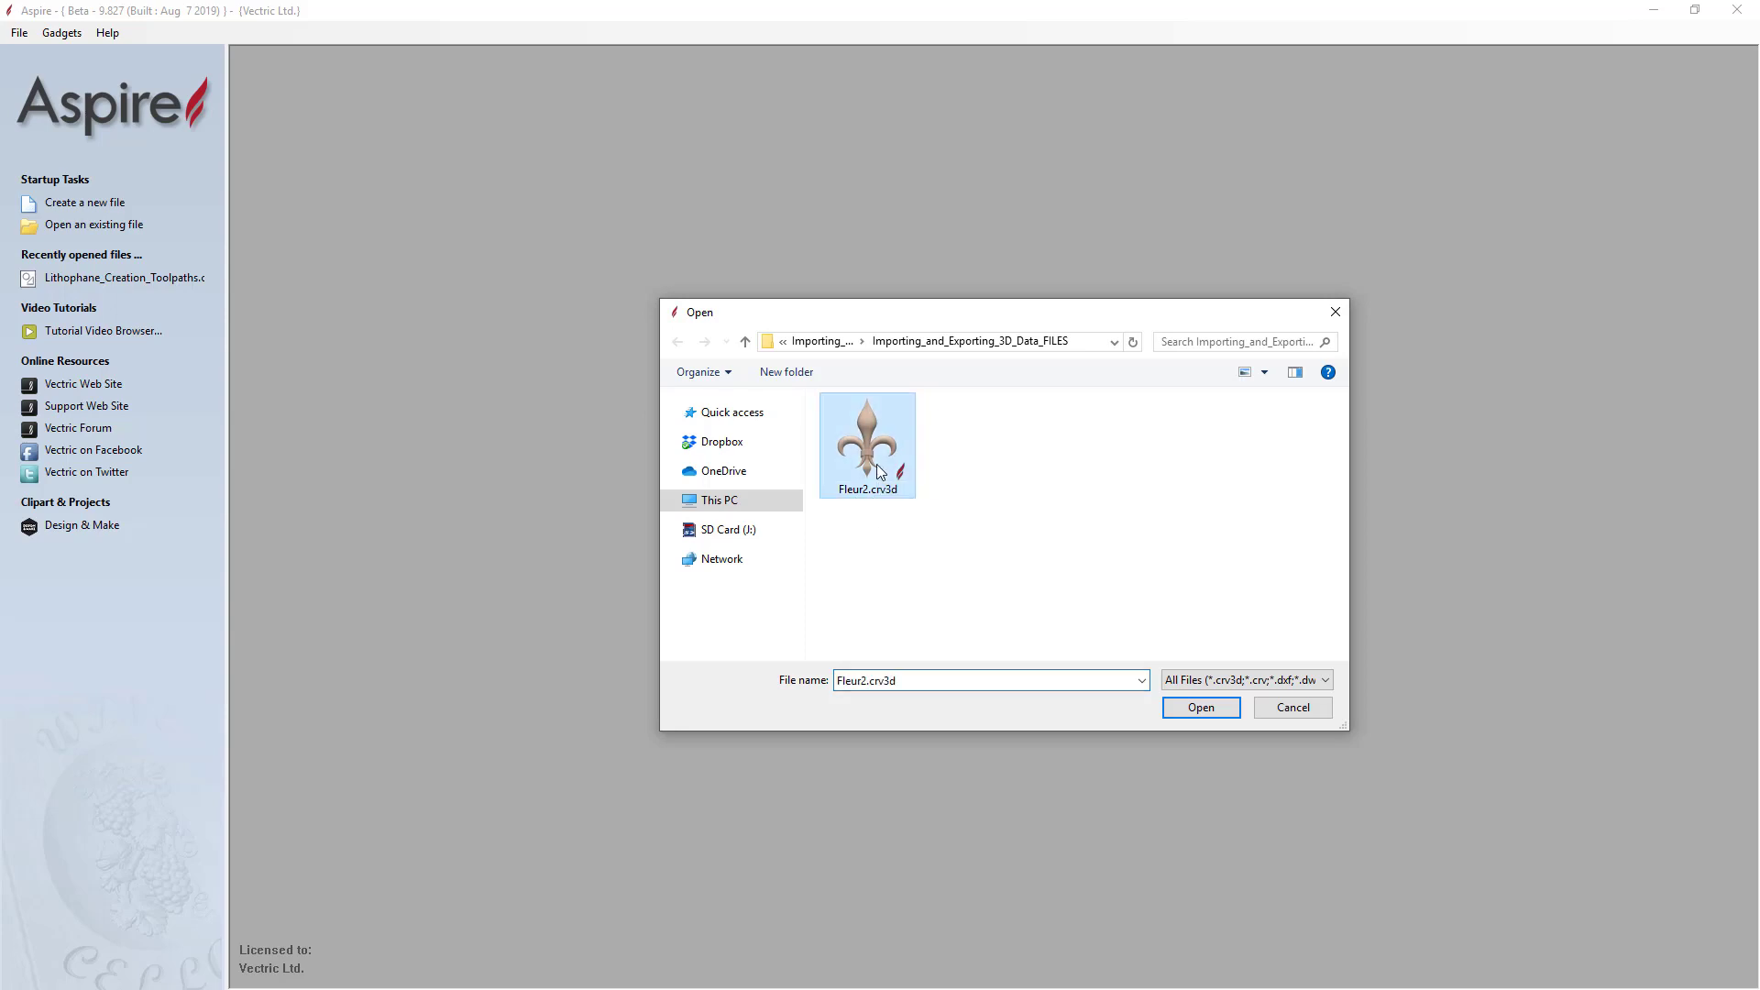
{"action": "left_click", "coordinate": [1206, 711]}
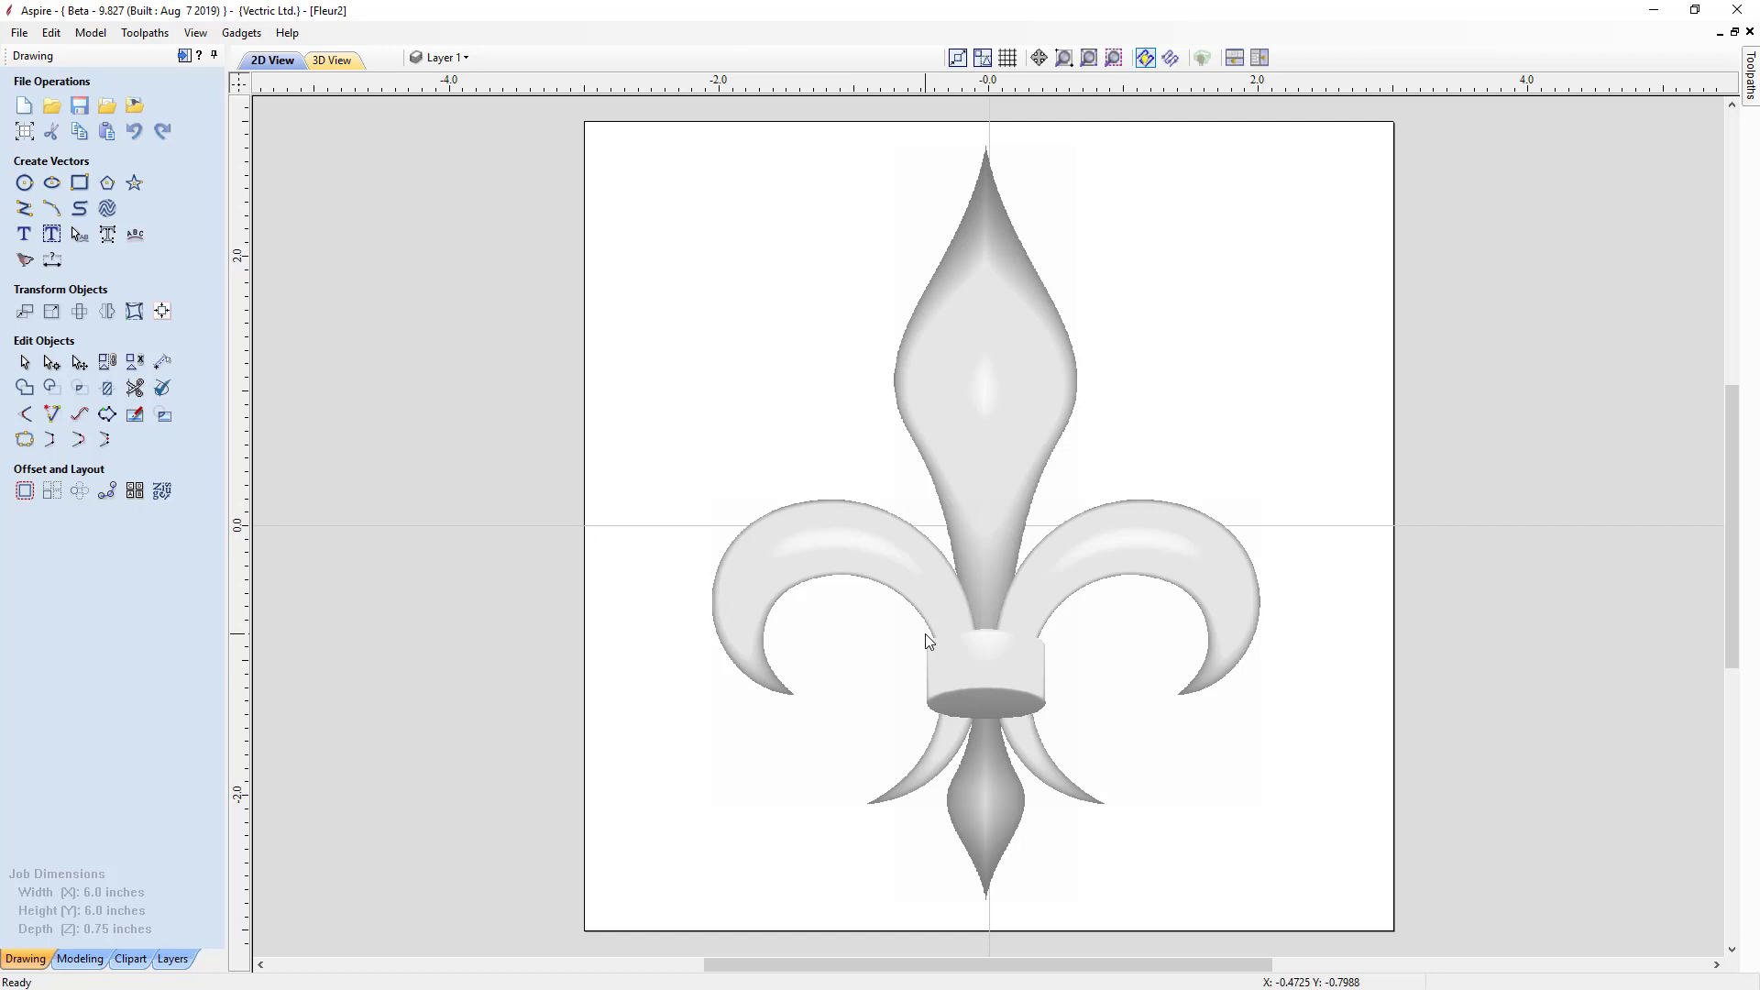
Highlight the Center Fleur, Band, Right Fleur and Left Fleur components one by one and tile the 2D and 3D views side by side
{"action": "left_click", "coordinate": [87, 962]}
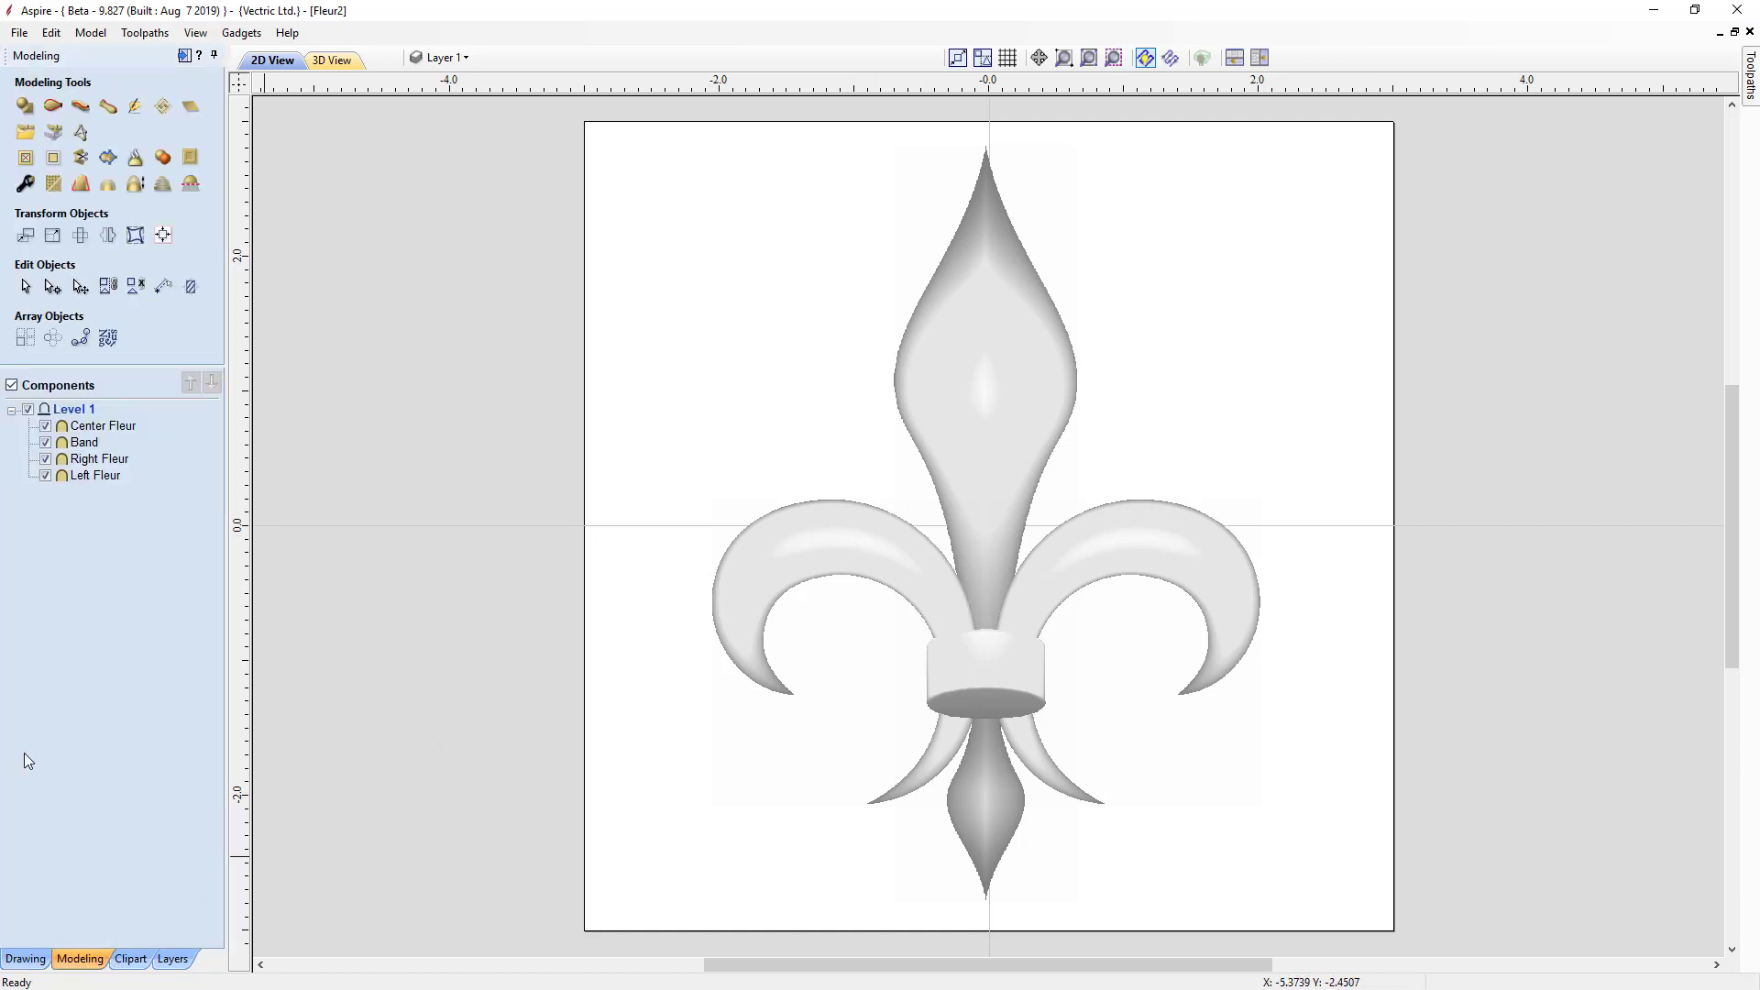
{"action": "left_click", "coordinate": [92, 433]}
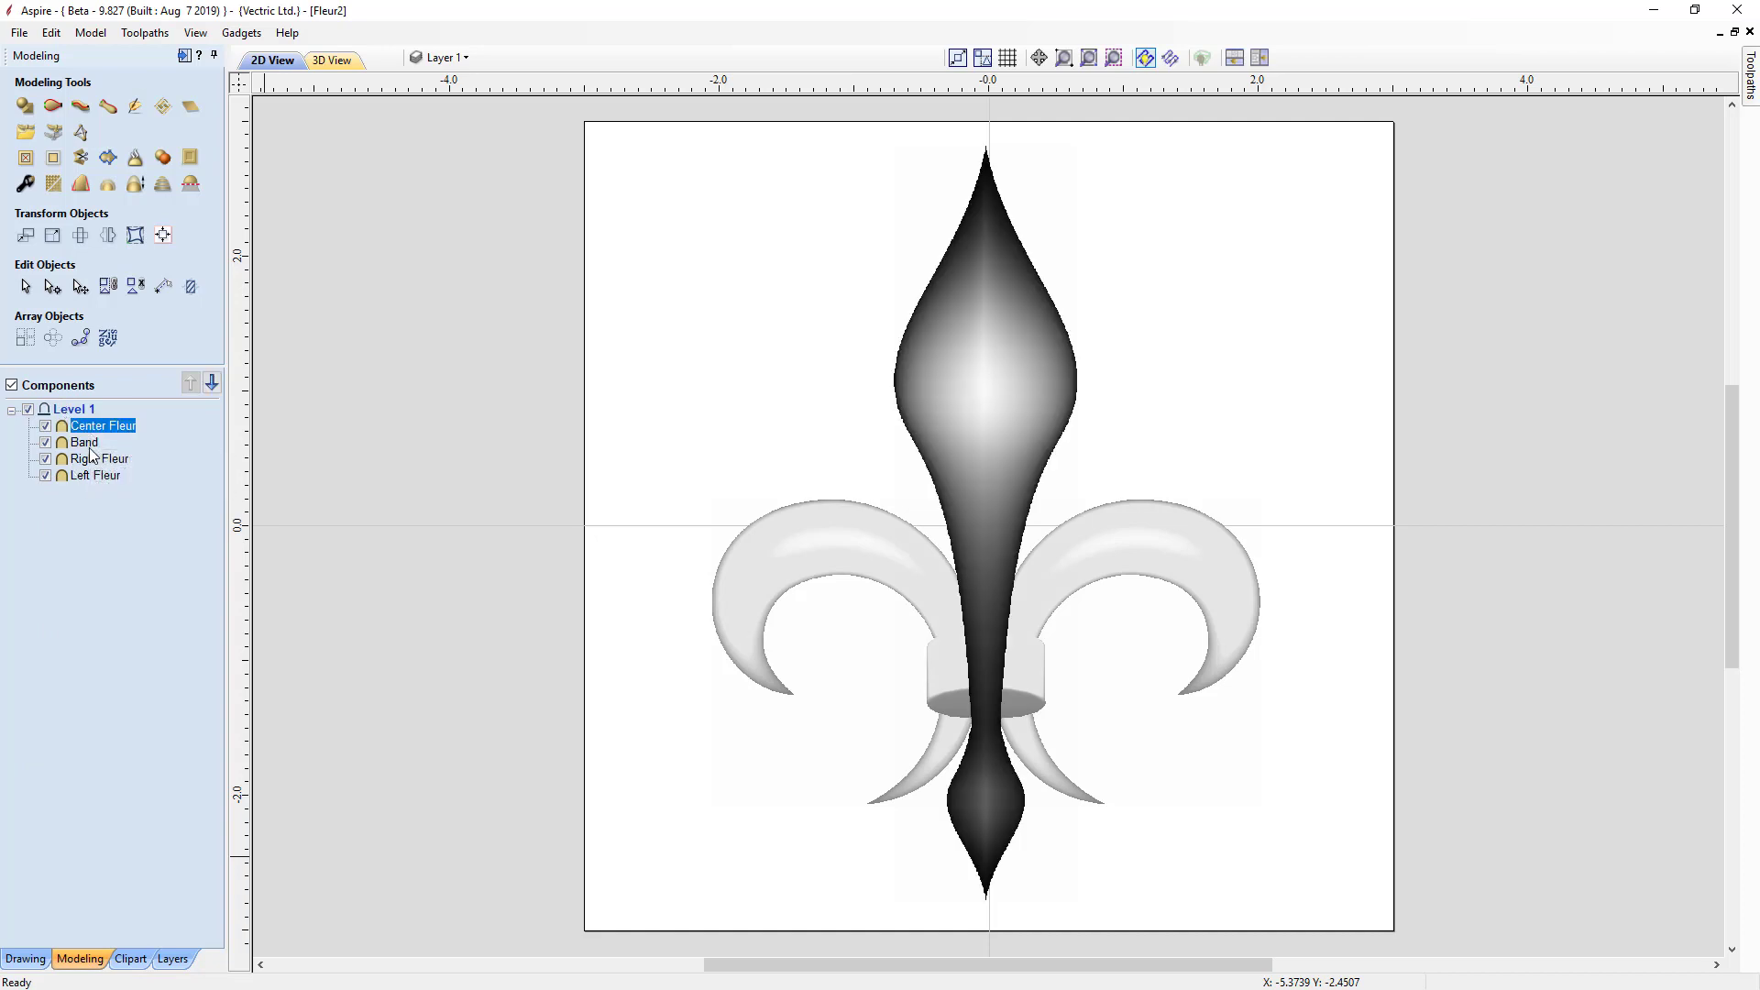
{"action": "left_click", "coordinate": [92, 446]}
{"action": "left_click", "coordinate": [95, 460]}
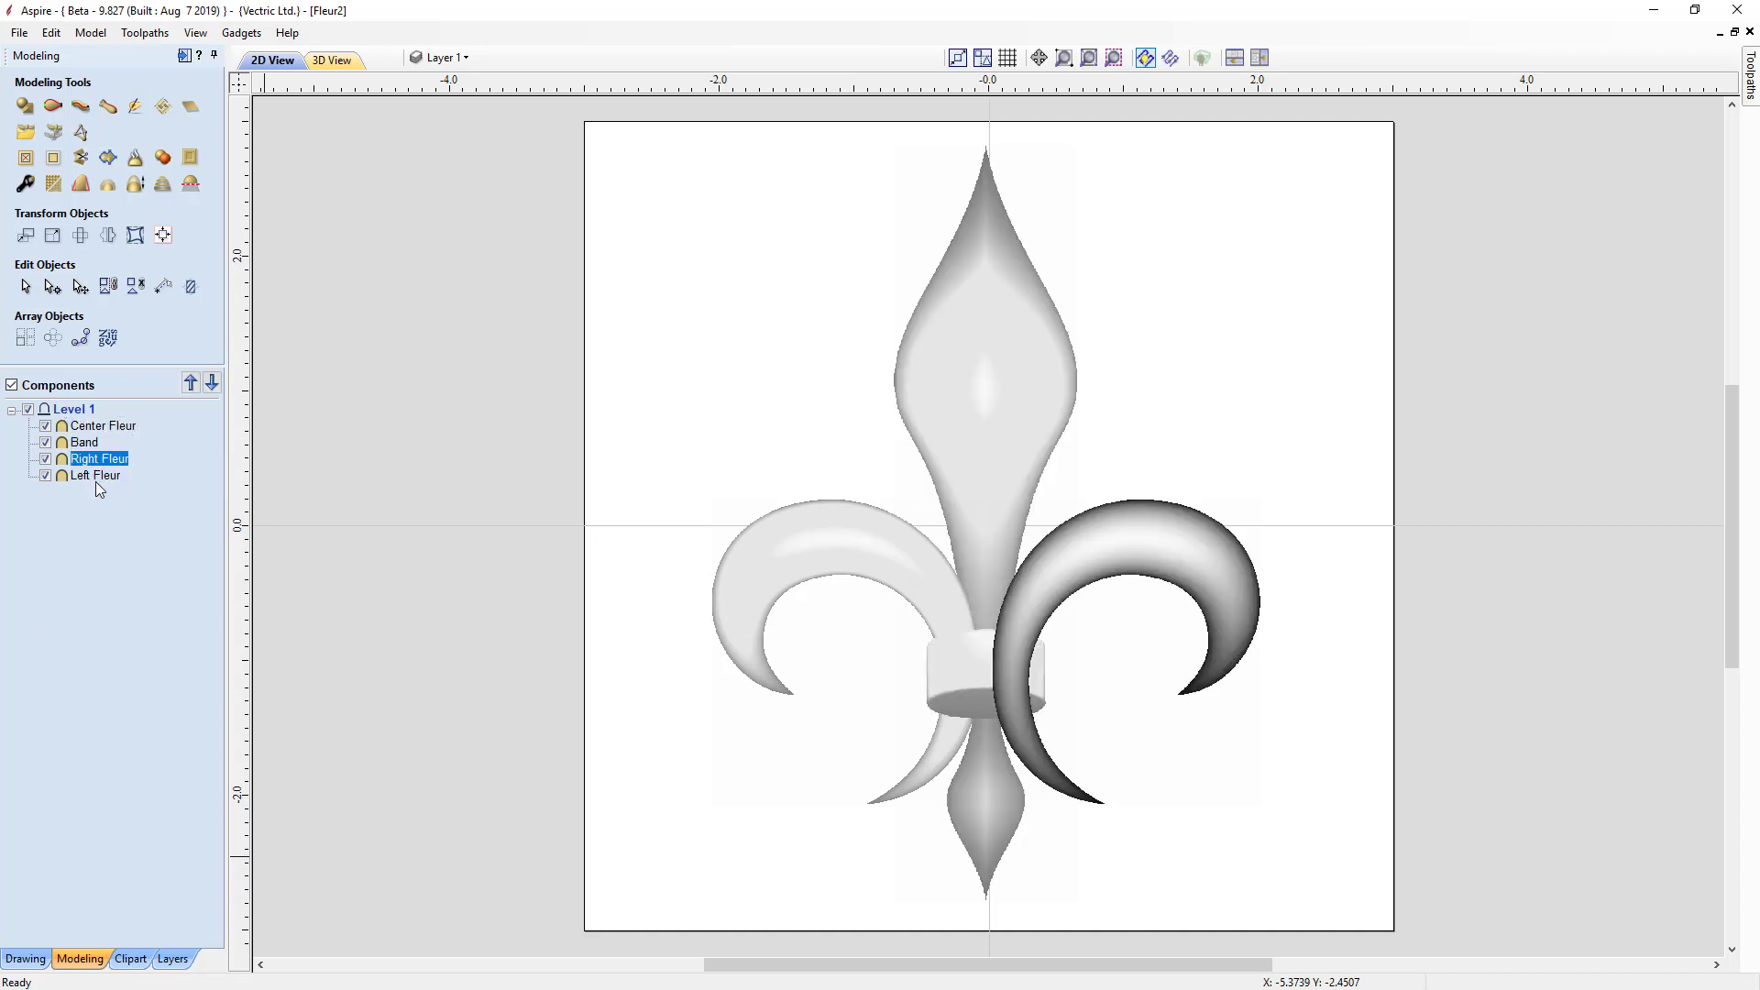
{"action": "left_click", "coordinate": [95, 479]}
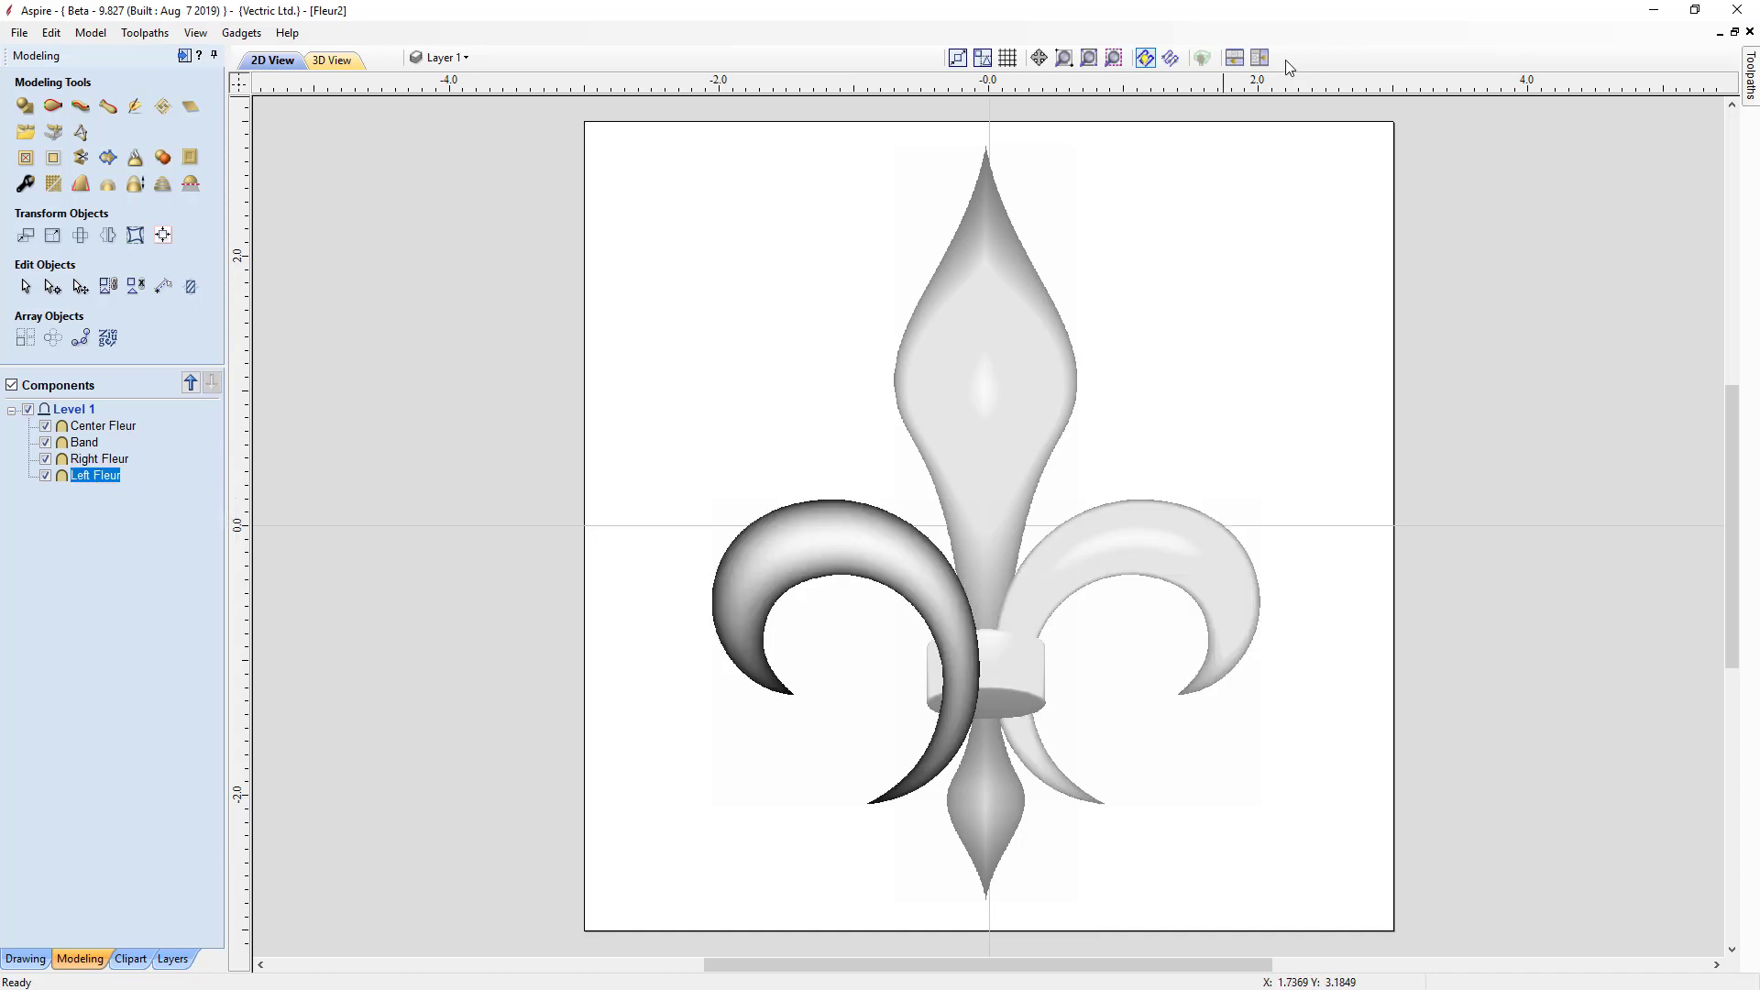
{"action": "left_click", "coordinate": [1260, 58]}
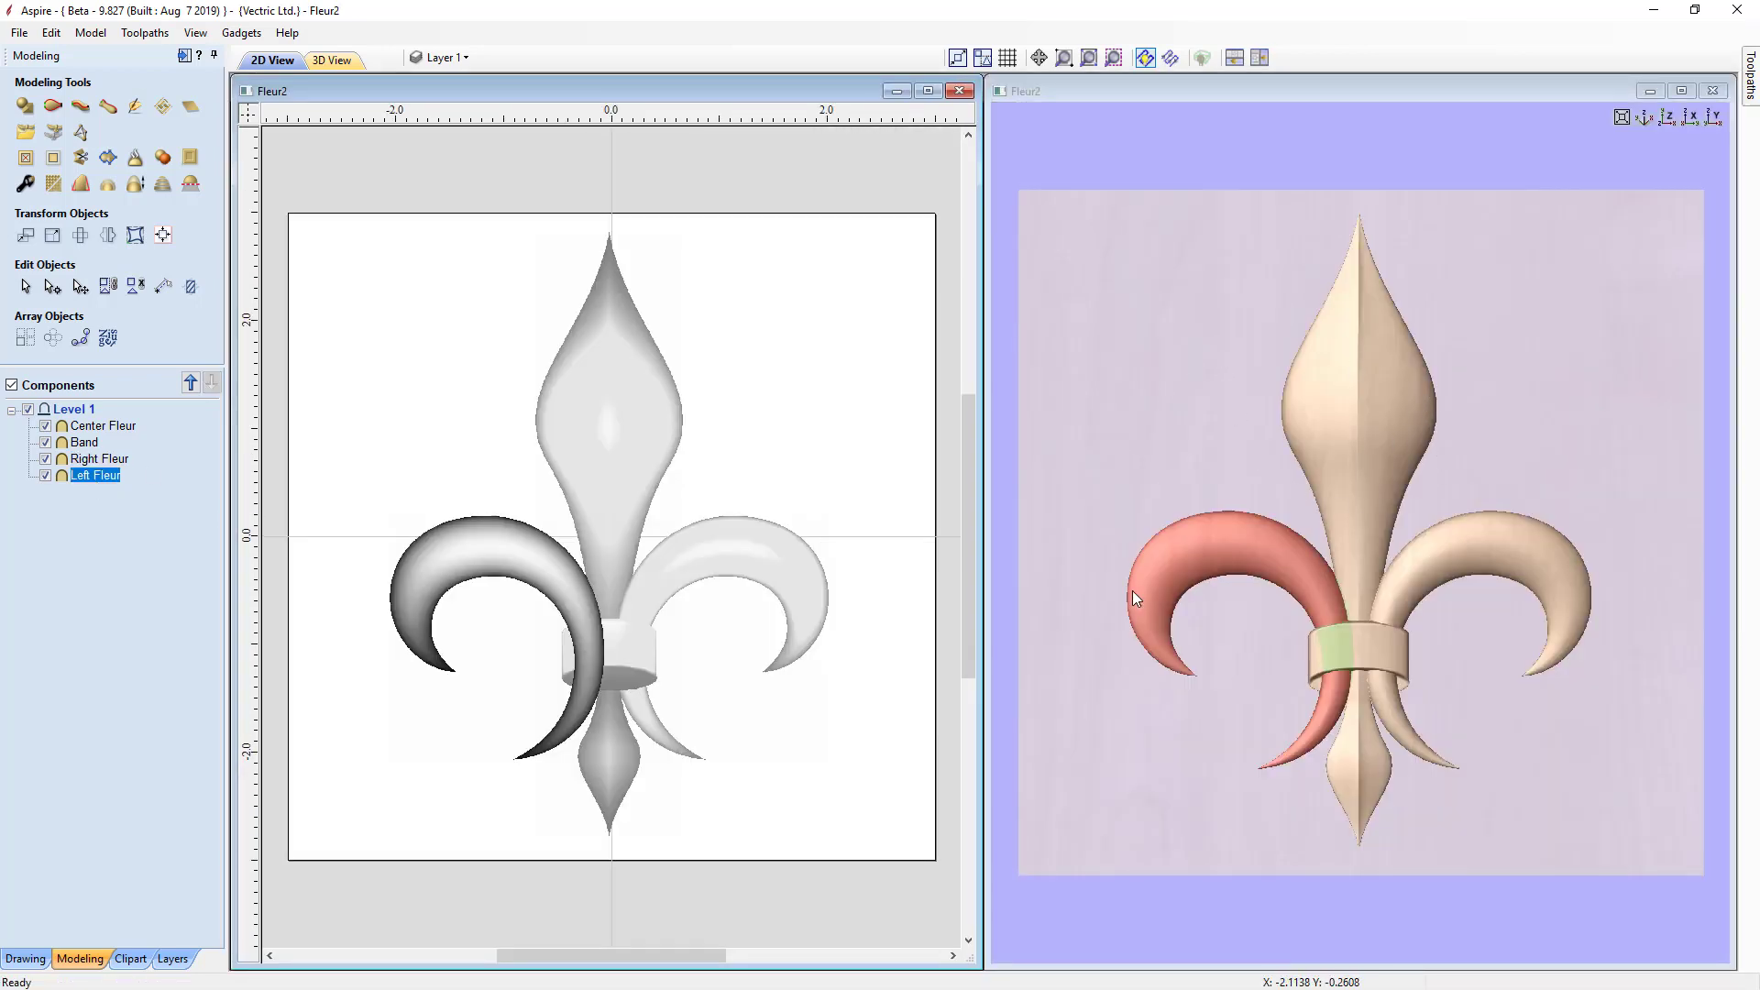
{"action": "left_click", "coordinate": [1157, 395]}
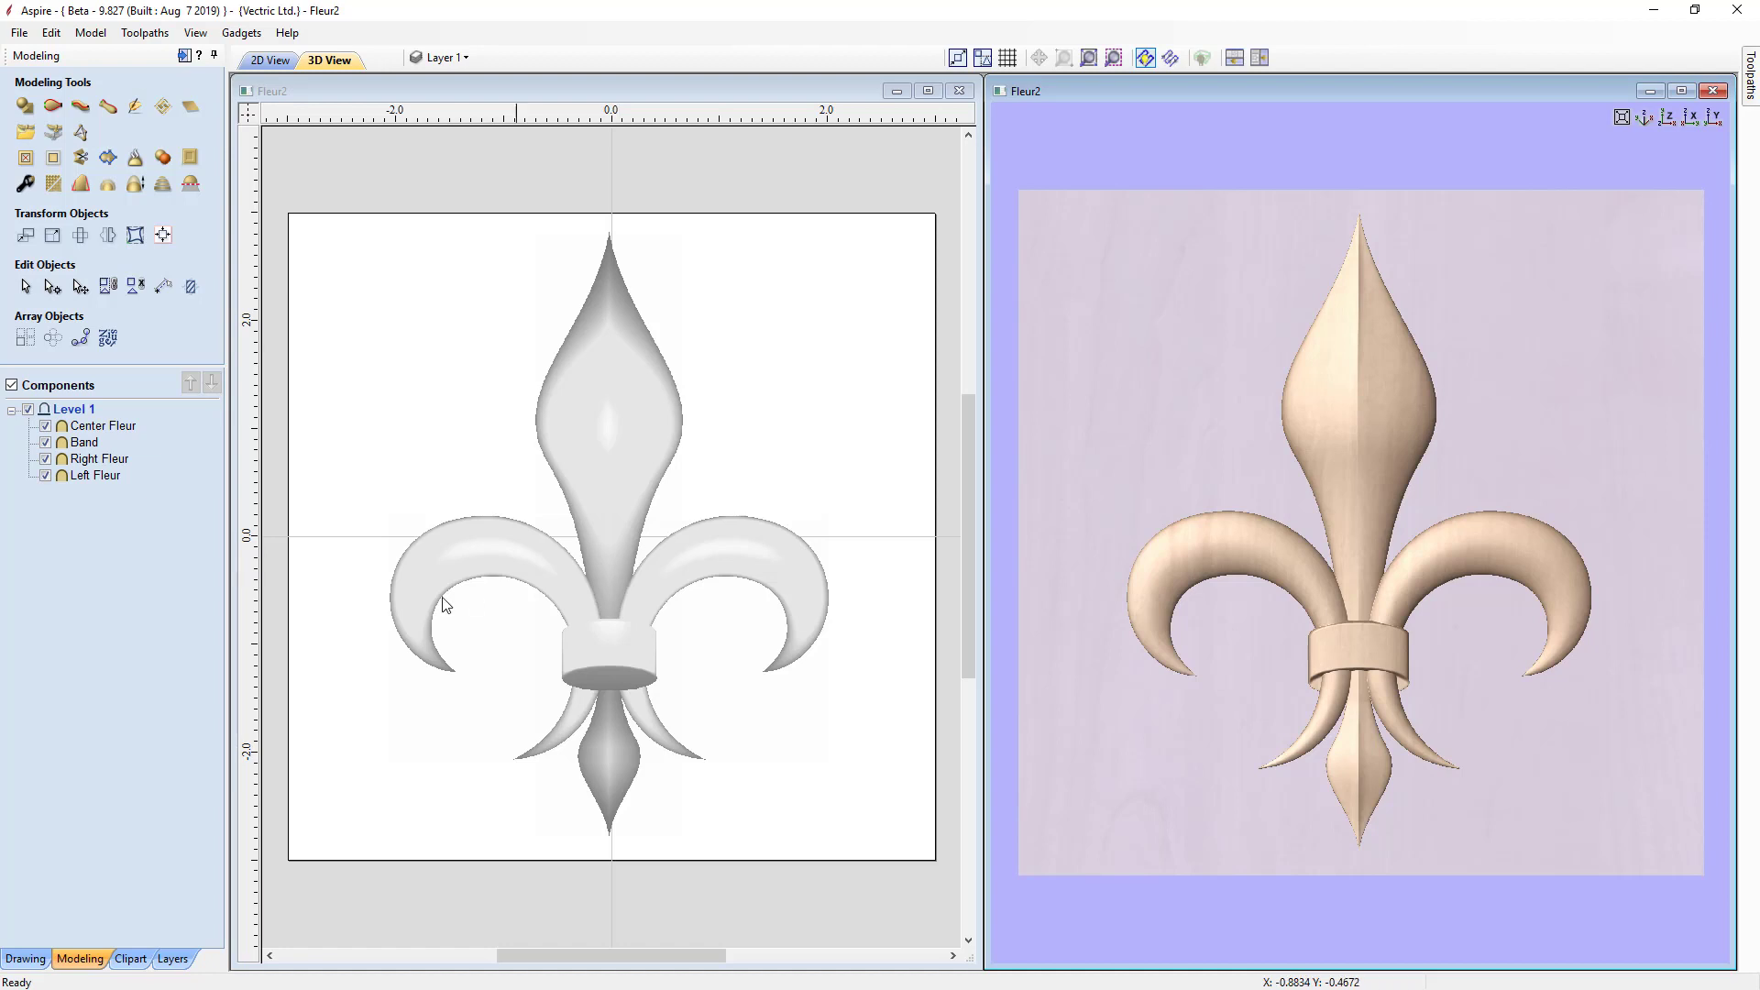
Bring up the 3D Clipart export for the whole of Level 1 and leave it without saving
{"action": "right_click", "coordinate": [80, 411]}
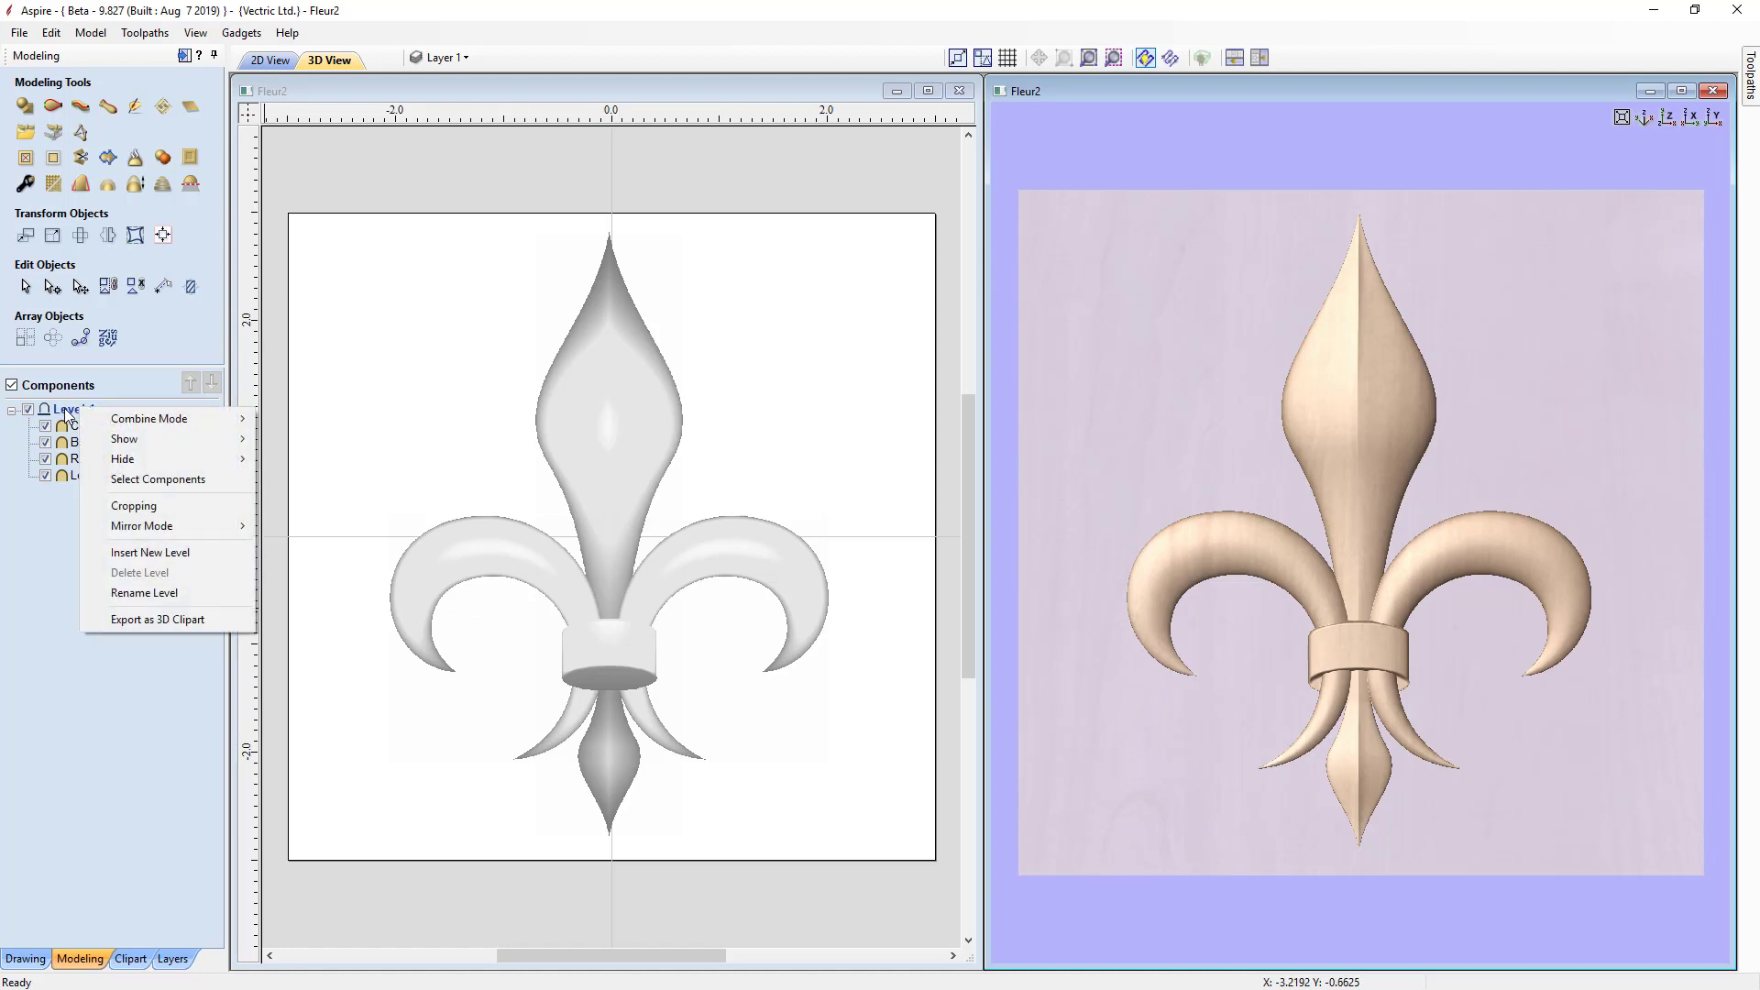
{"action": "left_click", "coordinate": [125, 622]}
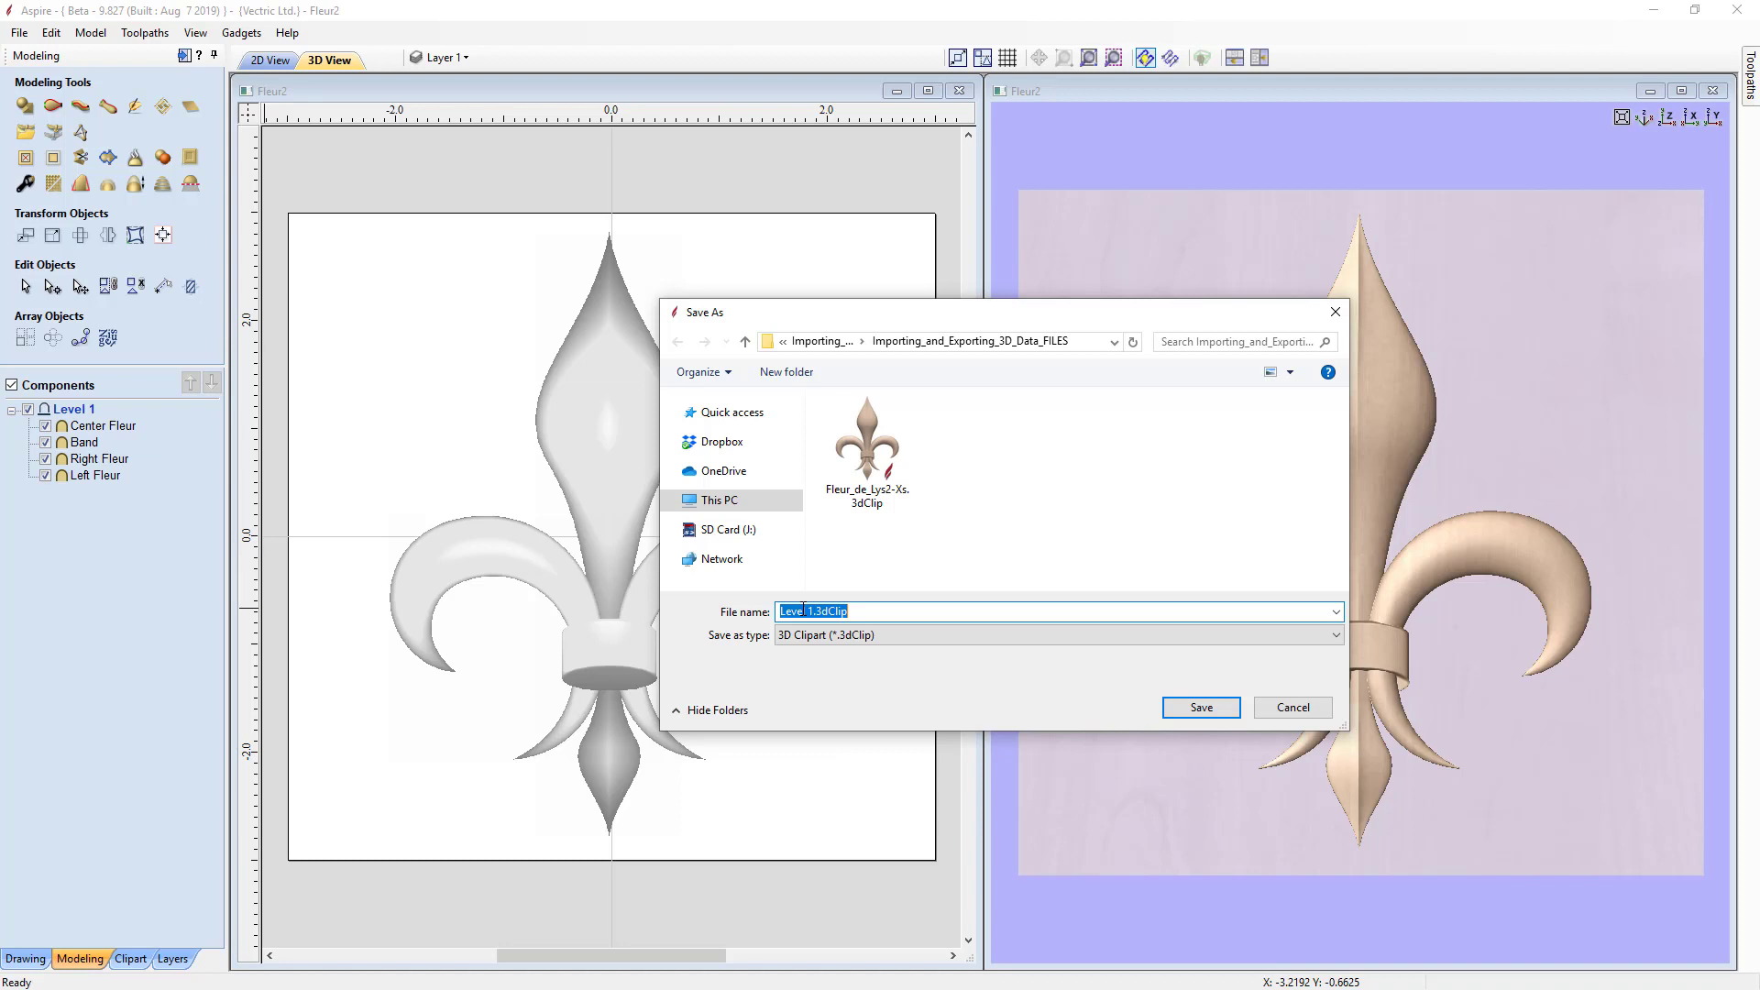
{"action": "left_click", "coordinate": [1293, 706]}
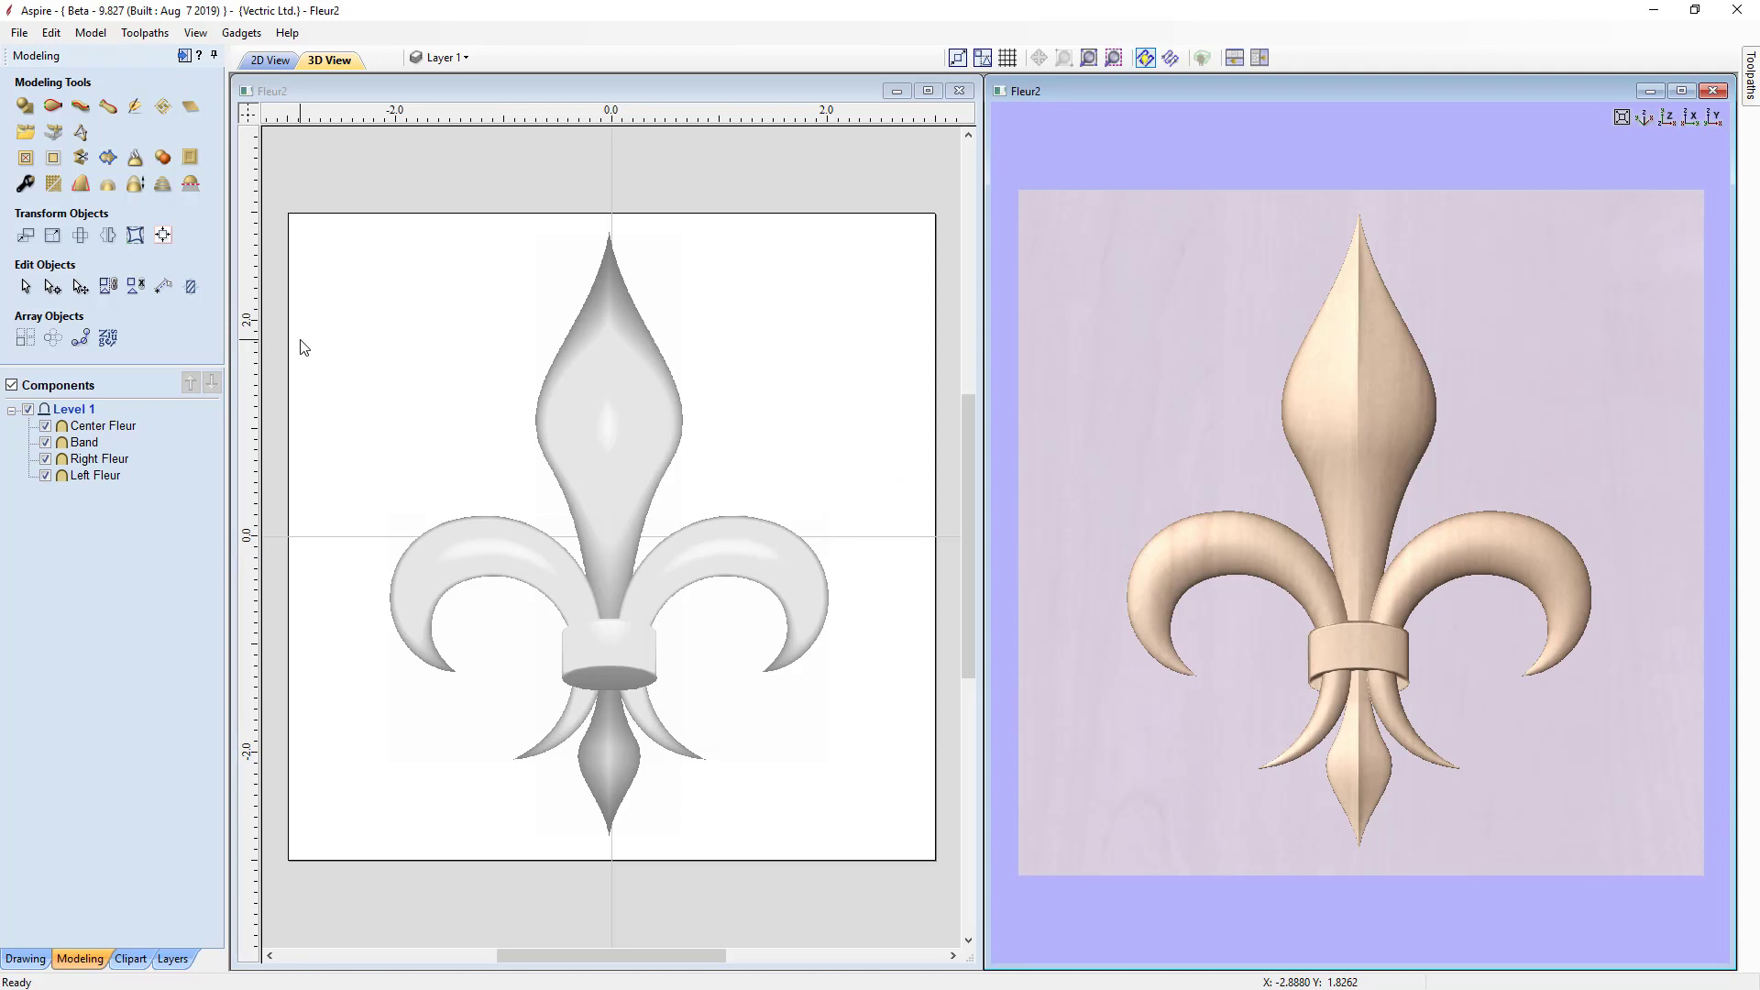
Triangulate the model for STL export using an approximation tolerance of 0.001 inches and an open back face
{"action": "left_click", "coordinate": [79, 135]}
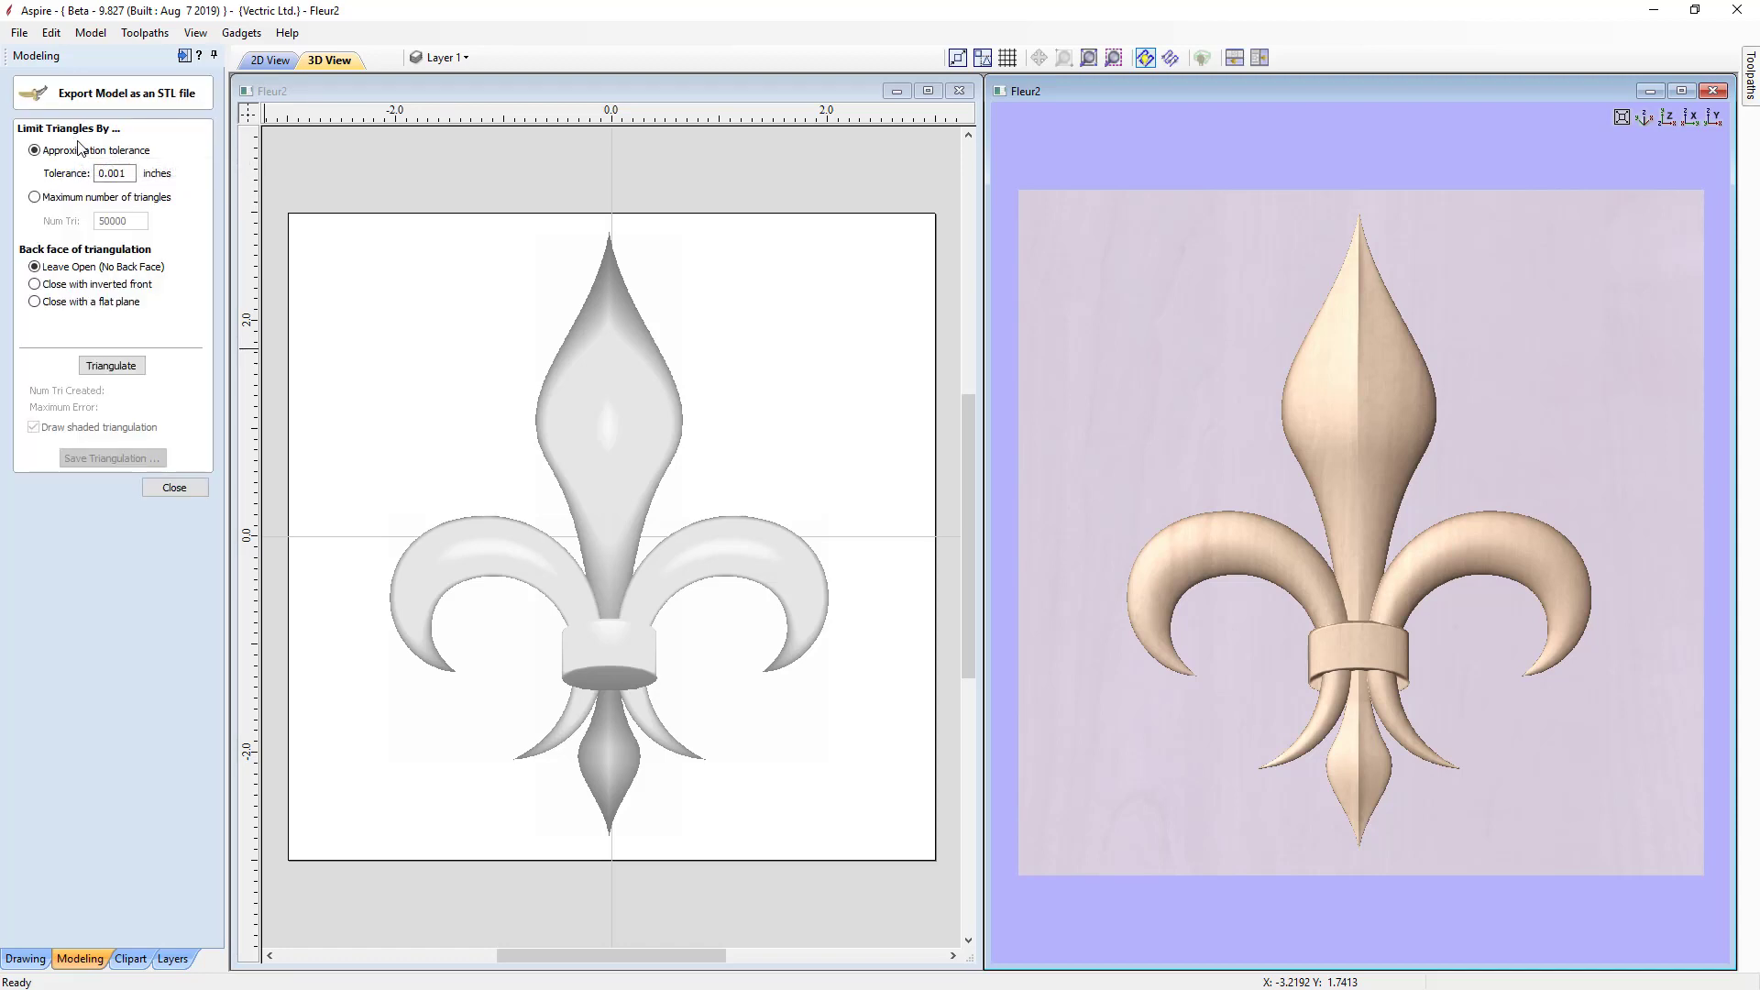
{"action": "left_click", "coordinate": [97, 173]}
{"action": "left_click", "coordinate": [123, 177]}
{"action": "left_click", "coordinate": [35, 198]}
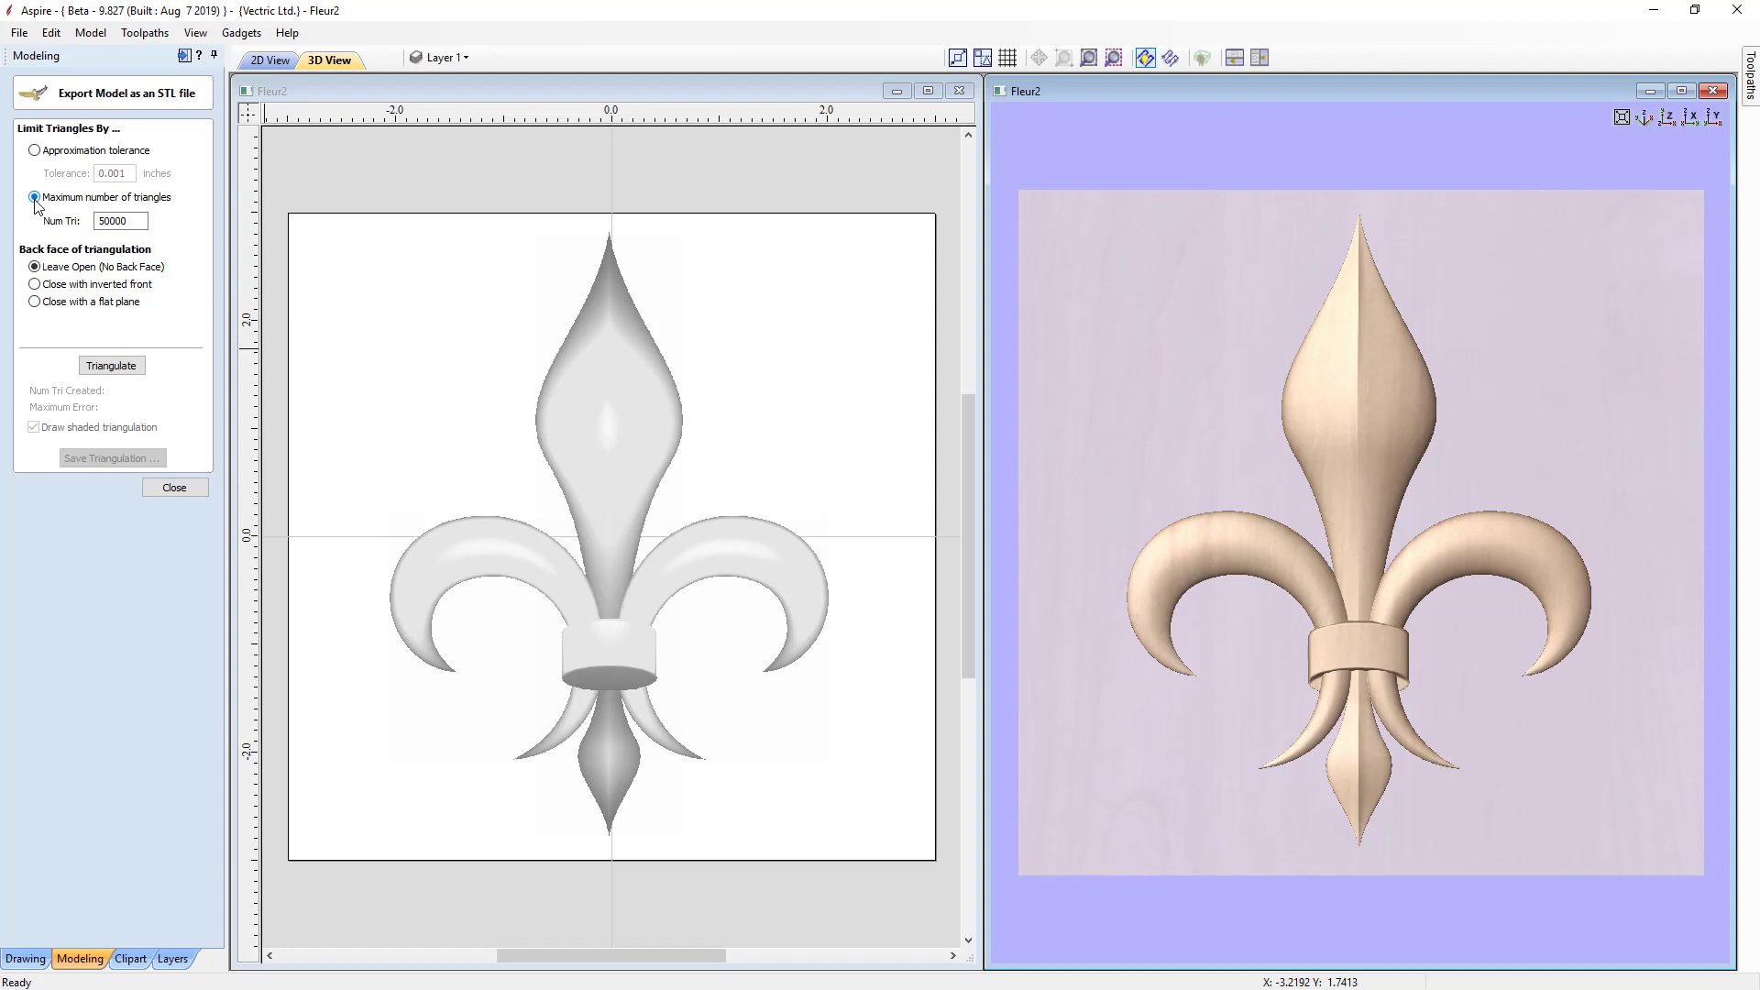
{"action": "left_click", "coordinate": [35, 151]}
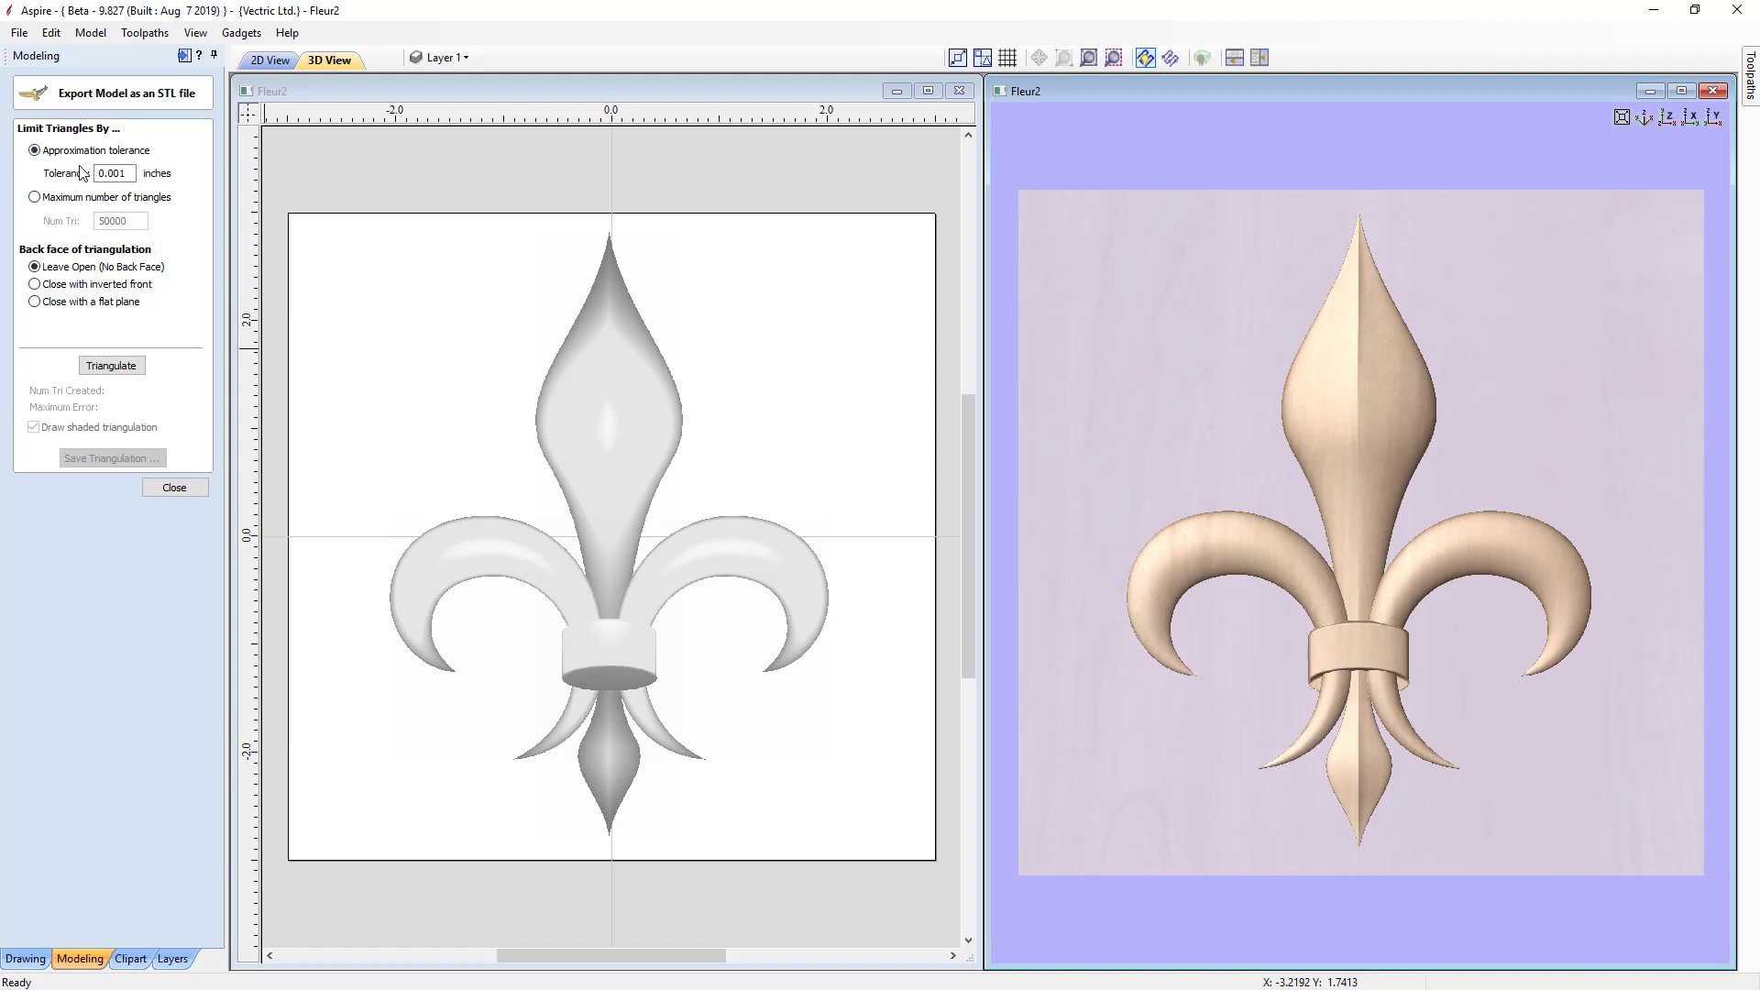
{"action": "left_click", "coordinate": [127, 173]}
{"action": "left_click", "coordinate": [118, 367]}
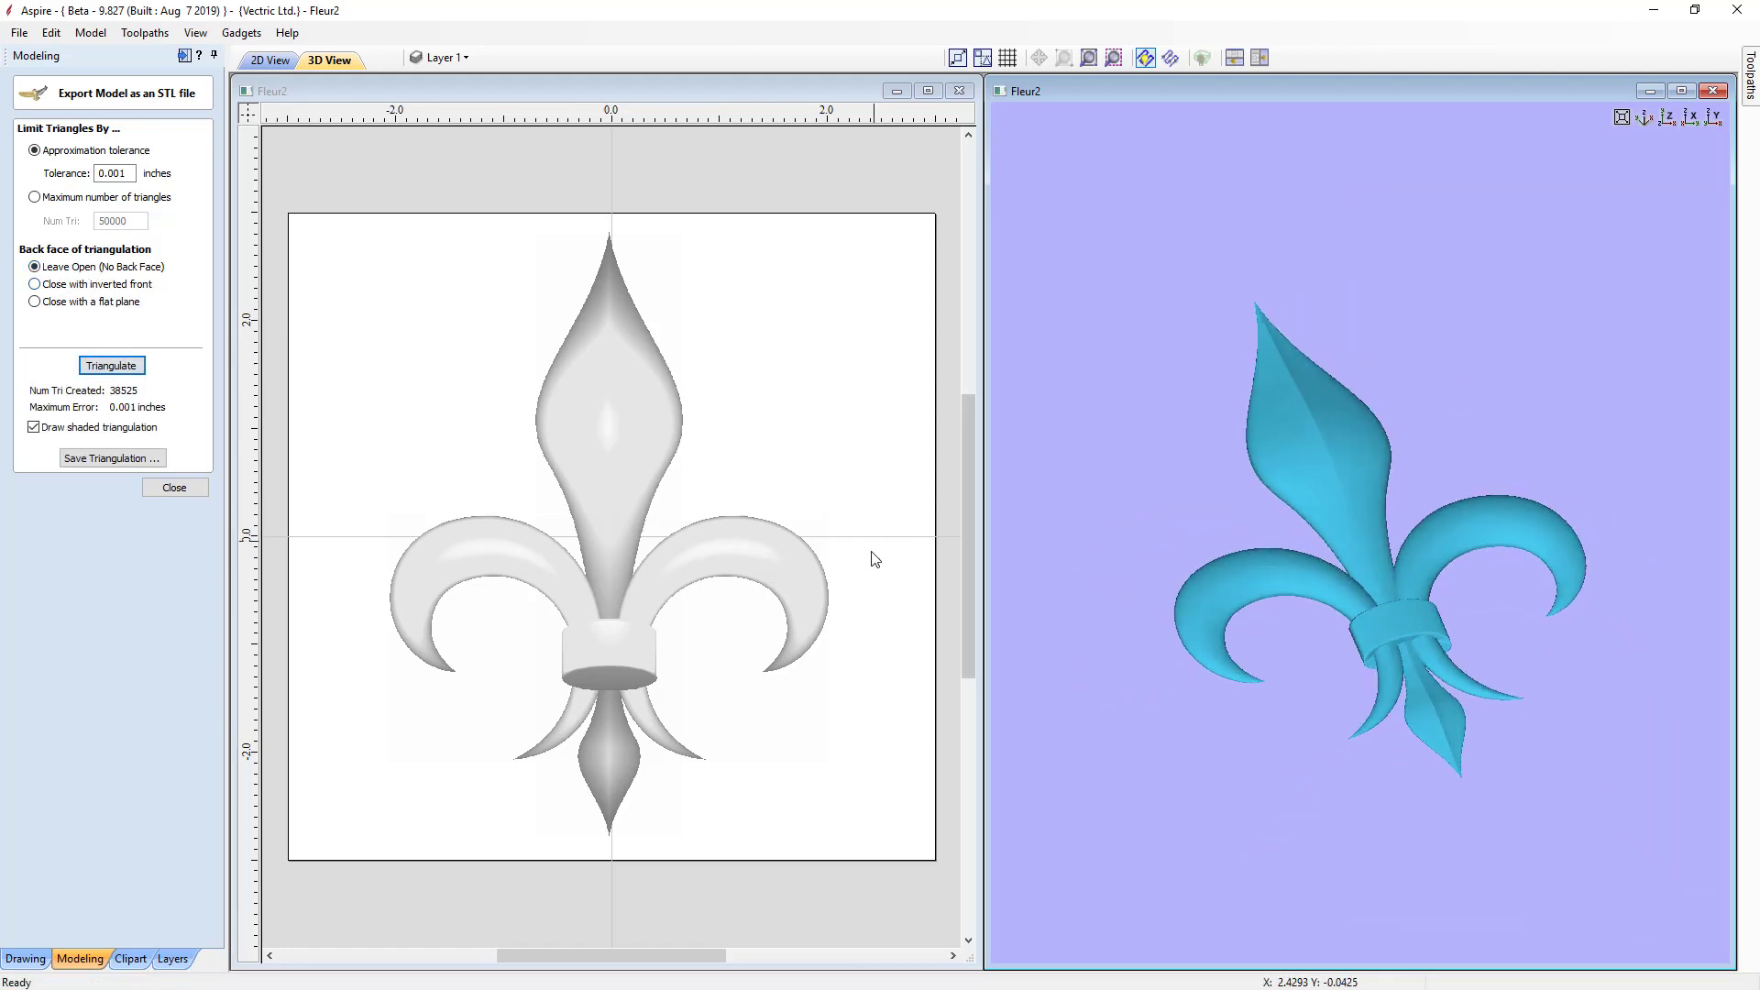
Inspect the open back of the triangulated fleur and close it with an inverted front
{"action": "left_click_drag", "start_coordinate": [1120, 662], "coordinate": [1458, 332]}
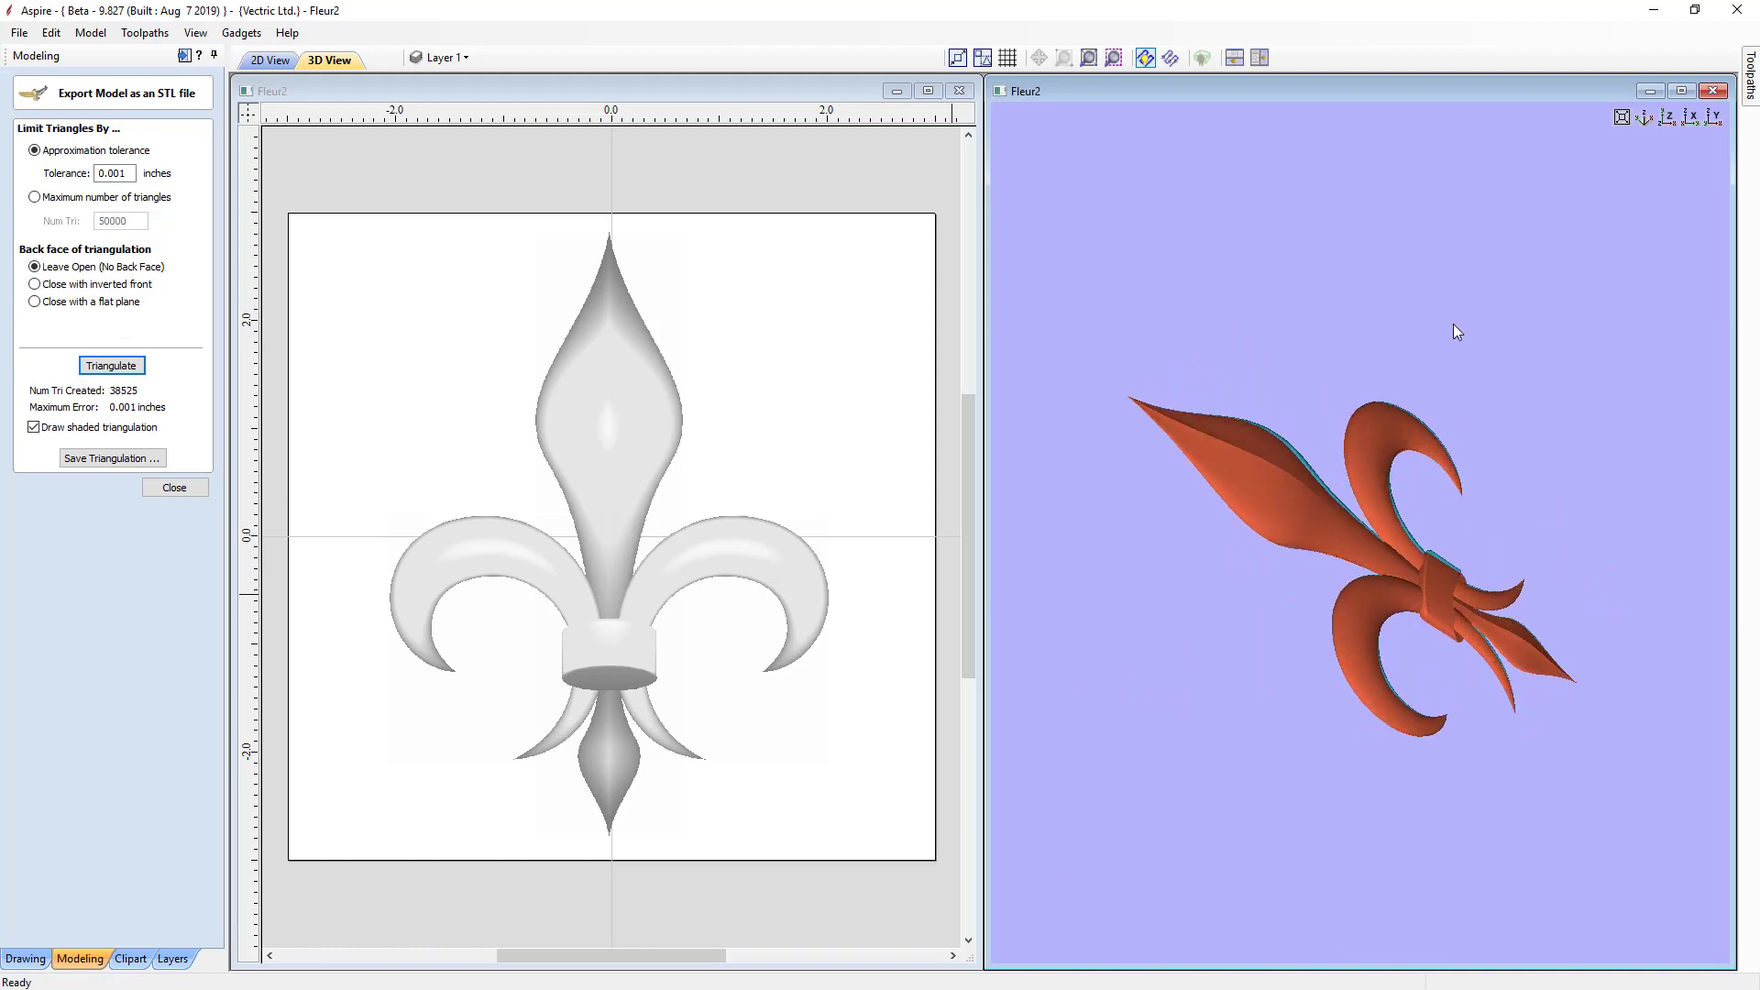
{"action": "left_click_drag", "start_coordinate": [1257, 497], "coordinate": [1008, 458]}
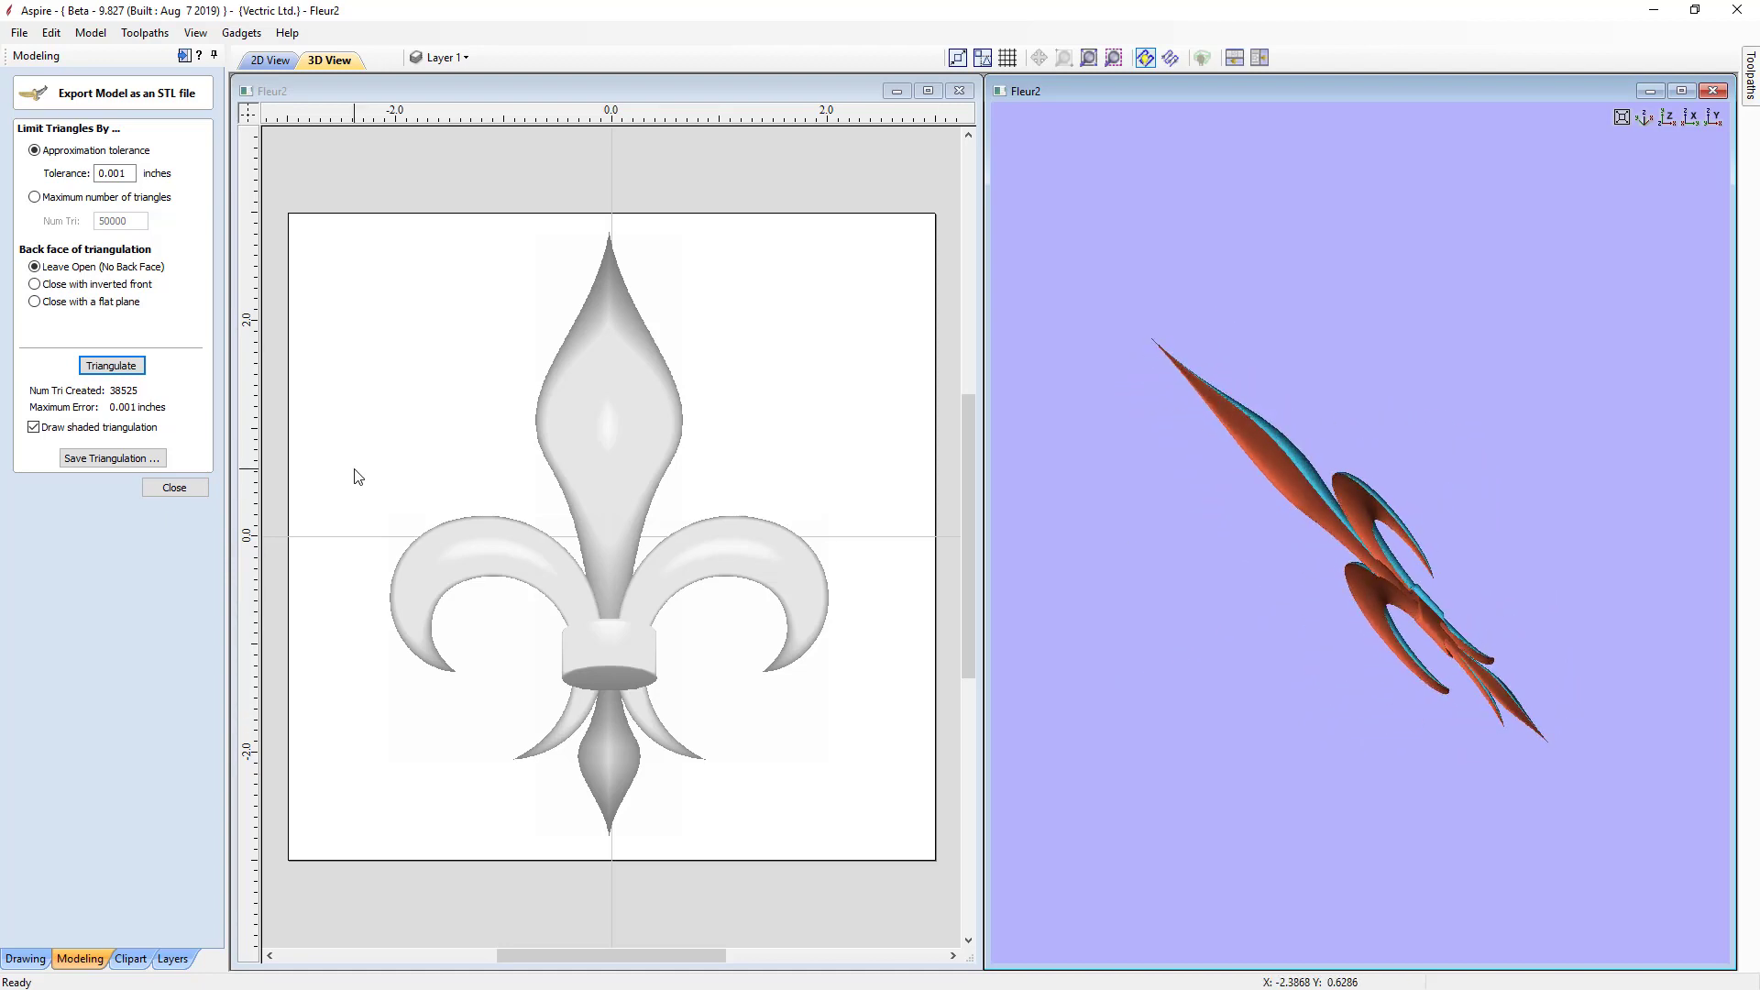
{"action": "left_click", "coordinate": [35, 284]}
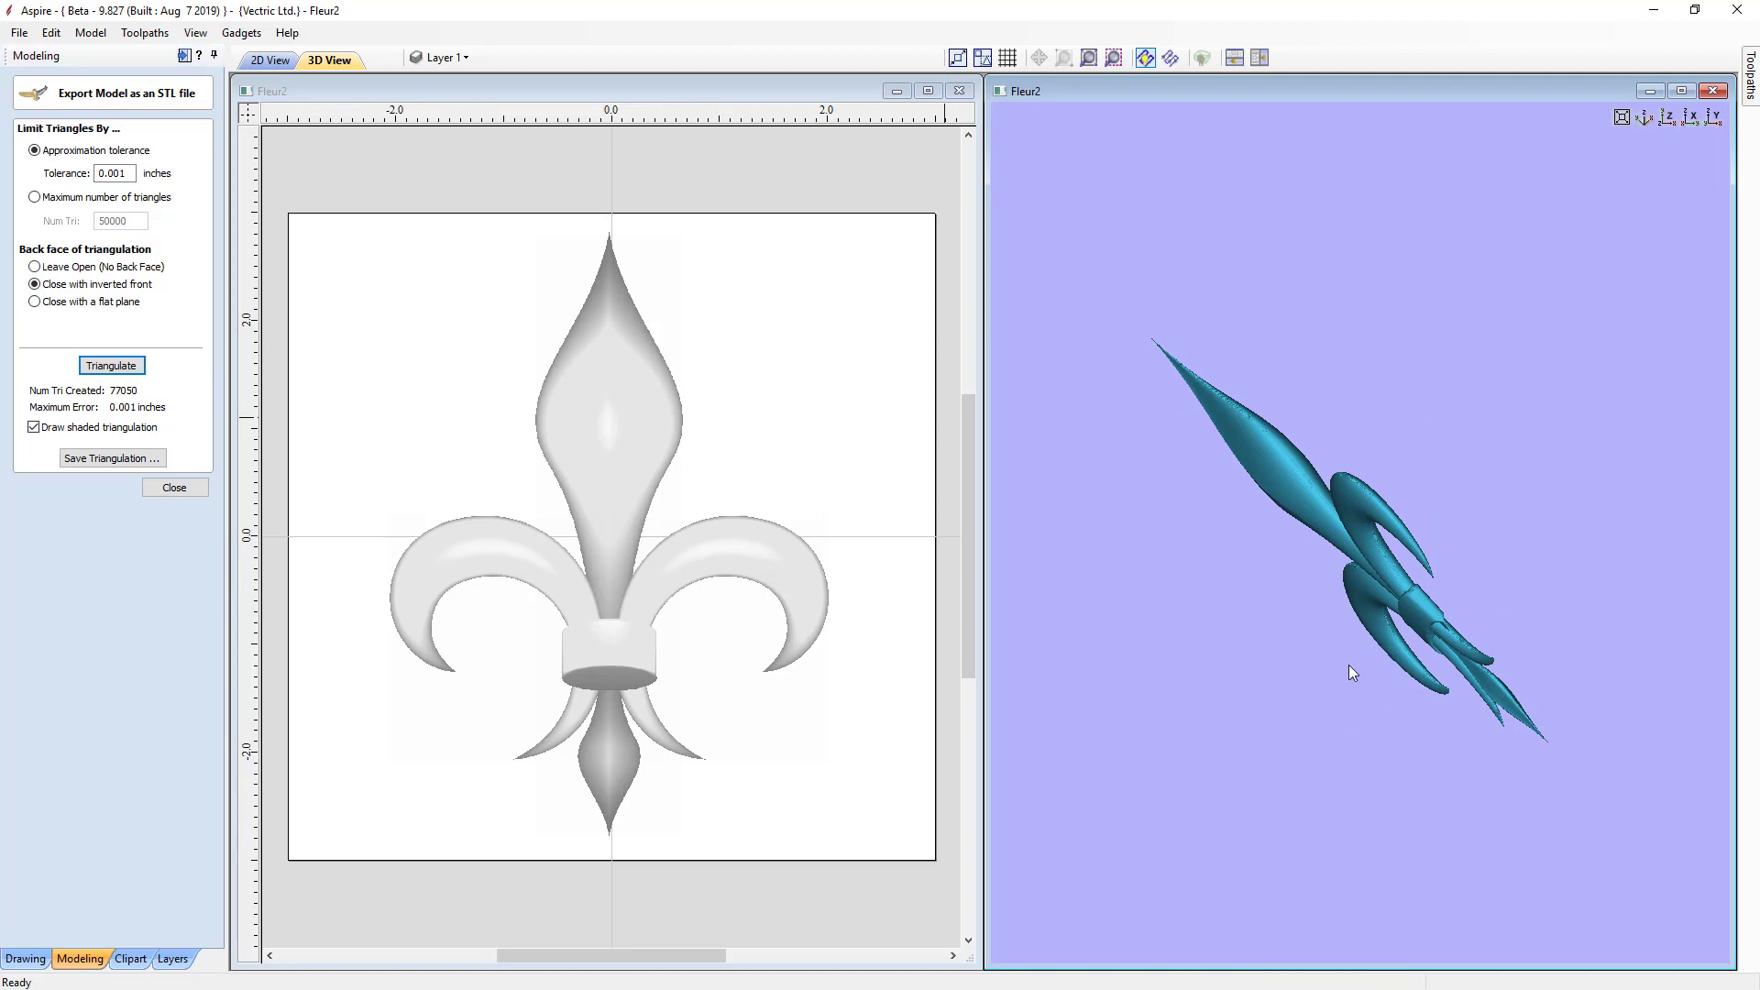
{"action": "left_click_drag", "start_coordinate": [1350, 663], "coordinate": [1177, 618]}
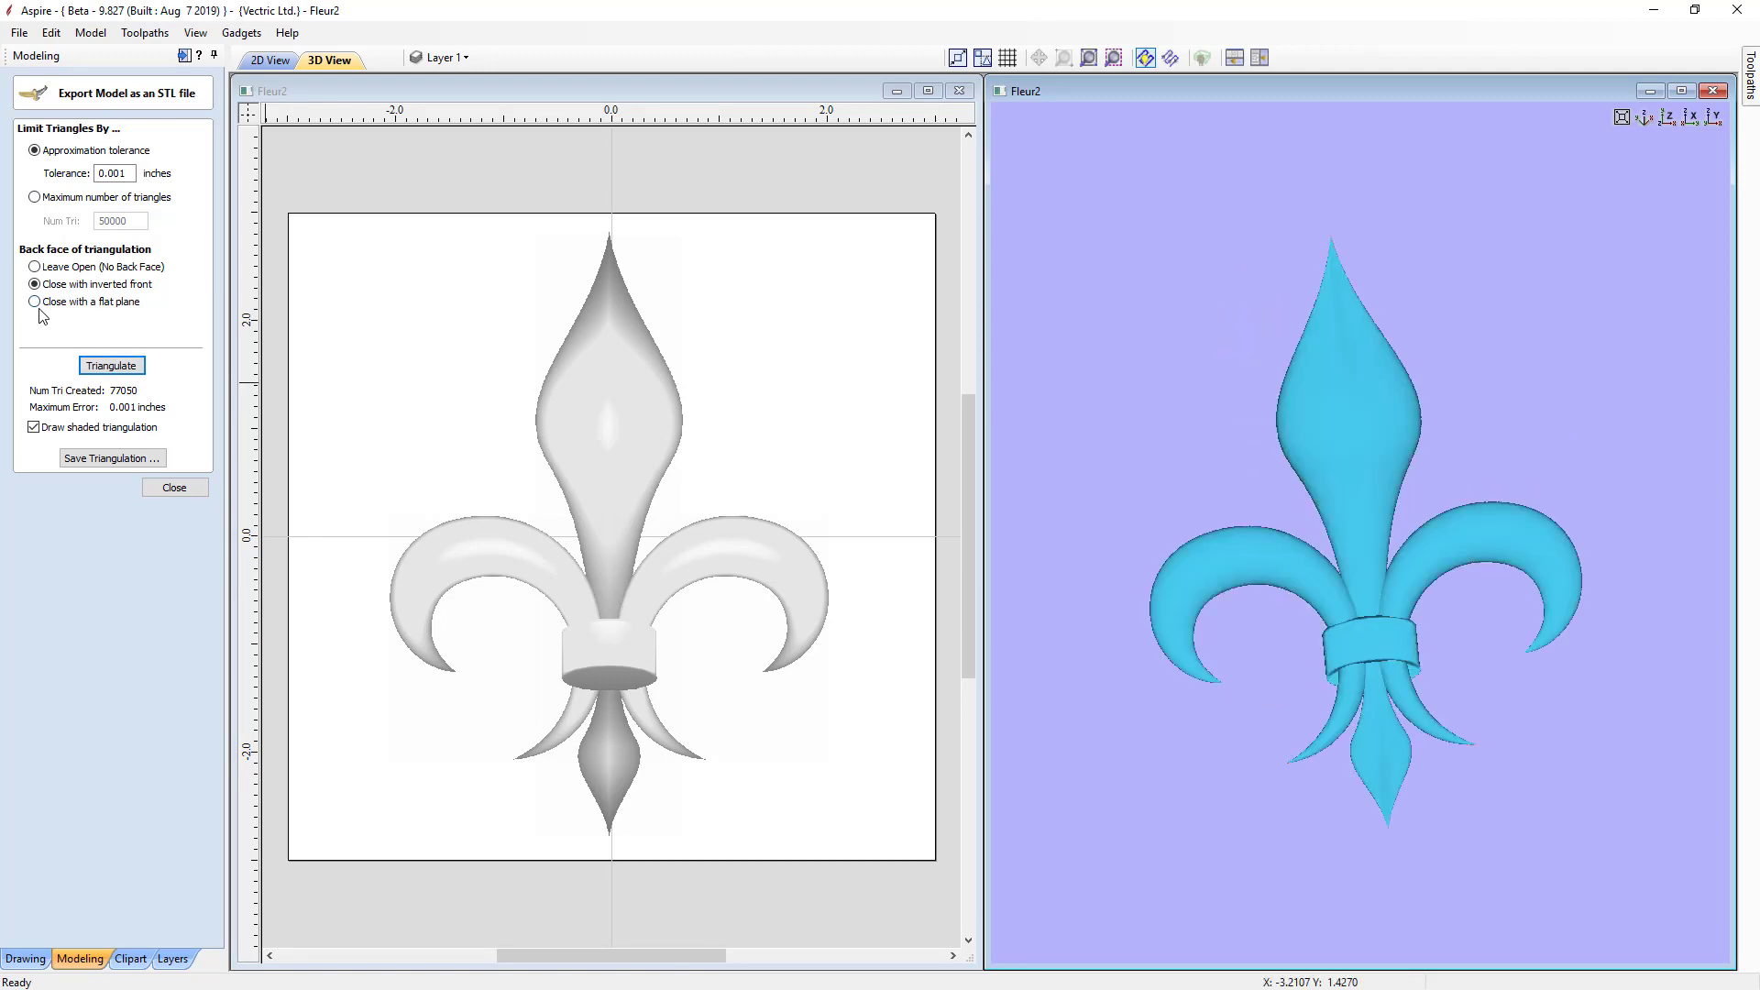
Close the back of the triangulation with a flat plane and preview the mesh as wireframe and shaded
{"action": "left_click", "coordinate": [36, 302]}
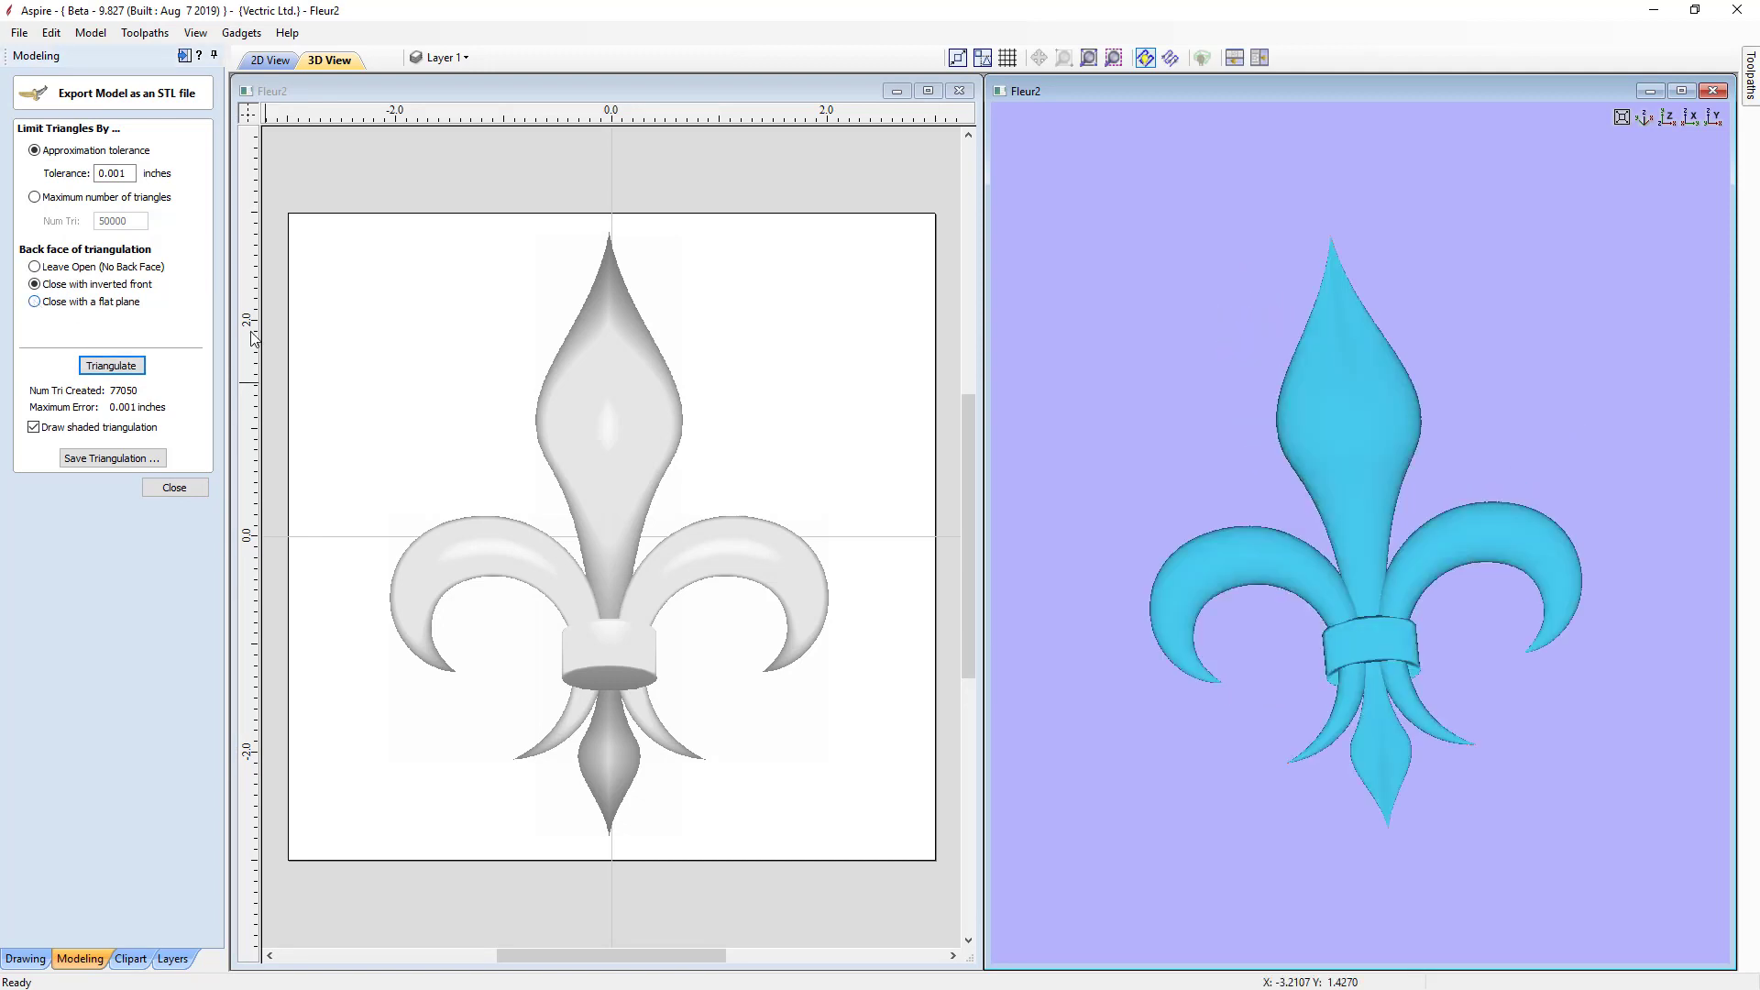
{"action": "left_click_drag", "start_coordinate": [1153, 498], "coordinate": [1470, 442]}
{"action": "mouse_move", "coordinate": [1642, 419]}
{"action": "left_mouse_down"}
{"action": "mouse_move", "coordinate": [1460, 495]}
{"action": "mouse_move", "coordinate": [1186, 562]}
{"action": "mouse_move", "coordinate": [1331, 509]}
{"action": "mouse_move", "coordinate": [1202, 554]}
{"action": "left_mouse_up"}
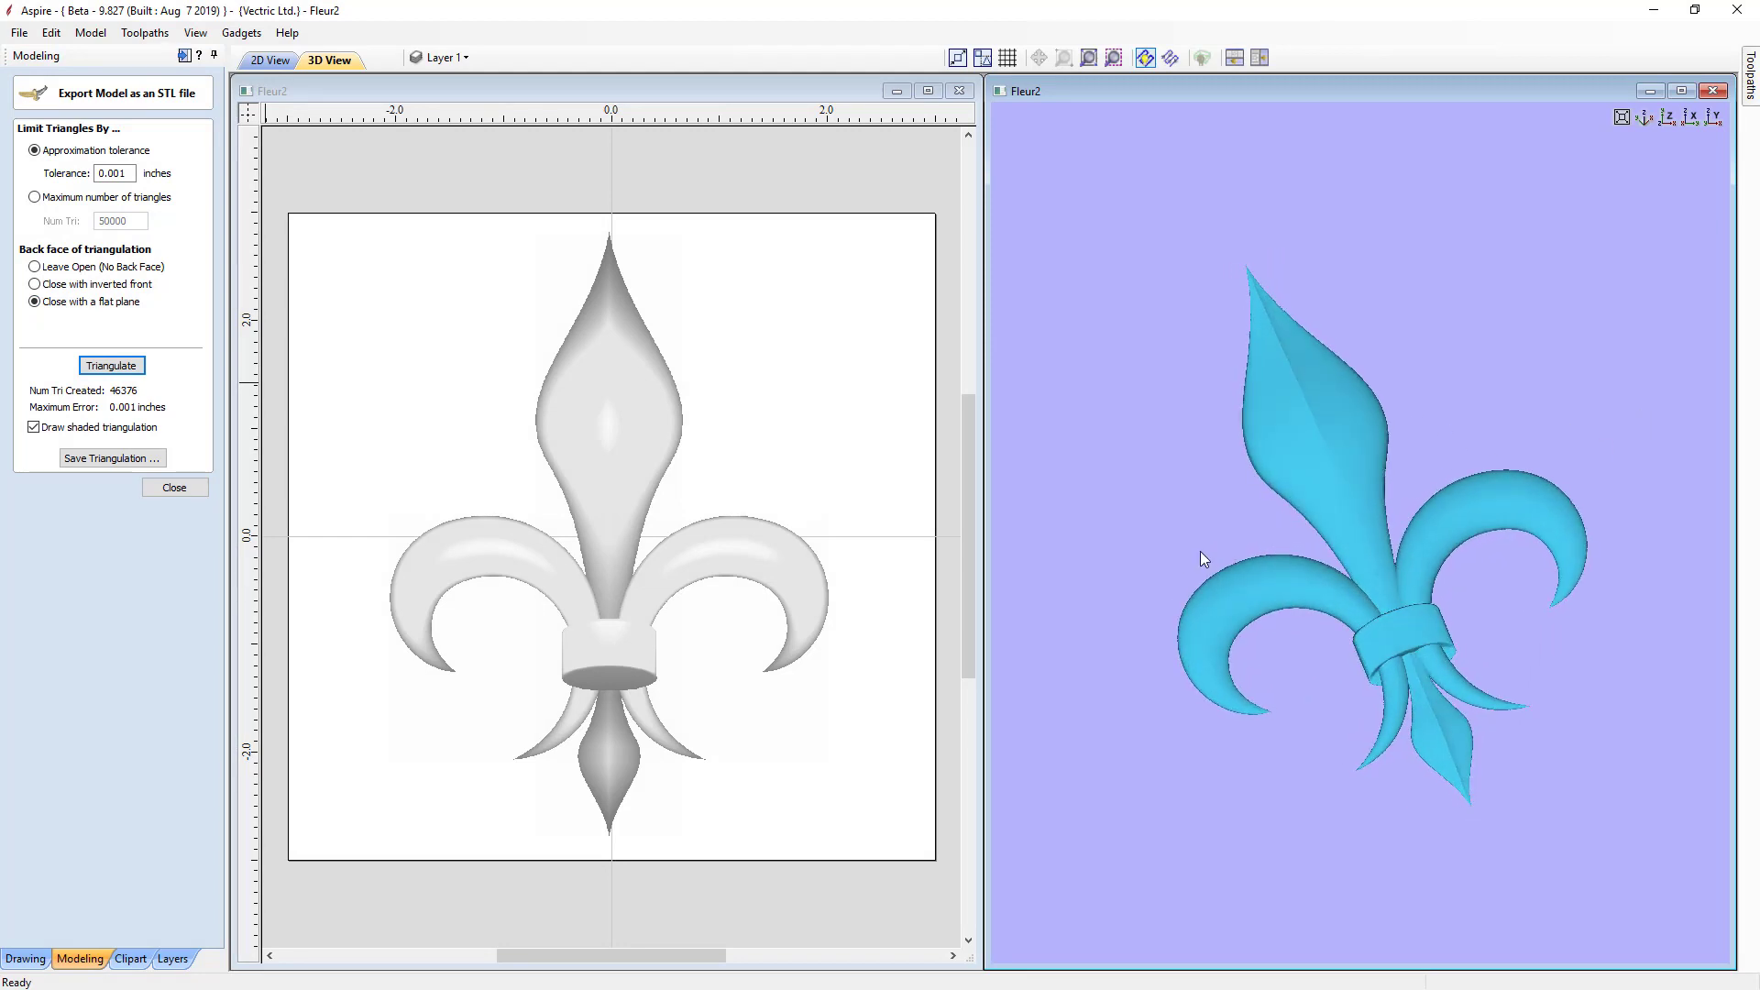
{"action": "left_click", "coordinate": [34, 427]}
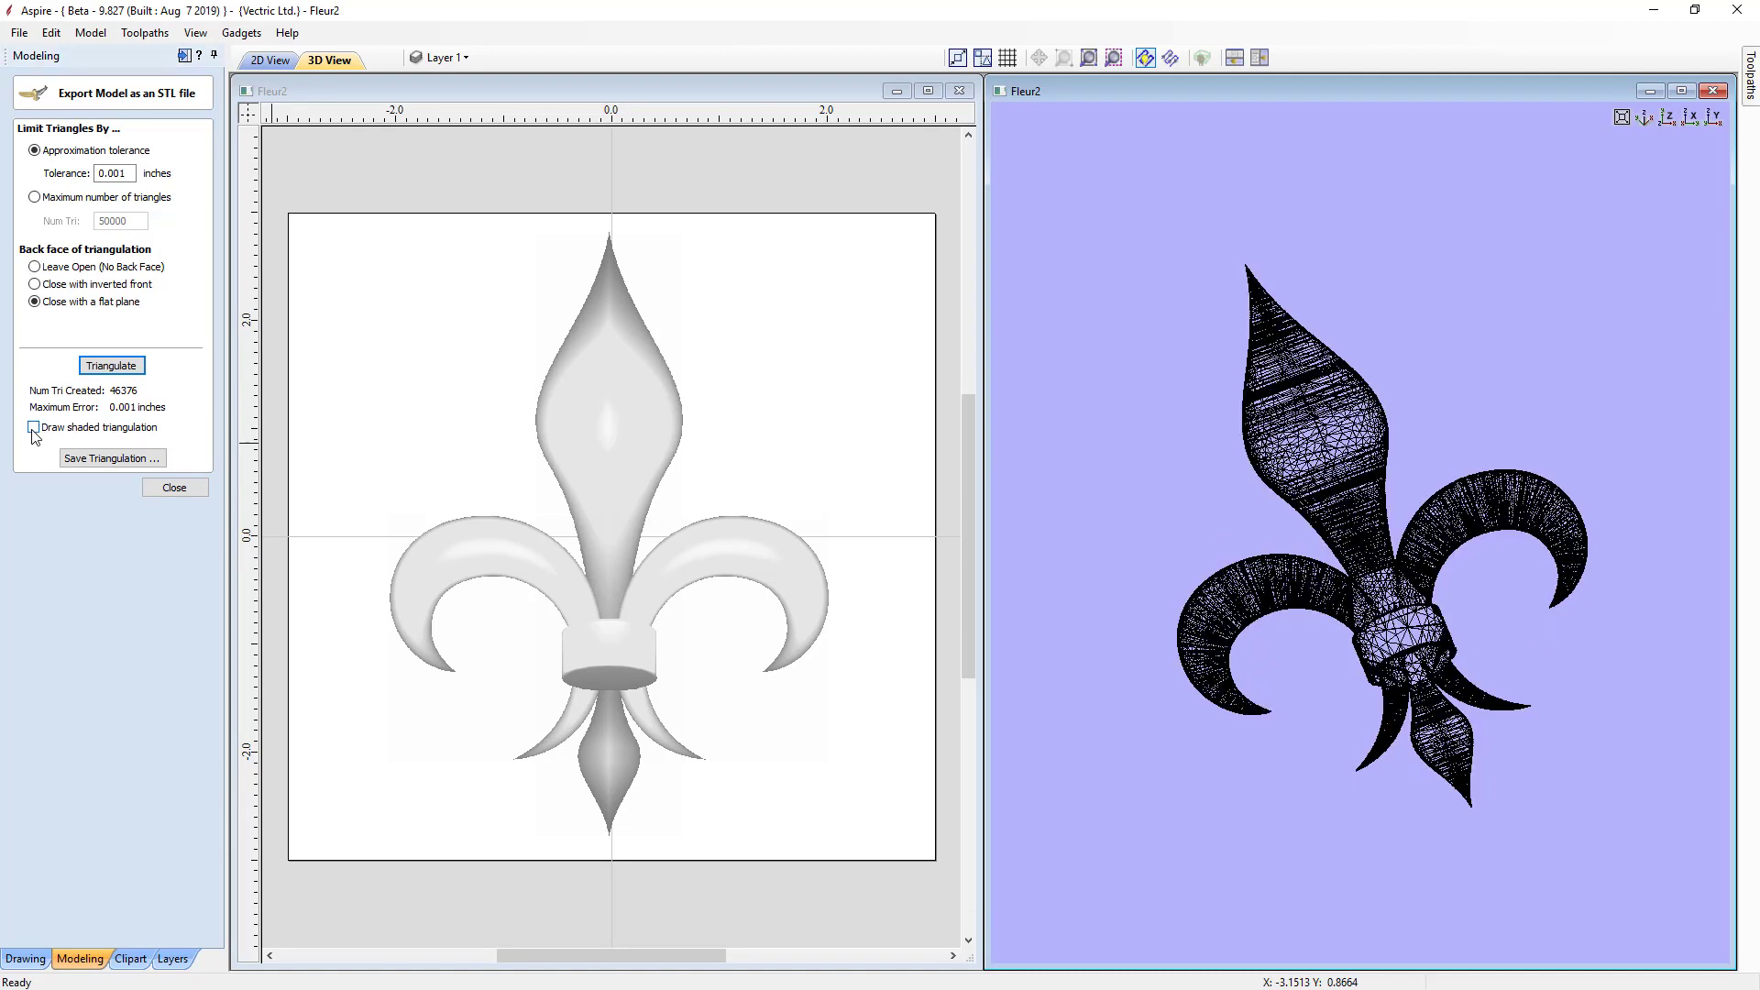
{"action": "left_click", "coordinate": [34, 427]}
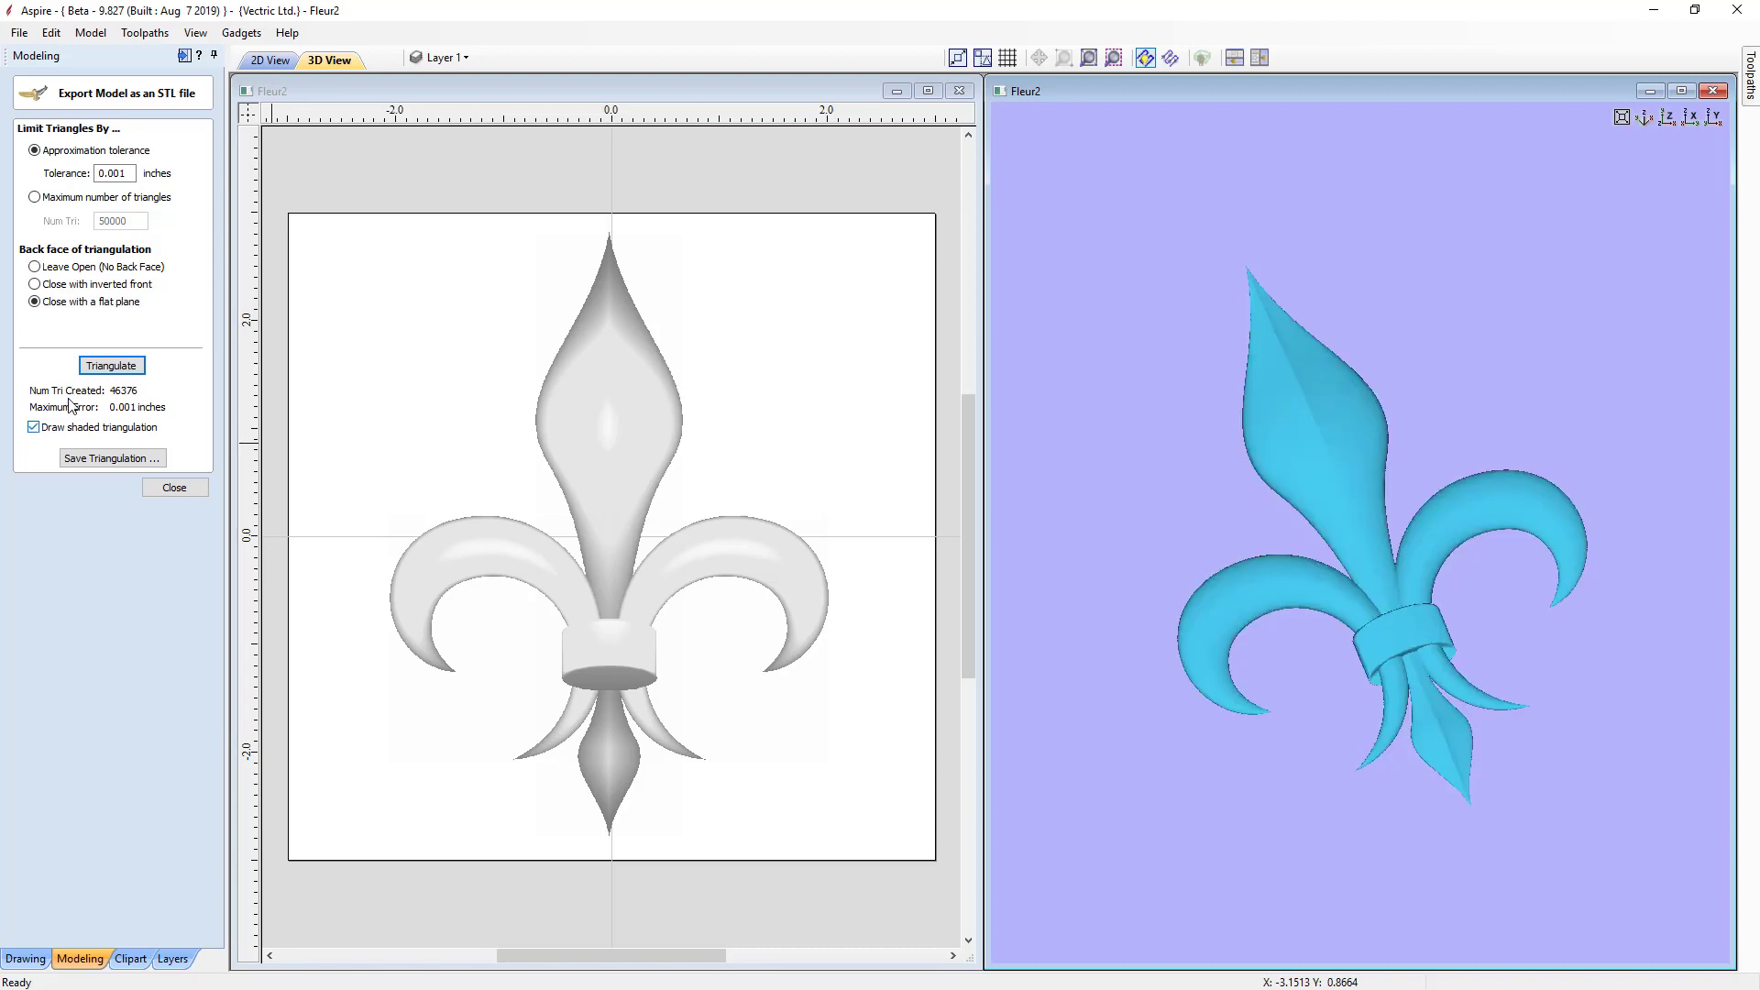
Examine the file types offered for saving the triangulation and close the STL export without saving
{"action": "left_click", "coordinate": [92, 455]}
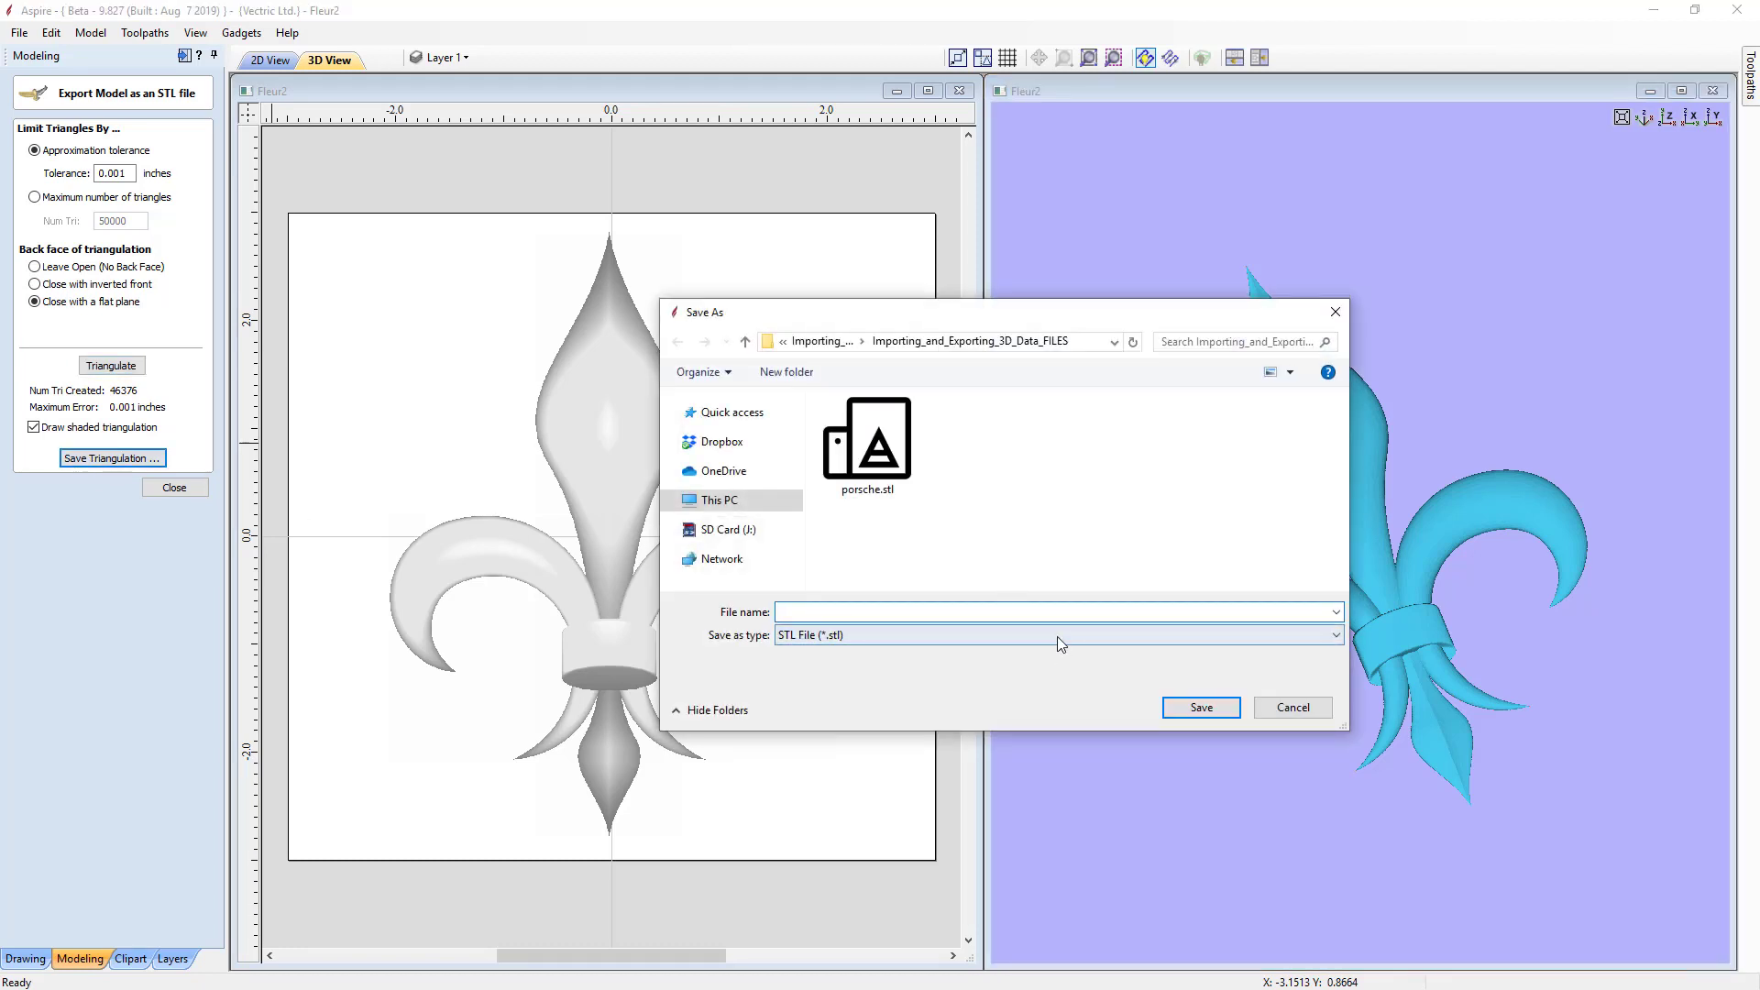
{"action": "left_click", "coordinate": [1059, 639]}
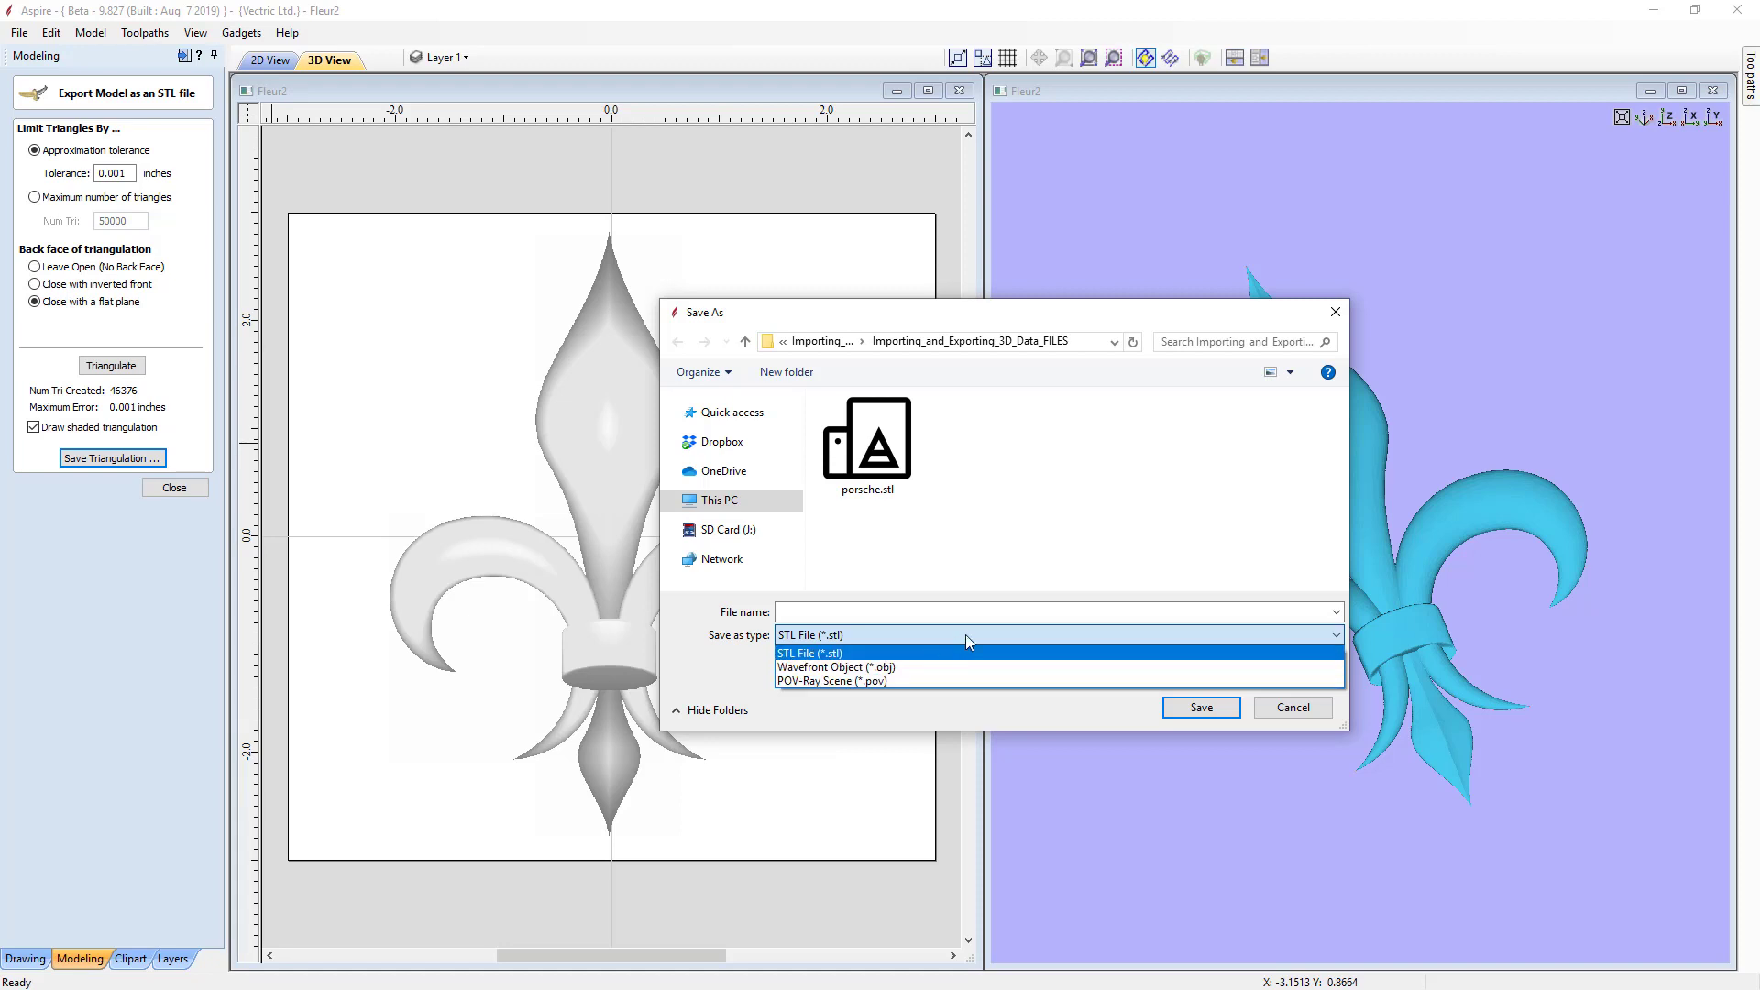
{"action": "left_click", "coordinate": [1277, 712]}
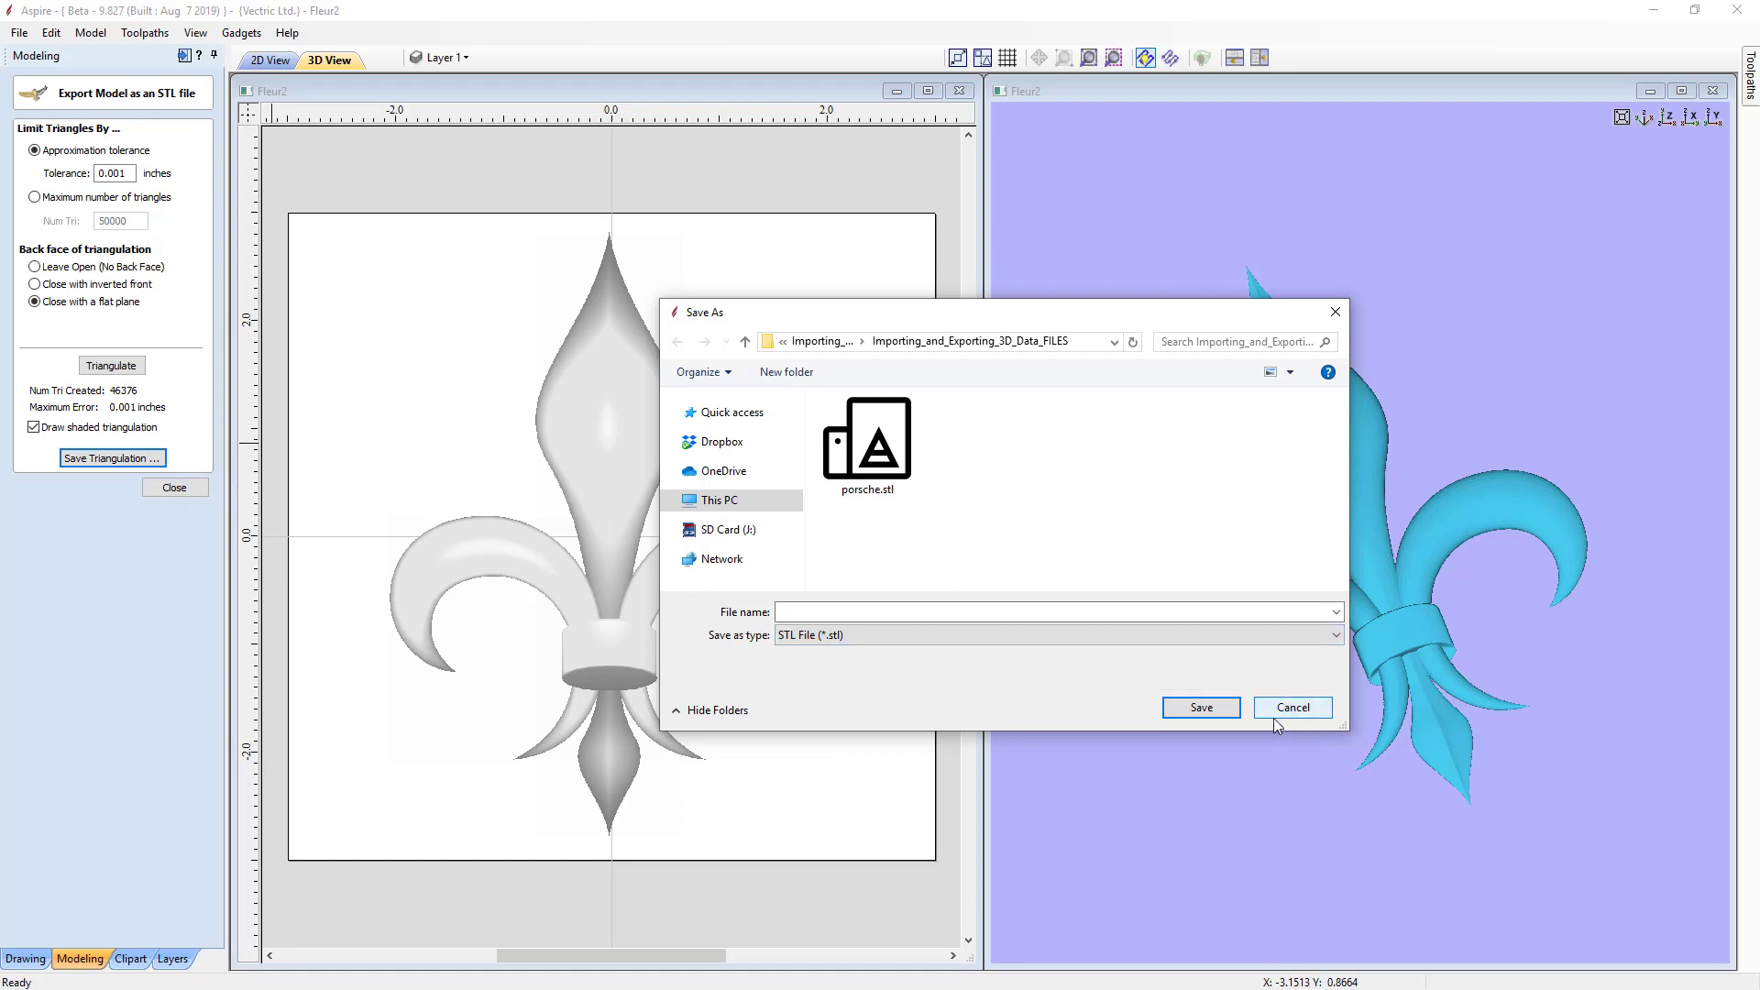
{"action": "left_click", "coordinate": [1276, 713]}
{"action": "left_click", "coordinate": [174, 488]}
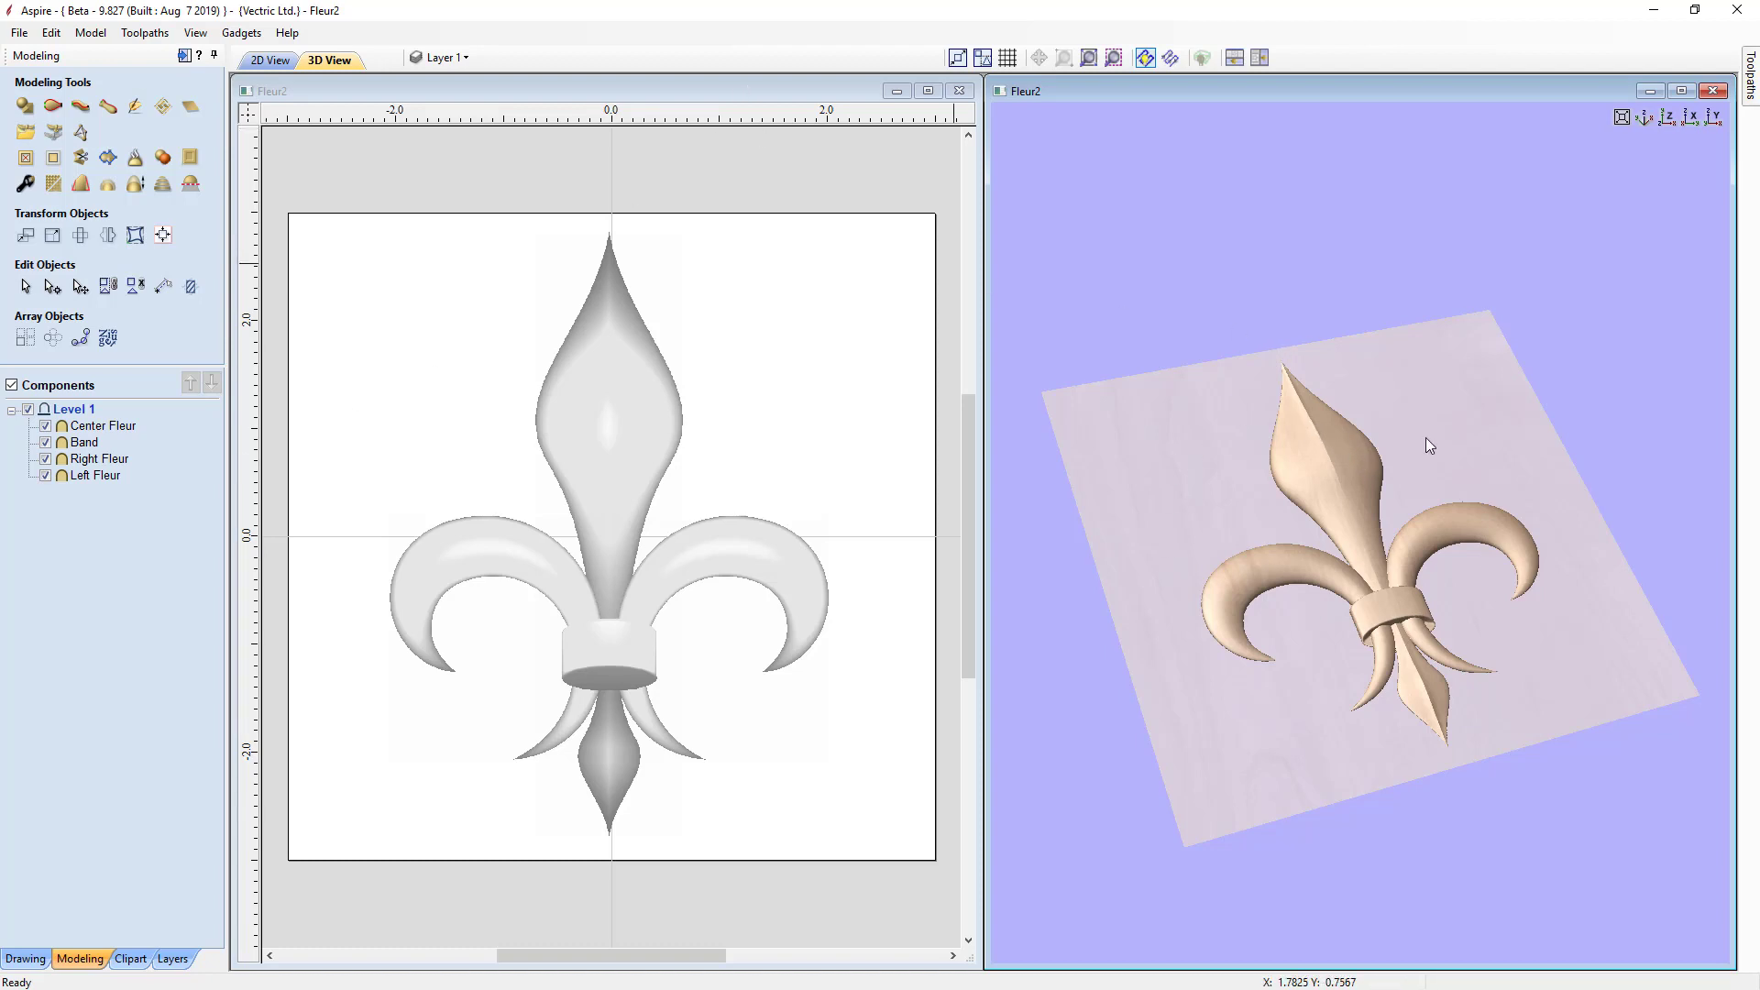
Bring up the grayscale bitmap export of the model, choose the 16 Bit Tiff type and cancel without saving
{"action": "left_click", "coordinate": [1668, 113]}
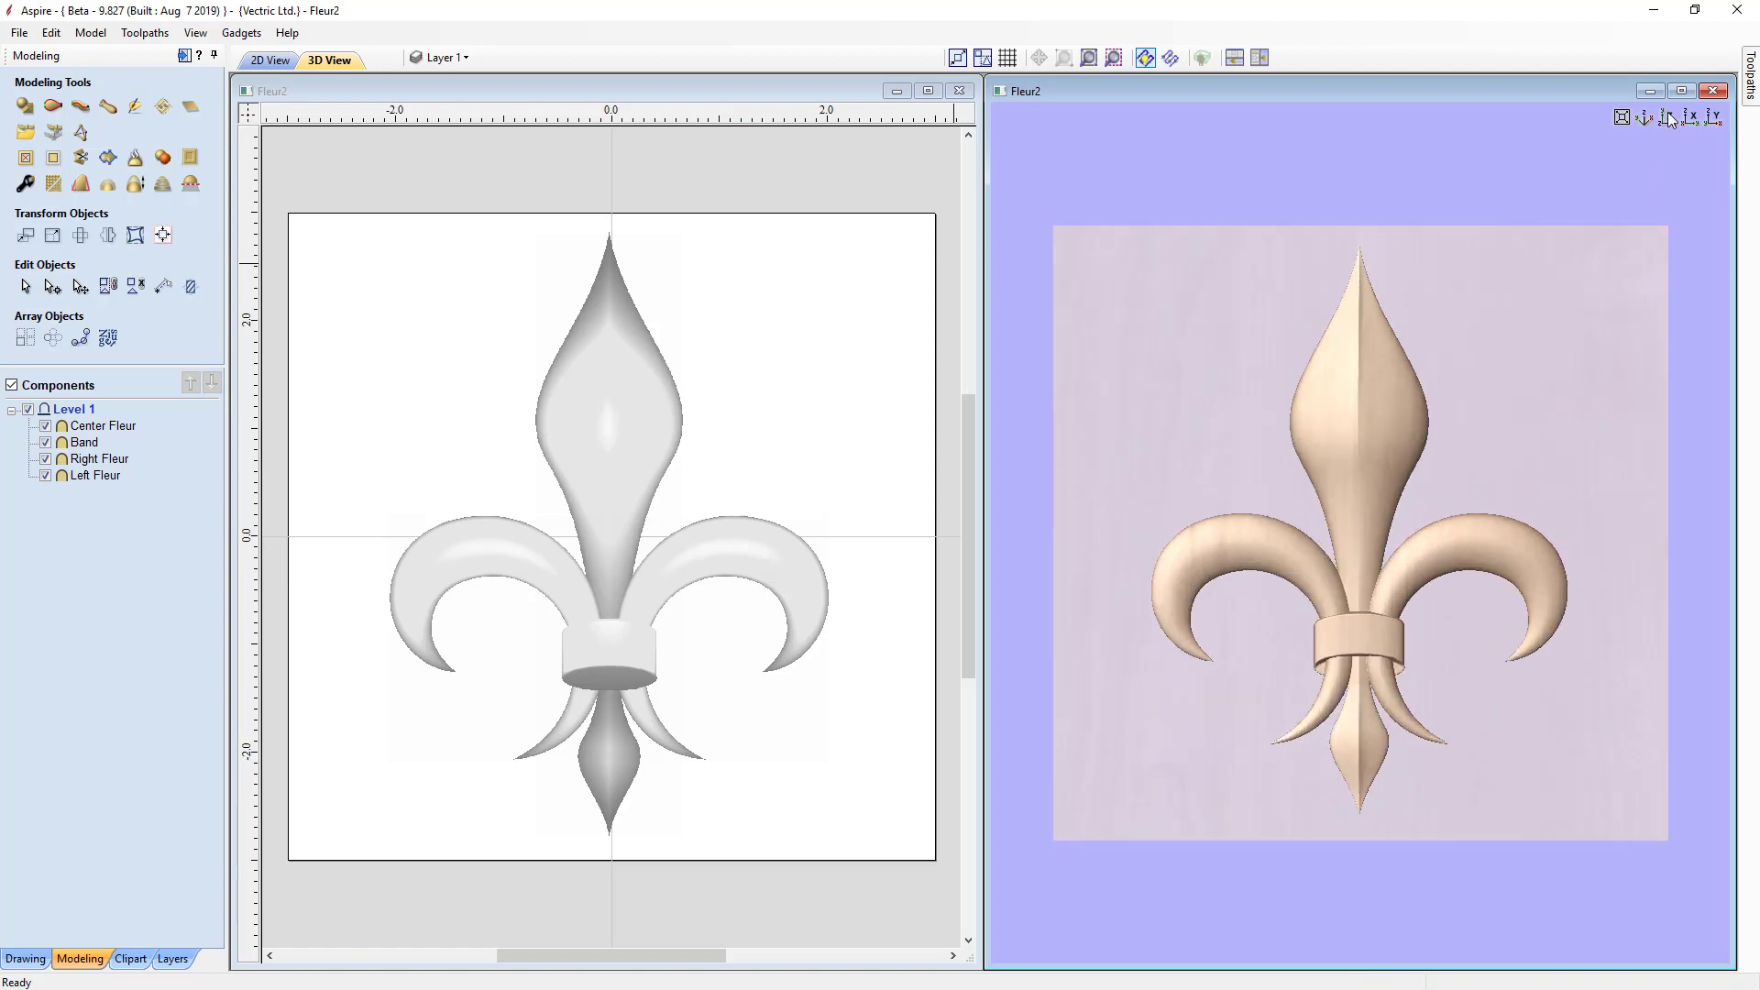
{"action": "left_click", "coordinate": [91, 33]}
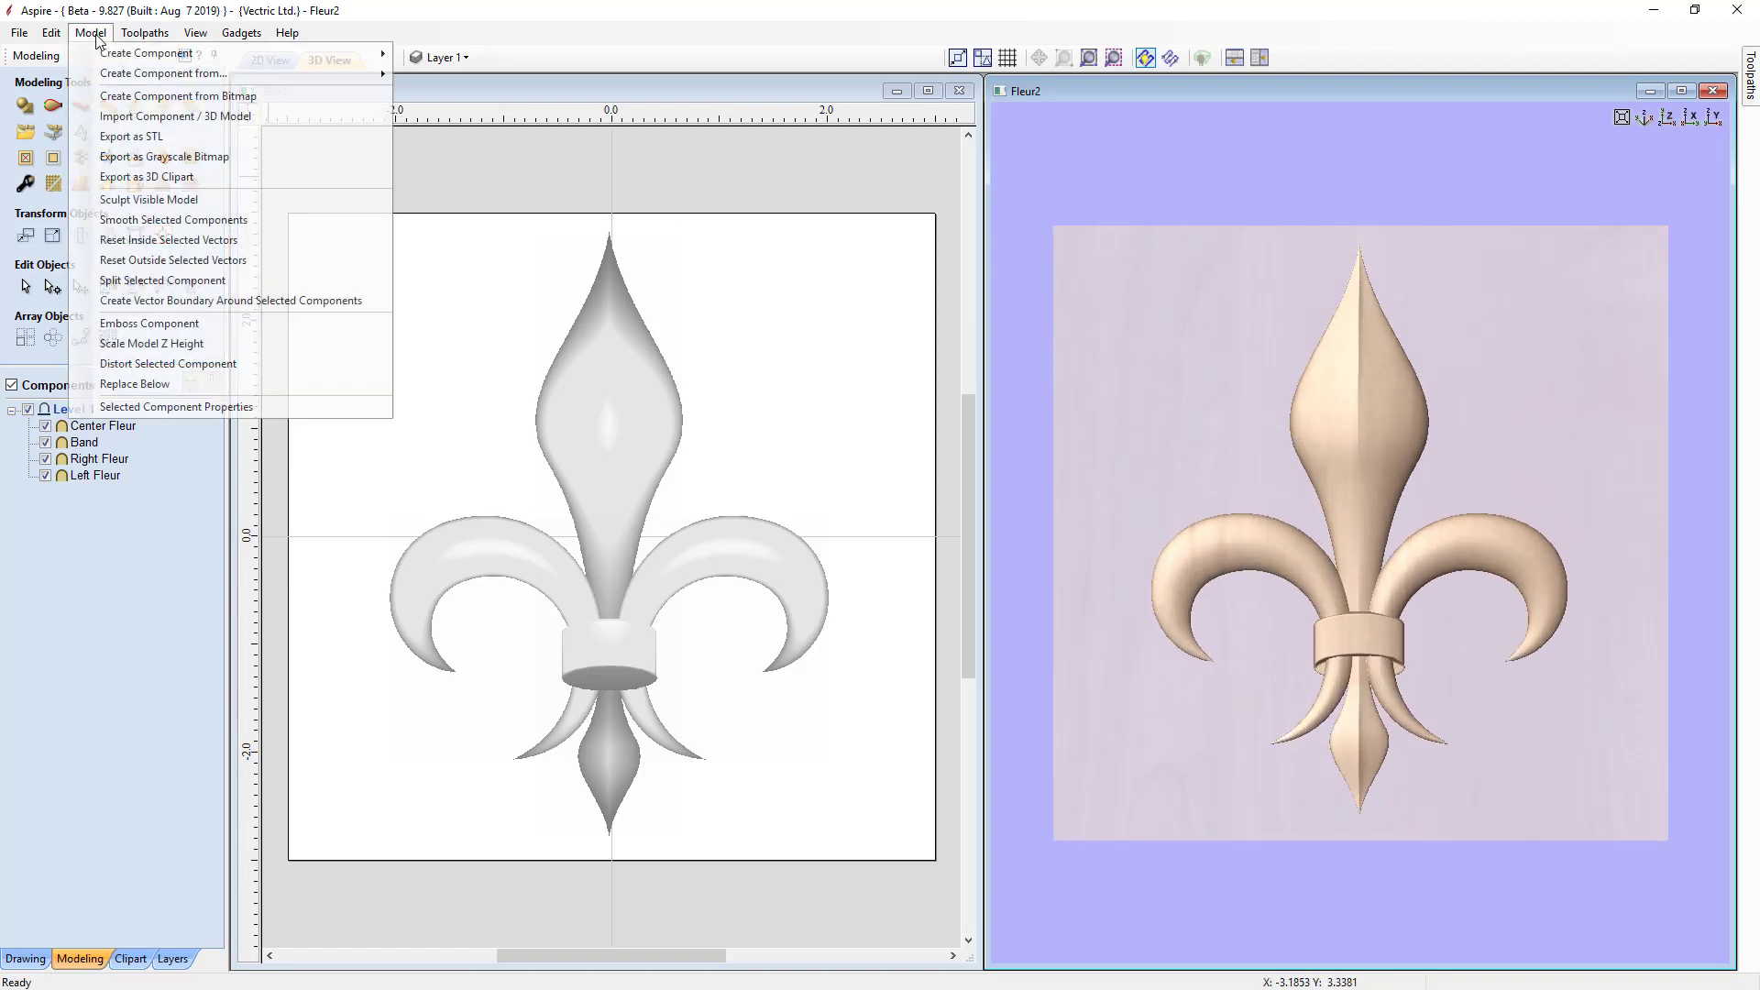
{"action": "left_click", "coordinate": [128, 157]}
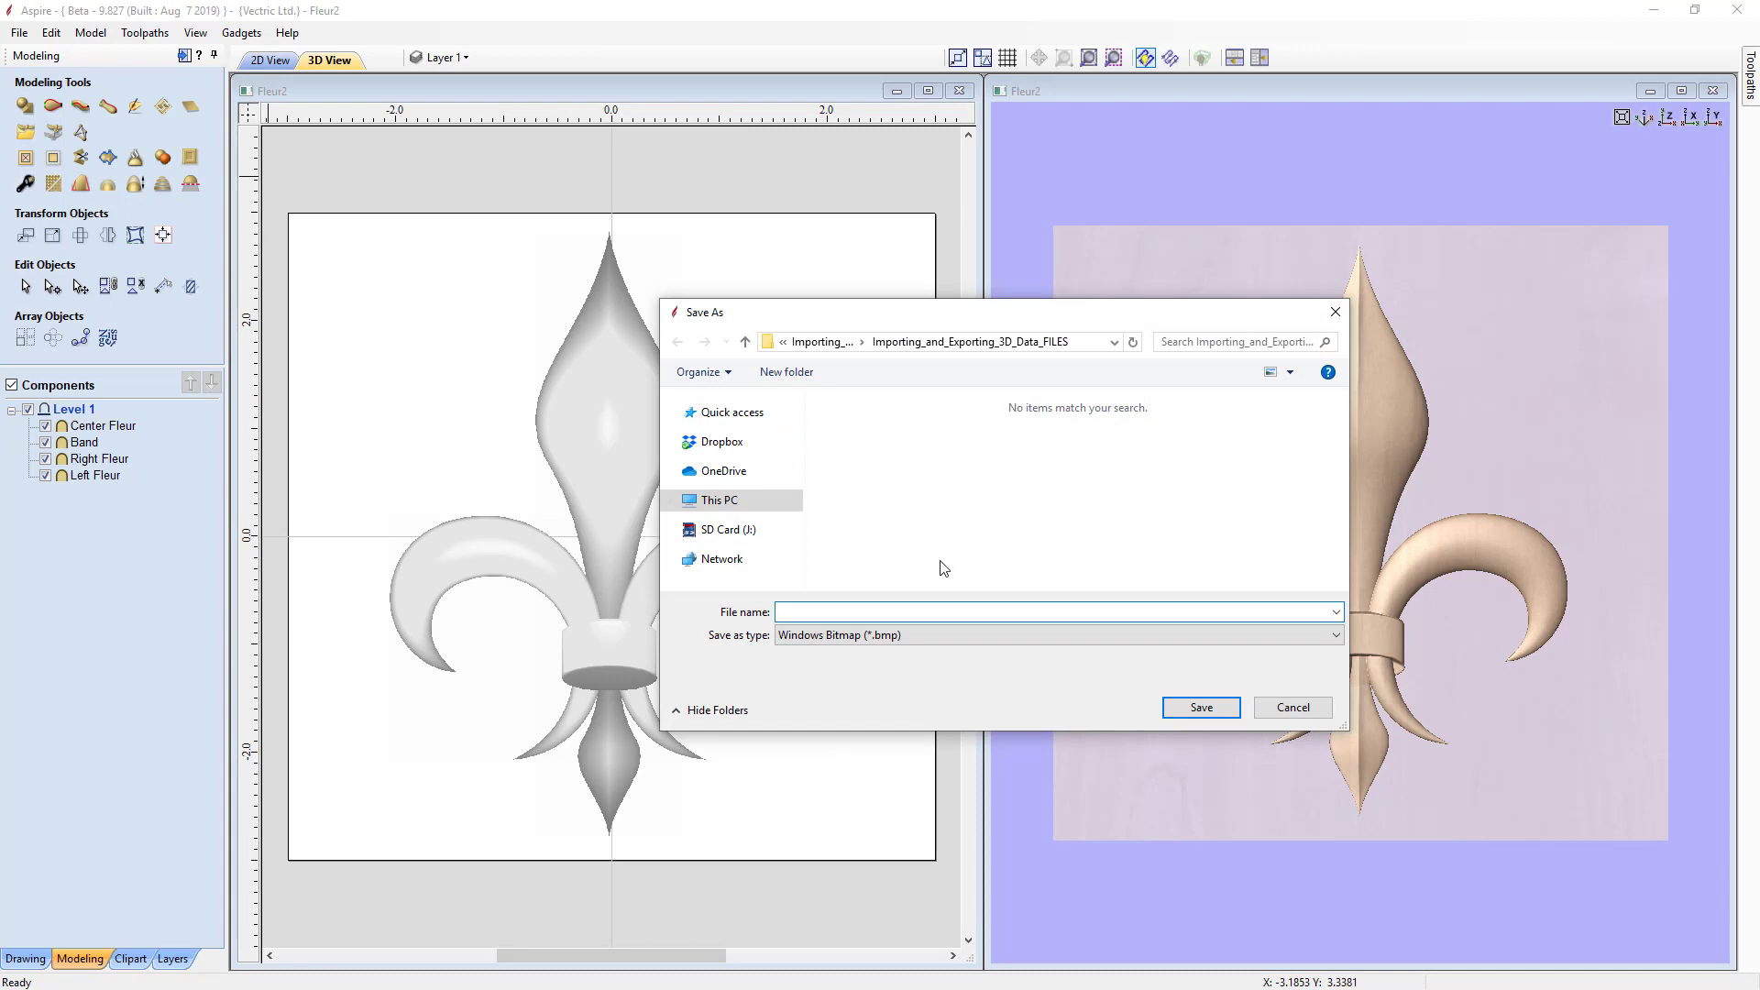
{"action": "left_click", "coordinate": [901, 635]}
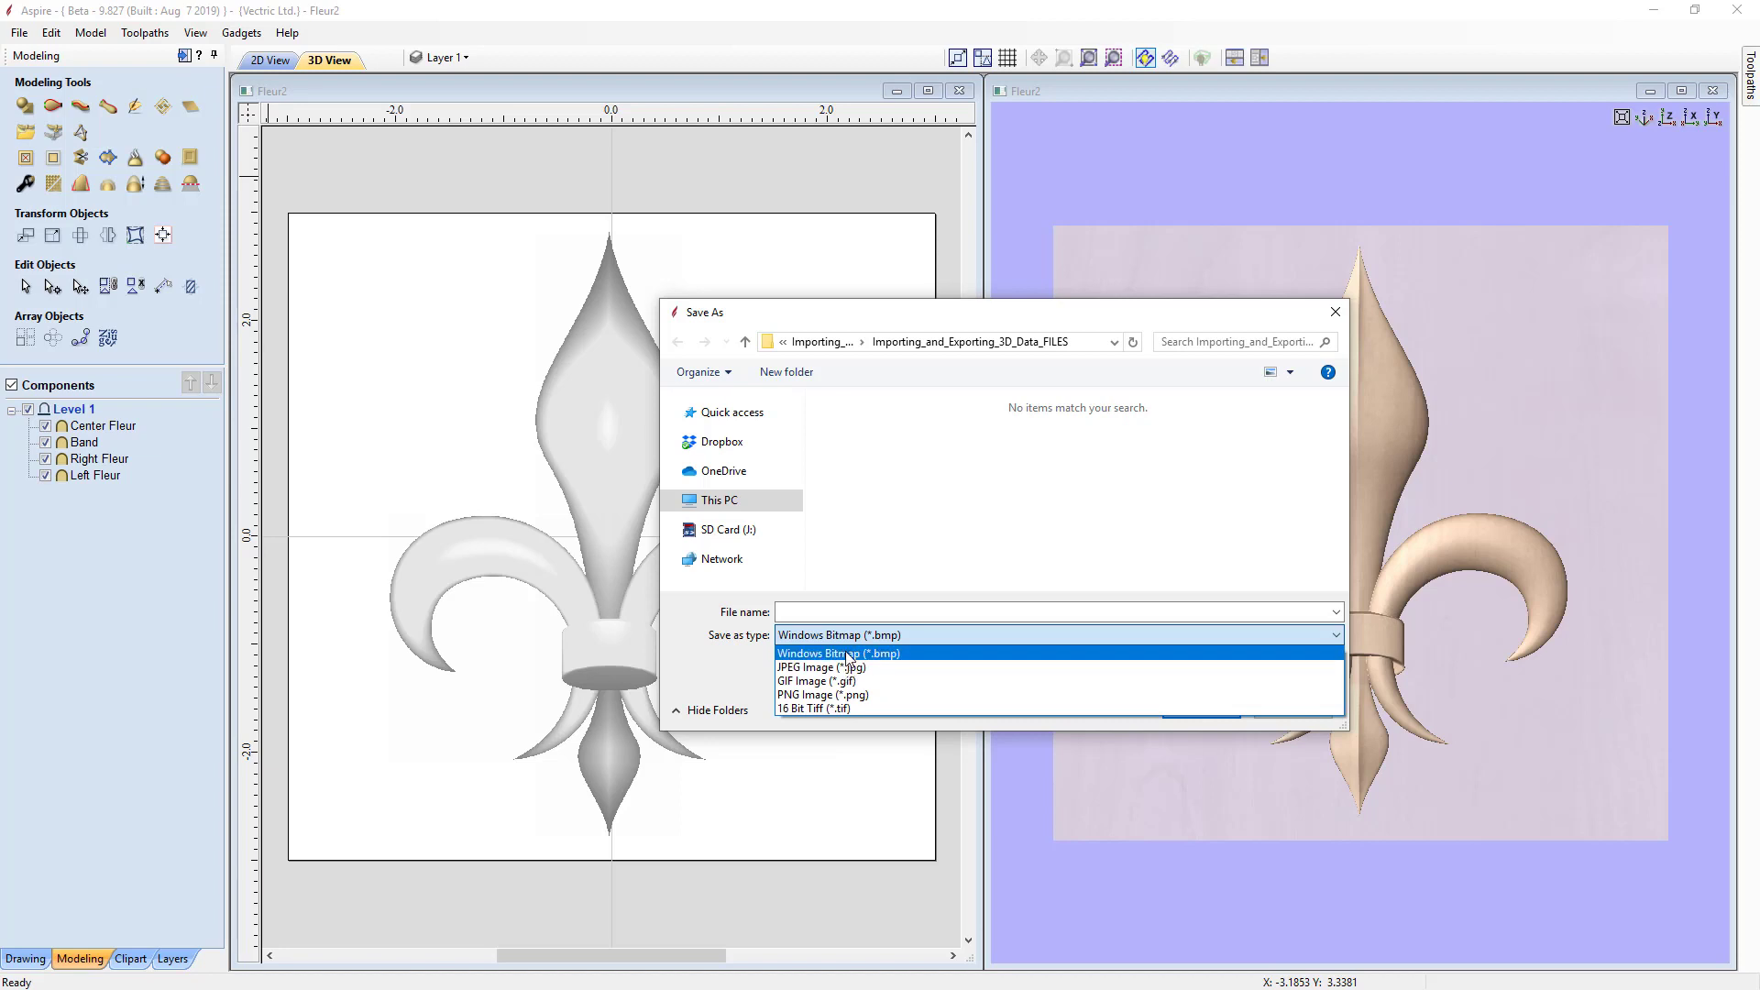
{"action": "left_click", "coordinate": [809, 710]}
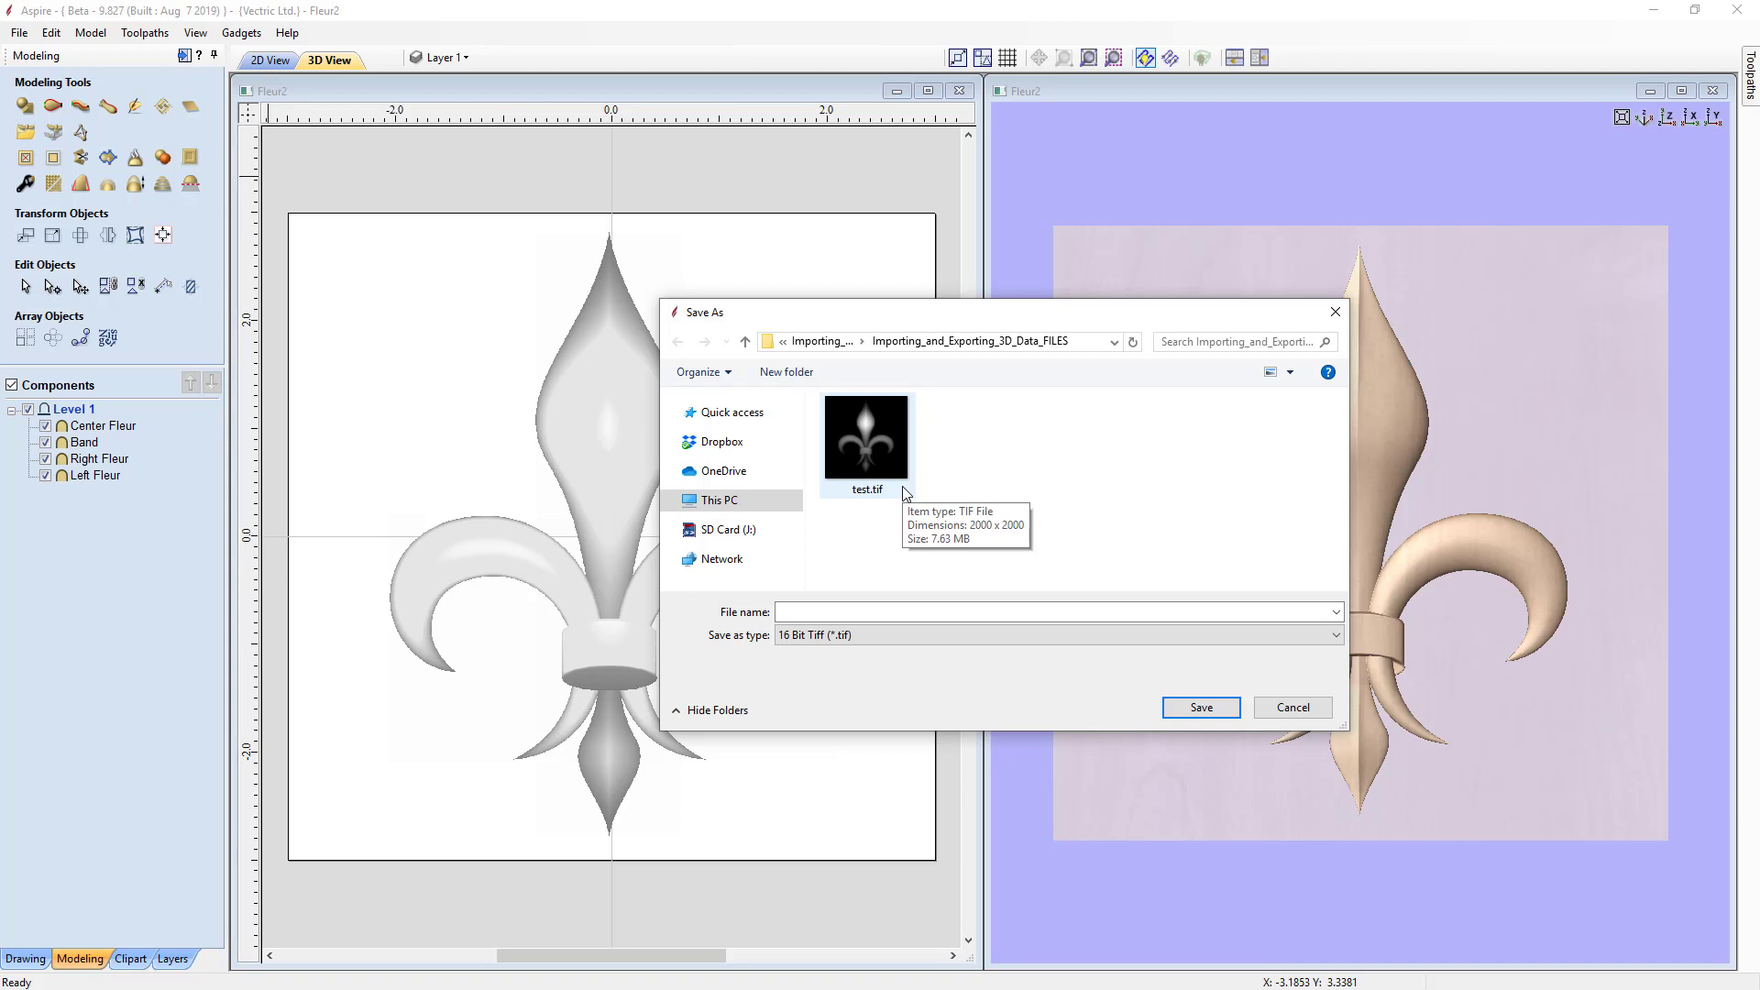
{"action": "left_click", "coordinate": [1285, 702]}
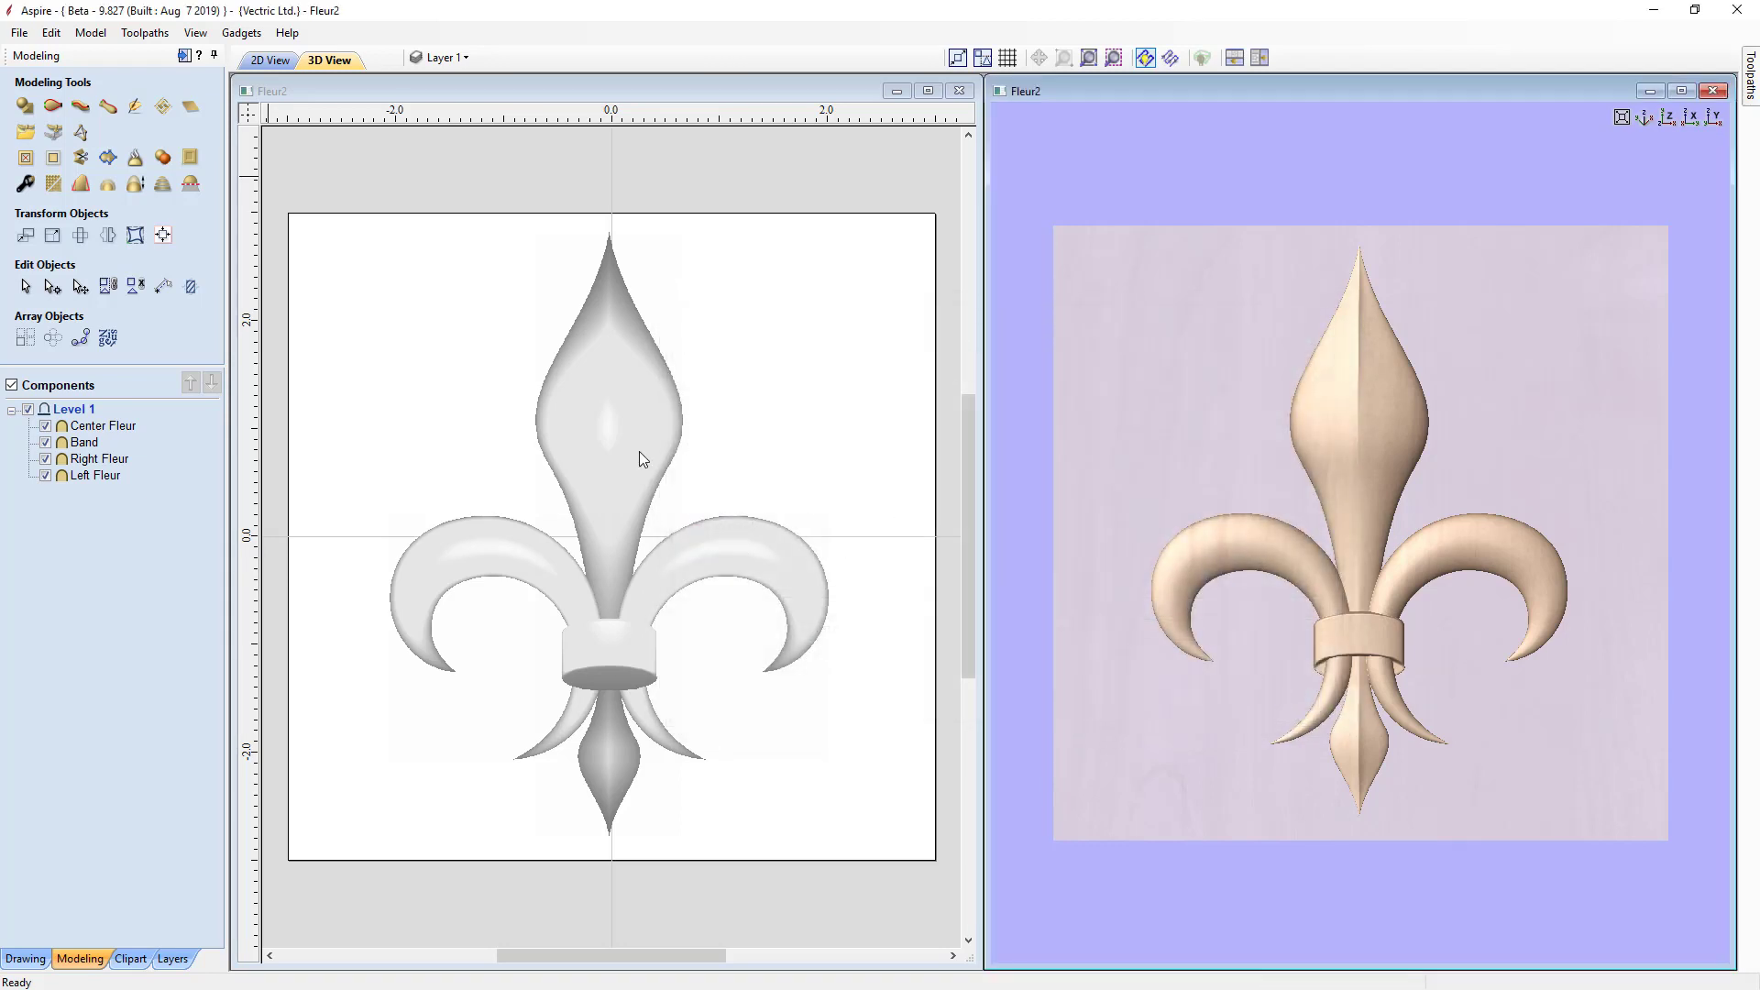